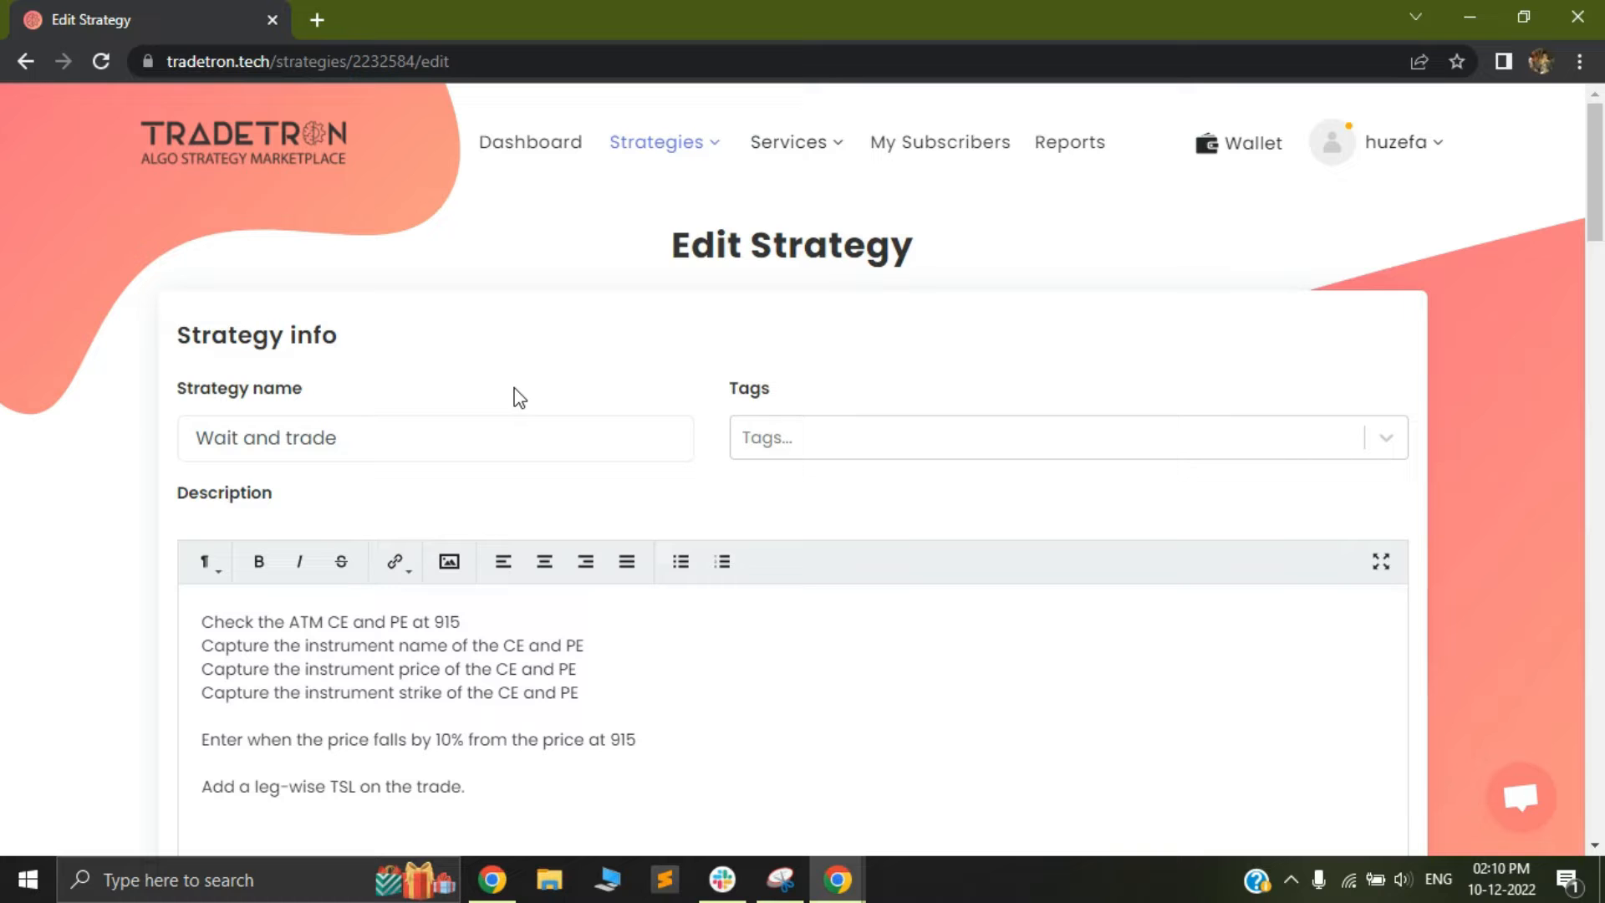
# Read the strategy description's rules for capturing ATM CE and PE data at 915, the 10% entry condition and the leg-wise TSL
pyautogui.scroll(-3, 518, 398)
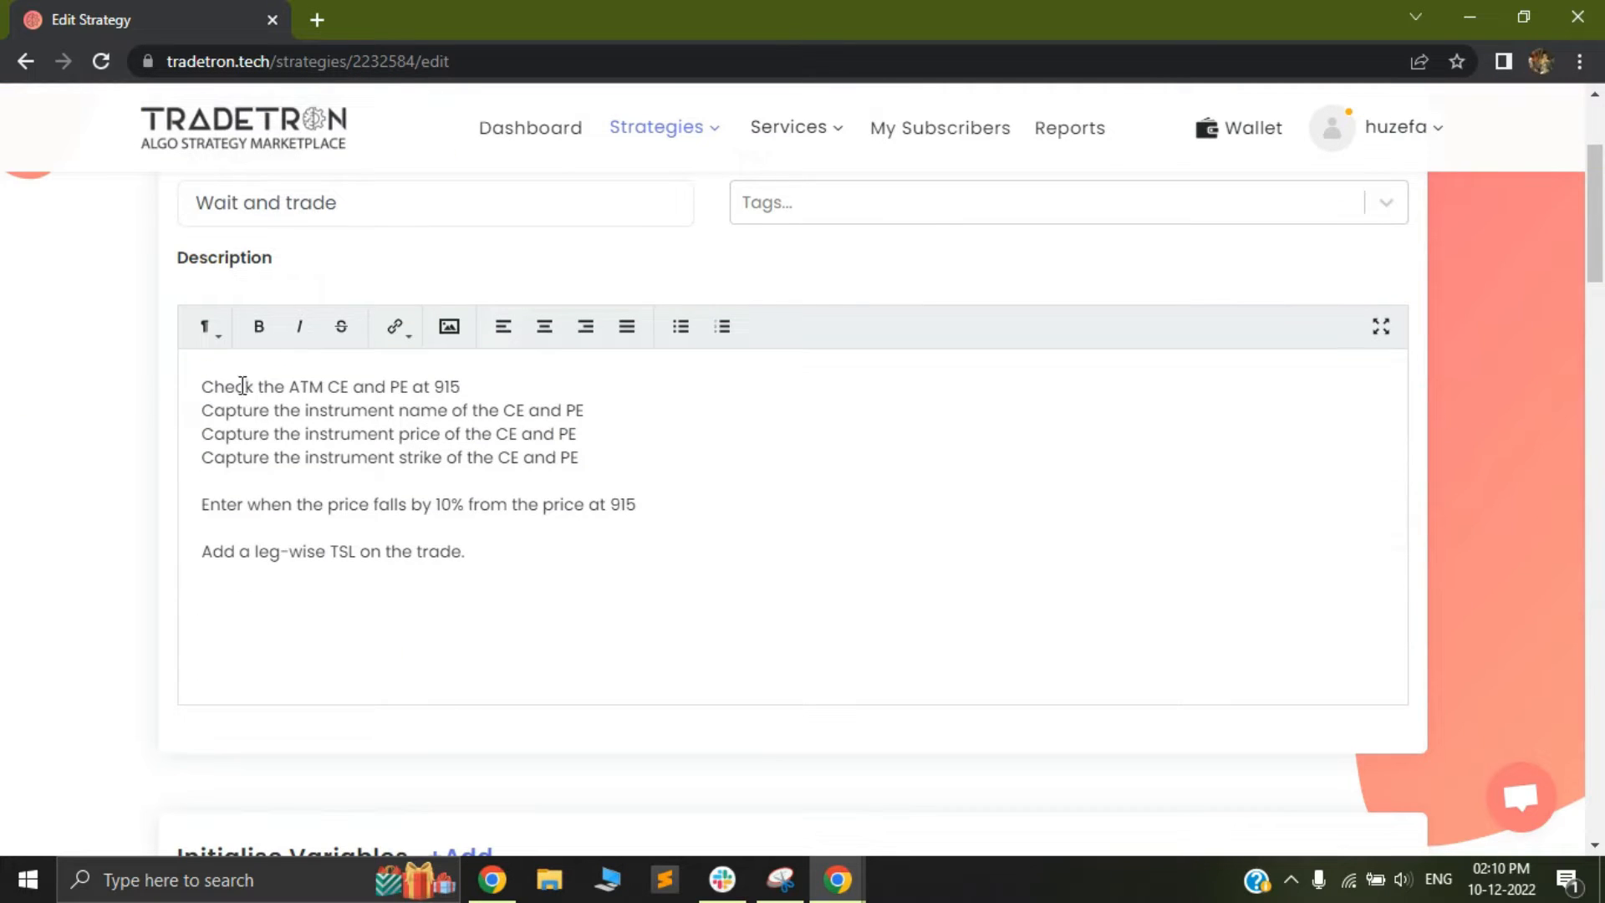
pyautogui.moveTo(204, 387); pyautogui.dragTo(405, 385)
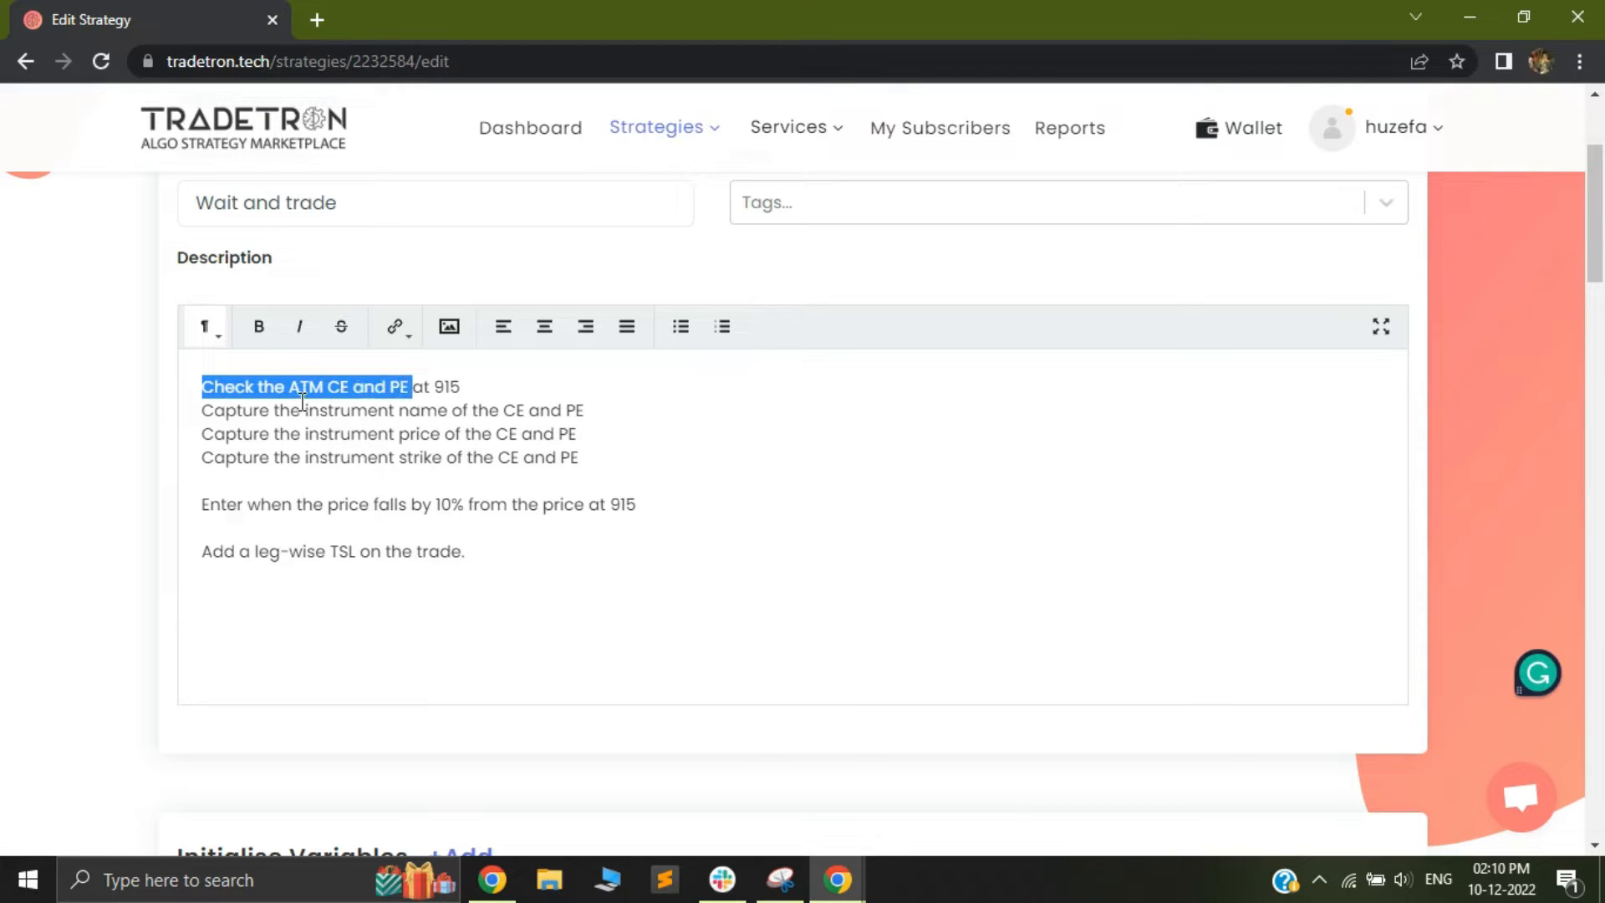
pyautogui.moveTo(241, 416); pyautogui.dragTo(521, 409)
pyautogui.moveTo(215, 435); pyautogui.dragTo(534, 440)
pyautogui.moveTo(243, 460); pyautogui.dragTo(575, 465)
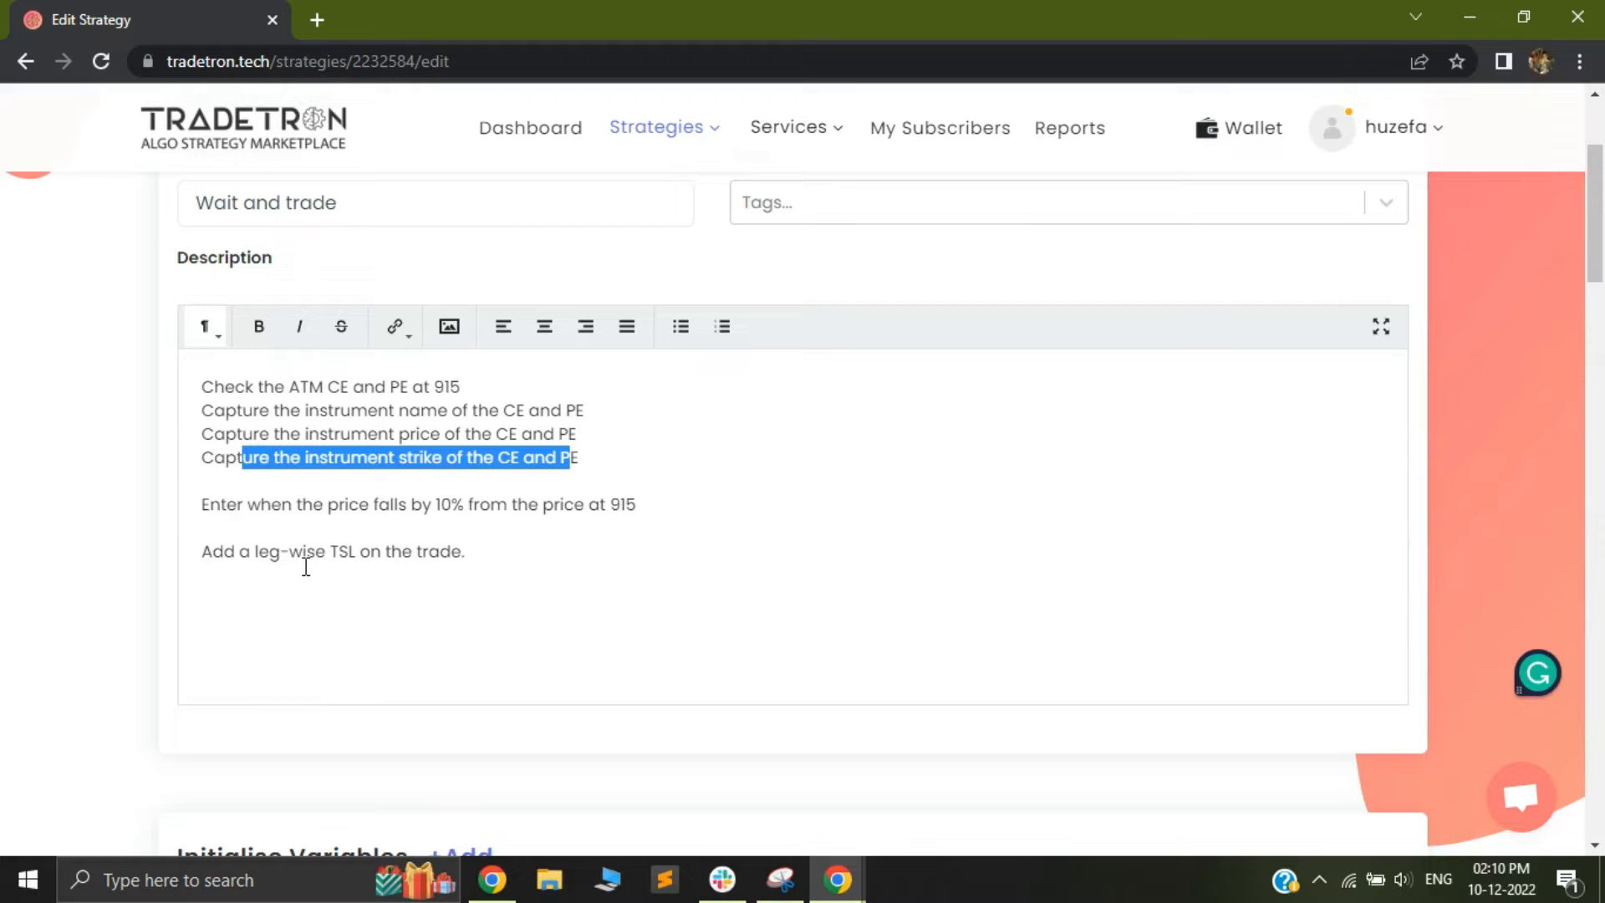
pyautogui.moveTo(211, 504); pyautogui.dragTo(337, 511)
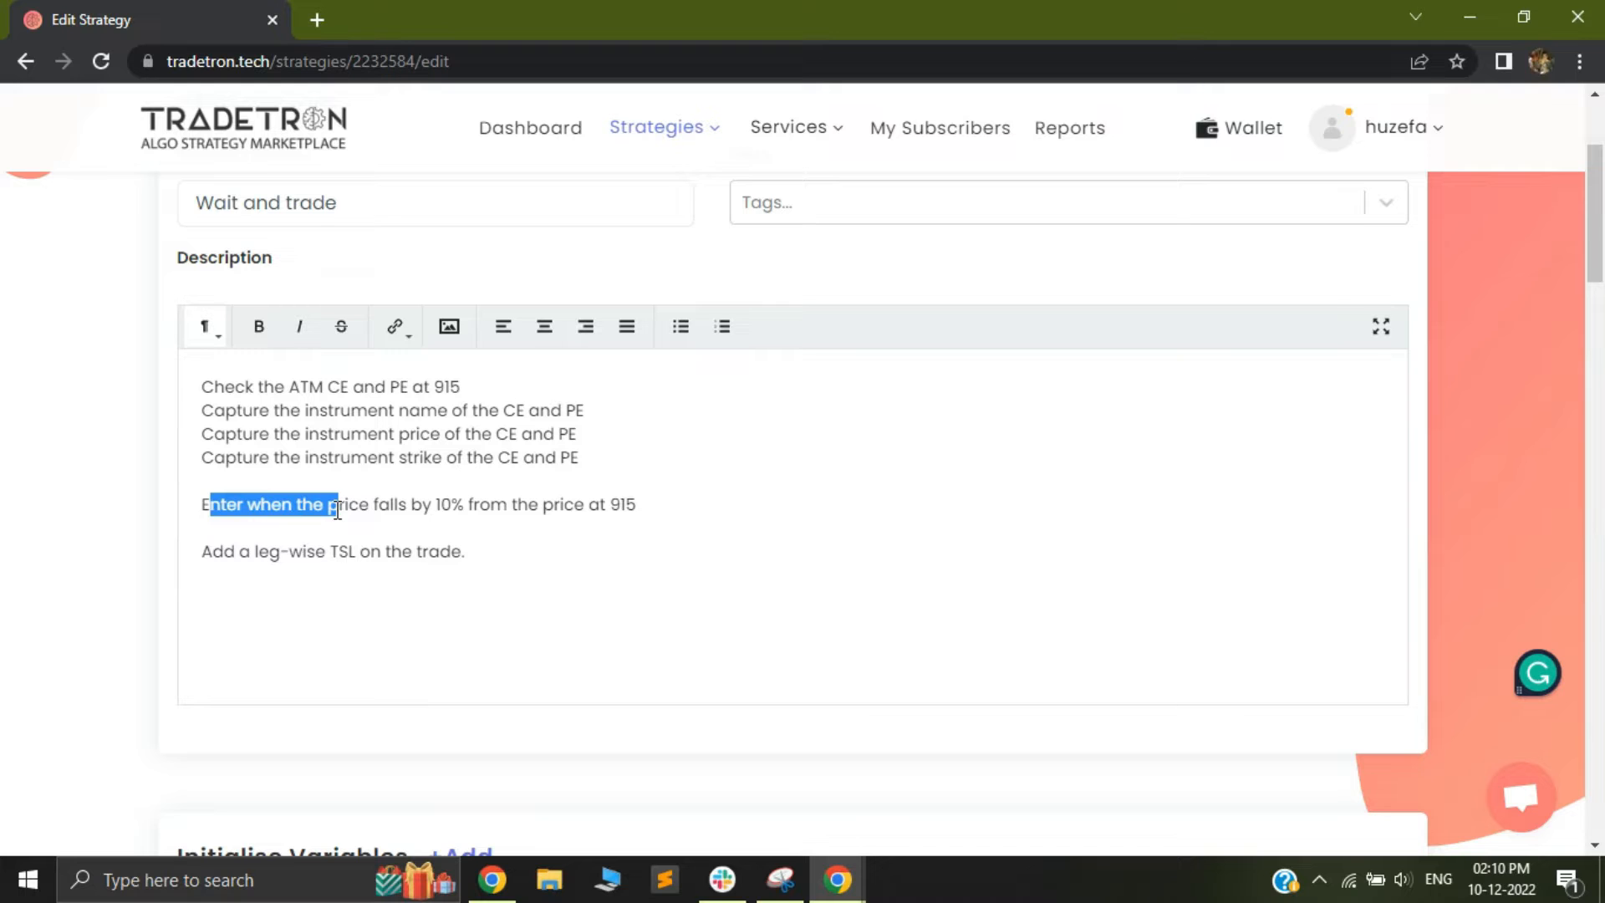
pyautogui.click(370, 507)
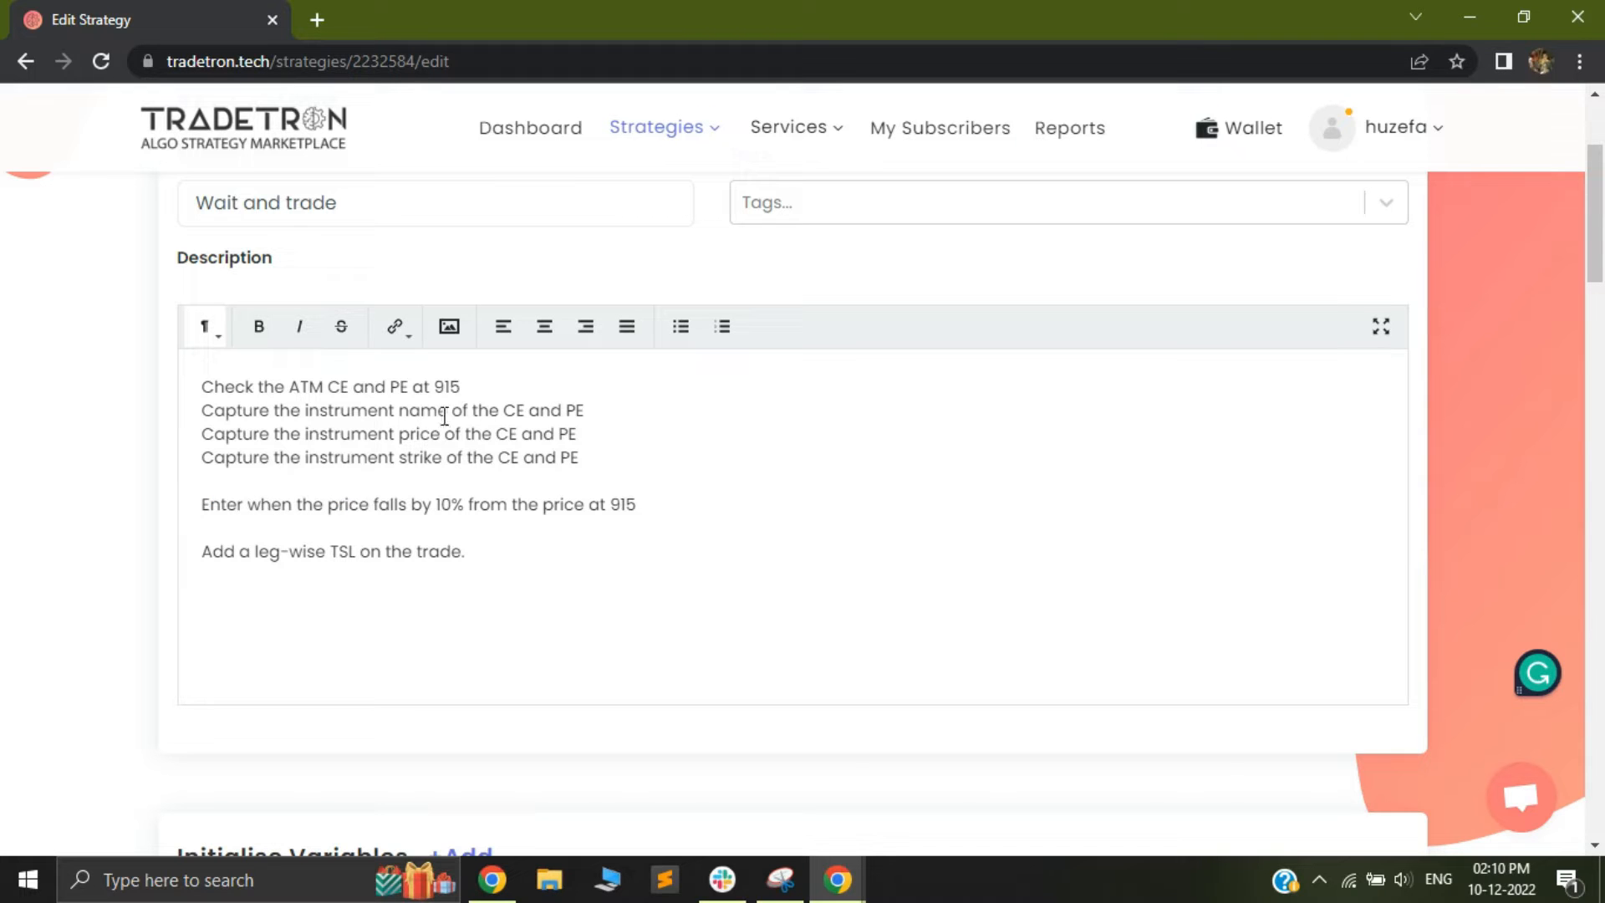
pyautogui.moveTo(301, 387); pyautogui.dragTo(468, 387)
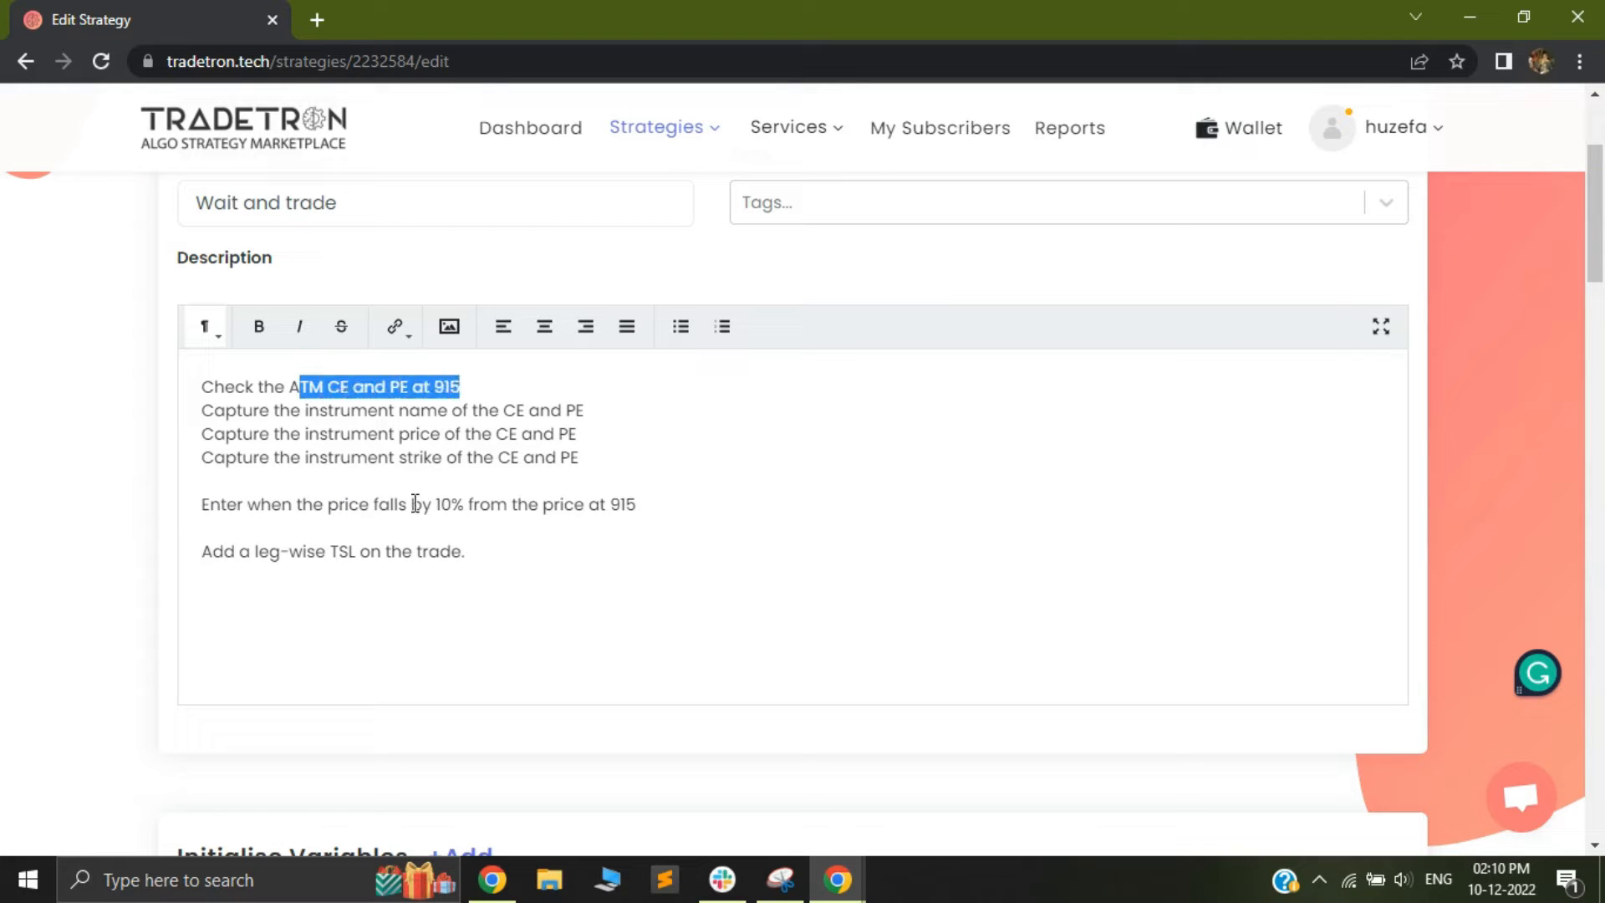
pyautogui.moveTo(413, 506); pyautogui.dragTo(512, 510)
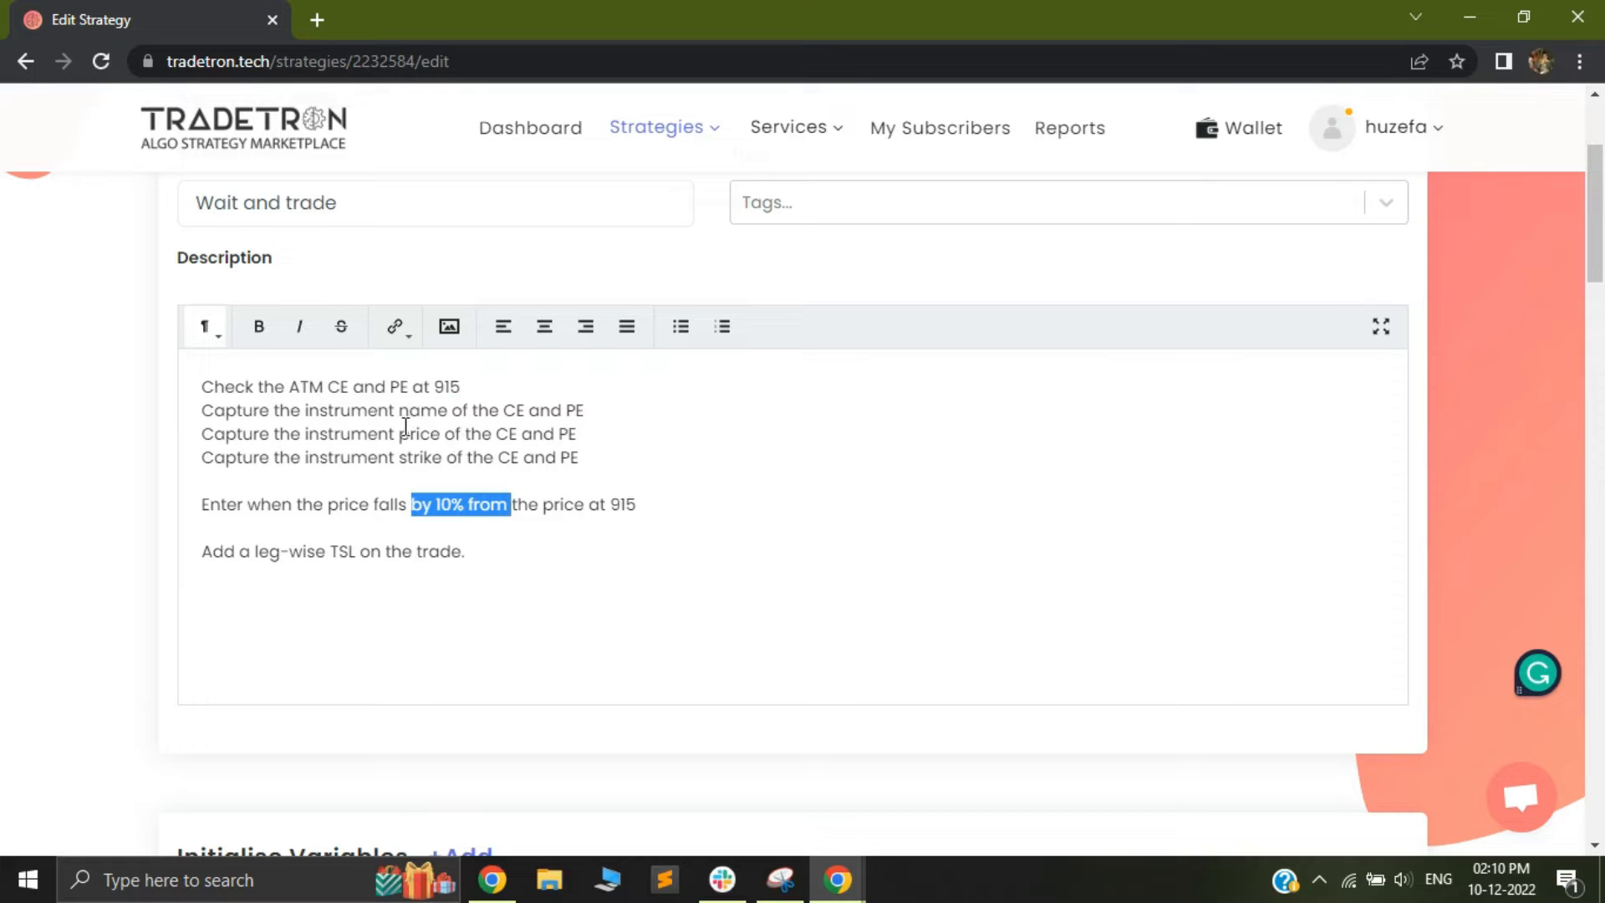
pyautogui.moveTo(396, 436); pyautogui.dragTo(565, 436)
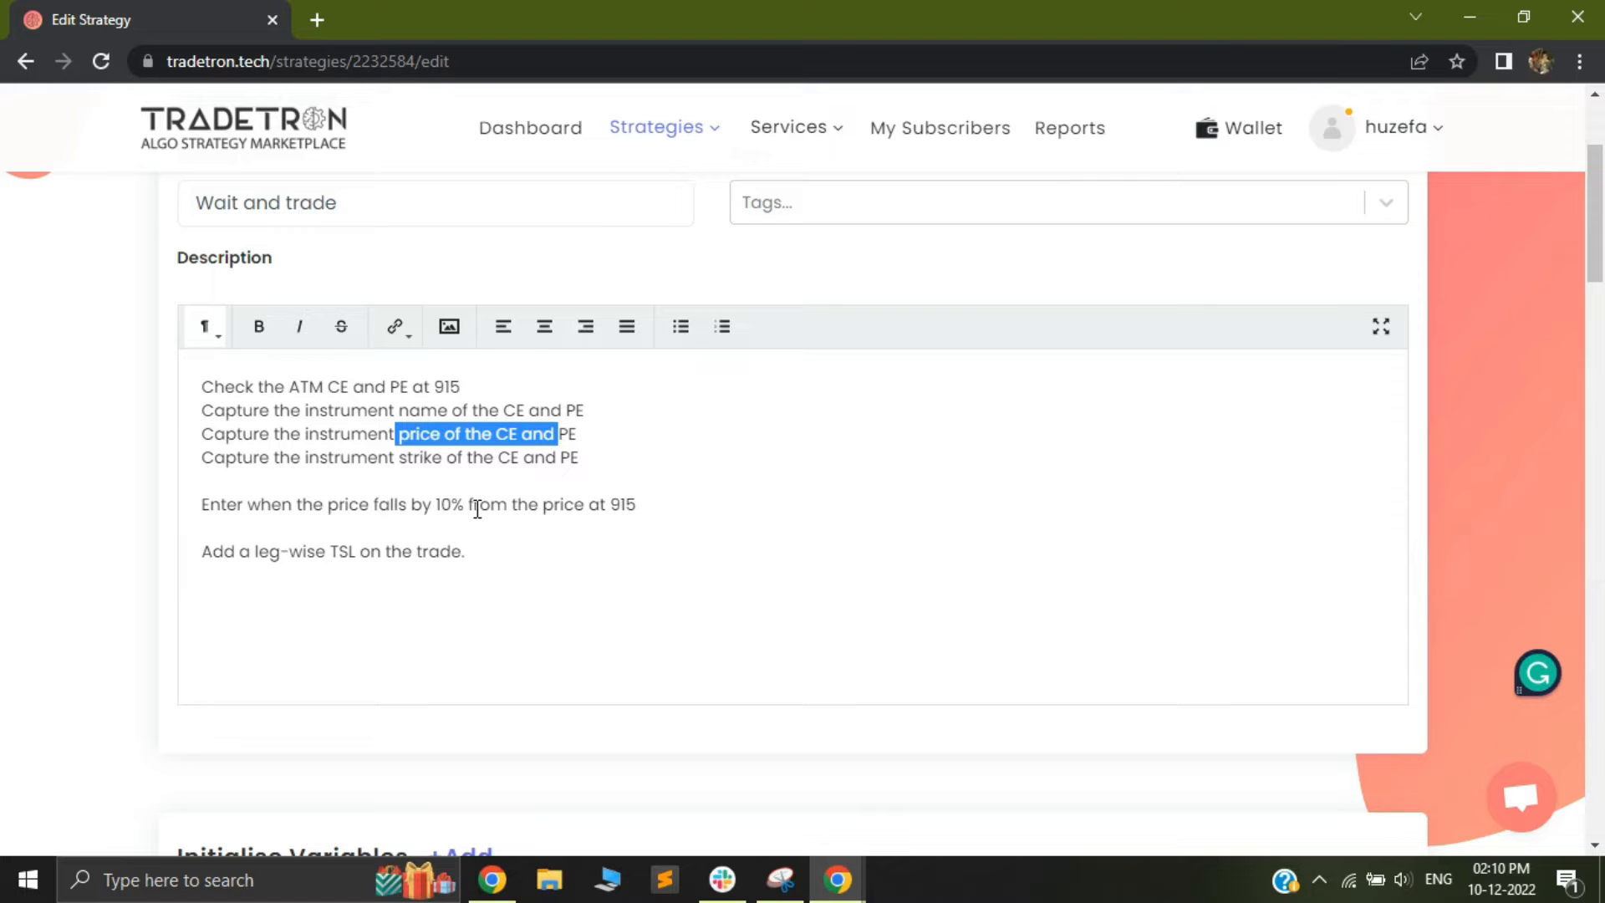
pyautogui.moveTo(234, 554); pyautogui.dragTo(423, 553)
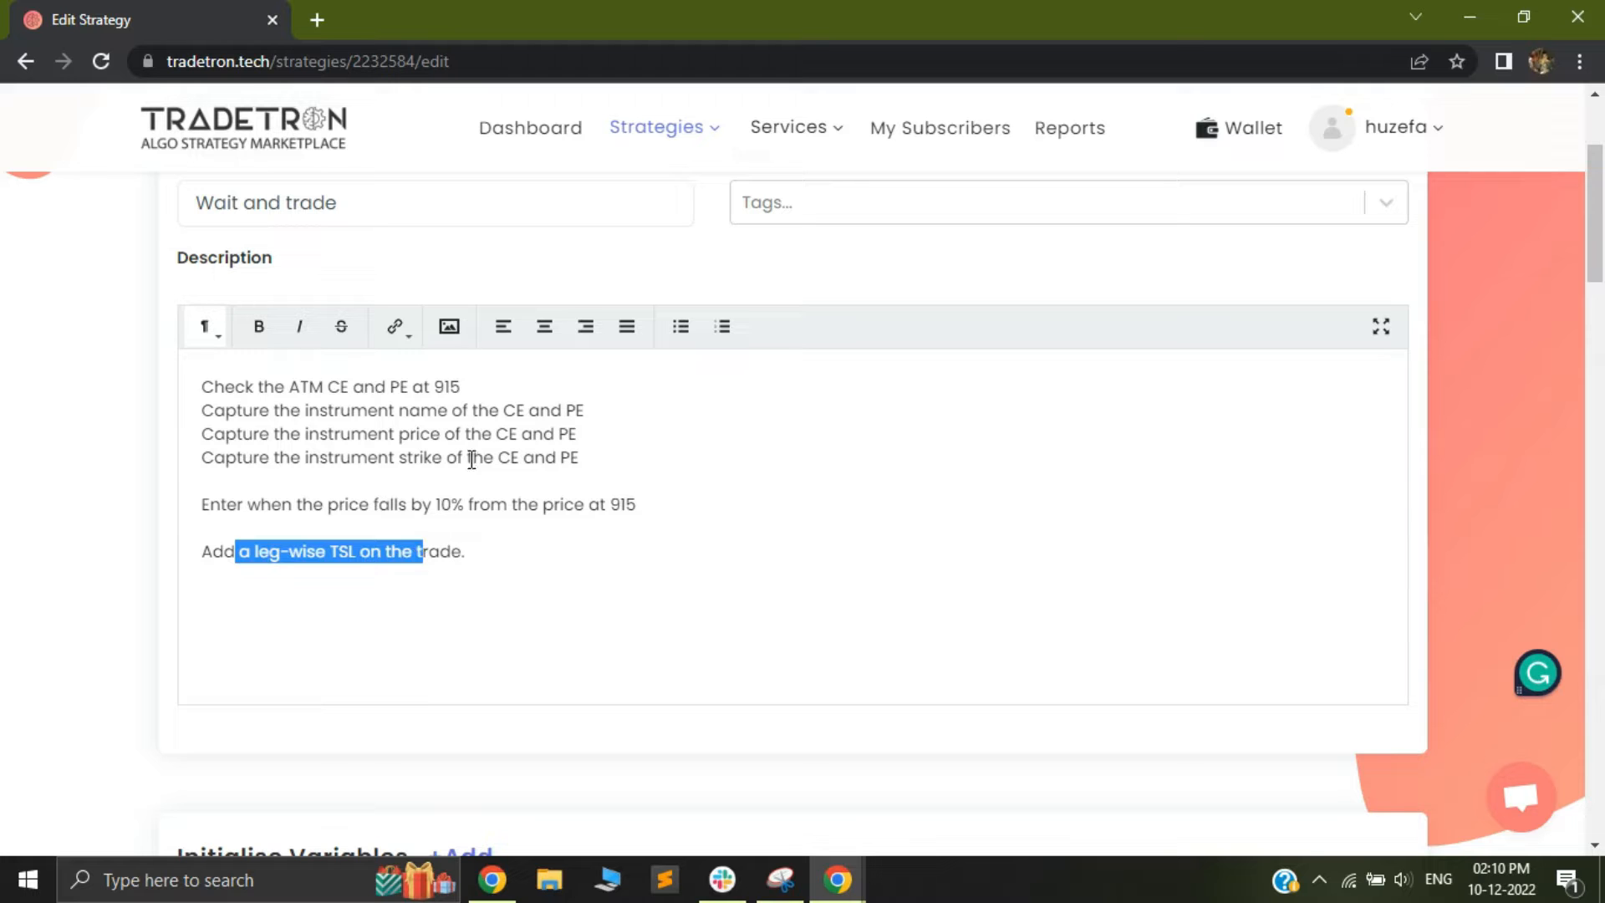
pyautogui.scroll(-4, 556, 527)
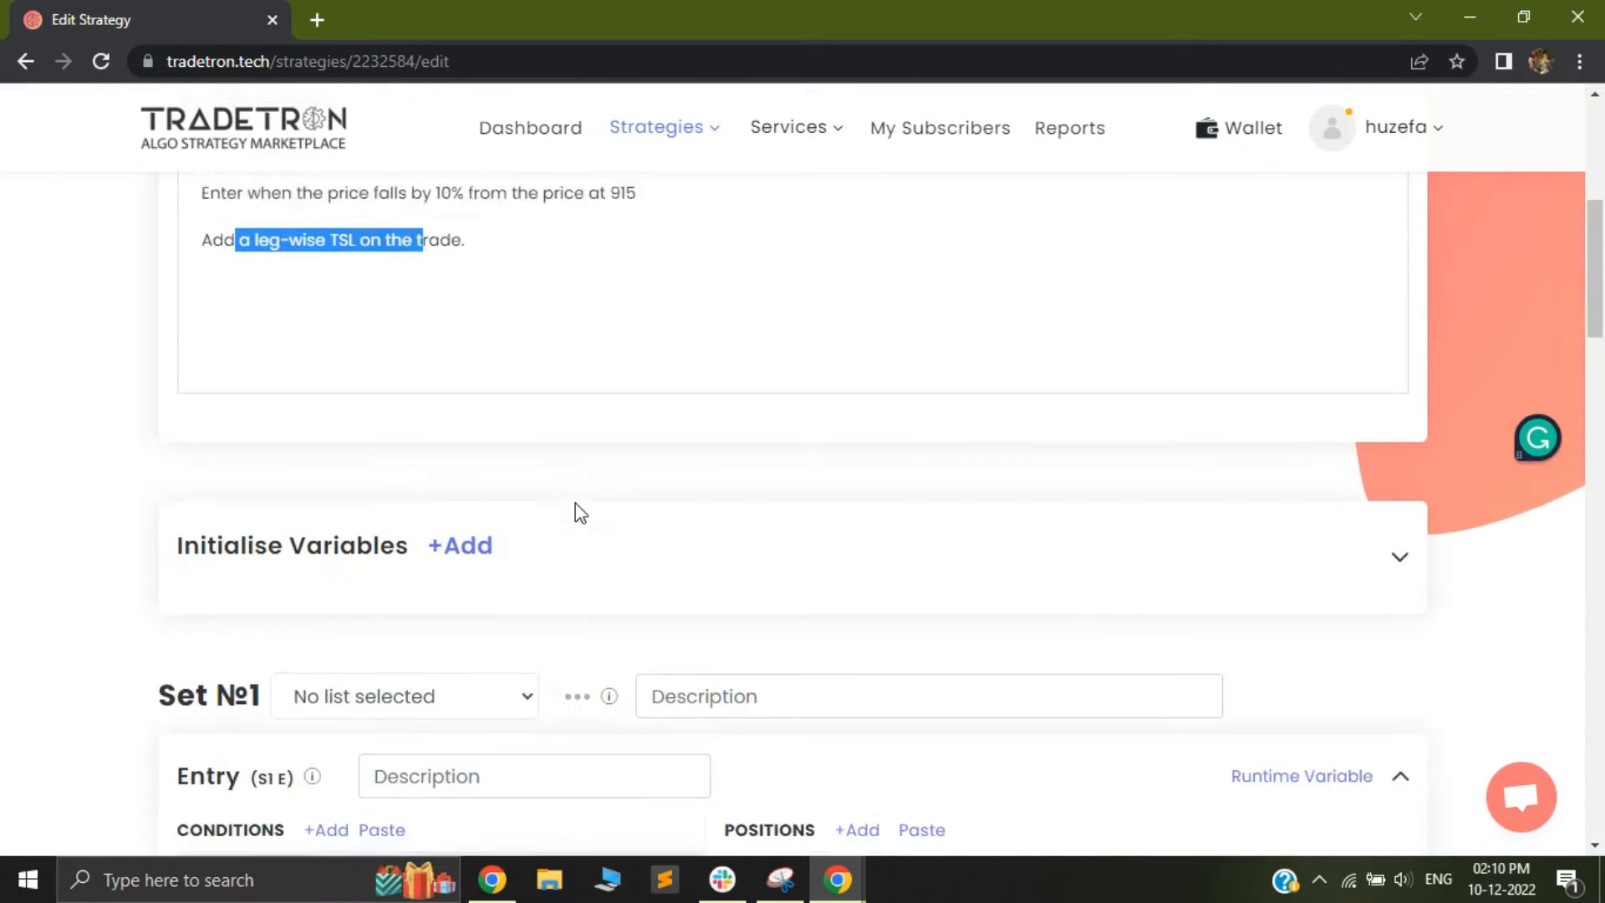
pyautogui.click(459, 510)
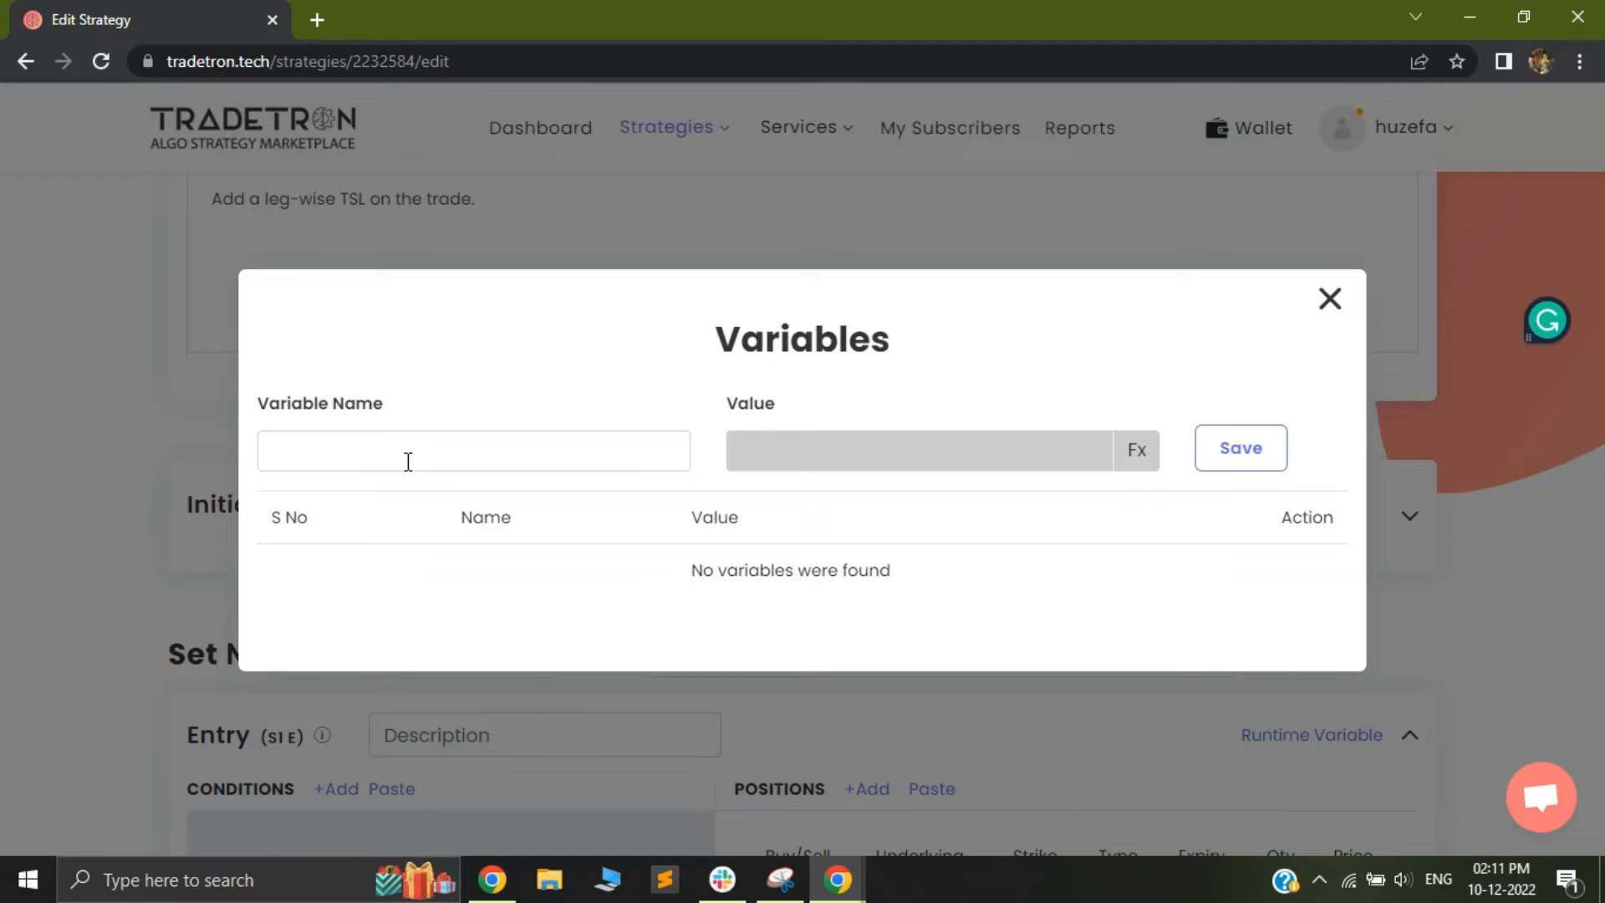
pyautogui.click(1331, 308)
pyautogui.moveTo(164, 512); pyautogui.dragTo(411, 513)
# Start an initialised variable named ce and add the Instrument Name keyword to its value formula
pyautogui.click(452, 508)
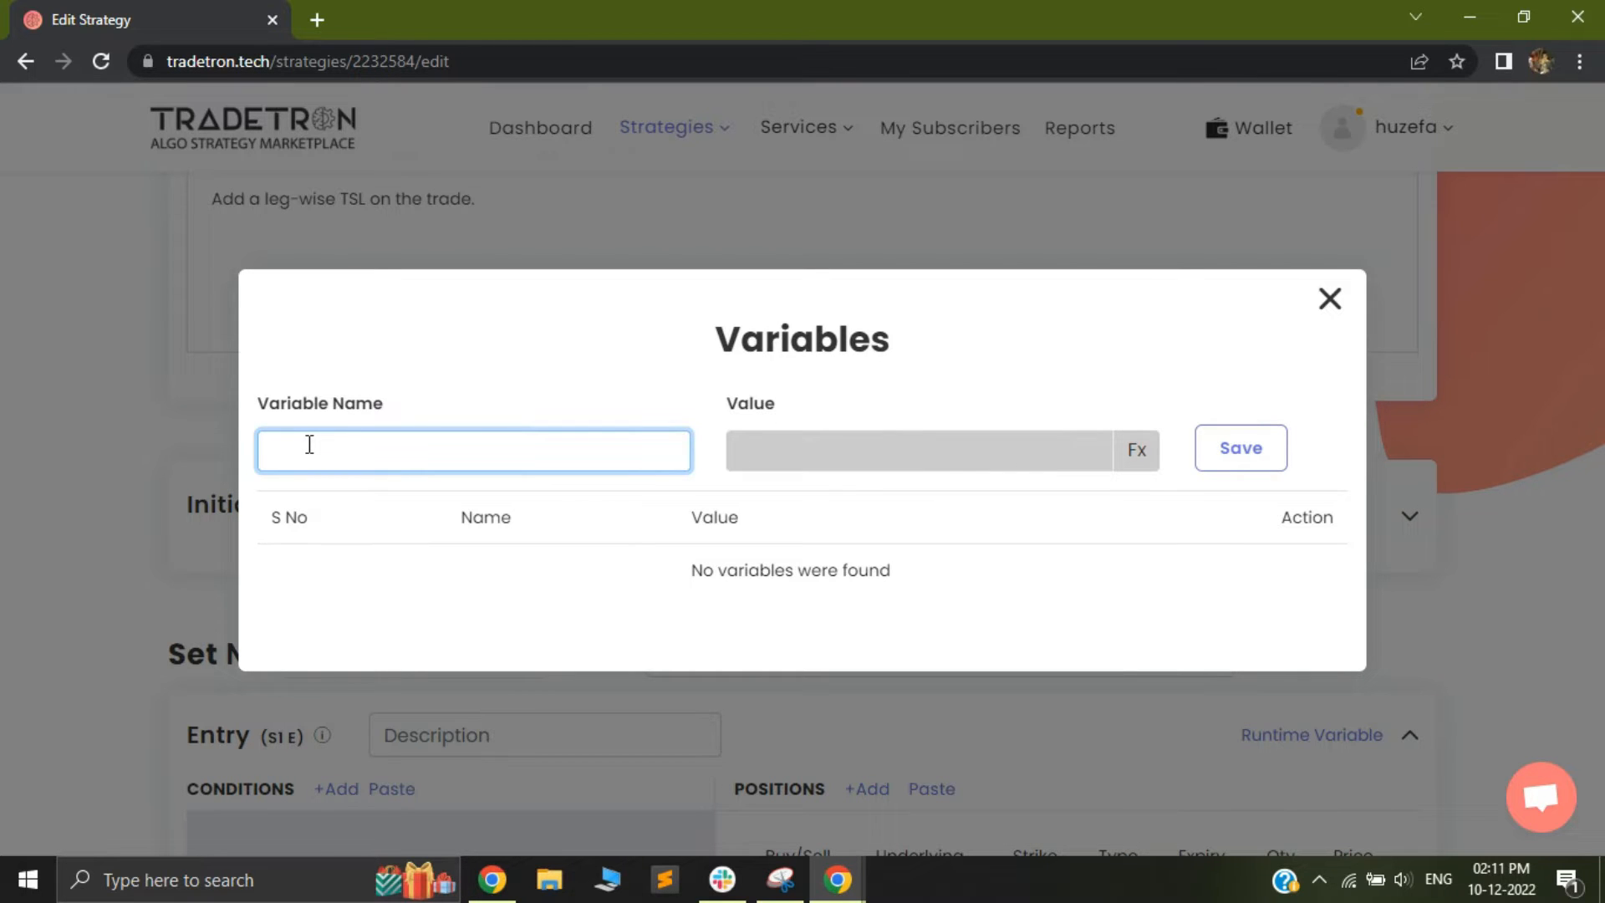
pyautogui.click(1146, 450)
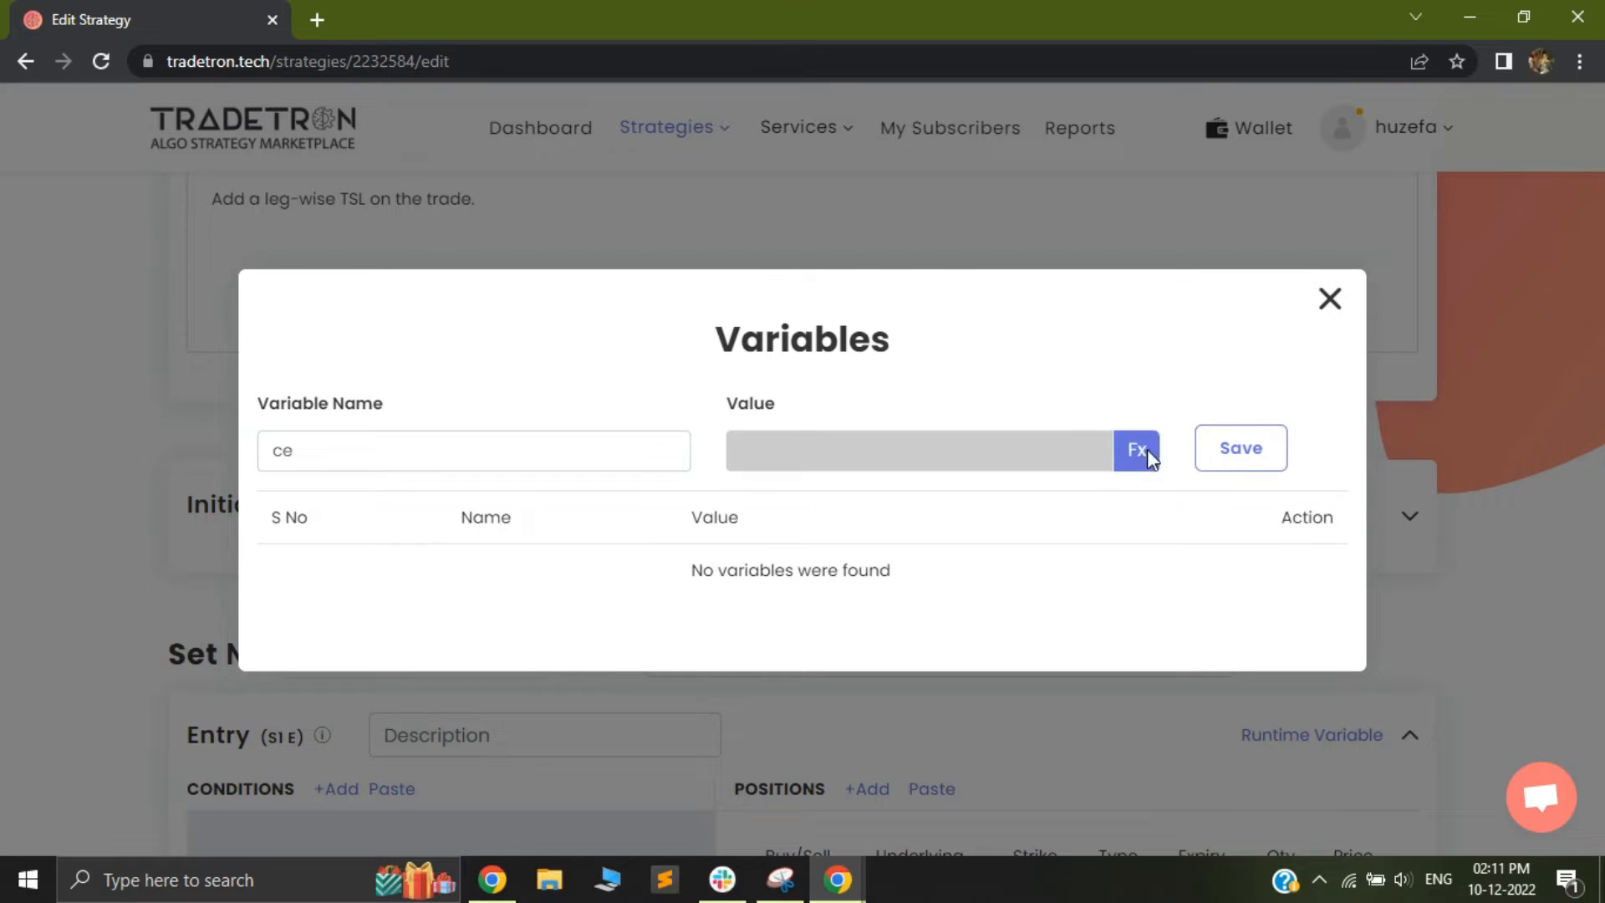
pyautogui.click(420, 316)
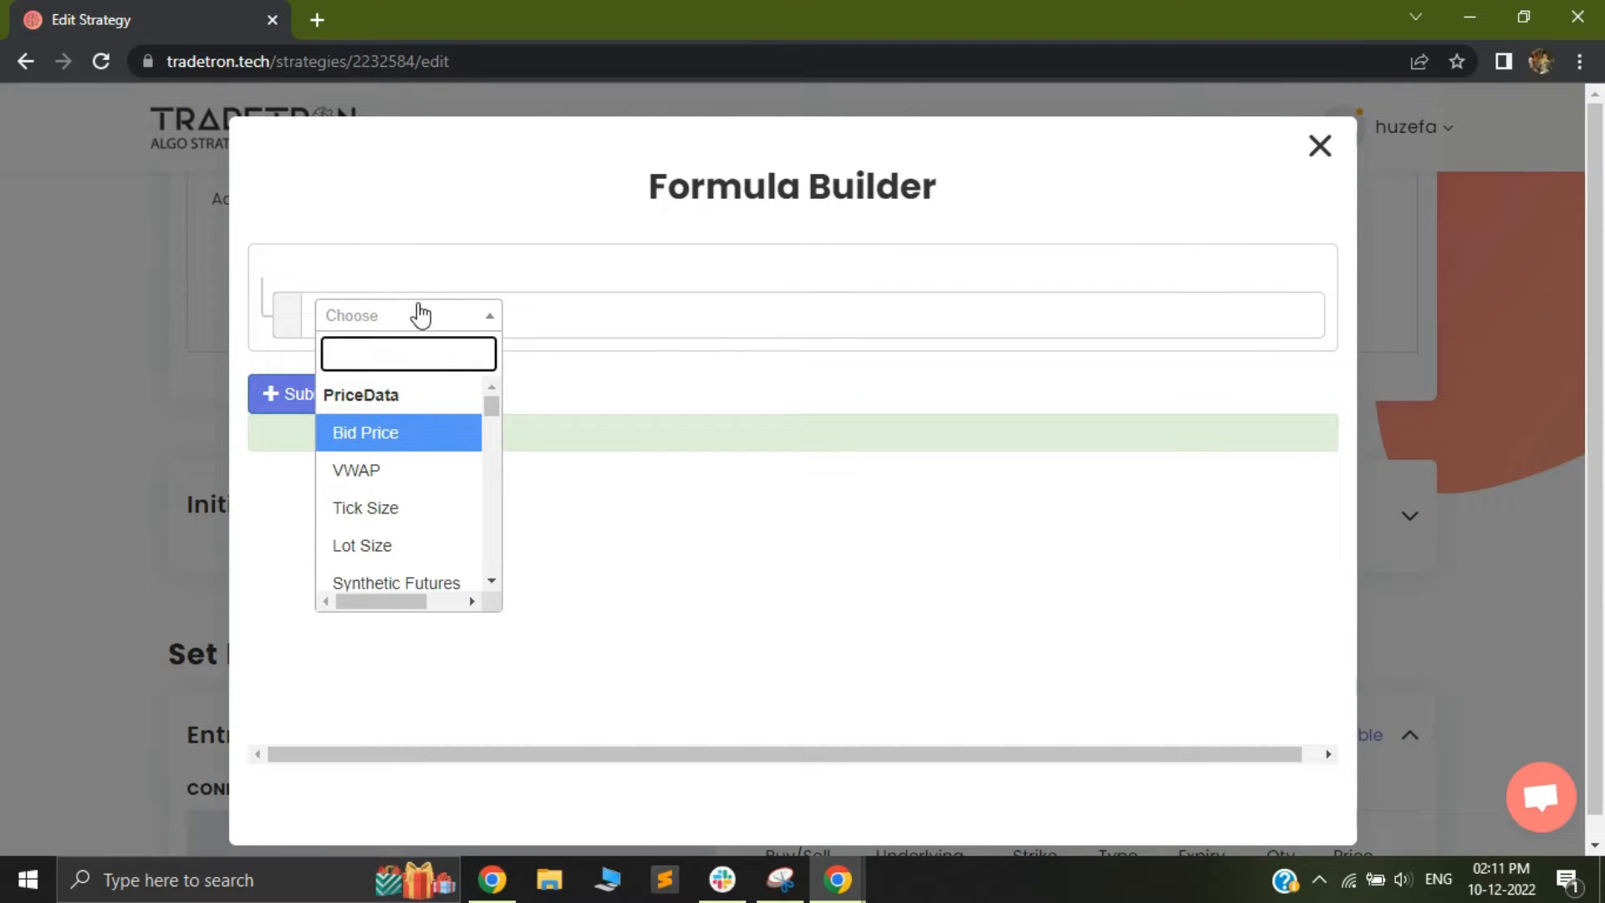
pyautogui.write('instr')
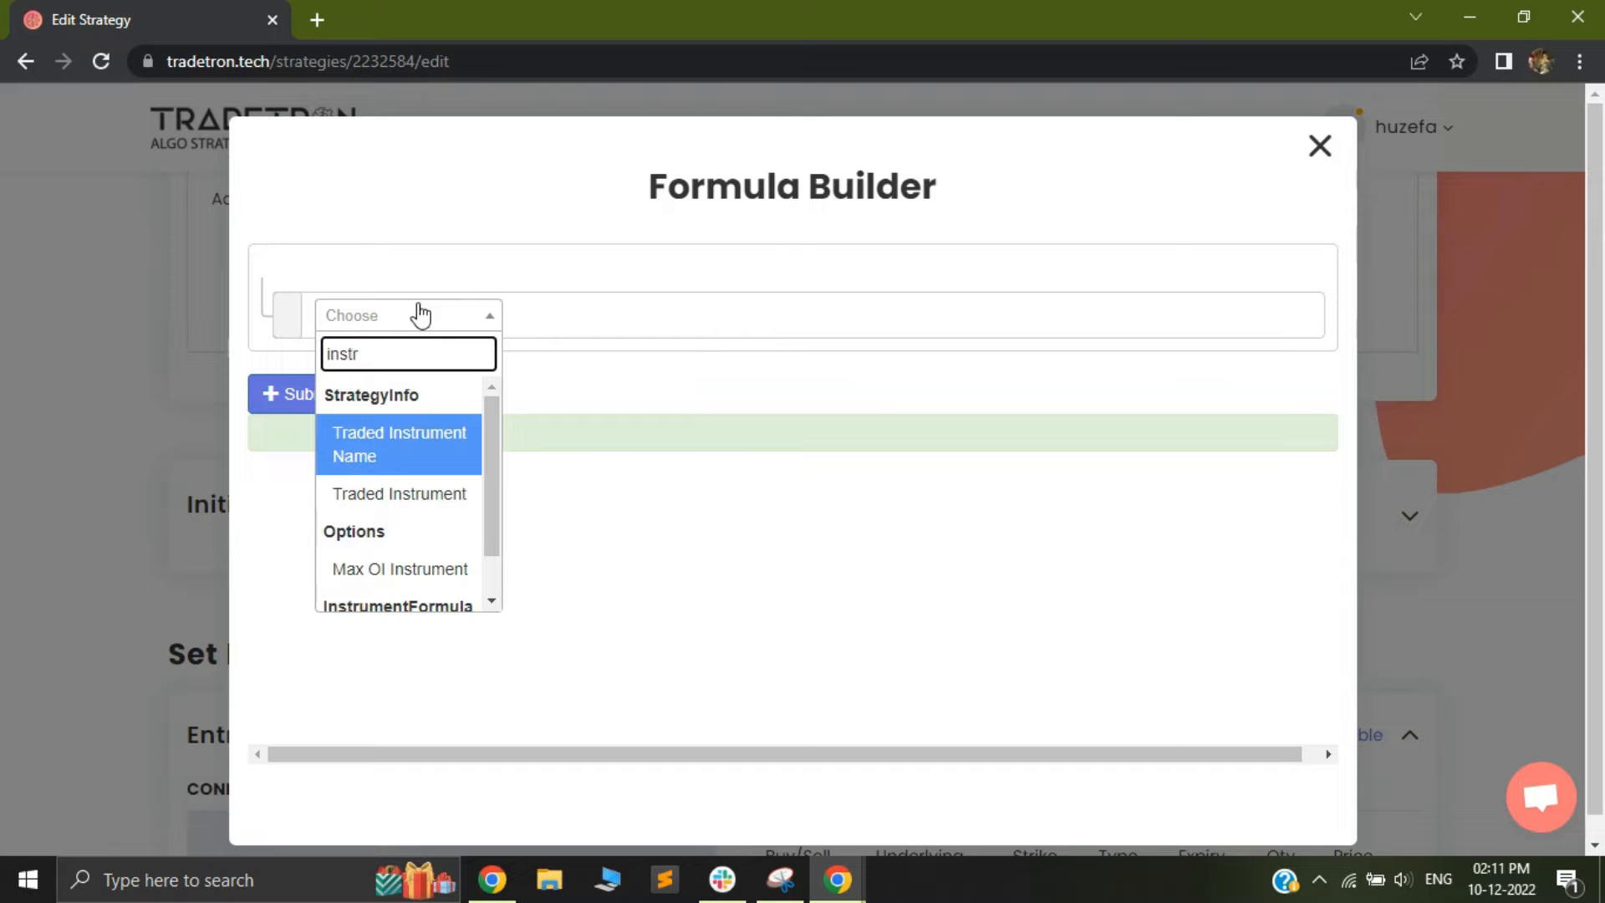
pyautogui.scroll(-1, 401, 566)
pyautogui.click(405, 594)
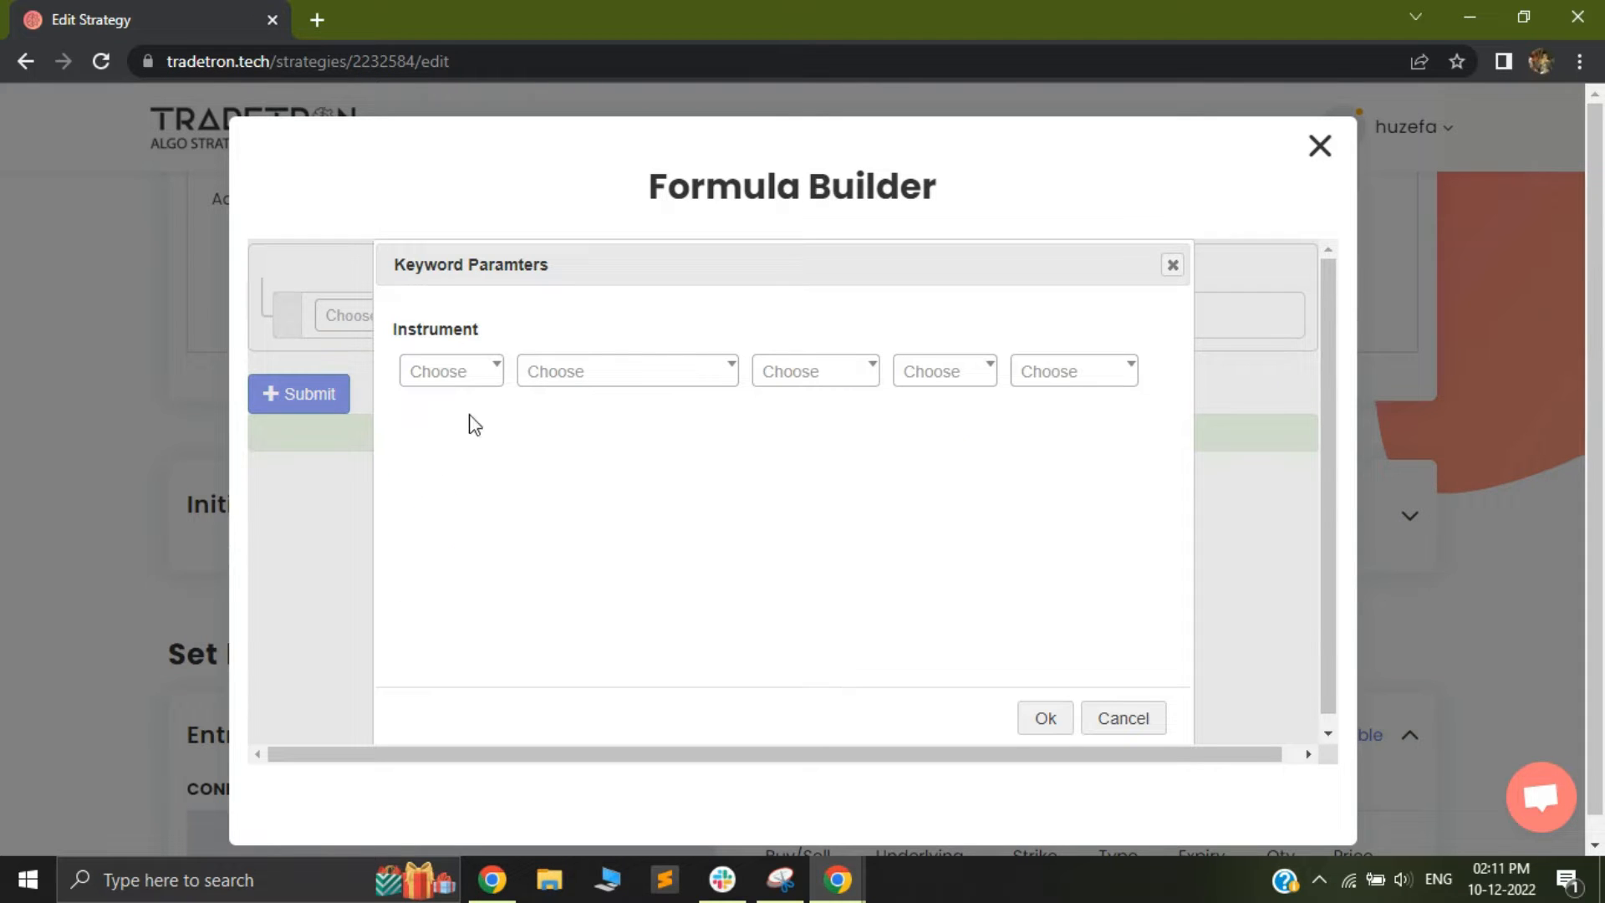
# Set the ce formula's instrument to exchange NFO and underlying NFO - NIFTY 50
pyautogui.click(470, 372)
pyautogui.scroll(-3, 435, 544)
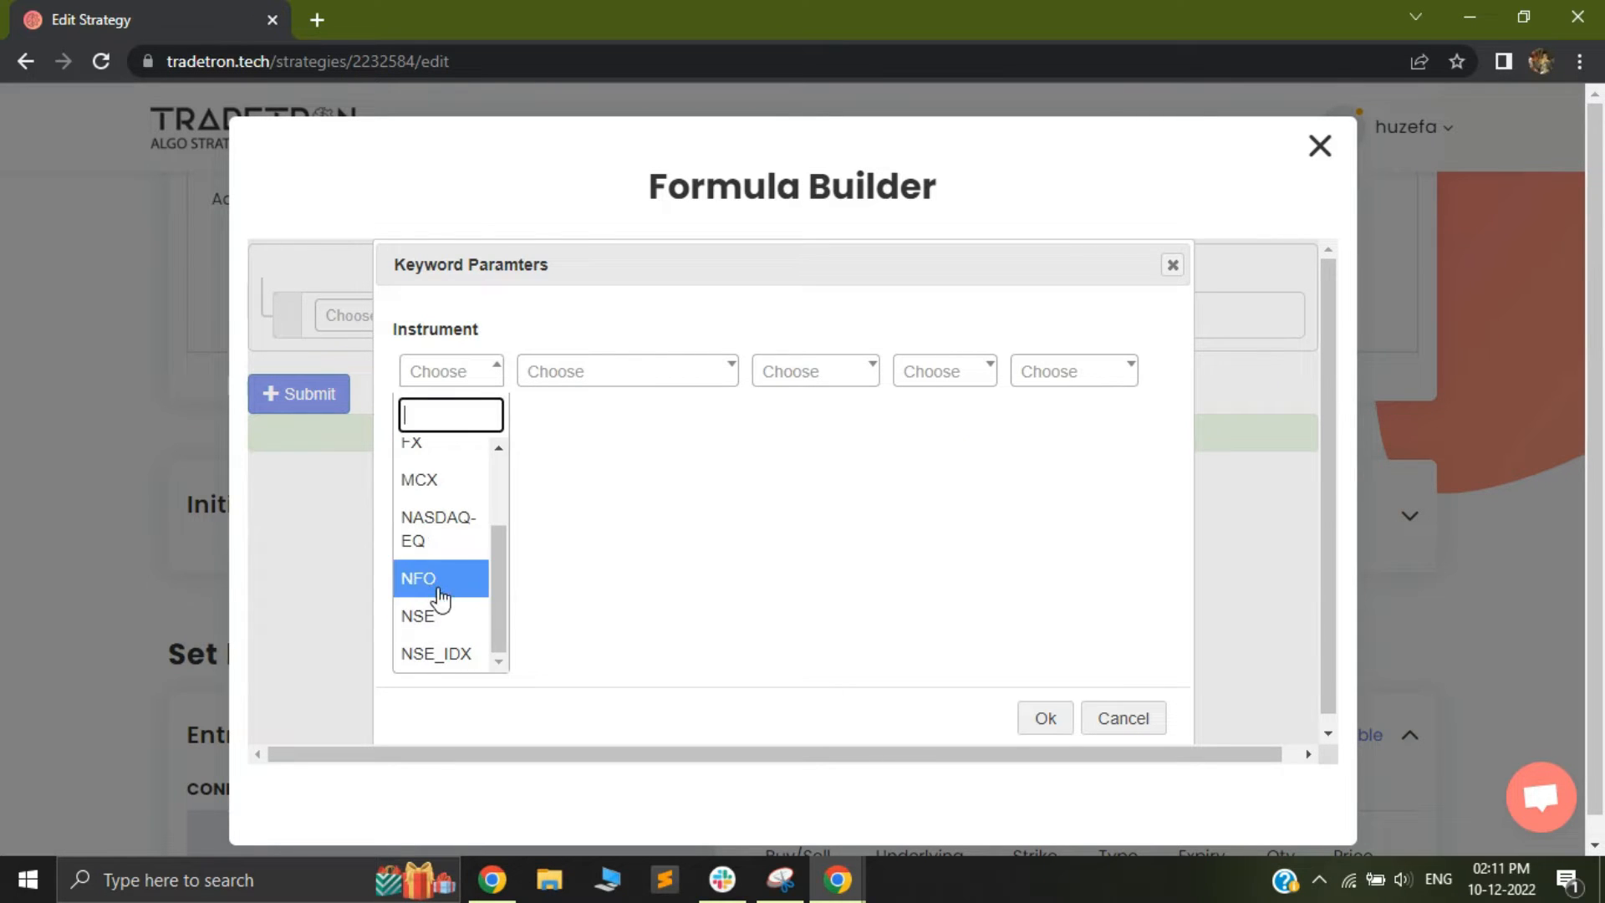
pyautogui.click(437, 584)
pyautogui.click(583, 378)
pyautogui.write('nif')
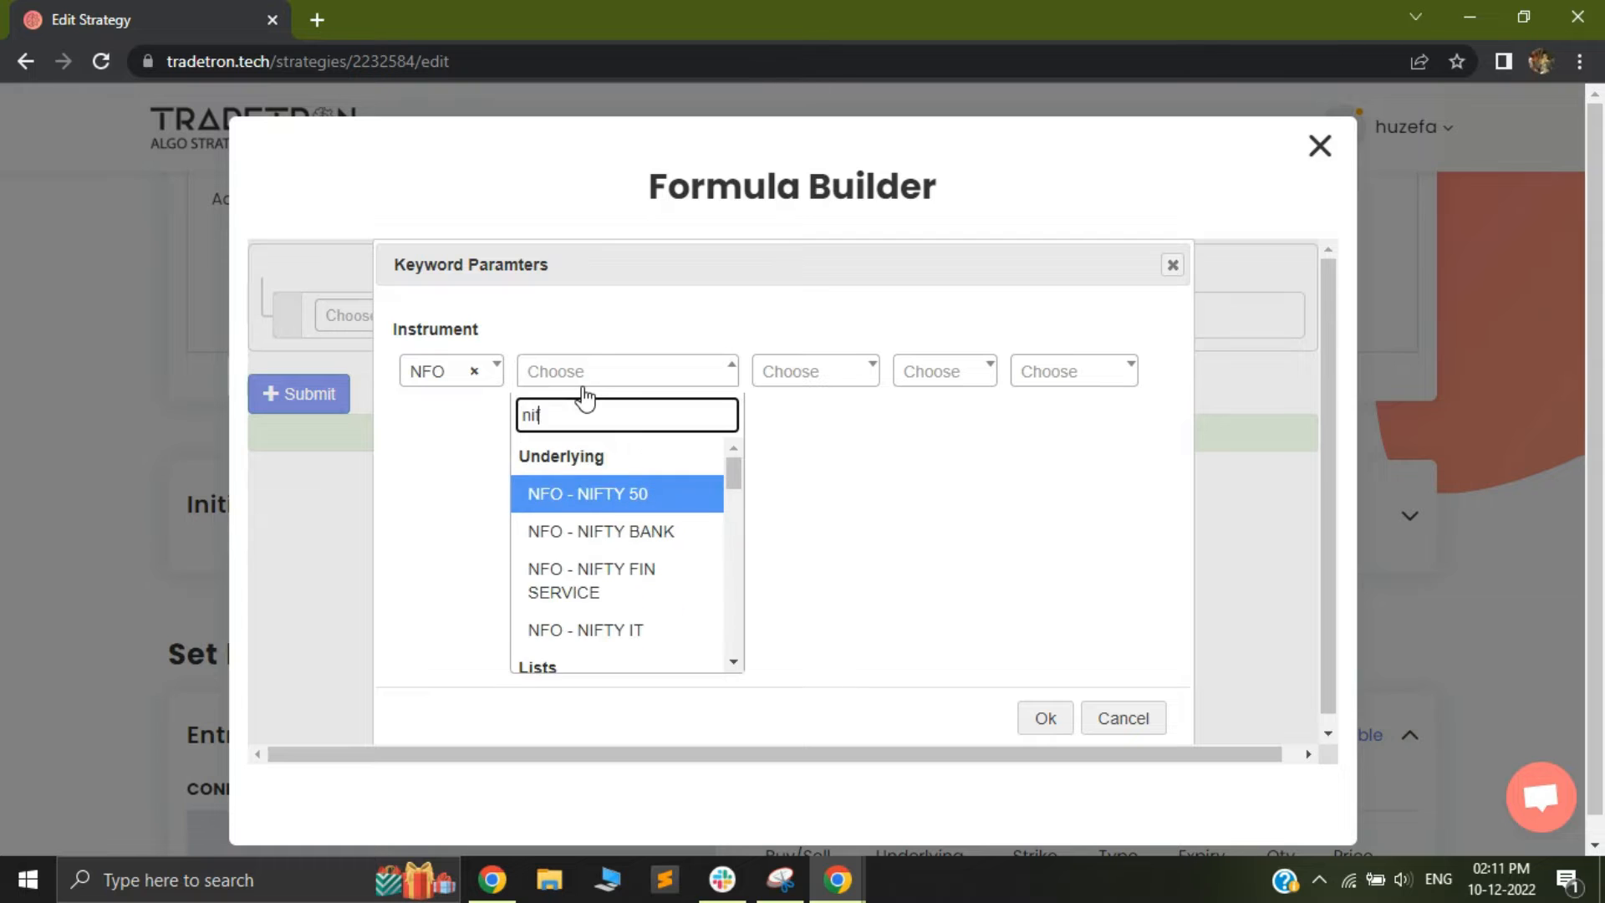
pyautogui.press('Return')
# Set the ce instrument's expiry to Current Week, option type to CE and strike to ATM, and accept the keyword parameters
pyautogui.click(786, 372)
pyautogui.scroll(-5, 803, 585)
pyautogui.scroll(-5, 803, 636)
pyautogui.click(803, 655)
pyautogui.click(957, 374)
pyautogui.click(943, 458)
pyautogui.click(1092, 369)
pyautogui.write('a')
pyautogui.click(1063, 458)
pyautogui.click(1047, 719)
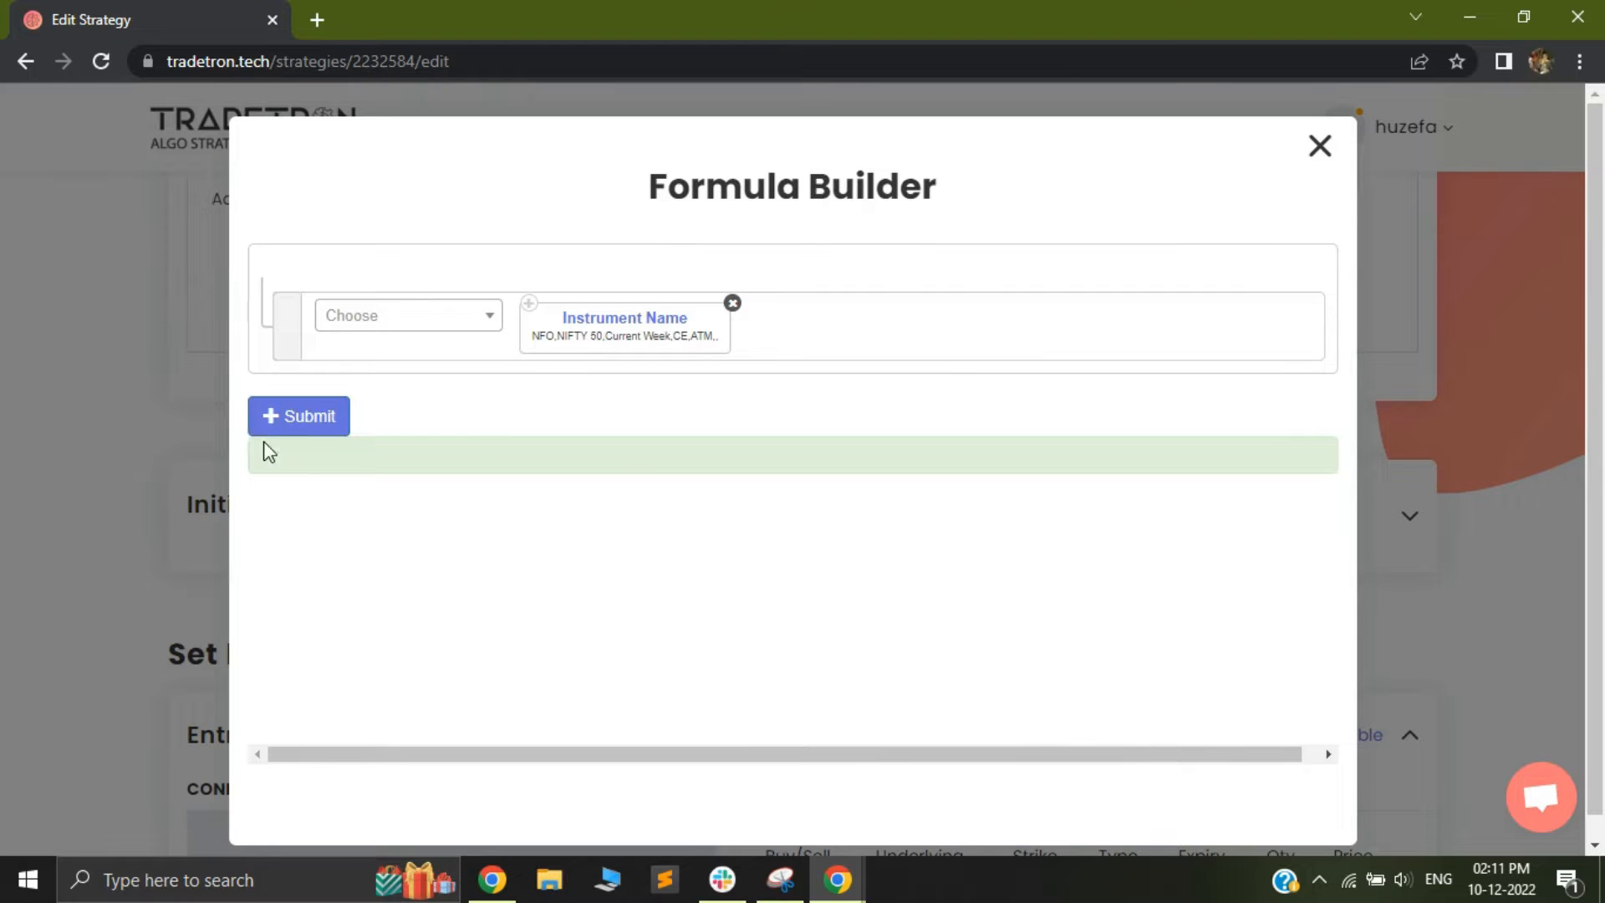
# Submit the Instrument Name formula and save the ce variable
pyautogui.click(308, 422)
pyautogui.click(1321, 146)
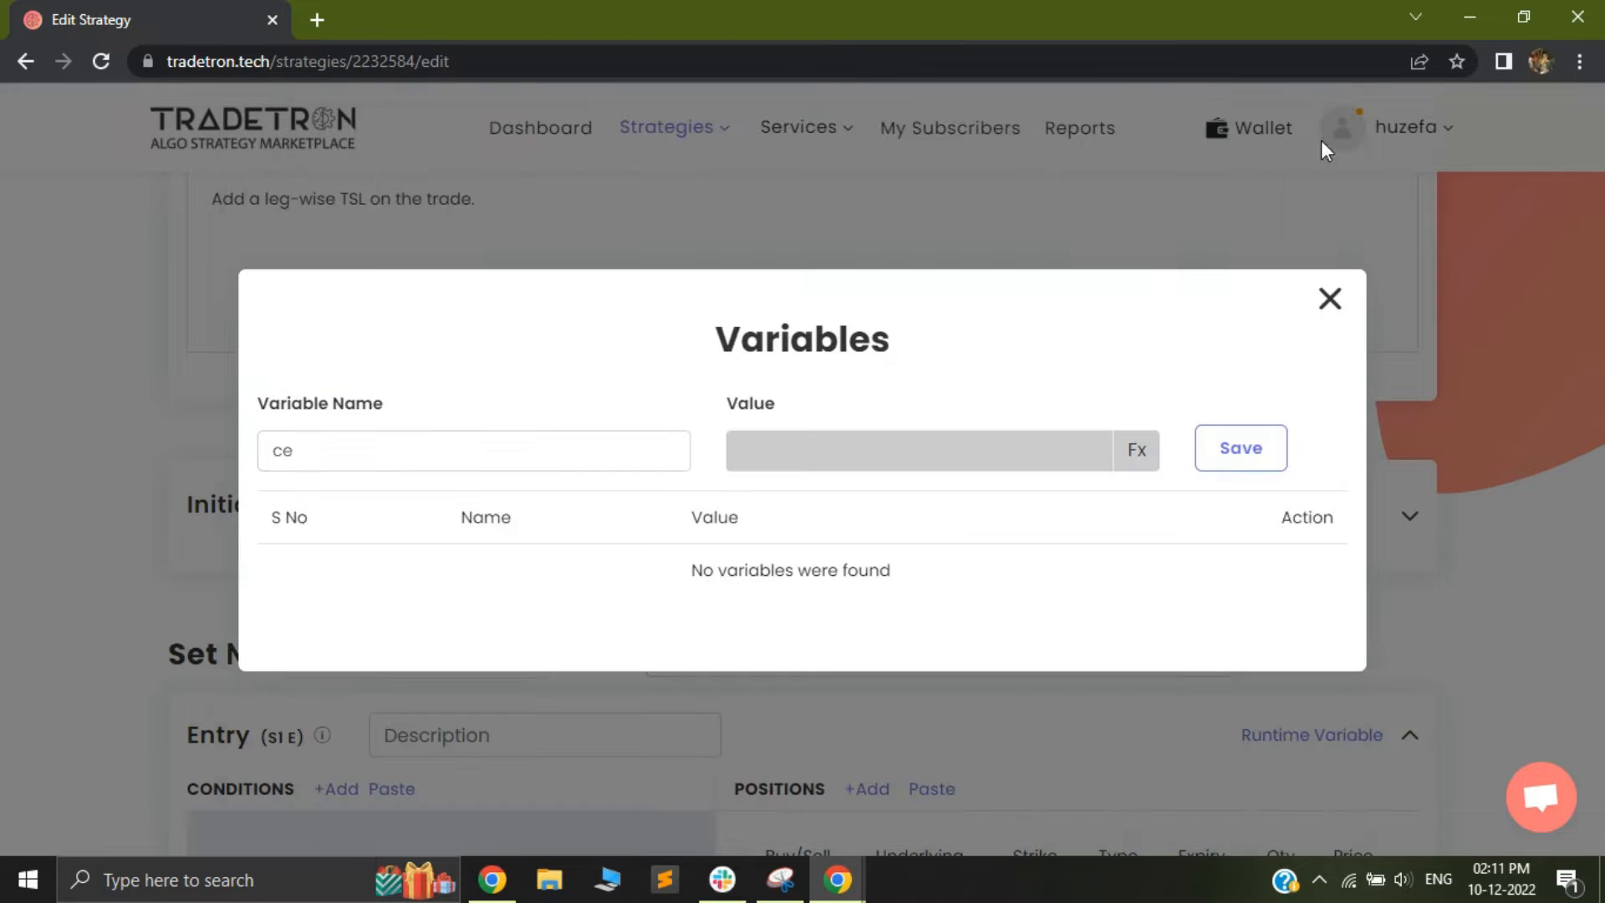
pyautogui.click(1241, 448)
# Start a second variable named pe and add the Instrument Name keyword to its value formula
pyautogui.click(451, 445)
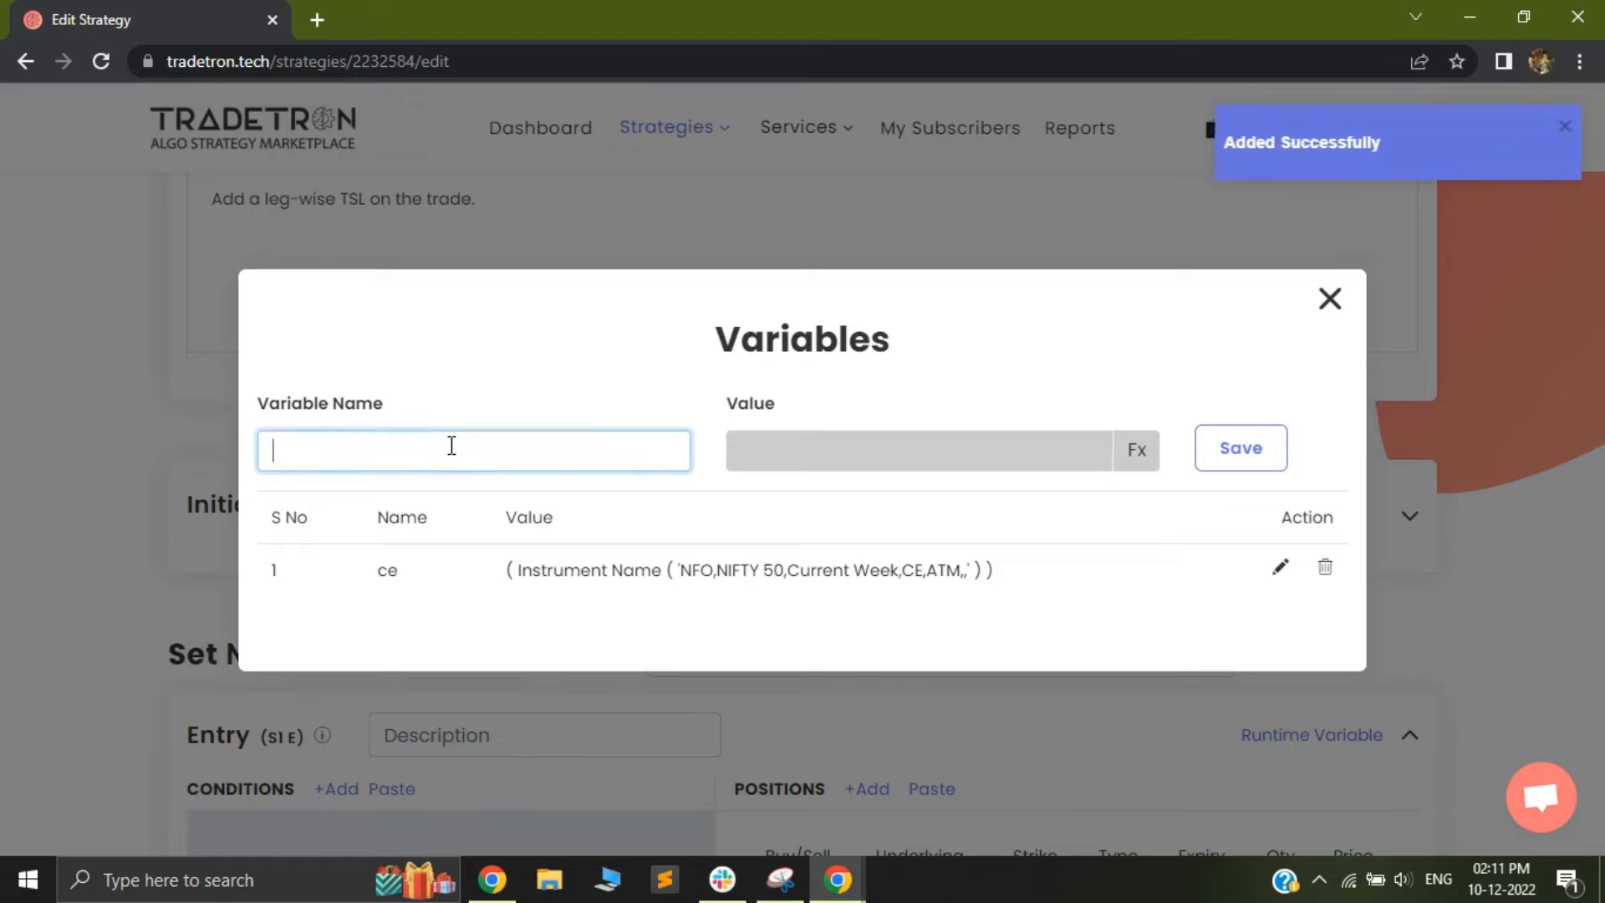
pyautogui.click(1139, 458)
pyautogui.click(380, 317)
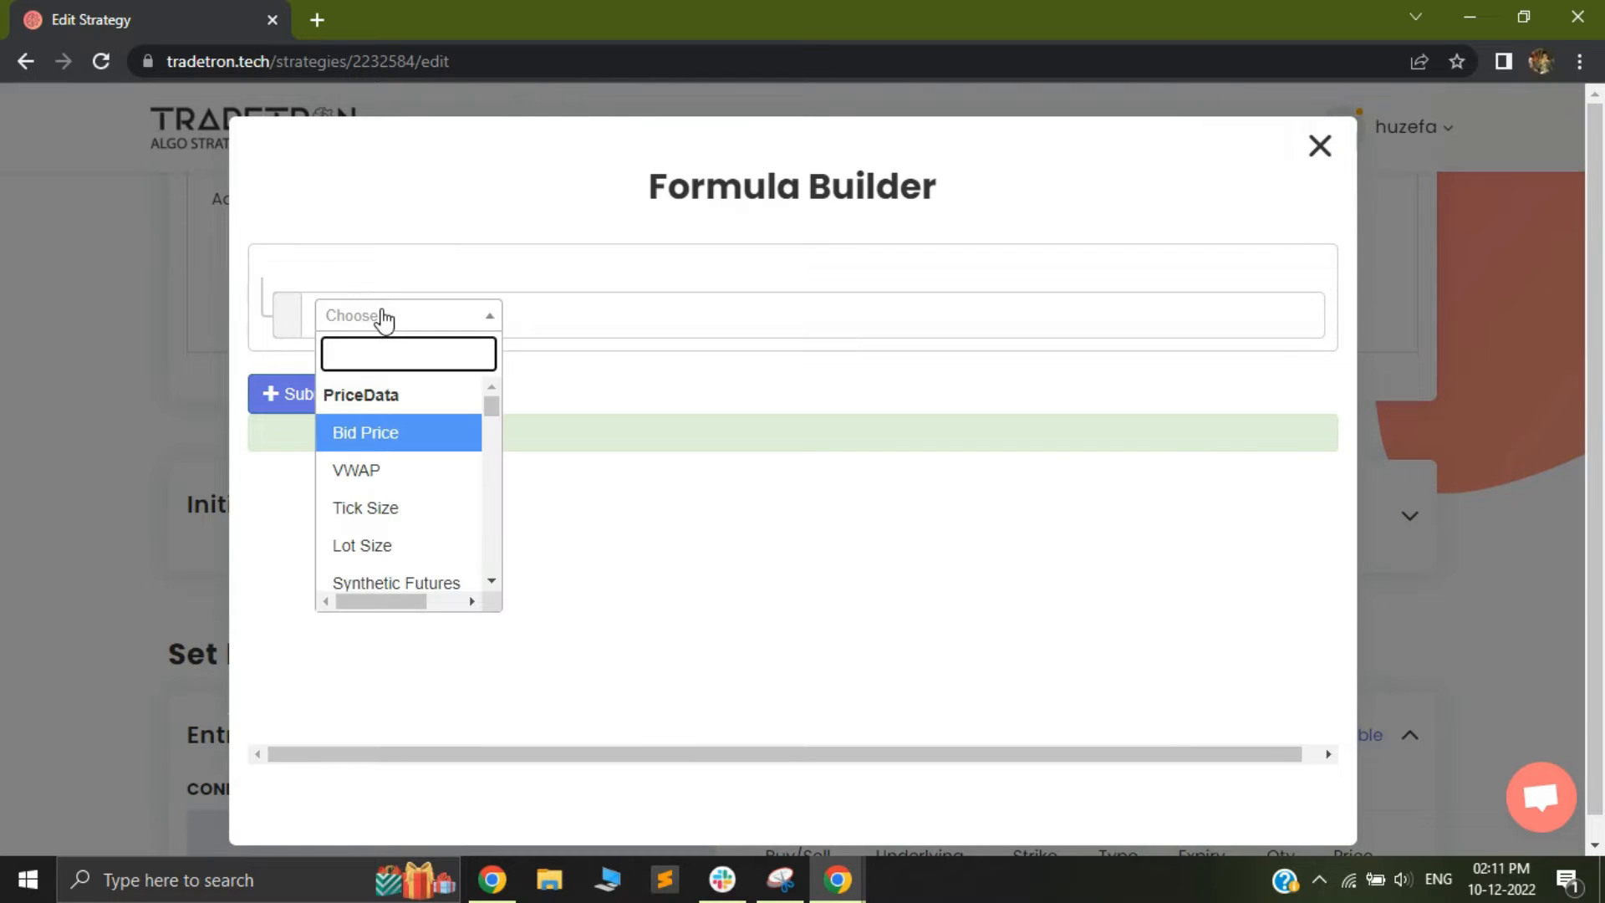
pyautogui.write('ind')
pyautogui.press('BackSpace')
pyautogui.write('s')
pyautogui.scroll(-2, 368, 518)
pyautogui.click(383, 595)
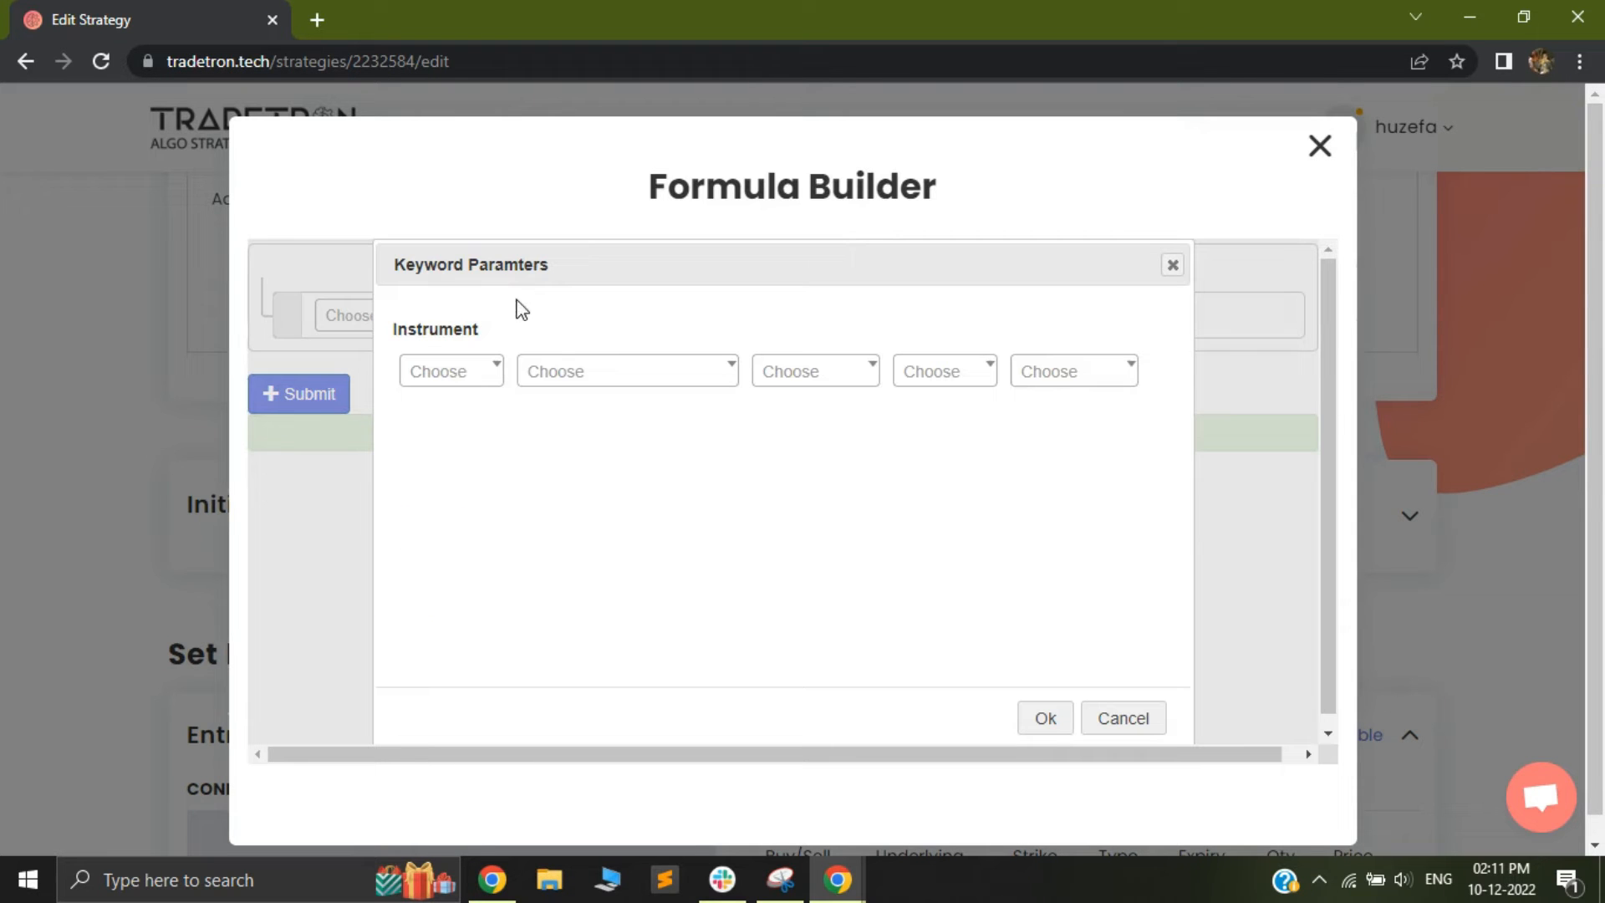
# Set the pe formula's instrument to exchange NFO and underlying NFO - NIFTY 50
pyautogui.click(468, 380)
pyautogui.click(438, 596)
pyautogui.click(604, 368)
pyautogui.write('nif')
pyautogui.press('Return')
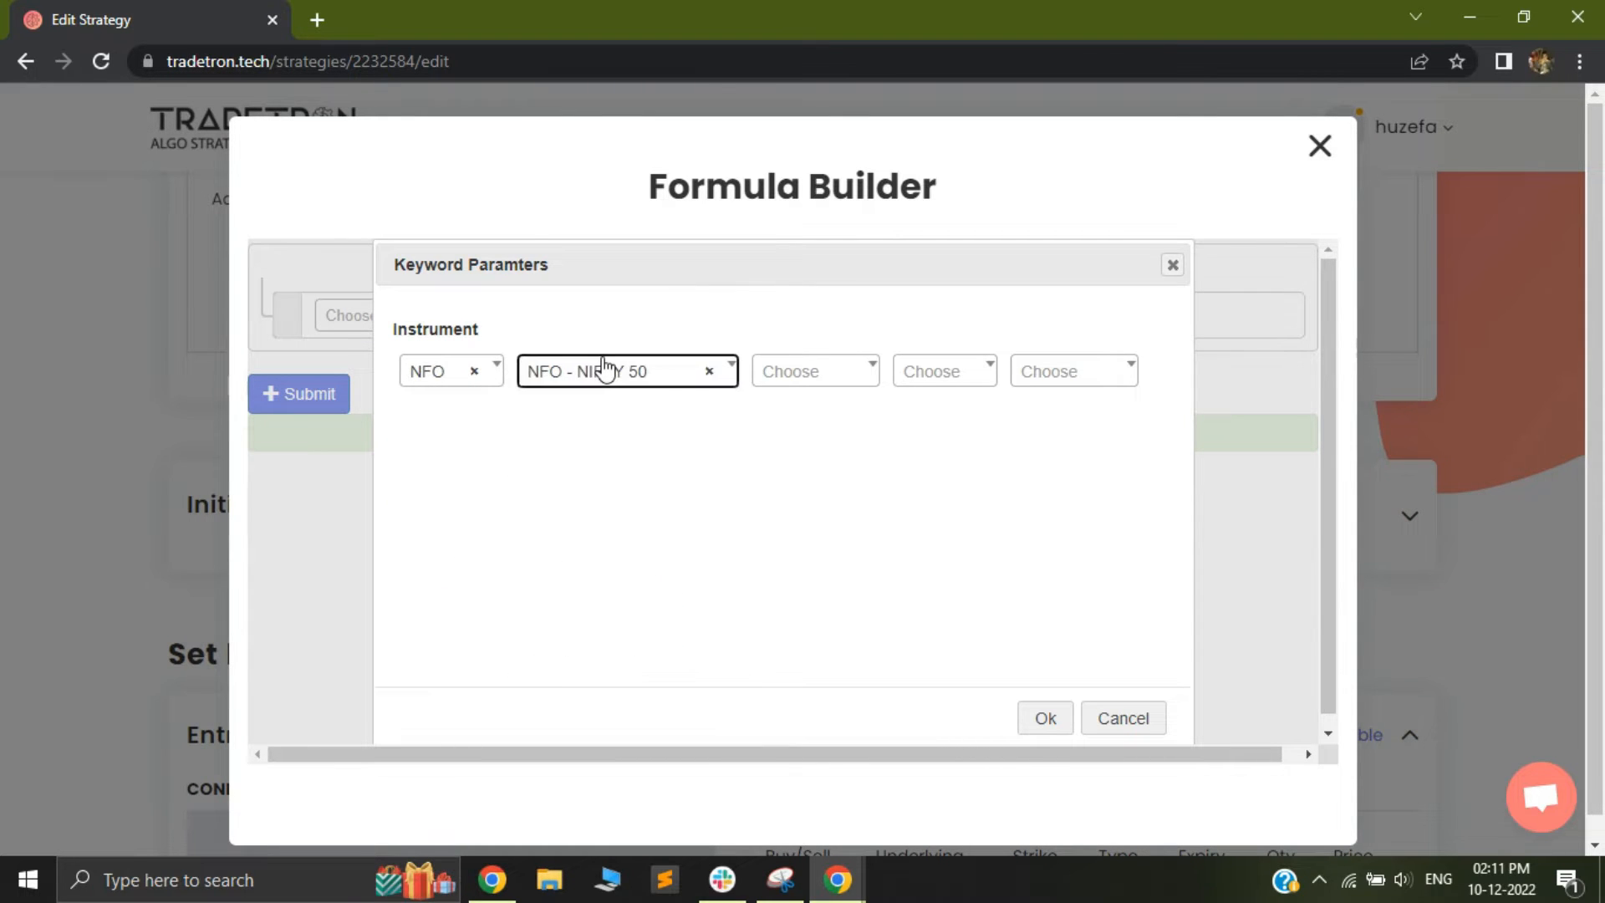
# Set the pe instrument's expiry to Current Week, option type to PE and strike to ATM, and accept the keyword parameters
pyautogui.click(811, 374)
pyautogui.scroll(-10, 790, 602)
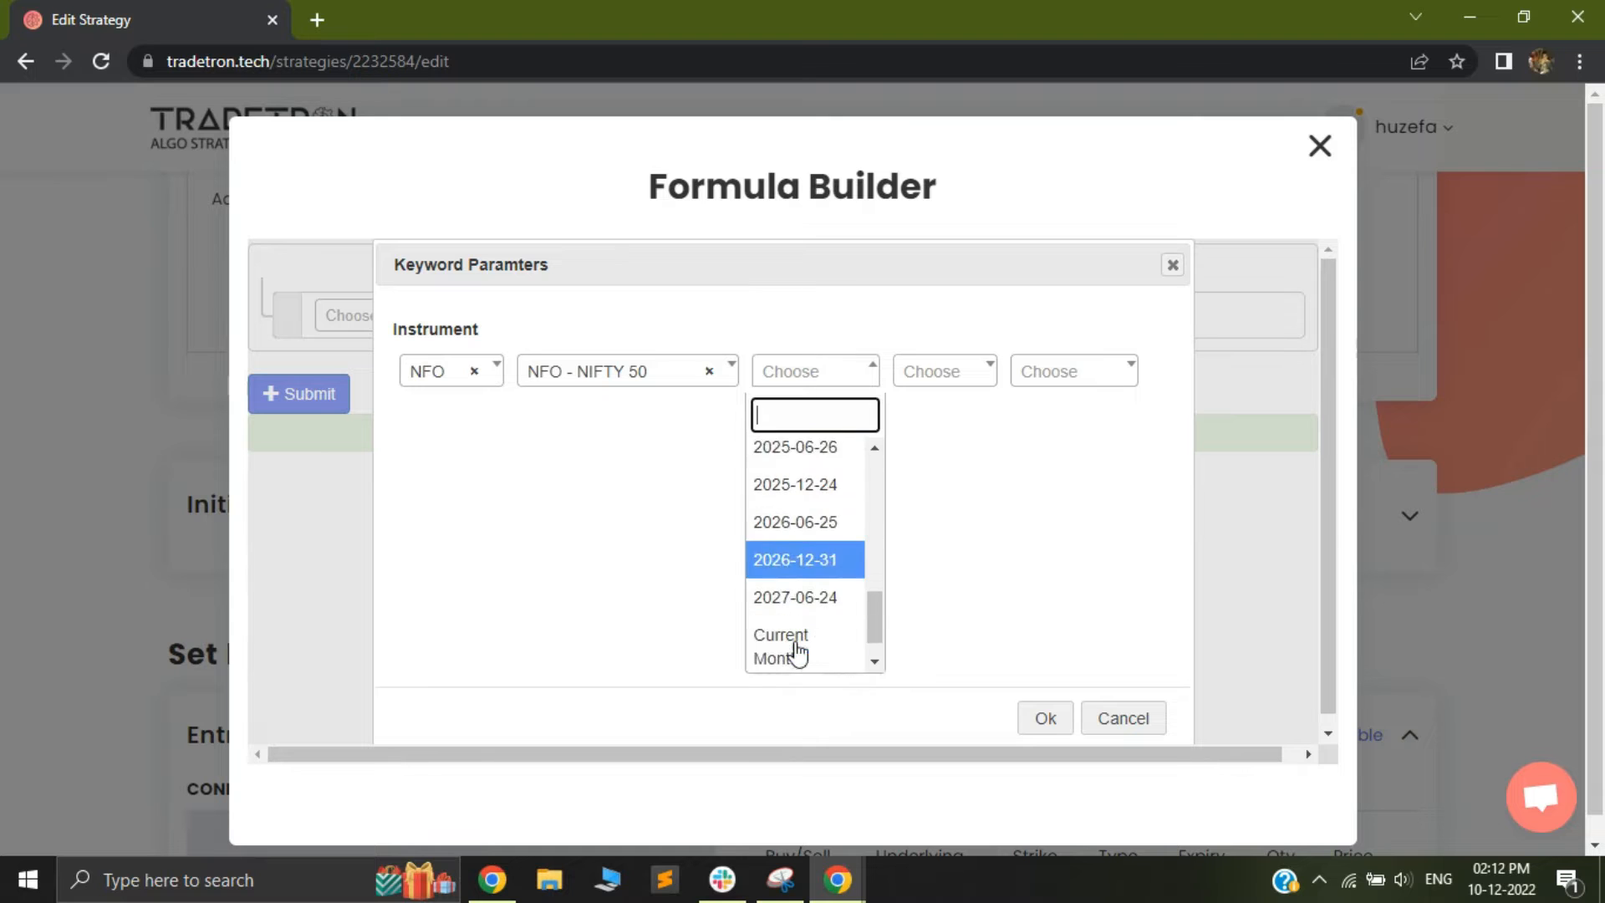
pyautogui.click(800, 653)
pyautogui.click(945, 371)
pyautogui.click(912, 492)
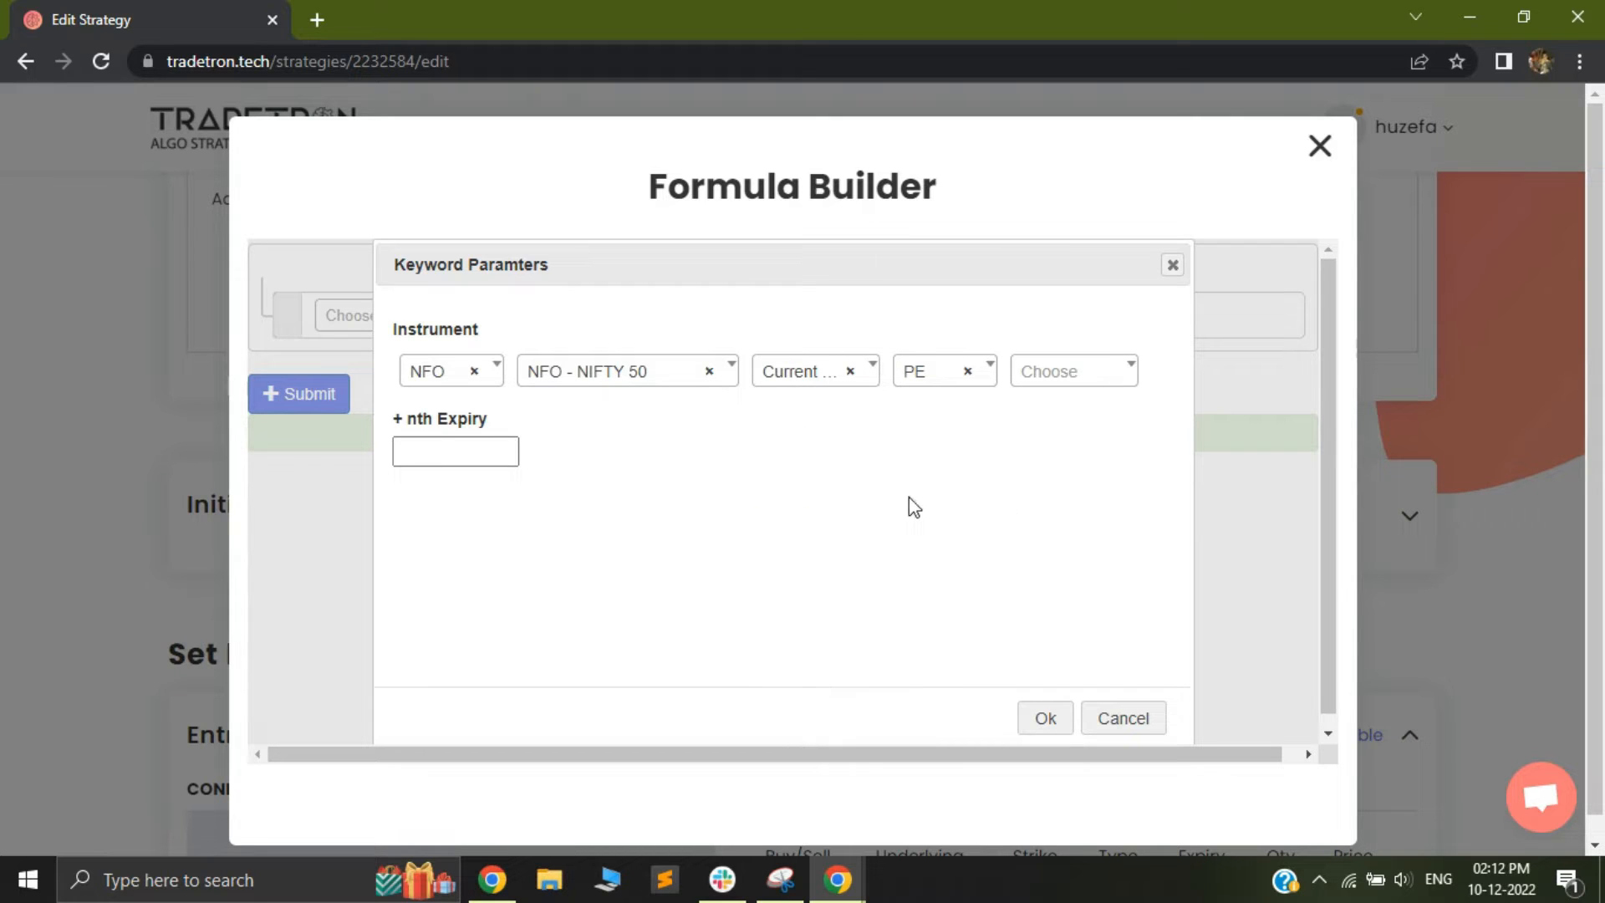
pyautogui.click(1063, 360)
pyautogui.write('a')
pyautogui.click(1036, 456)
pyautogui.click(1045, 719)
# Submit the Instrument Name formula and save the pe variable
pyautogui.click(299, 393)
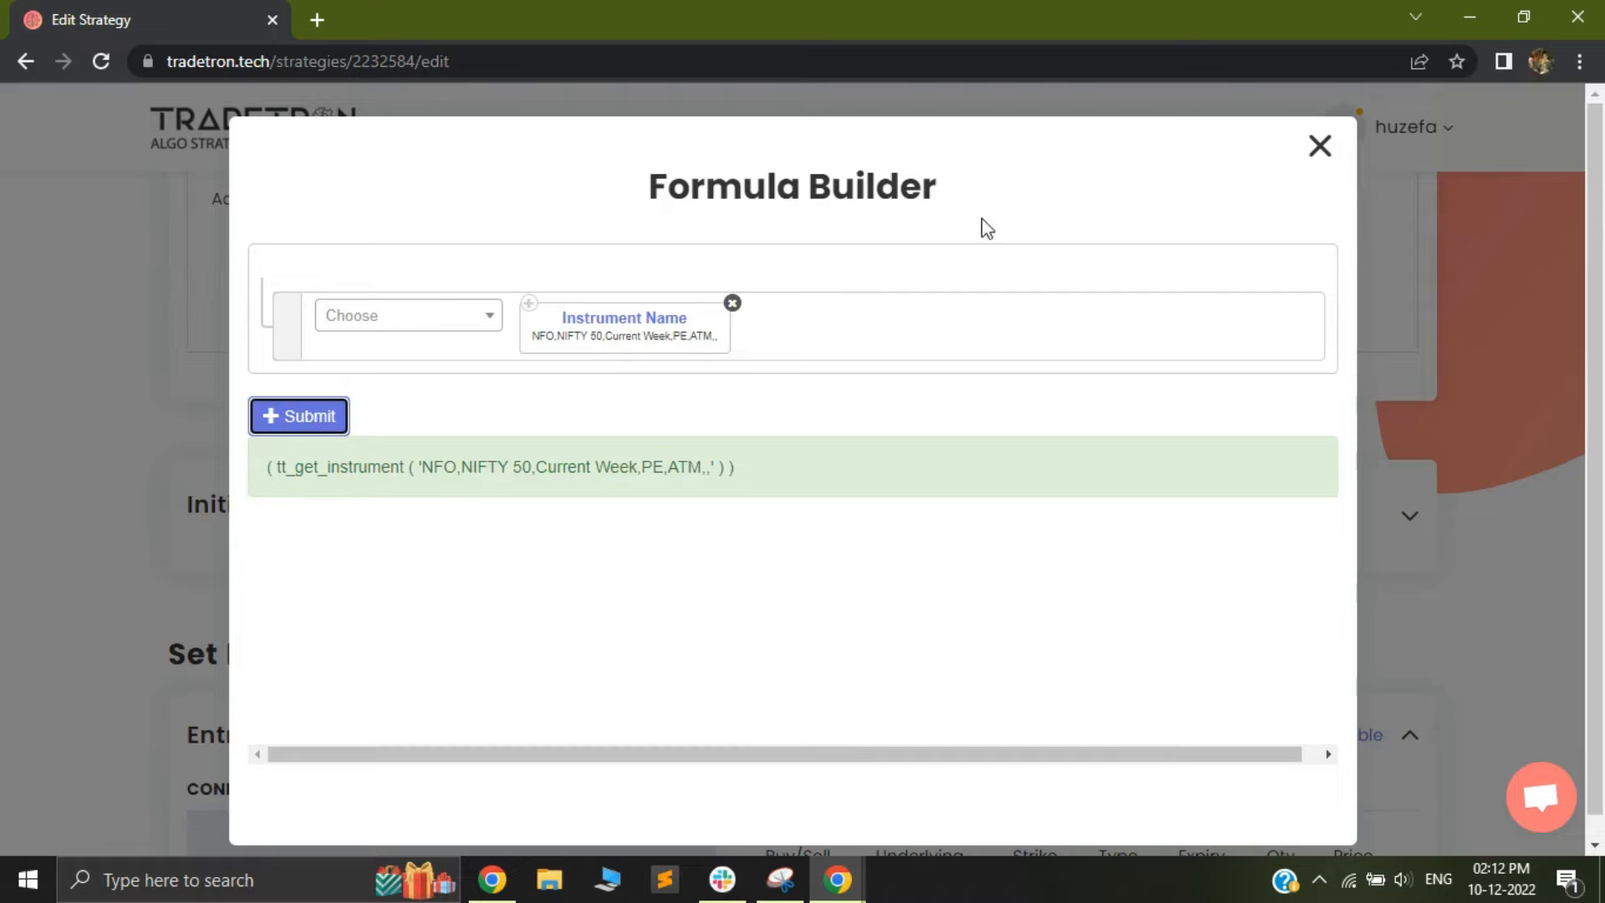
pyautogui.click(1319, 147)
pyautogui.click(1244, 451)
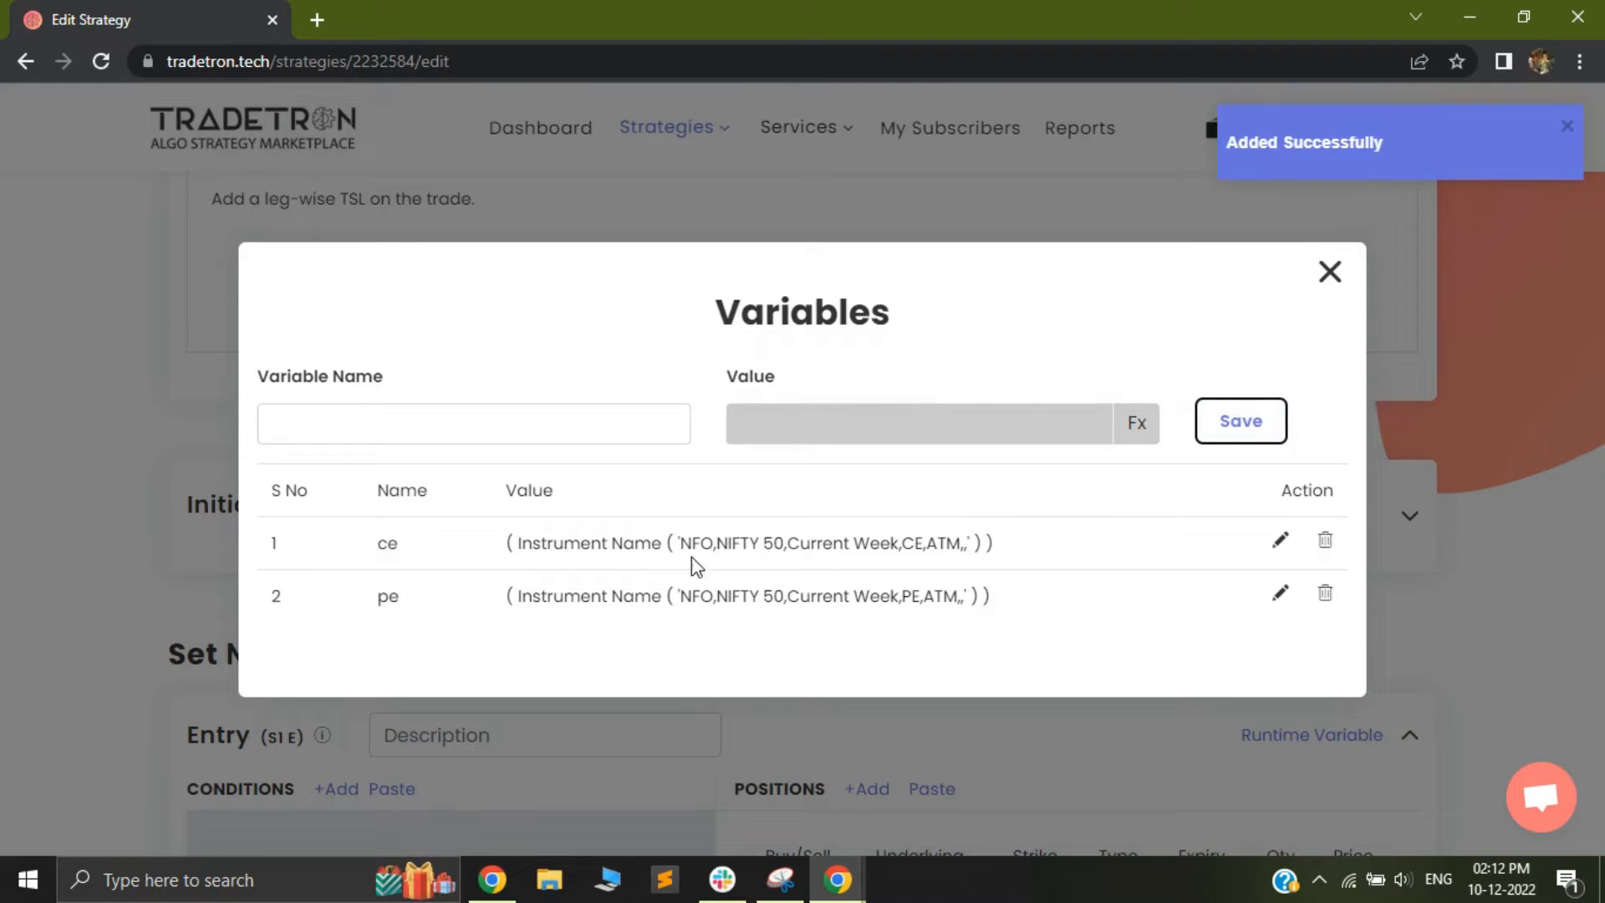
pyautogui.moveTo(362, 556); pyautogui.dragTo(476, 616)
# Start a variable named ce_price and add the LTP keyword with Instrument Name as its instrument to the value formula
pyautogui.click(376, 428)
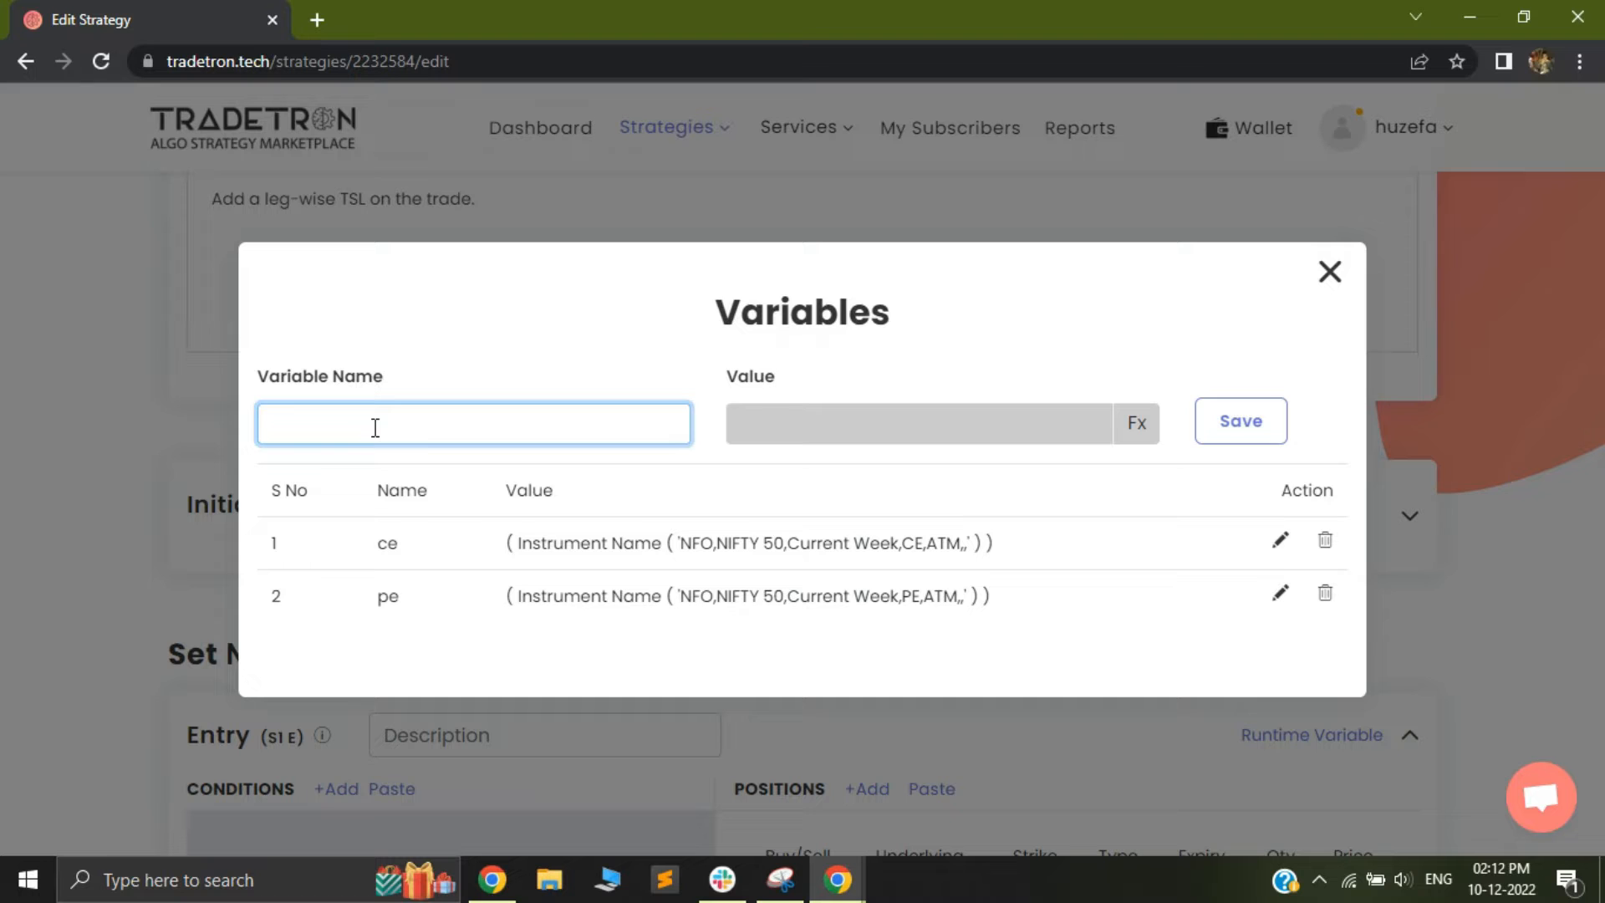
pyautogui.write('ce_price')
pyautogui.click(1141, 431)
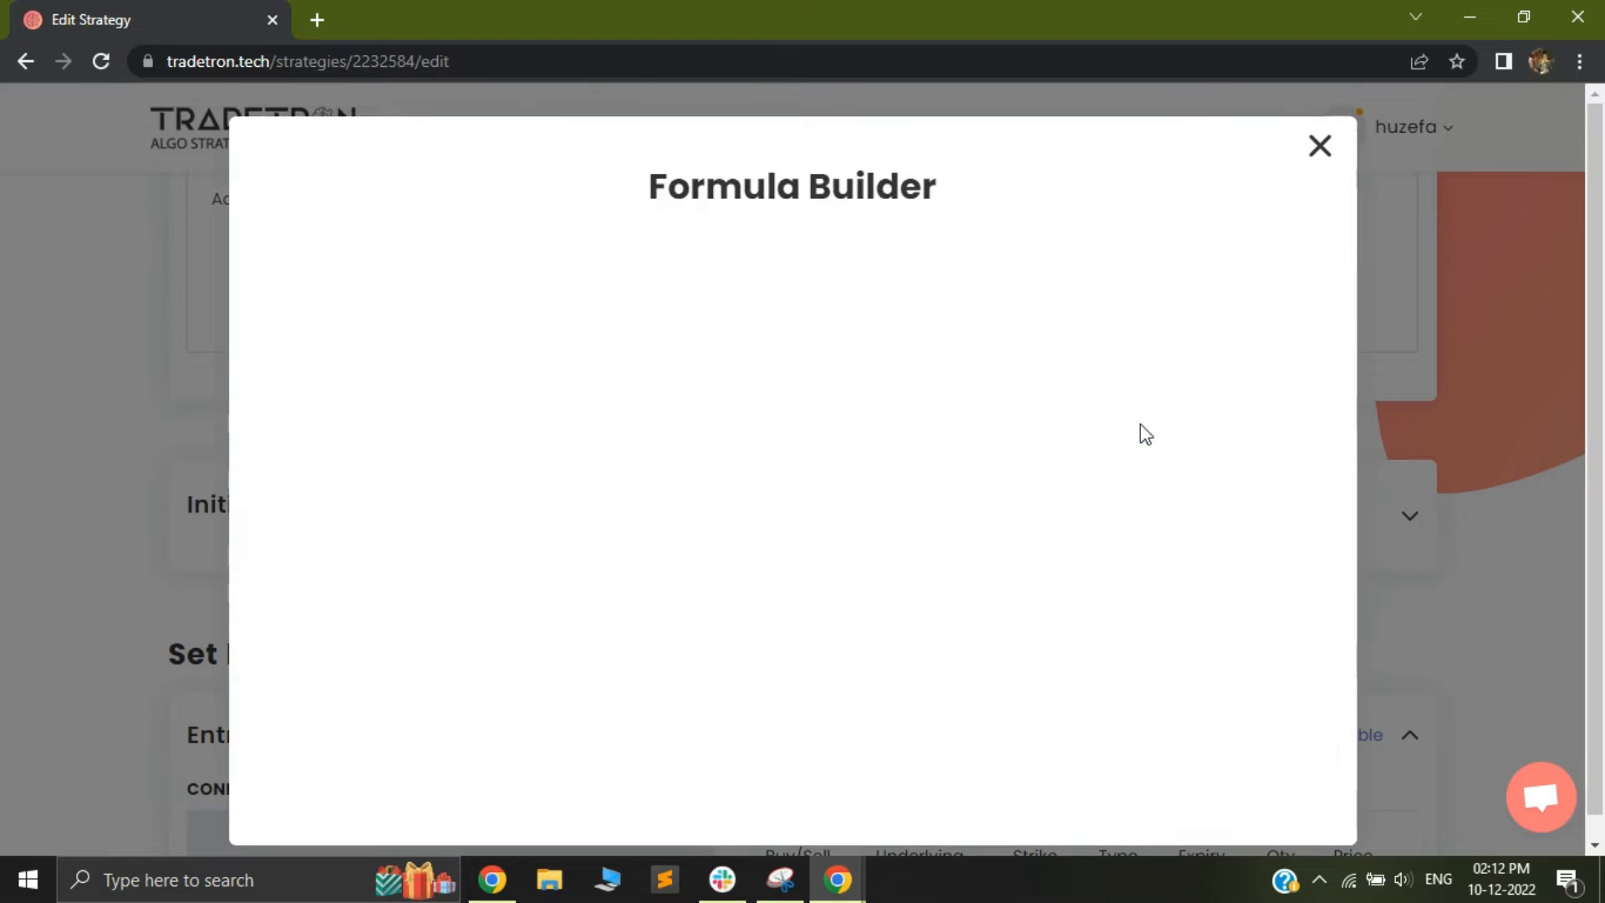
pyautogui.click(374, 316)
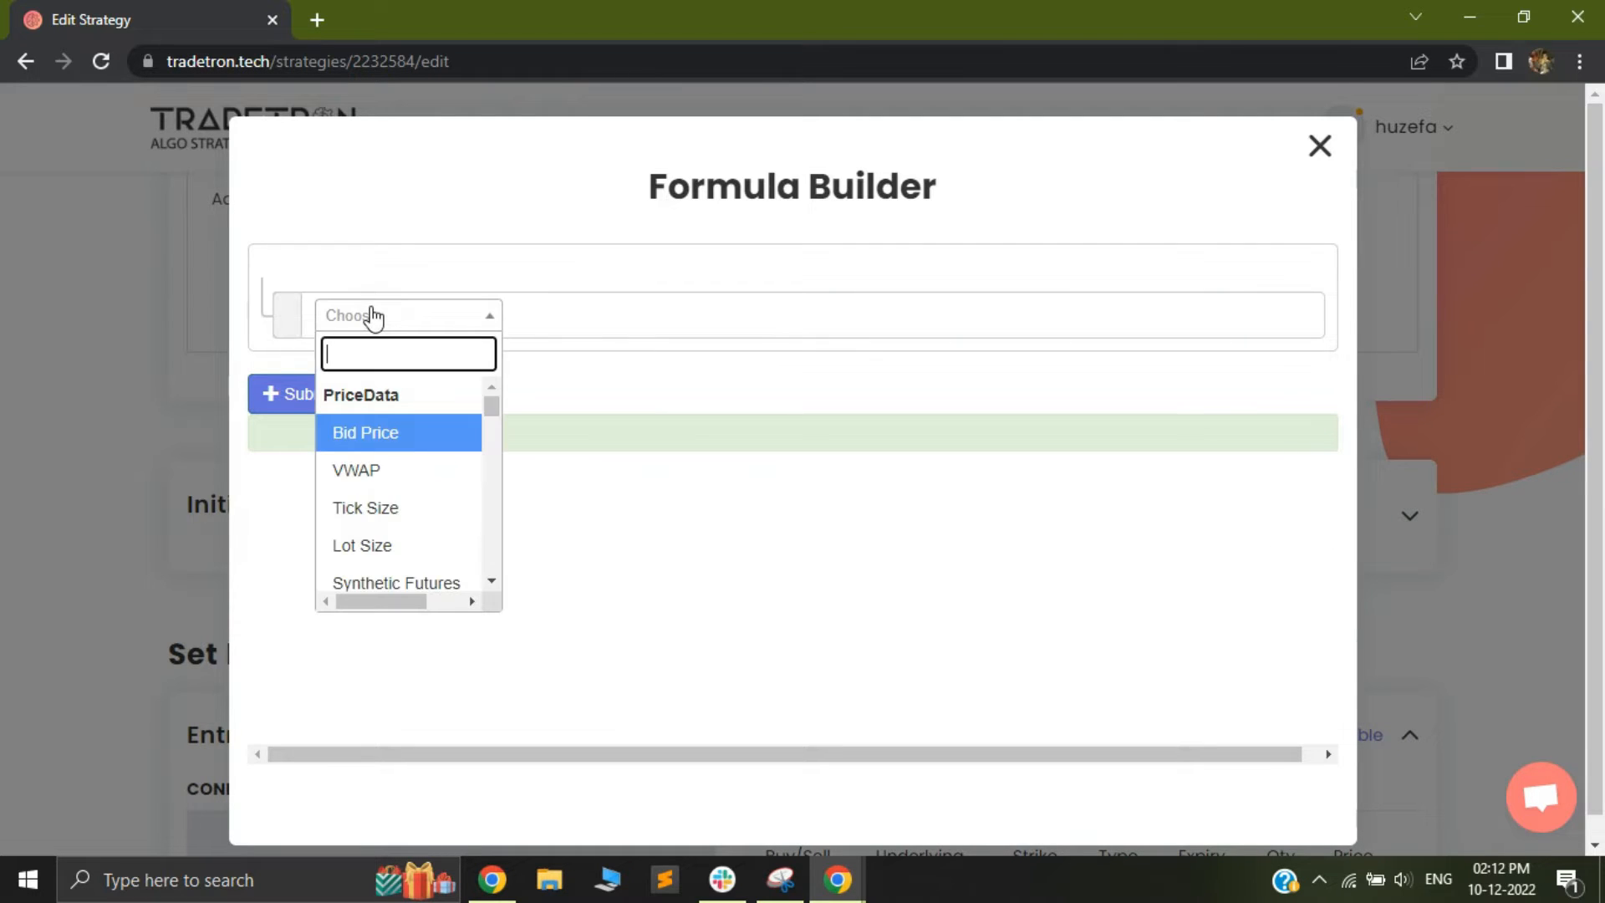
pyautogui.write('ltp')
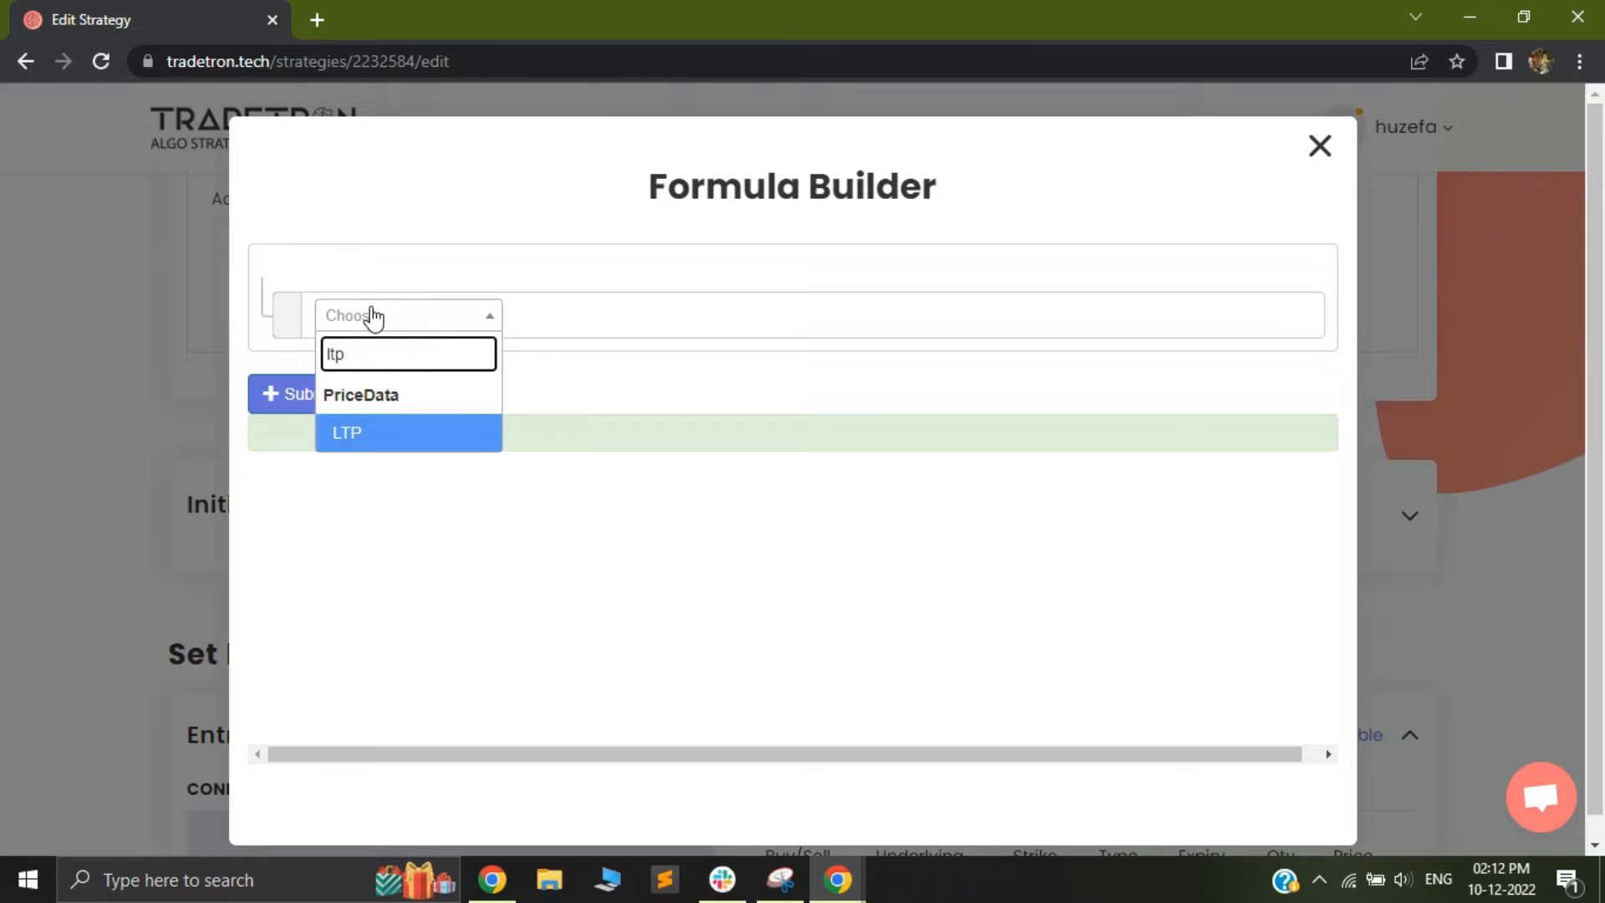
pyautogui.press('Return')
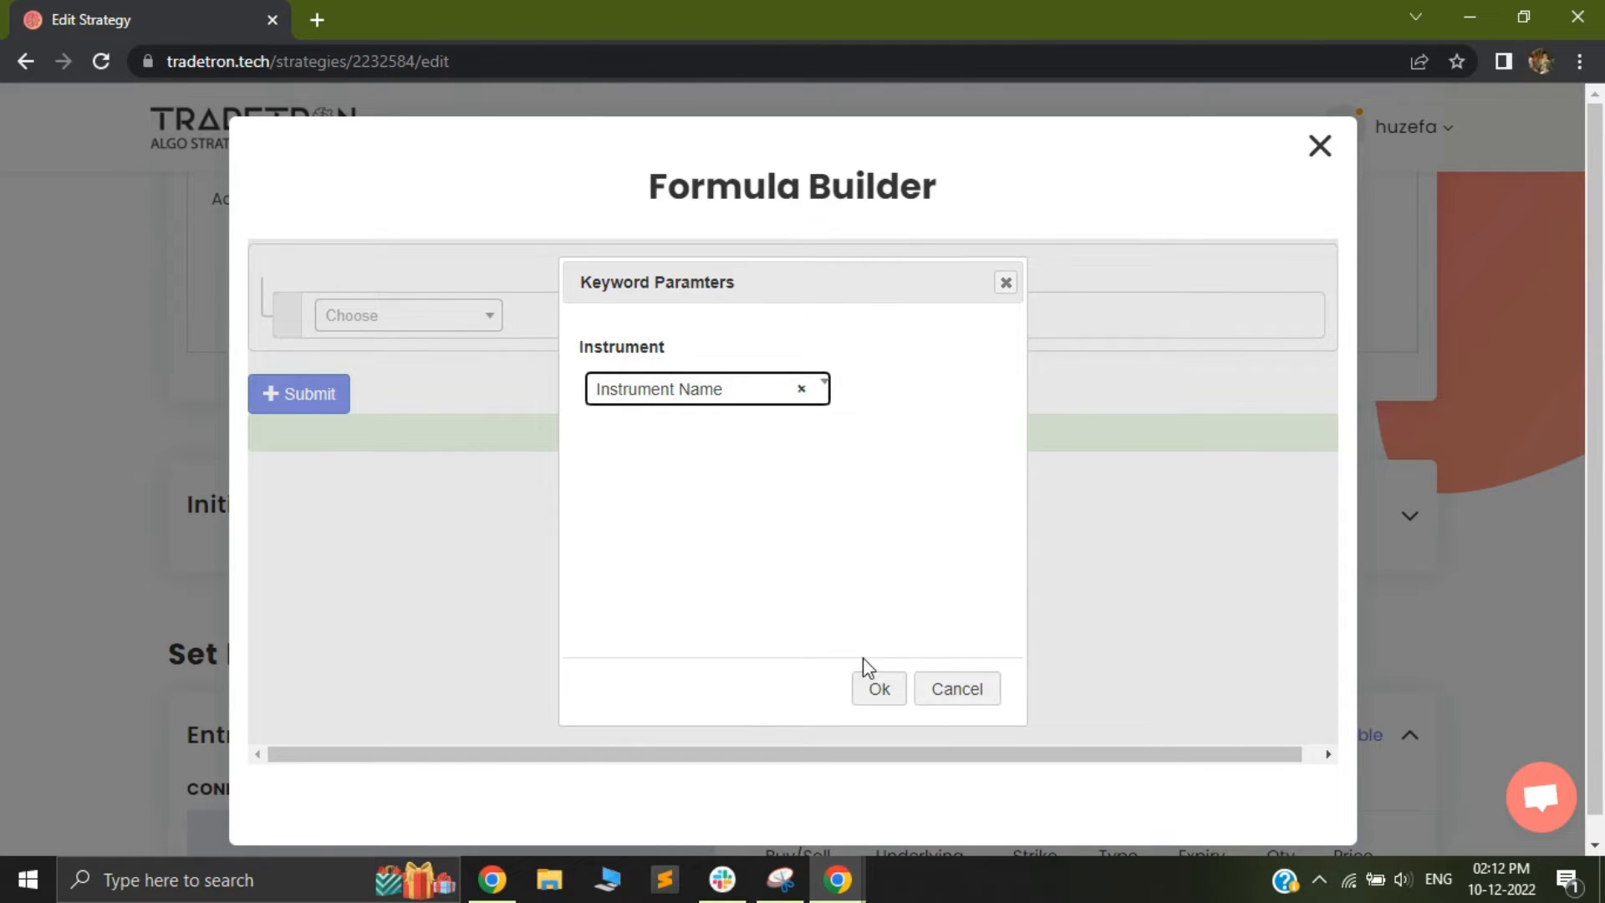
pyautogui.click(869, 697)
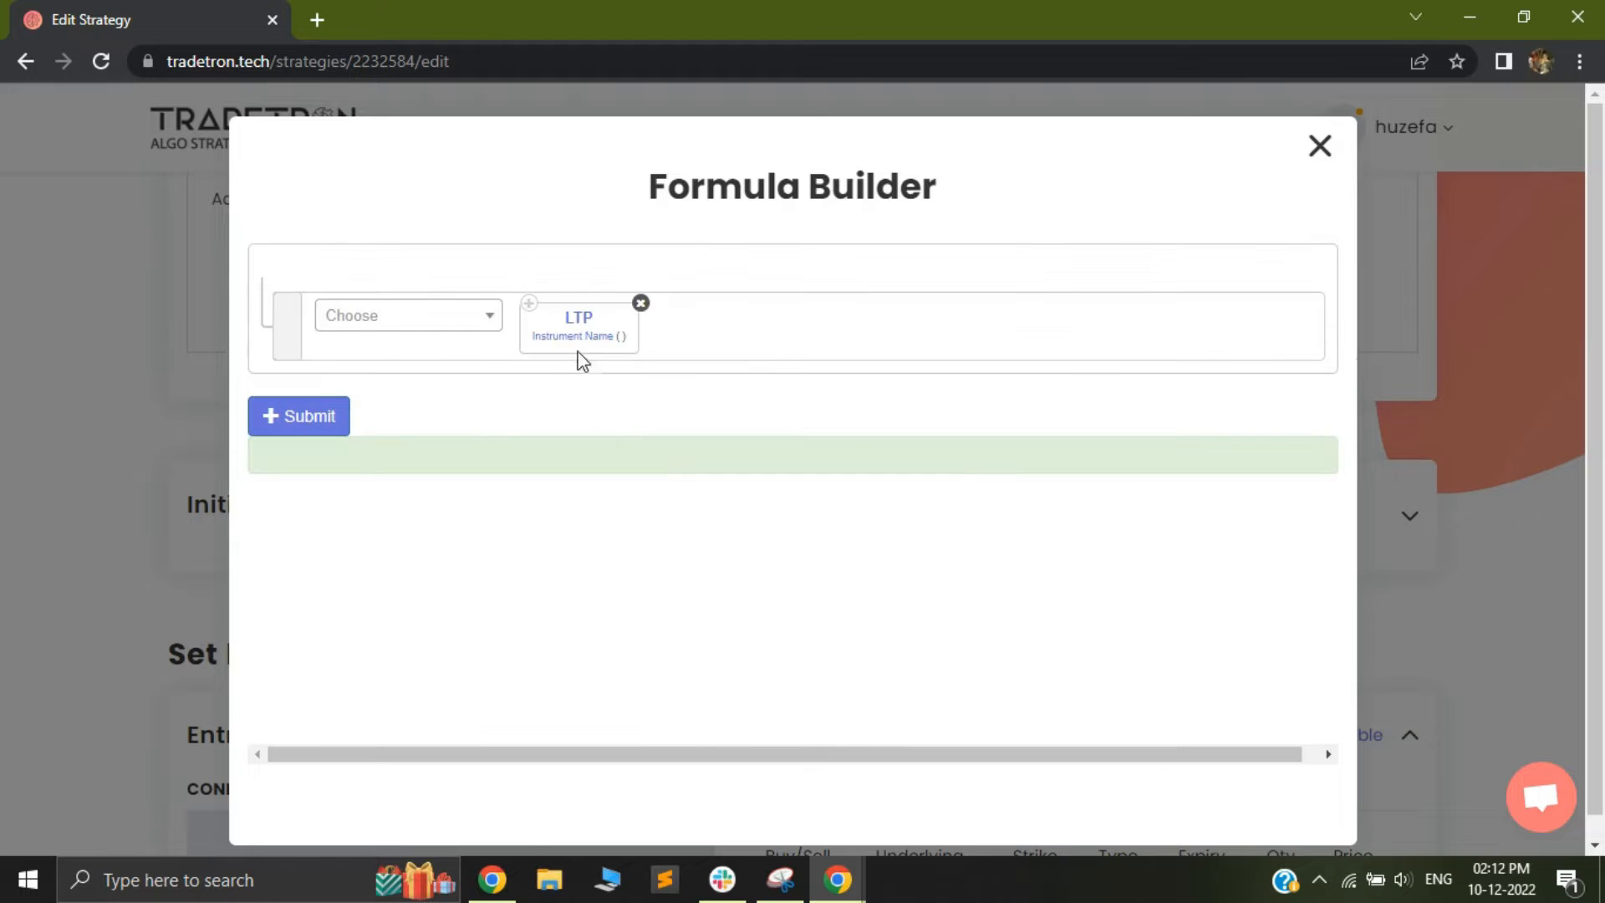
# Set the ce_price formula's instrument to exchange NFO and underlying NFO - NIFTY 50
pyautogui.click(557, 341)
pyautogui.click(448, 386)
pyautogui.scroll(-2, 459, 549)
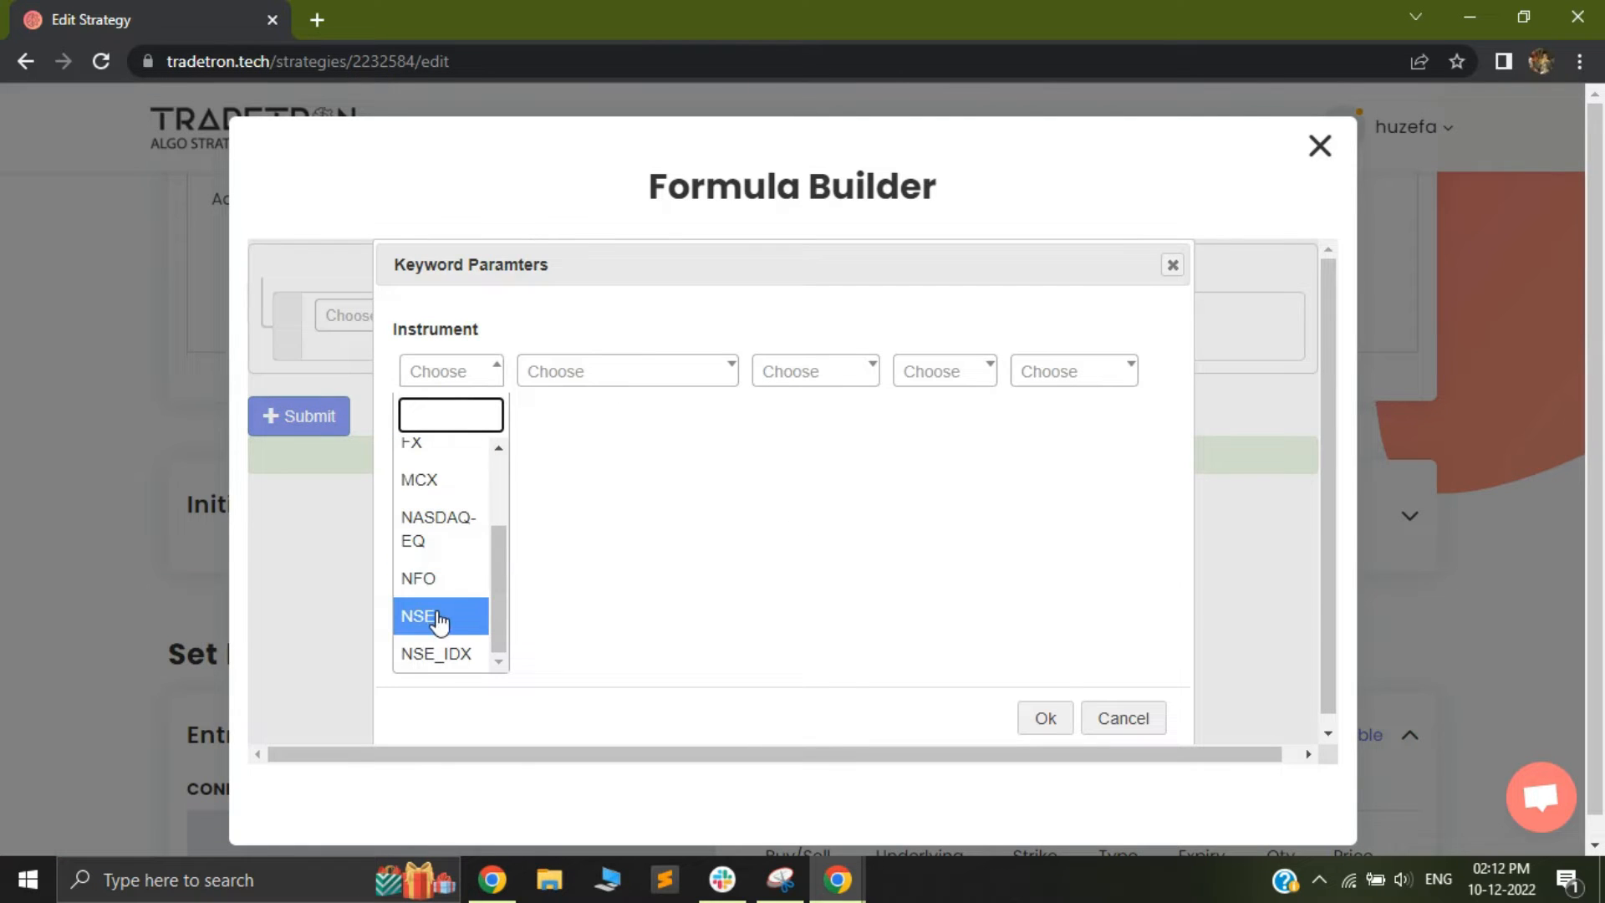
pyautogui.click(441, 595)
pyautogui.click(606, 374)
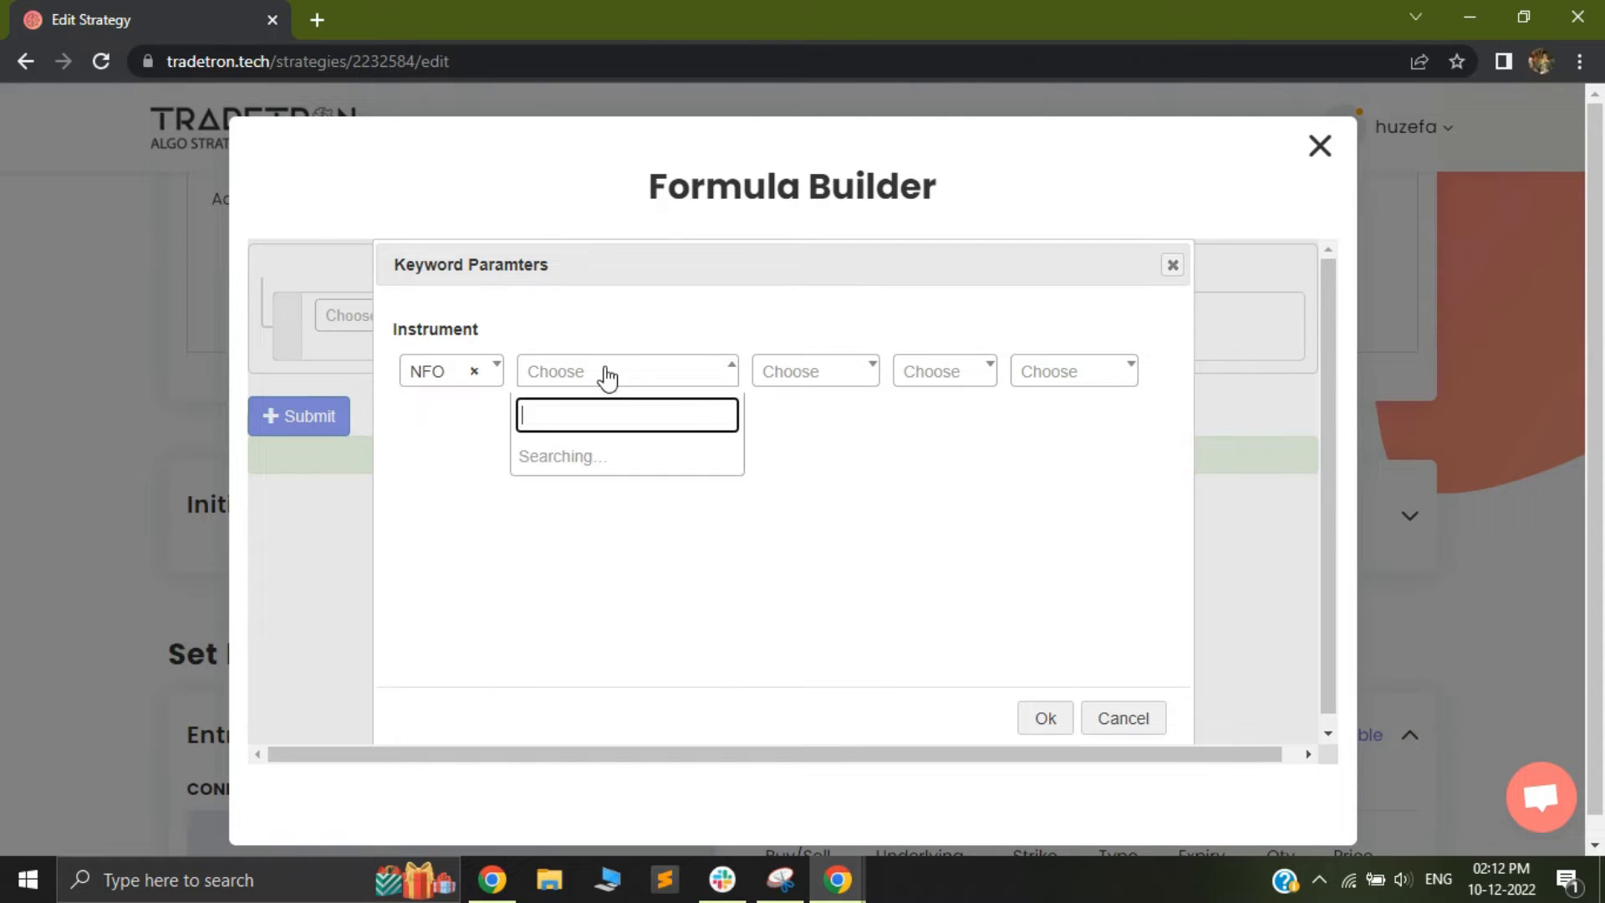
pyautogui.write('nif')
pyautogui.press('Return')
# Set the ce_price instrument's expiry to Current Week, option type to CE and strike to ATM, and accept the keyword parameters
pyautogui.scroll(-8, 835, 537)
pyautogui.click(809, 654)
pyautogui.click(945, 383)
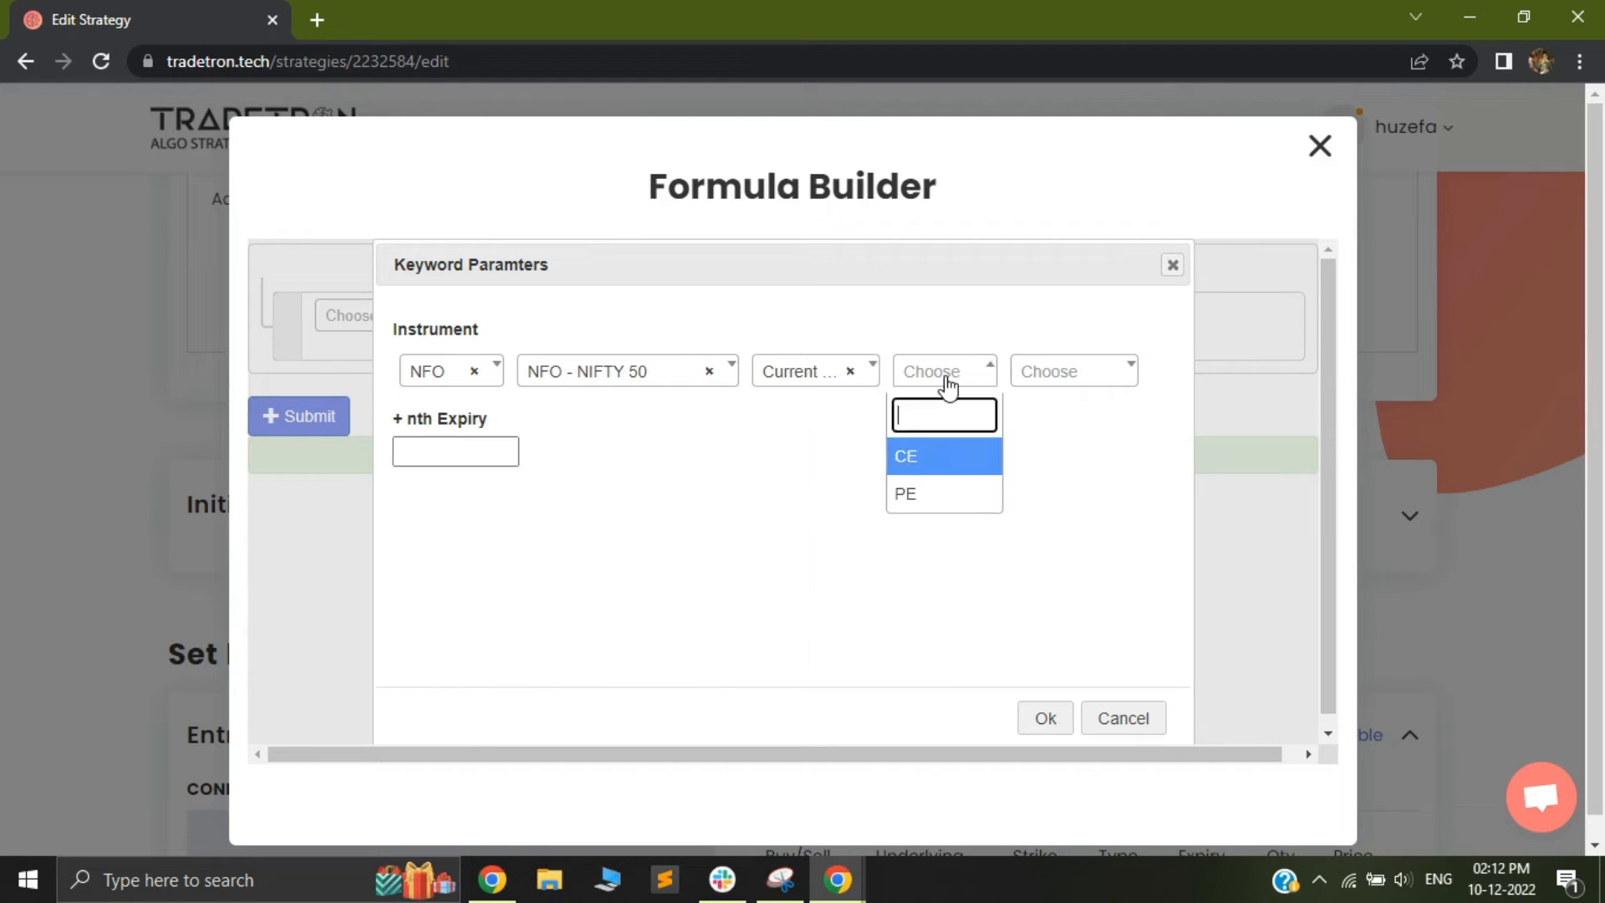
pyautogui.click(940, 455)
pyautogui.click(1060, 378)
pyautogui.write('a')
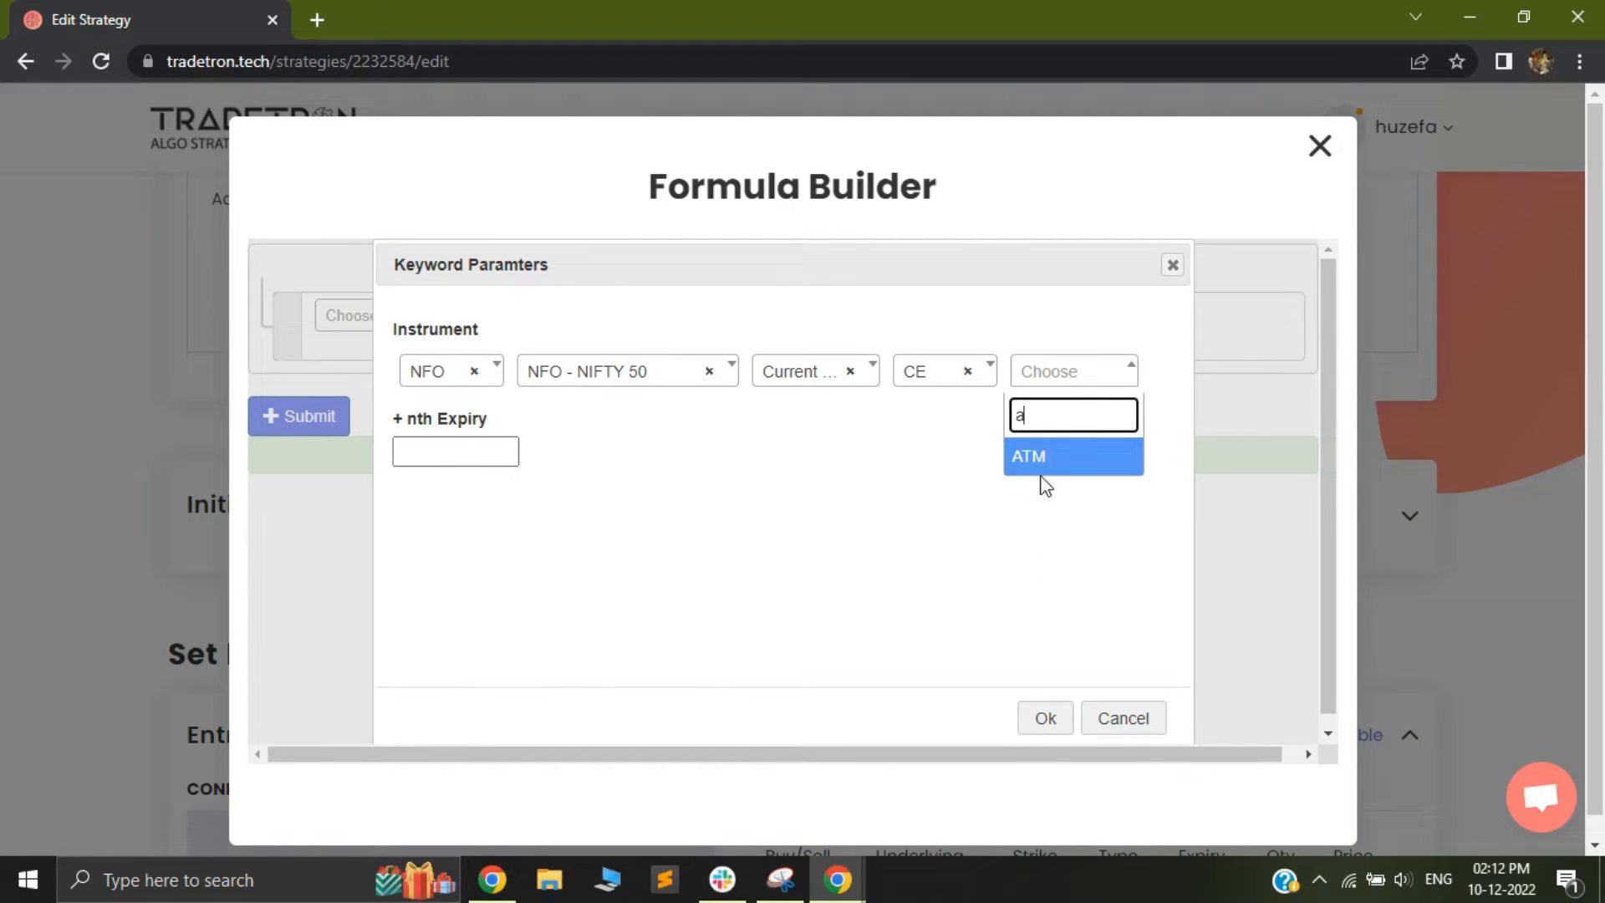
pyautogui.press('Return')
pyautogui.click(1039, 729)
# Submit the CE LTP formula and save the ce_price variable
pyautogui.click(285, 418)
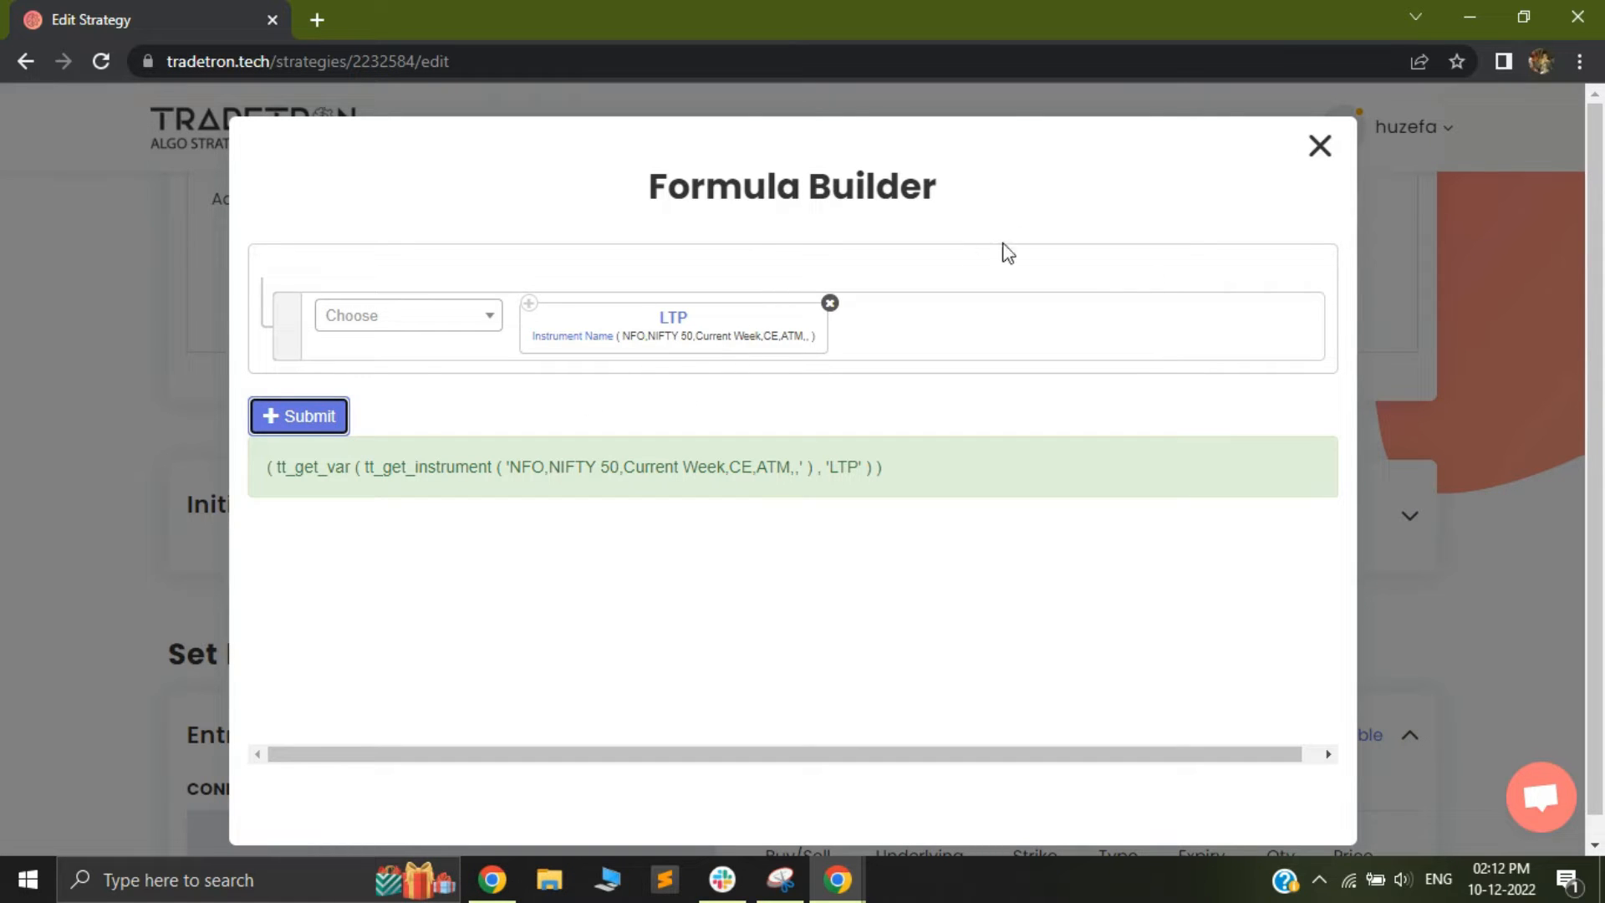
pyautogui.click(1320, 149)
pyautogui.click(1241, 396)
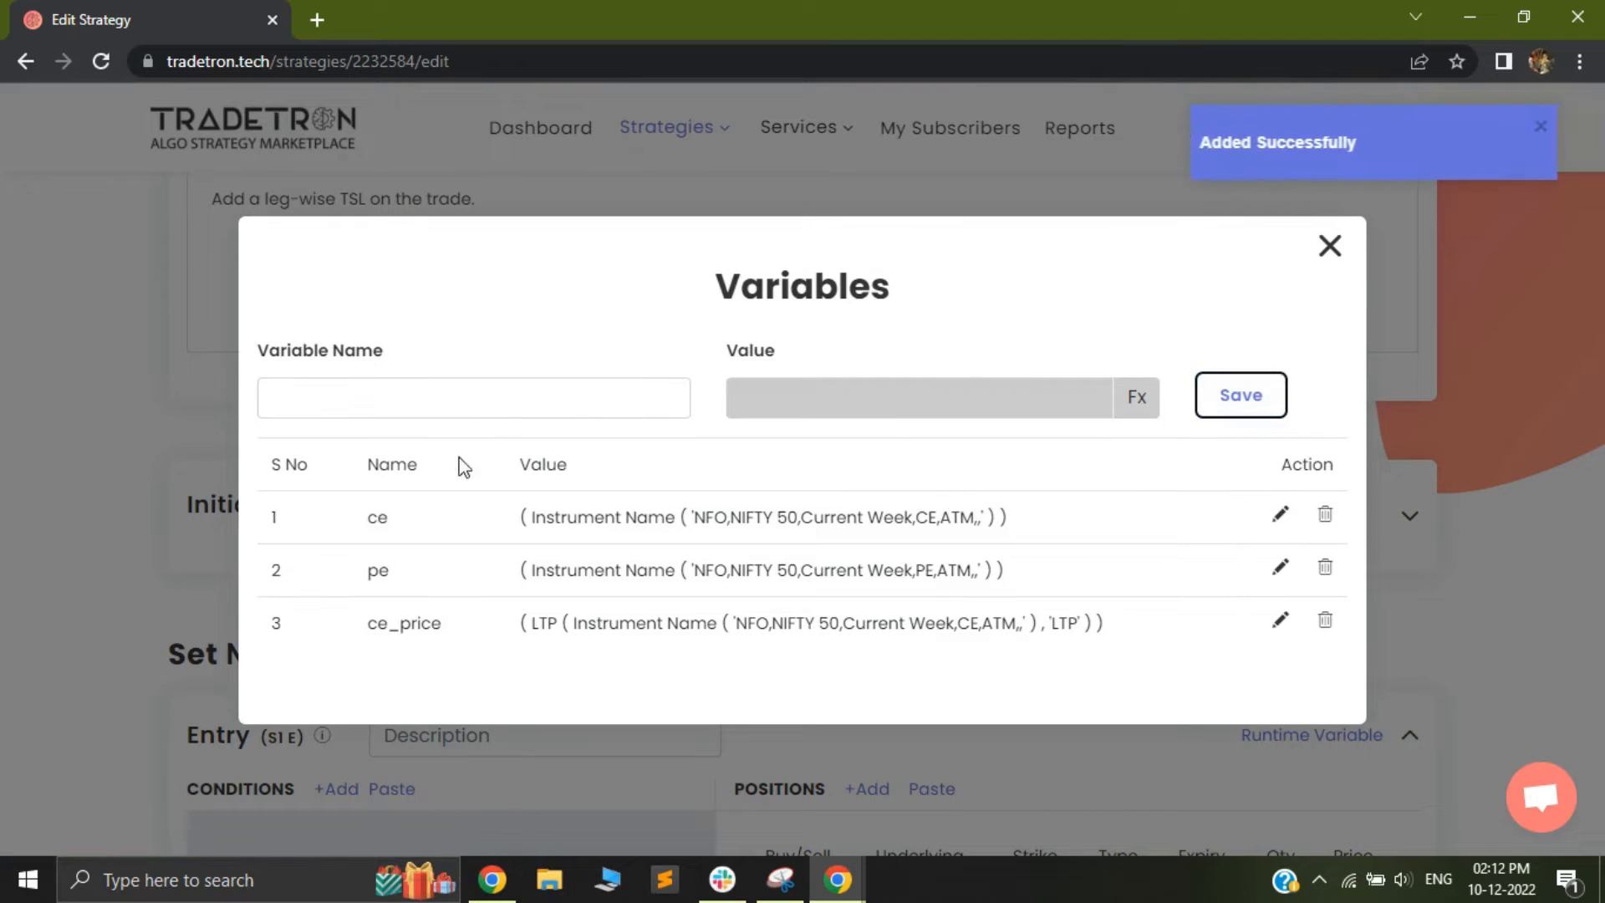
# Name a new variable pe_price, reusing the name of the ce_price variable
pyautogui.doubleClick(419, 623)
pyautogui.hotkey('ctrl', 'c')
pyautogui.click(322, 399)
pyautogui.hotkey('ctrl', 'v')
pyautogui.press('BackSpace')
pyautogui.write('p')
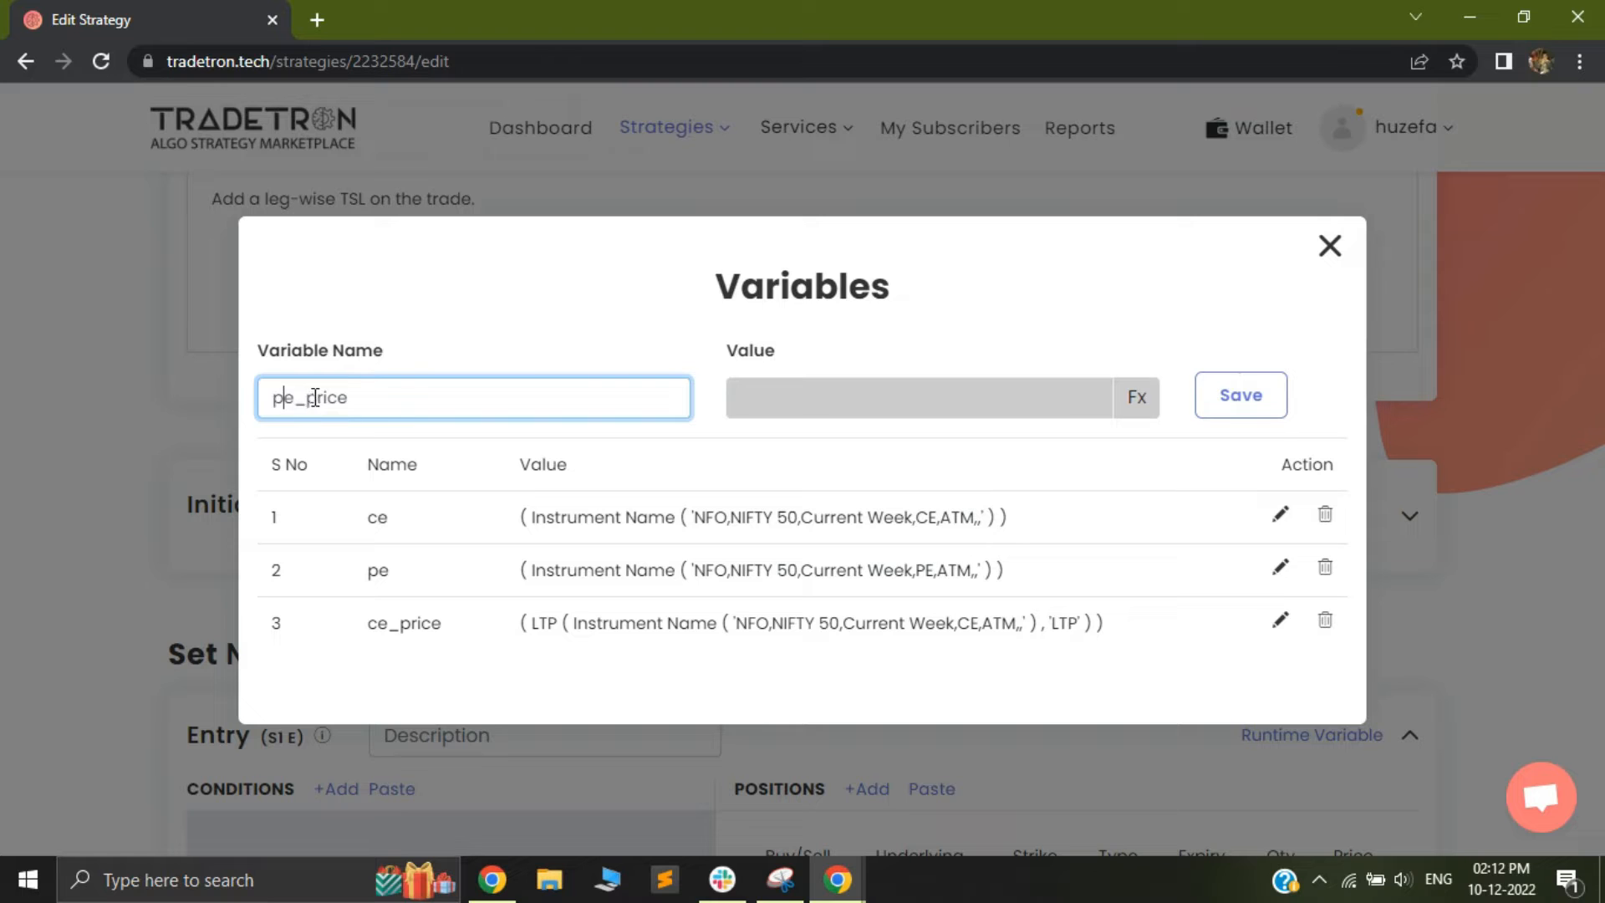
# Add the LTP keyword with Instrument Name as its instrument to the pe_price value formula
pyautogui.click(1134, 400)
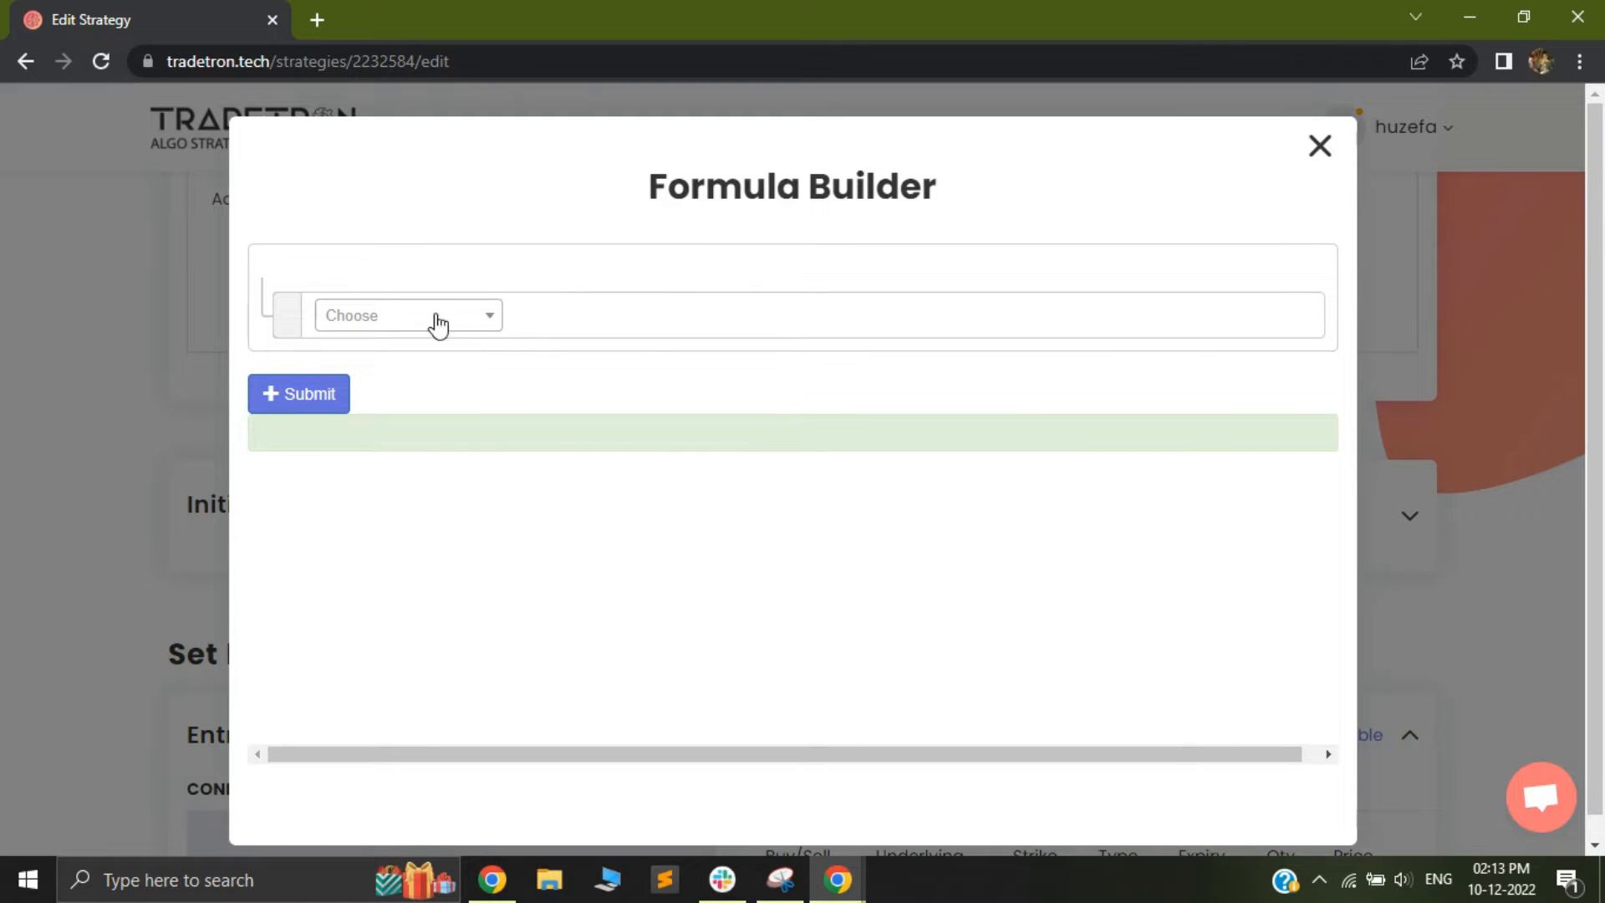
pyautogui.click(444, 315)
pyautogui.write('ltp')
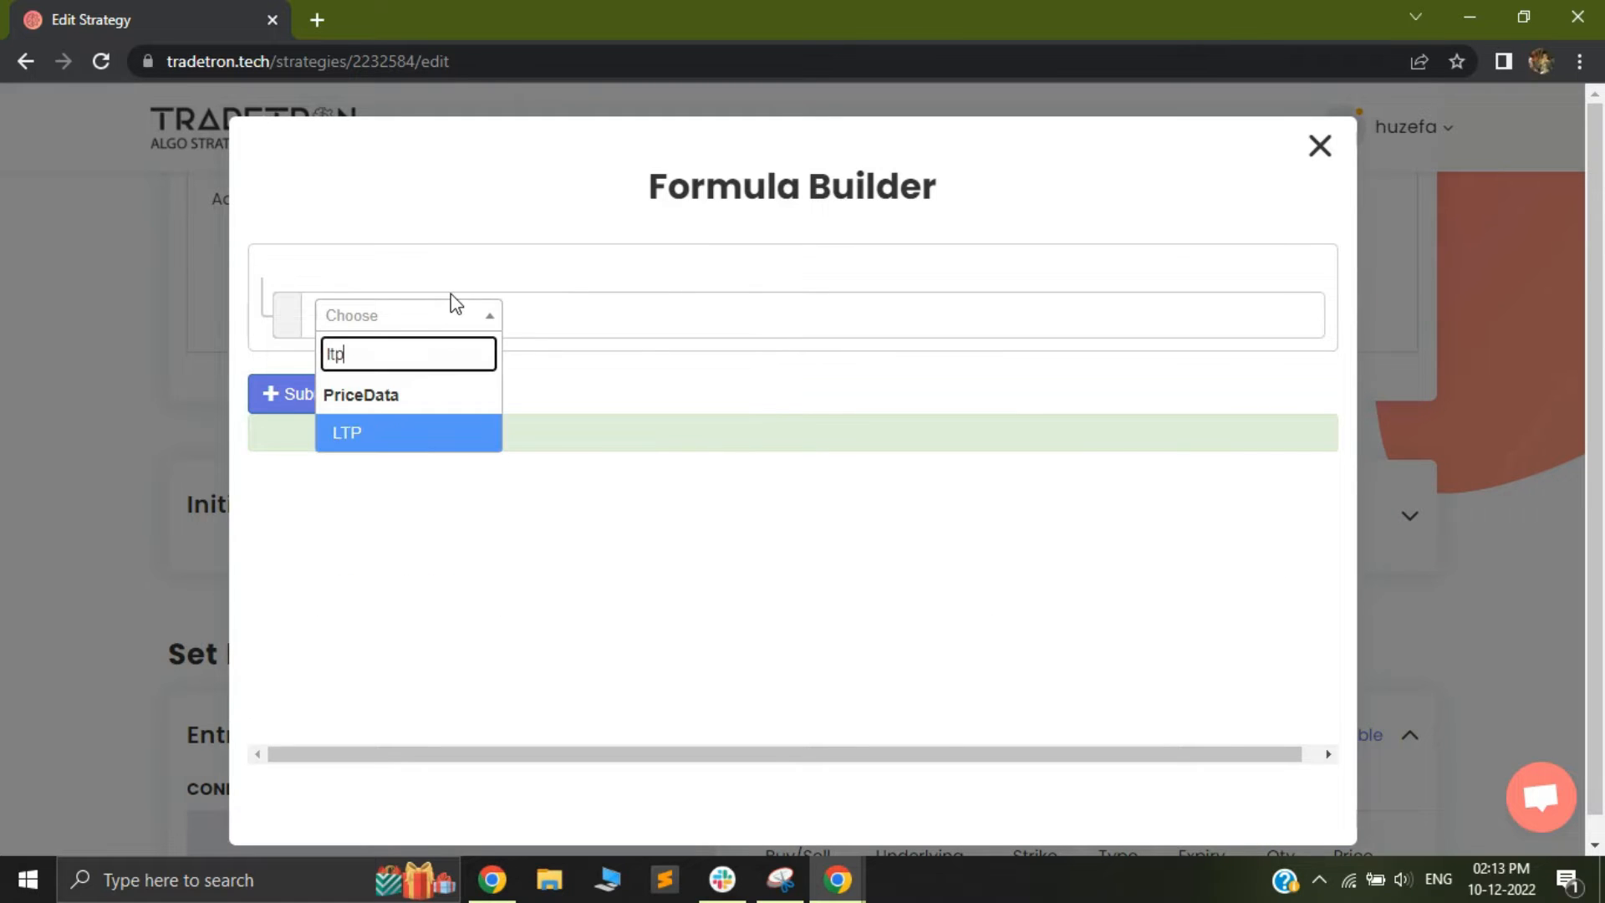
pyautogui.click(412, 437)
pyautogui.click(638, 390)
pyautogui.click(859, 504)
pyautogui.click(874, 688)
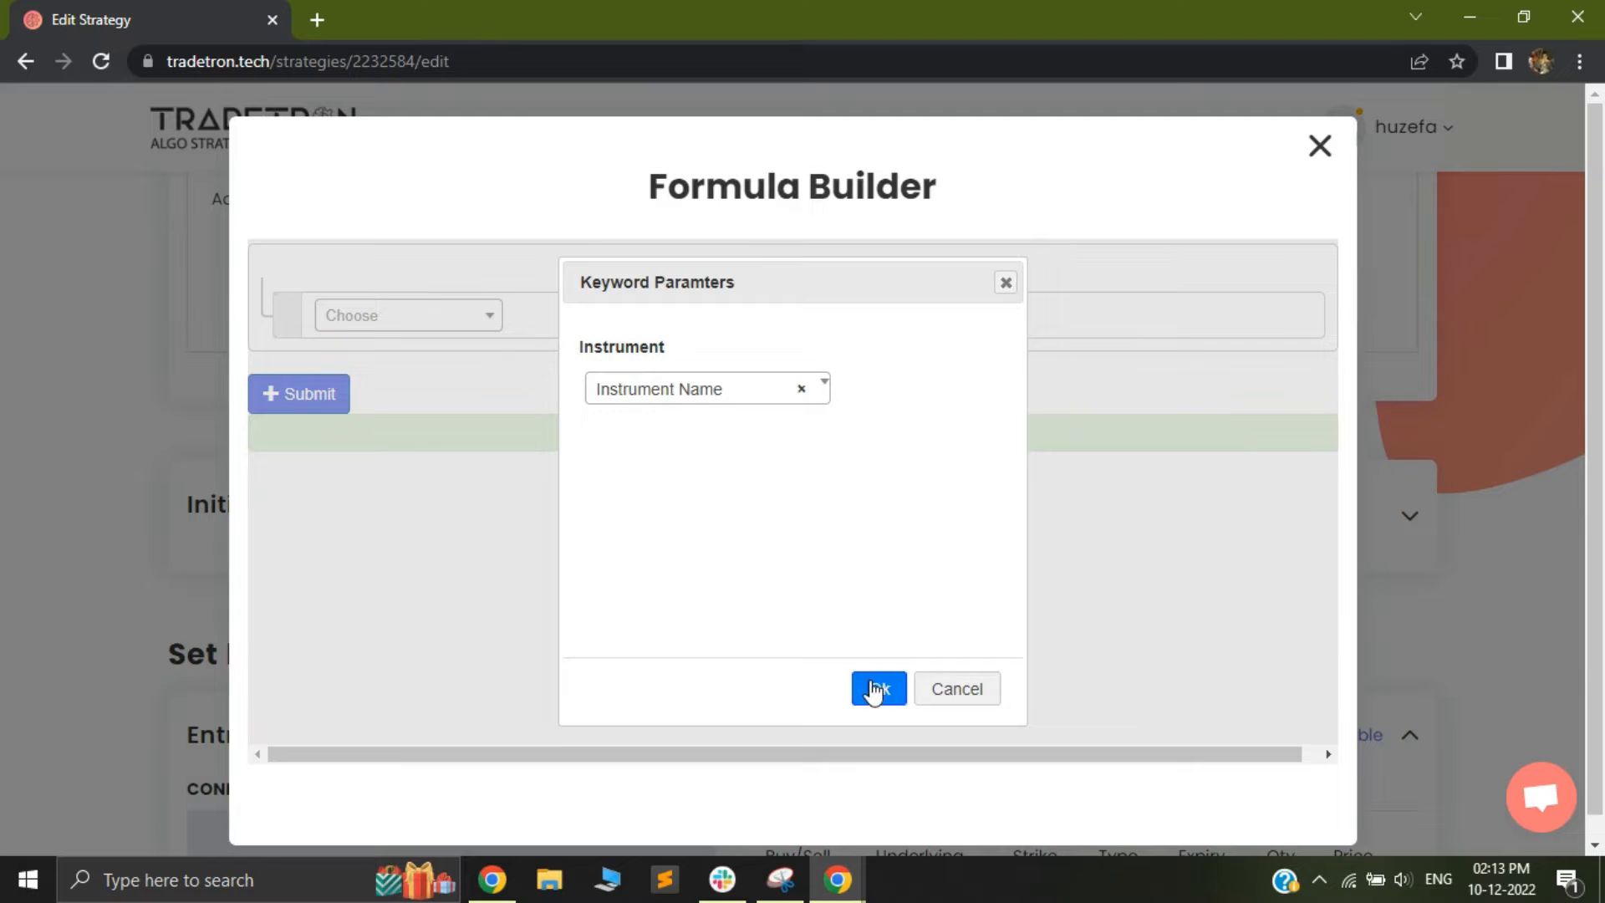
# Set the pe_price formula's instrument to exchange NFO and underlying NFO - NIFTY 50
pyautogui.click(578, 346)
pyautogui.click(468, 371)
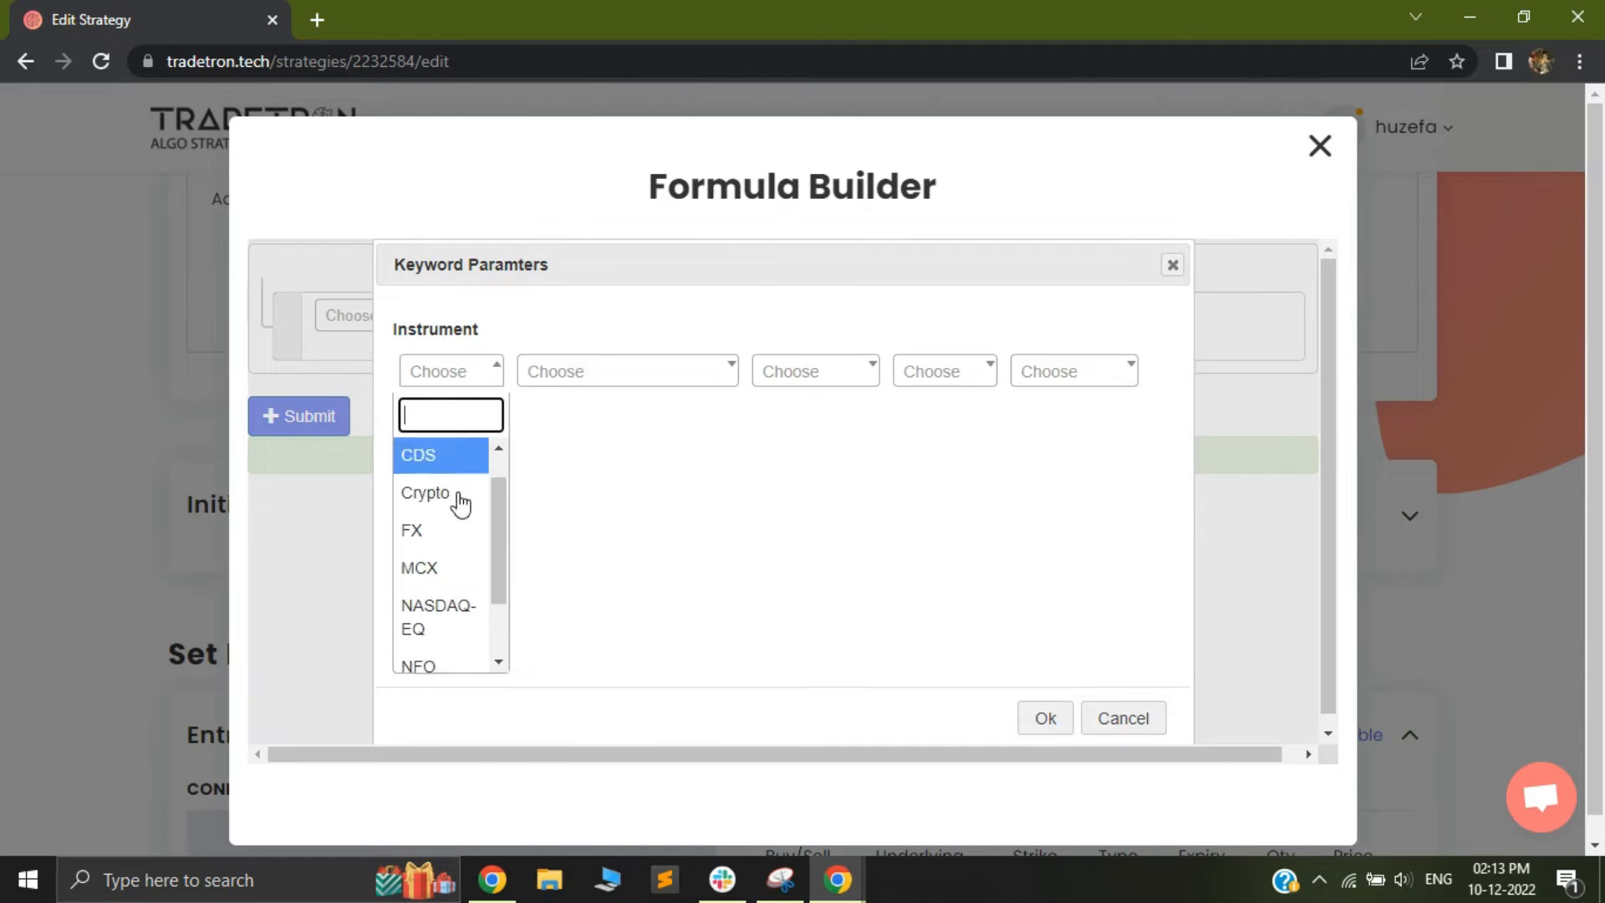
pyautogui.scroll(-2, 423, 615)
pyautogui.click(430, 585)
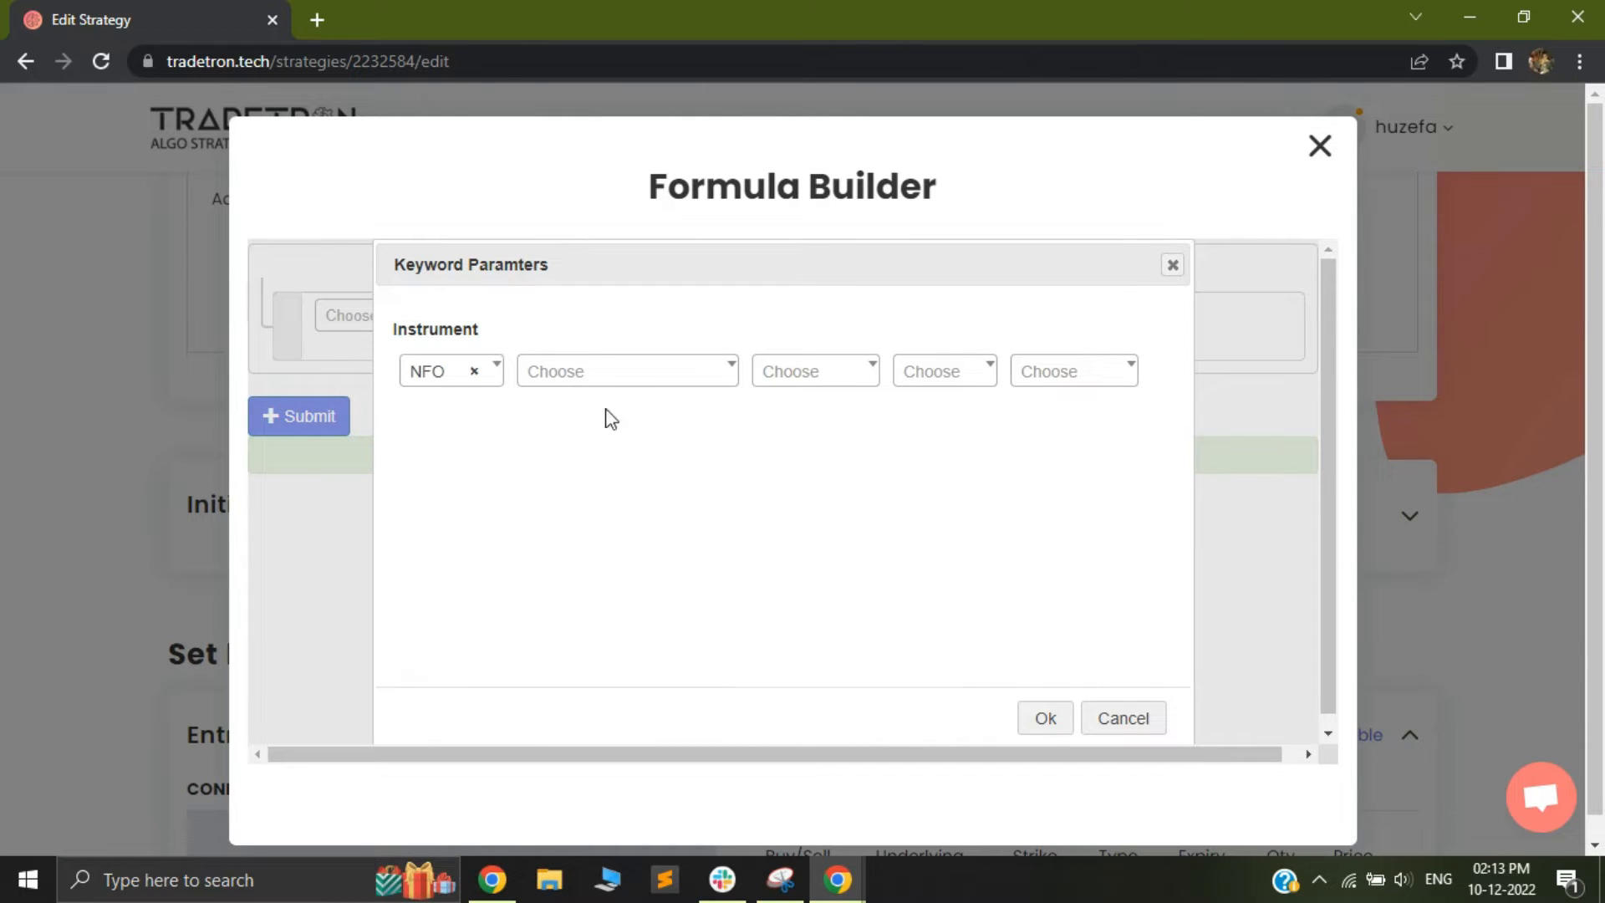
pyautogui.click(627, 373)
pyautogui.write('nif')
pyautogui.press('Return')
# Set the pe_price instrument's expiry to Current Week, option type to PE and strike to ATM, and accept the keyword parameters
pyautogui.press('Tab')
pyautogui.press('Return')
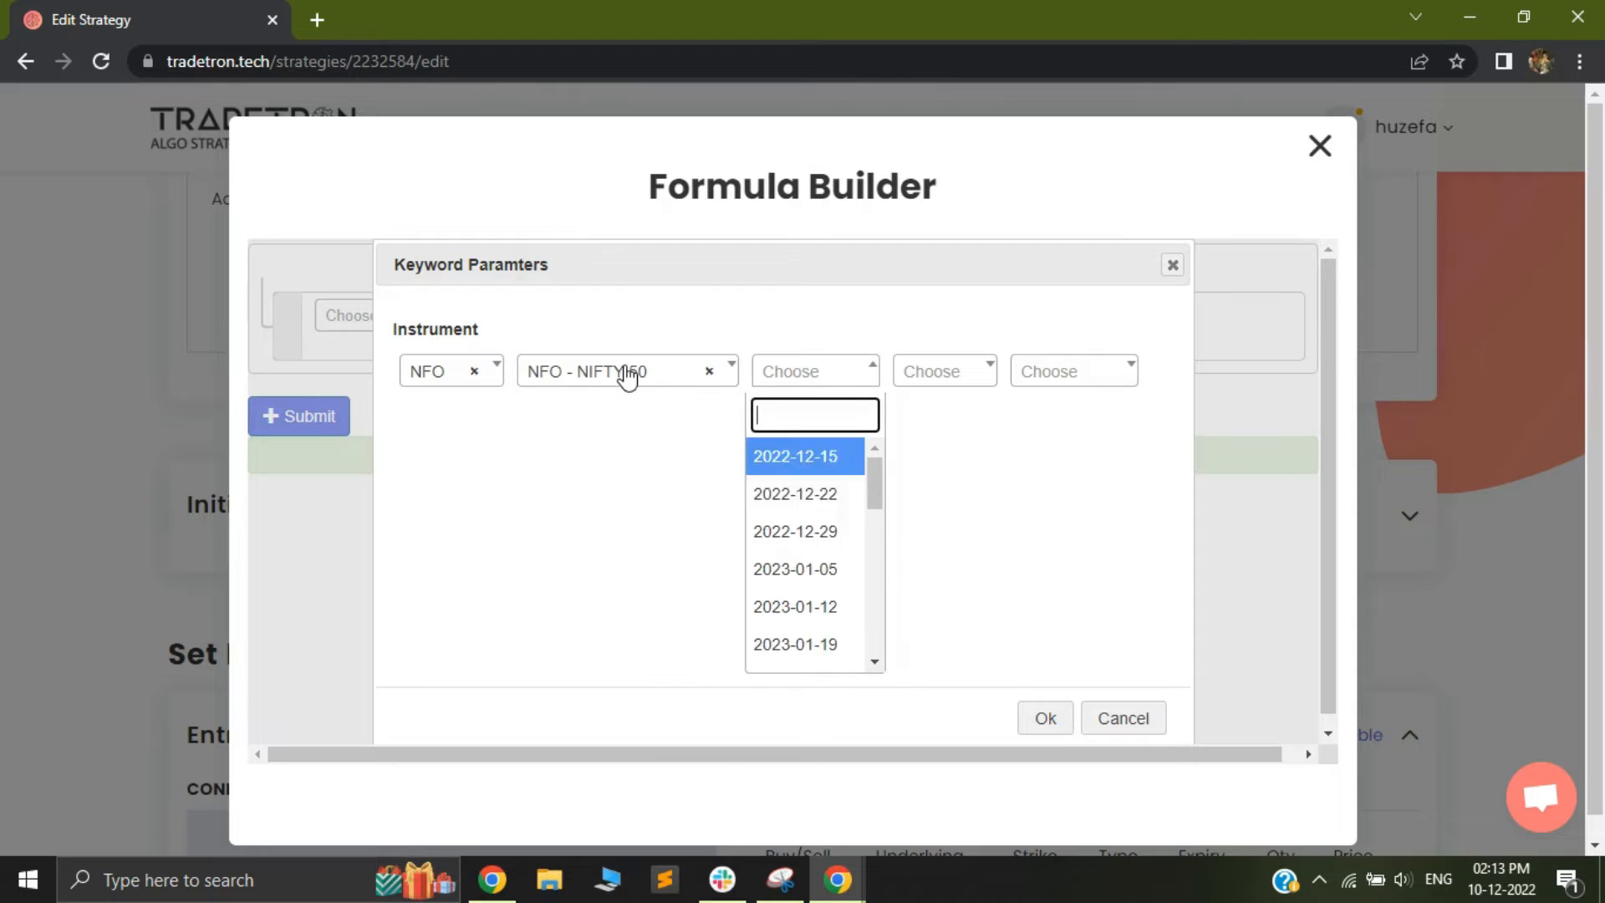
pyautogui.scroll(-6, 802, 489)
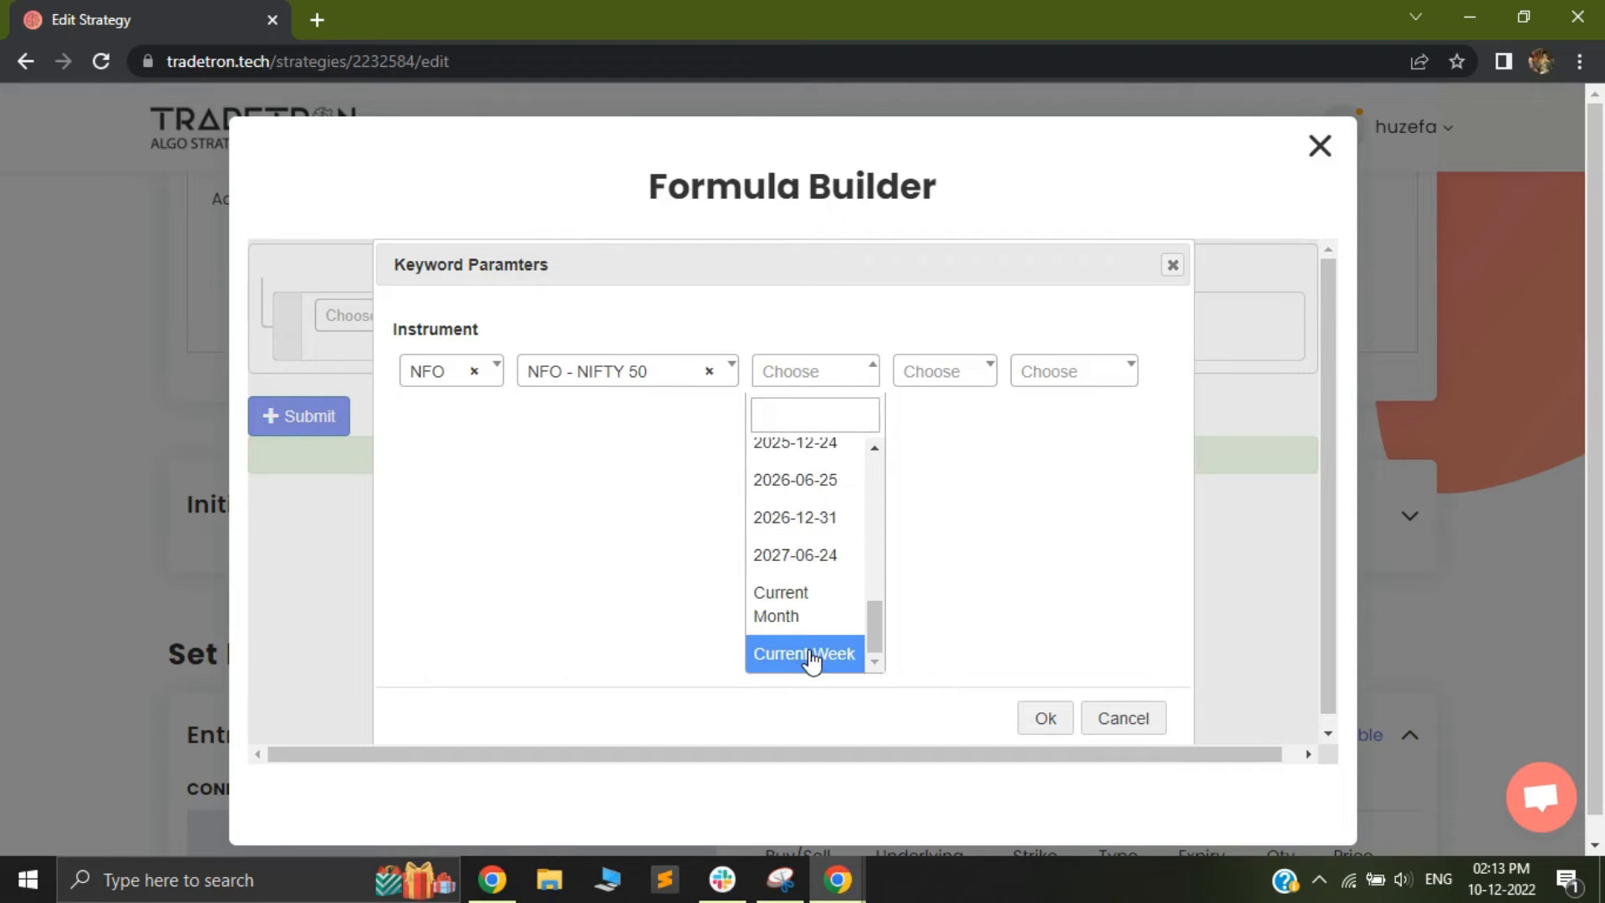
pyautogui.click(808, 654)
pyautogui.click(924, 372)
pyautogui.click(922, 500)
pyautogui.click(1077, 380)
pyautogui.write('a')
pyautogui.click(1033, 478)
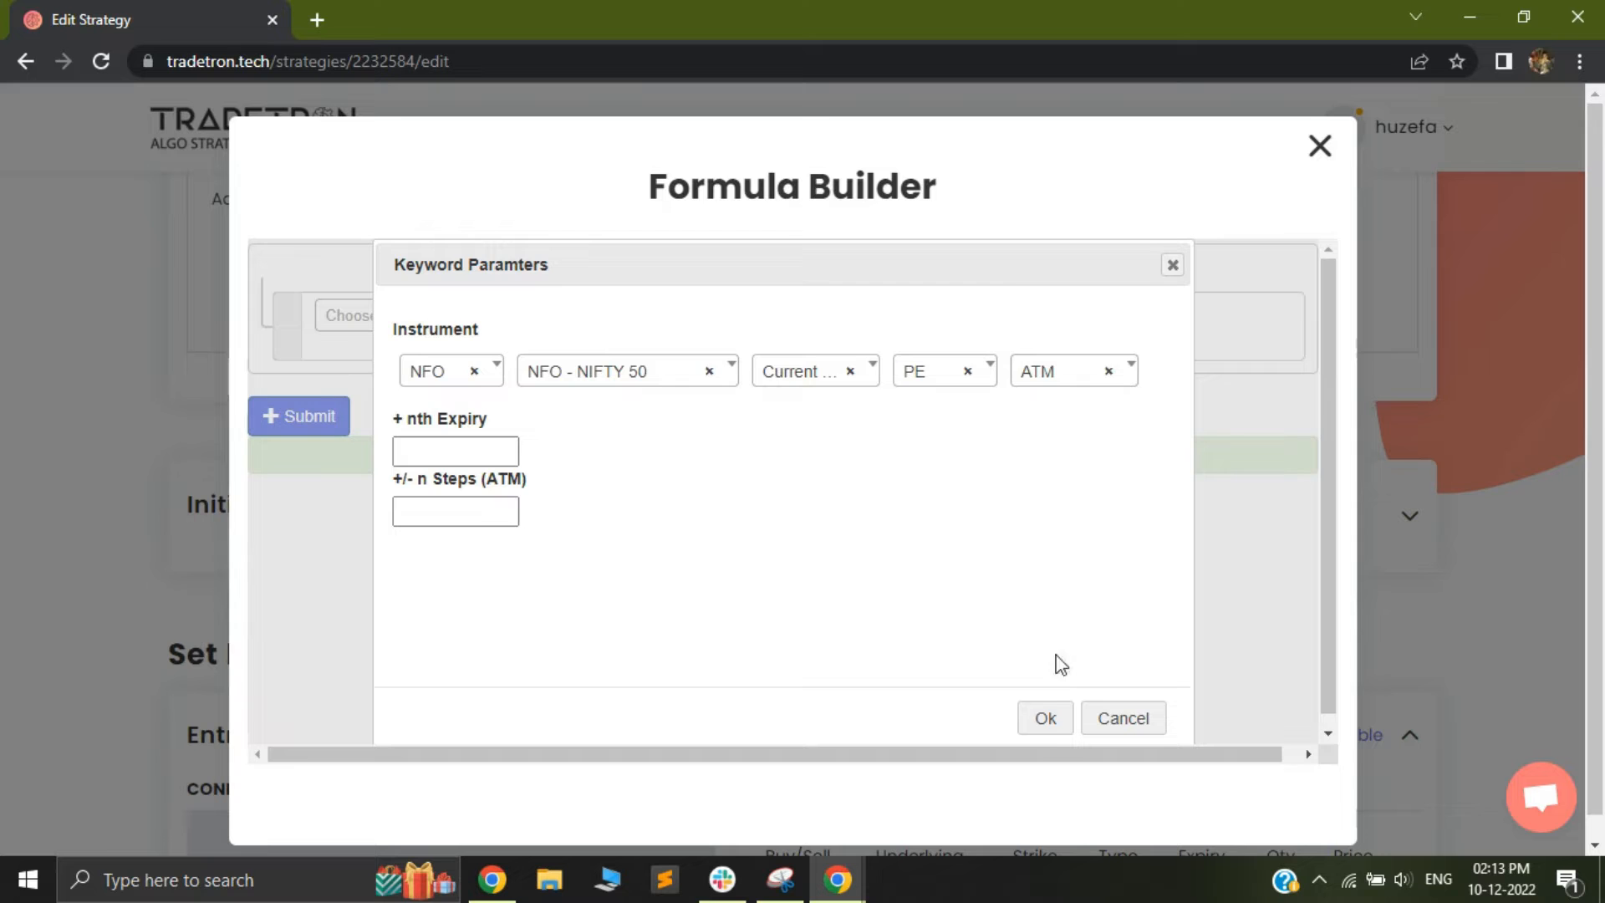
pyautogui.click(1046, 721)
# Submit the PE LTP formula and save the pe_price variable
pyautogui.click(306, 428)
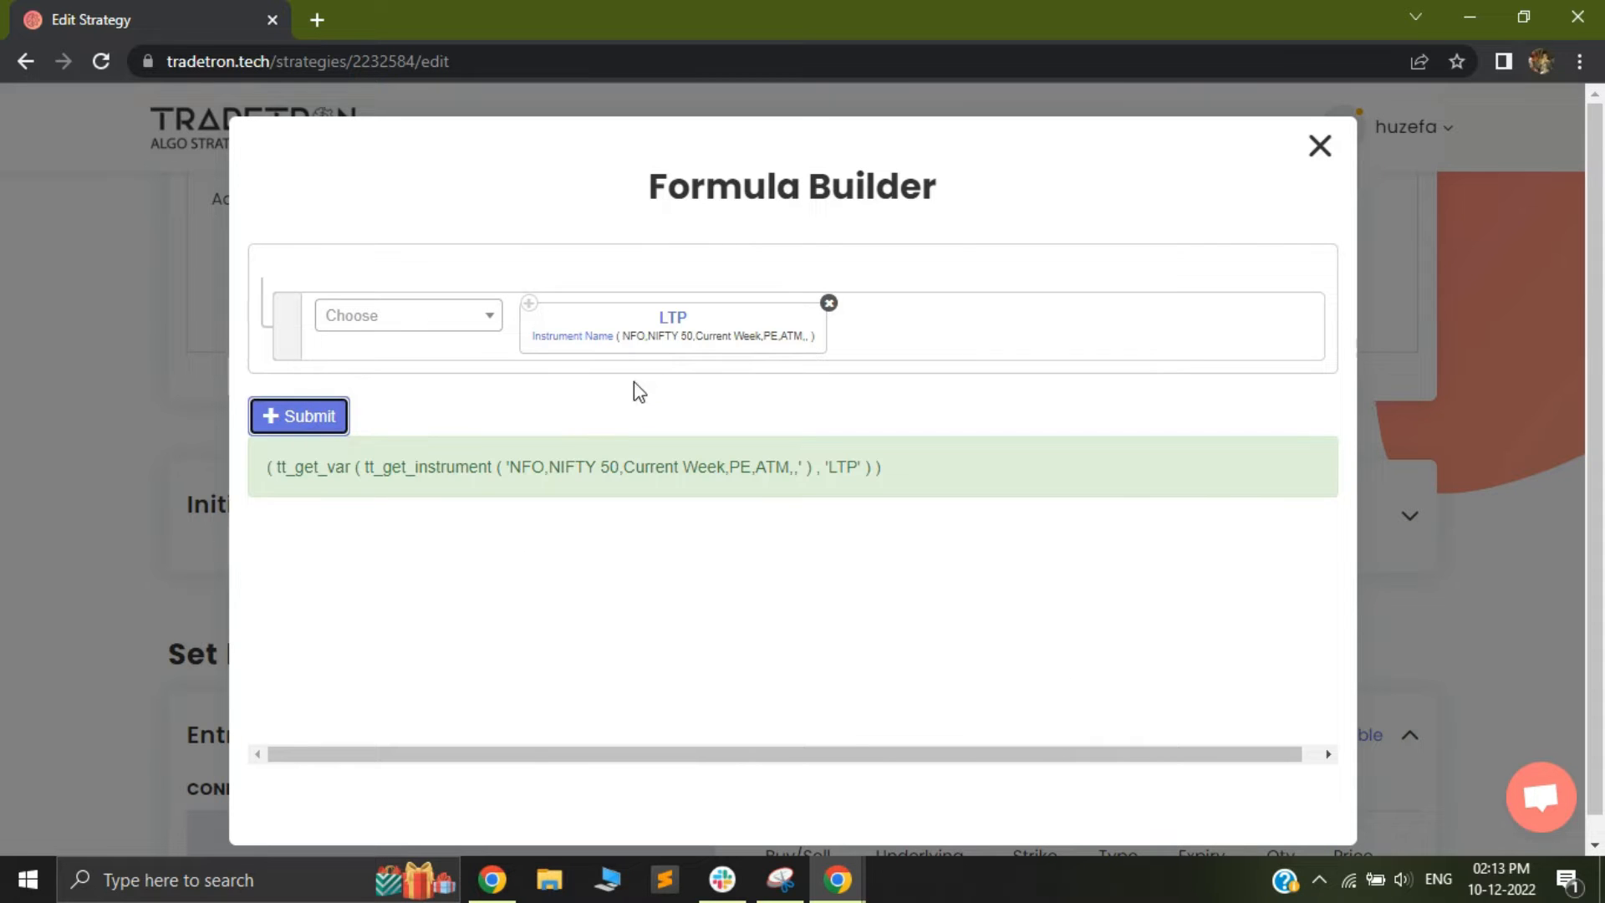
pyautogui.click(1320, 147)
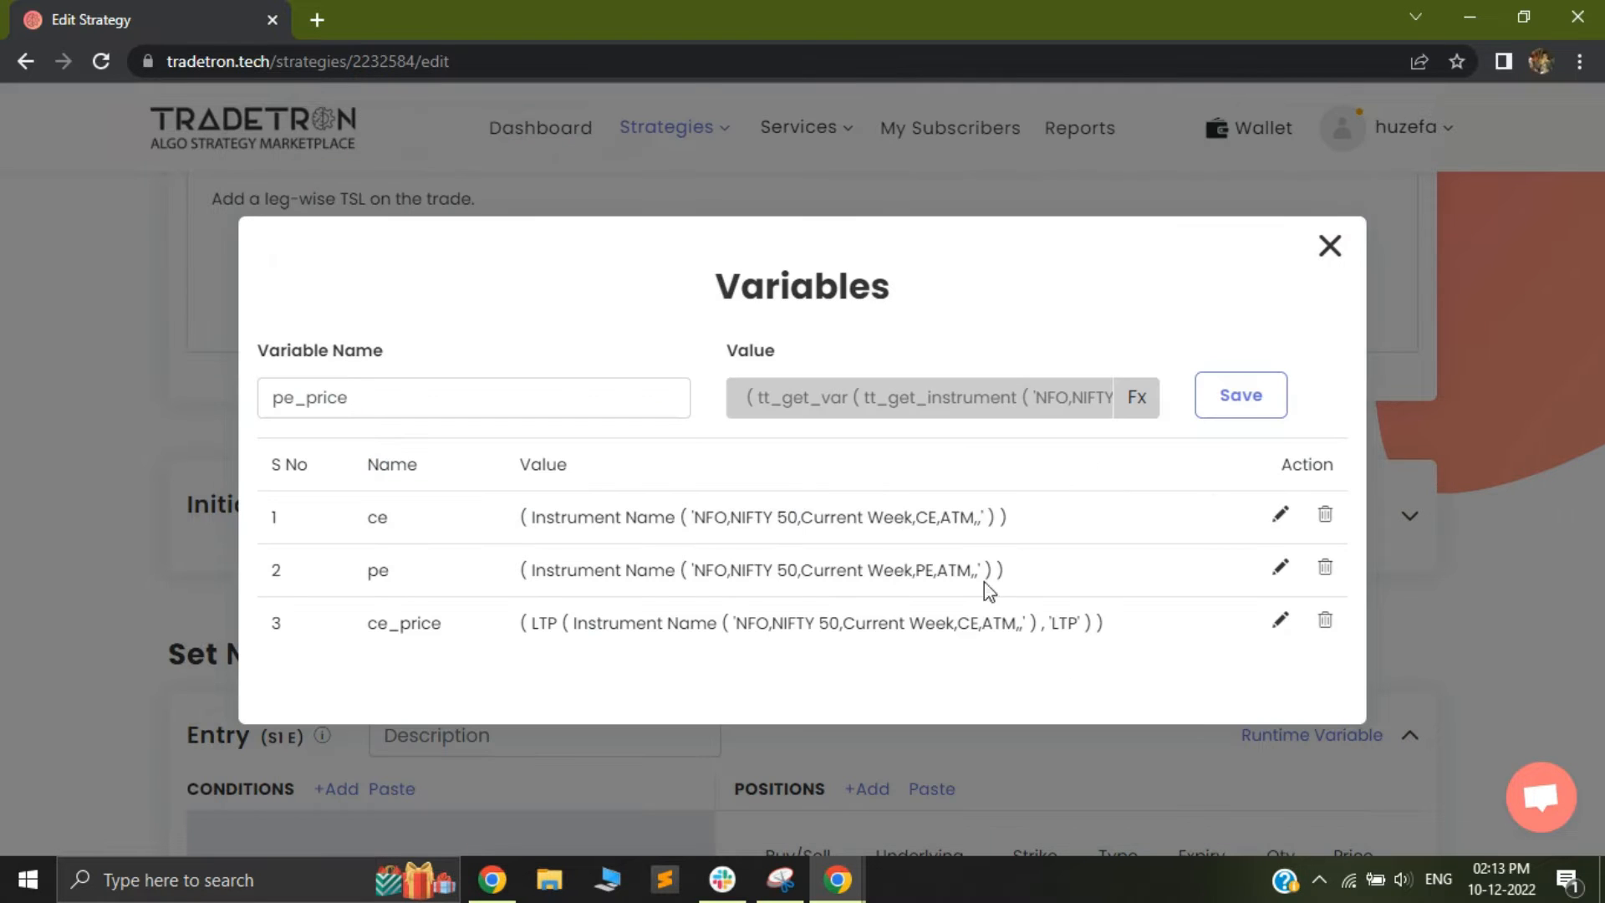
pyautogui.click(1227, 407)
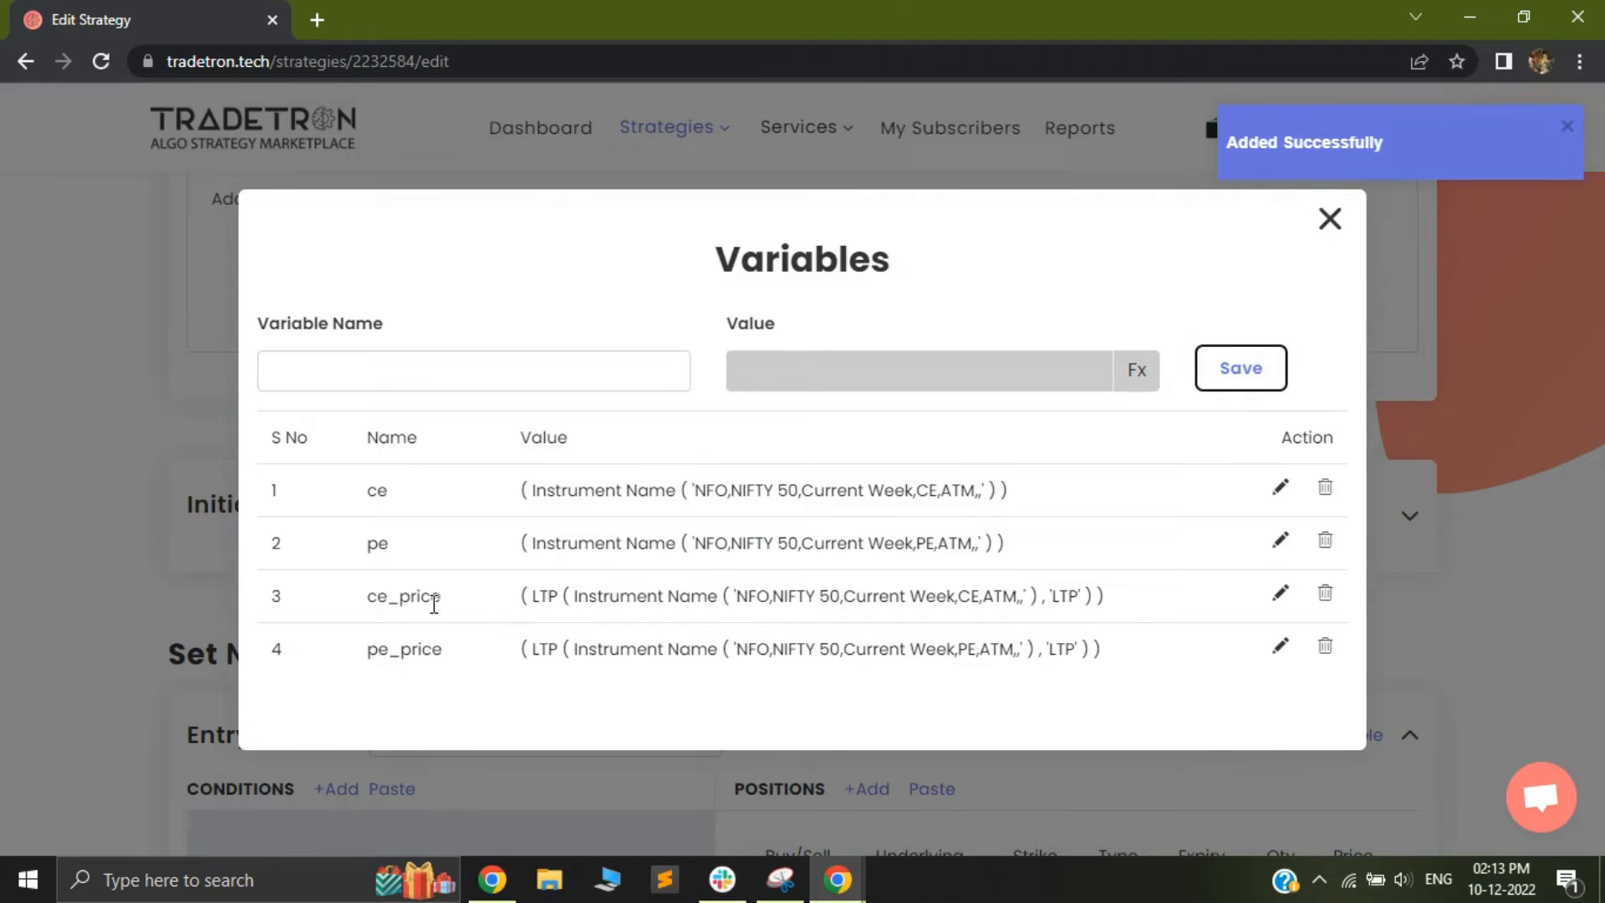
pyautogui.moveTo(366, 488); pyautogui.dragTo(623, 547)
pyautogui.moveTo(362, 592); pyautogui.dragTo(1013, 648)
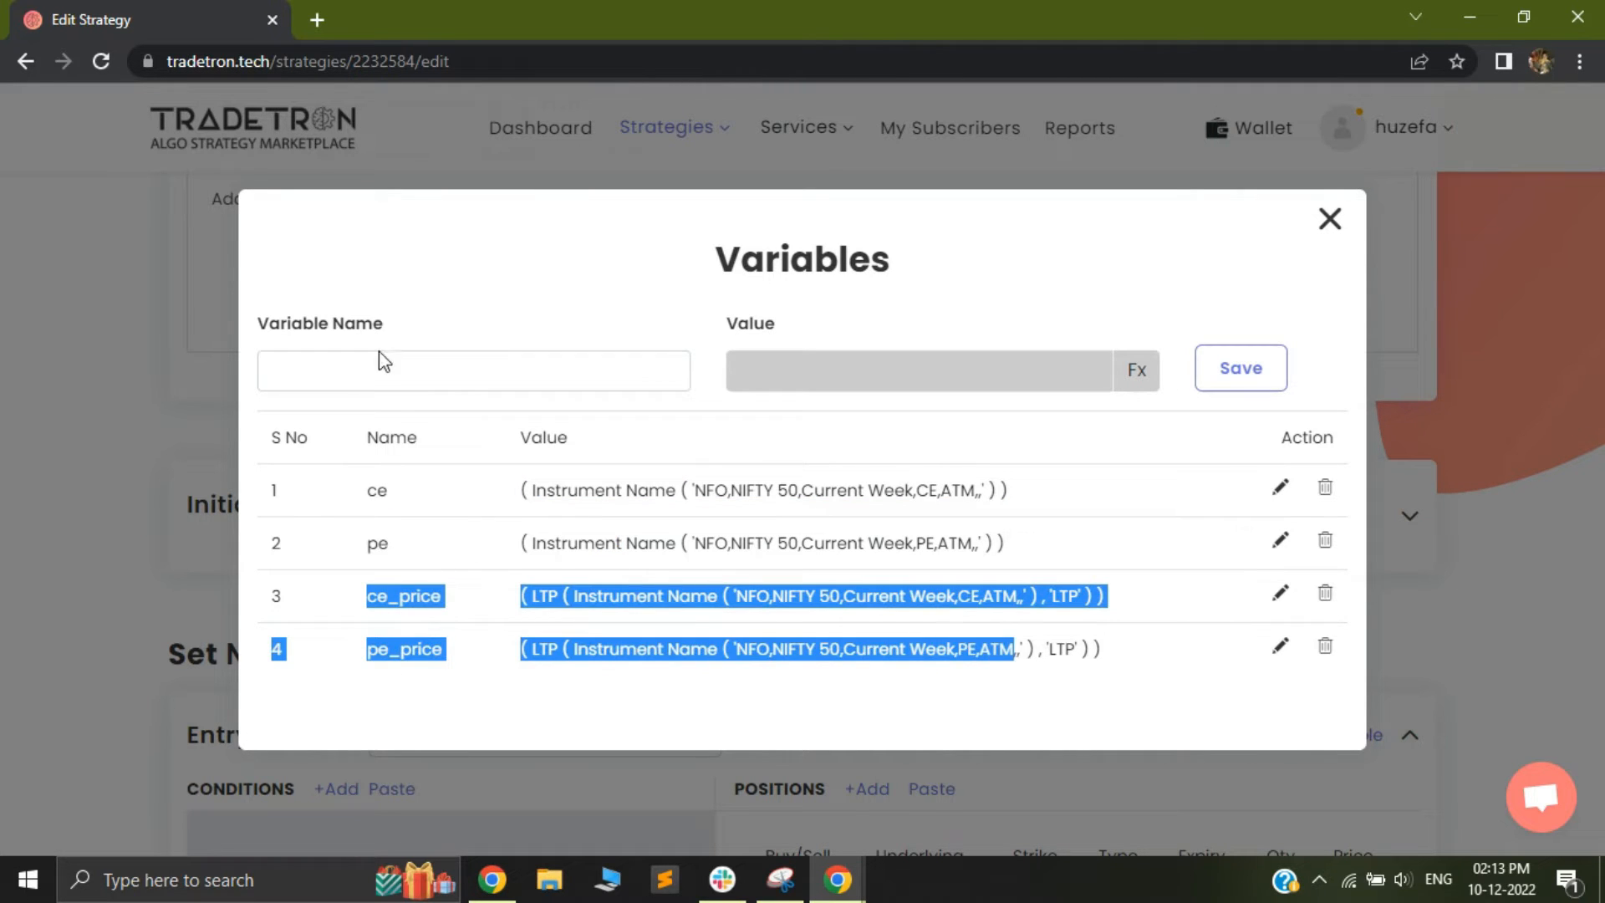
# Start a variable named ce_strike and choose the Round keyword for its value formula
pyautogui.click(394, 378)
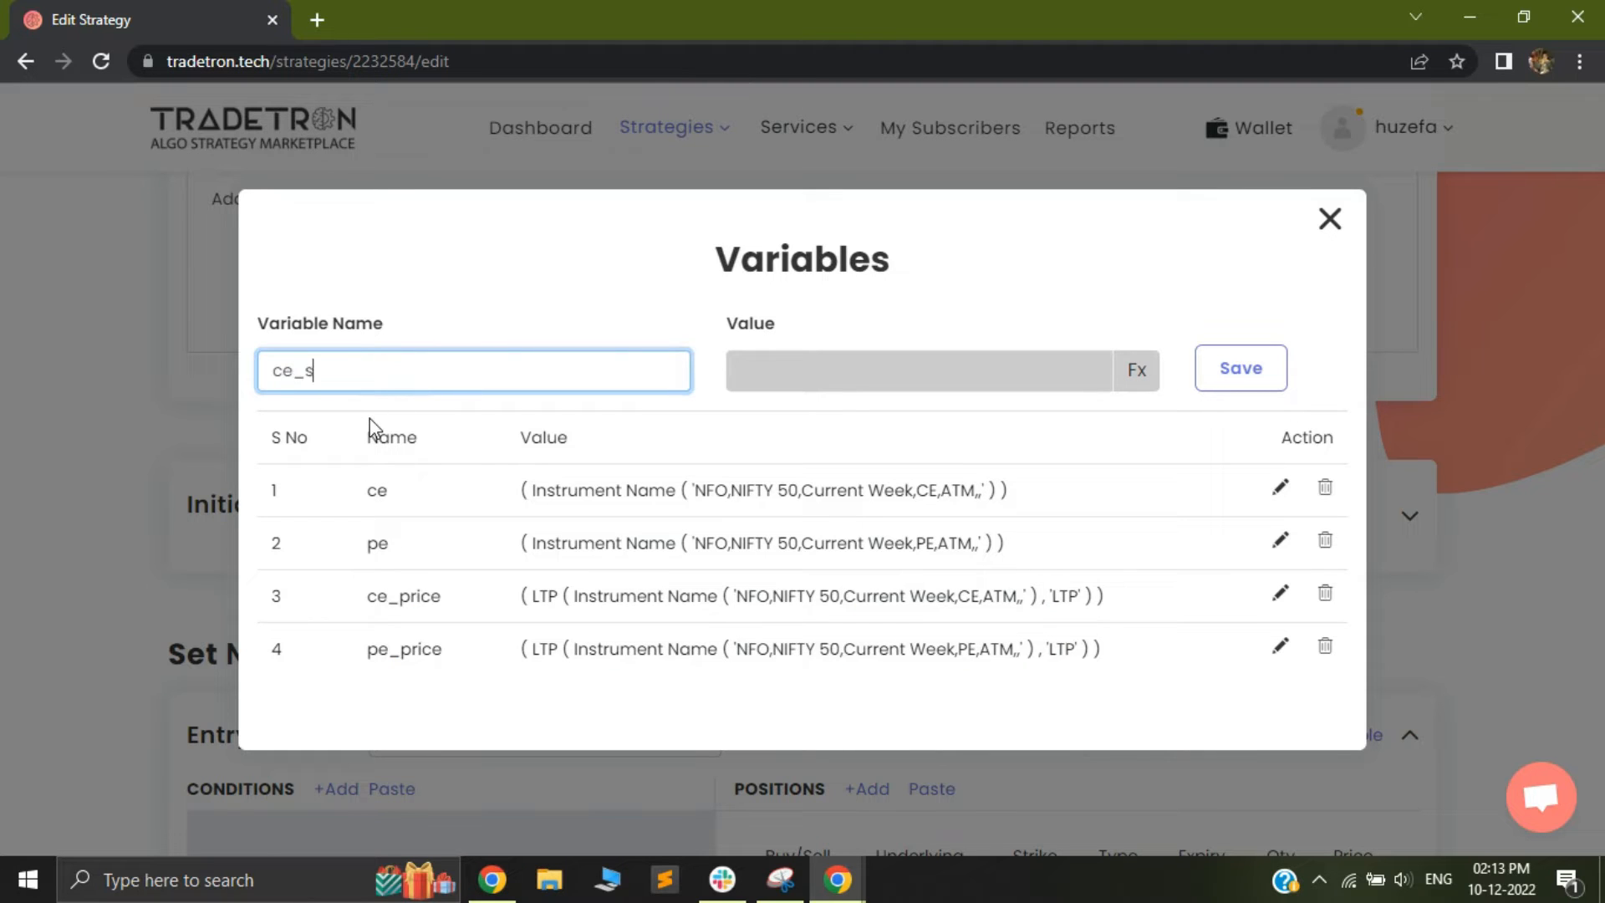
pyautogui.click(1136, 369)
pyautogui.click(402, 318)
pyautogui.write('round')
pyautogui.press('Return')
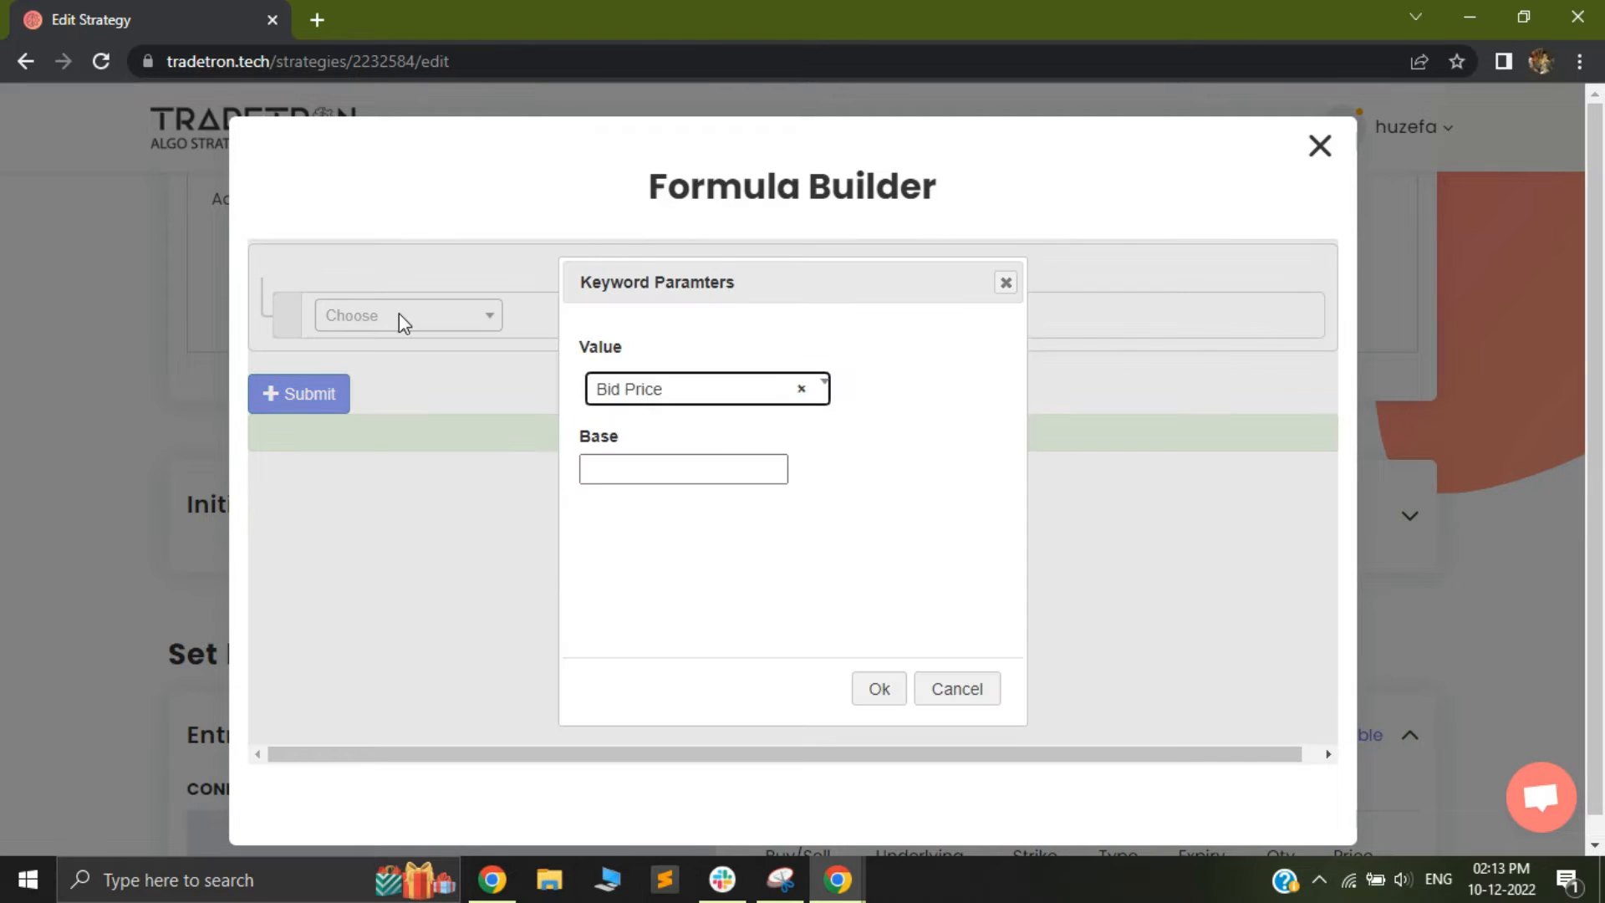
# Set the Round keyword's value to LTP and its base to 50, and accept the parameters
pyautogui.click(660, 401)
pyautogui.write('ltp')
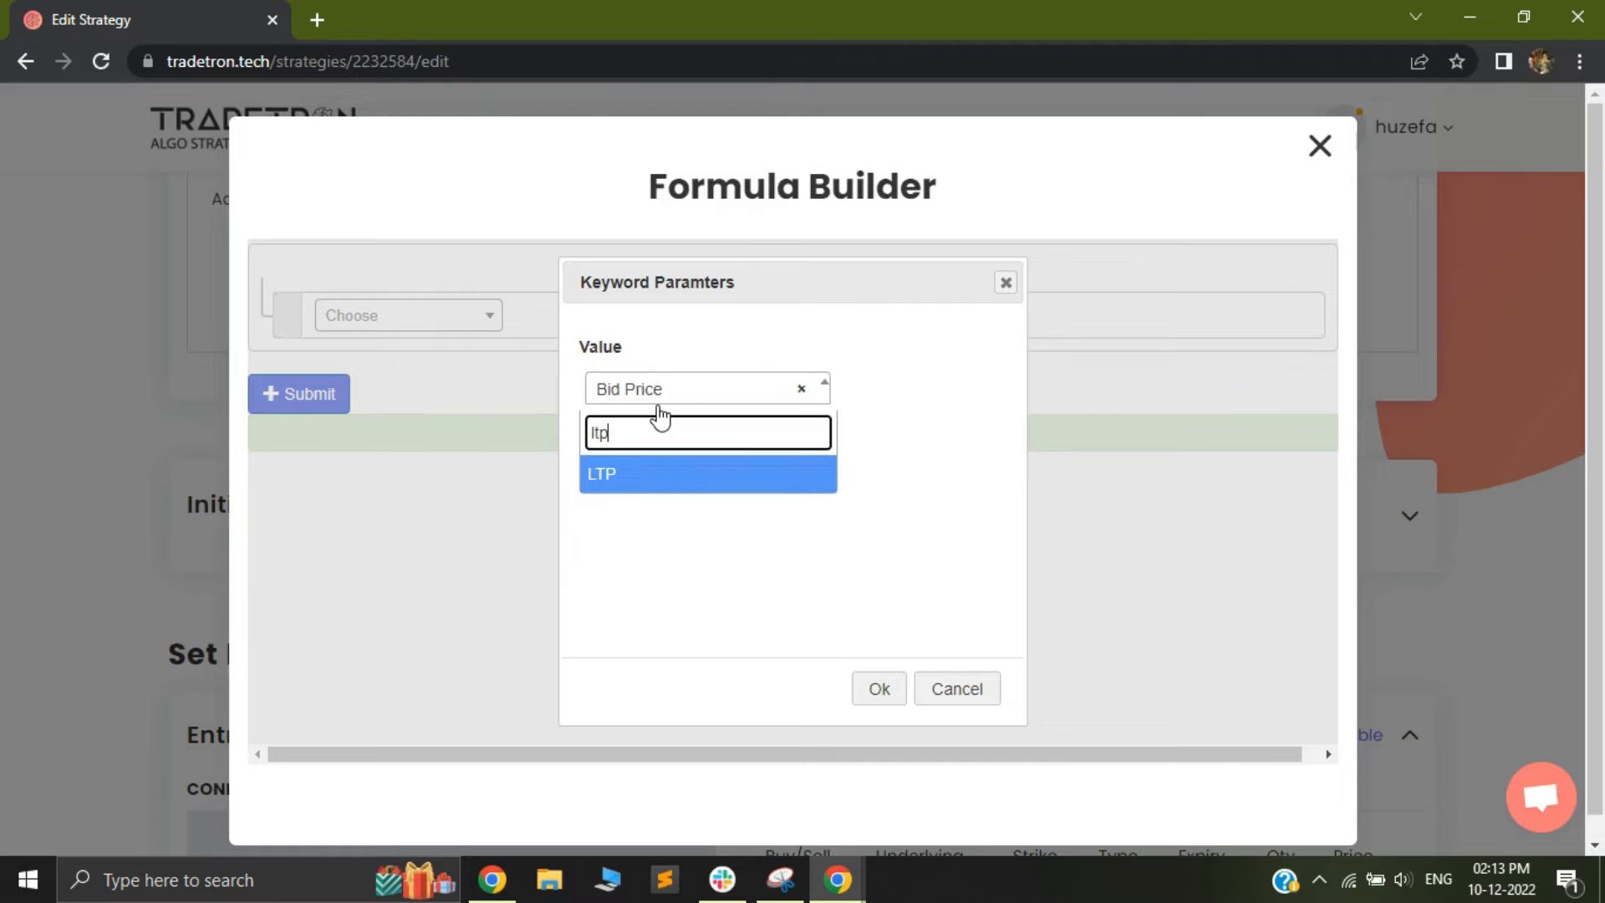
pyautogui.click(663, 484)
pyautogui.click(679, 471)
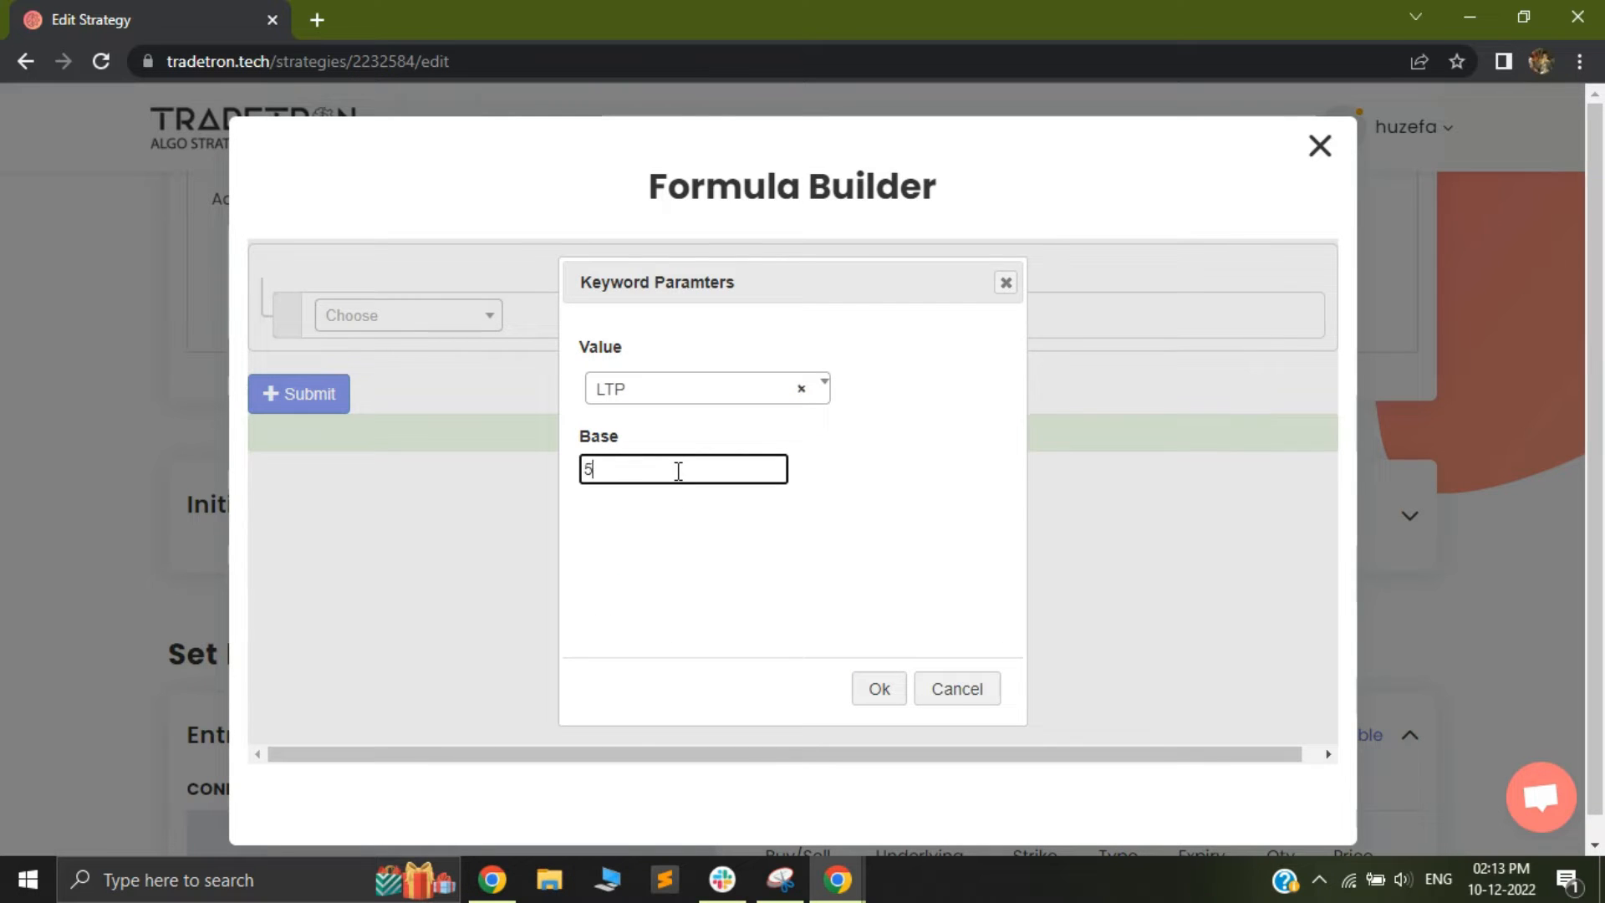
pyautogui.click(868, 693)
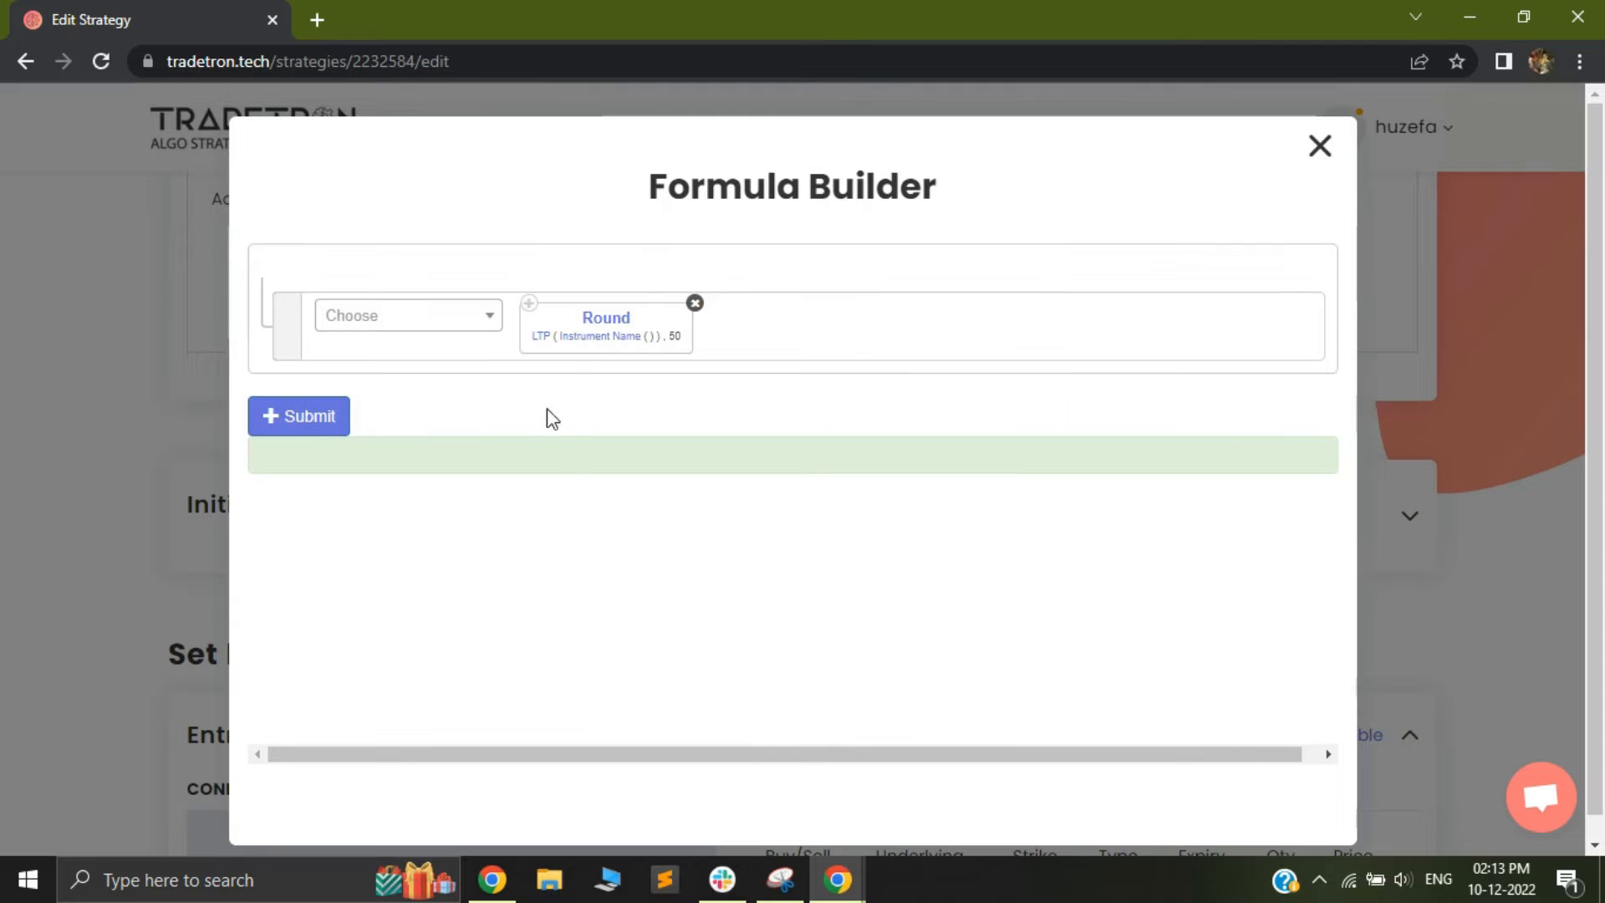
# Set the instrument inside the ce_strike Round formula to exchange NFO and underlying NFO - NIFTY 50
pyautogui.click(593, 343)
pyautogui.click(487, 368)
pyautogui.scroll(-3, 431, 569)
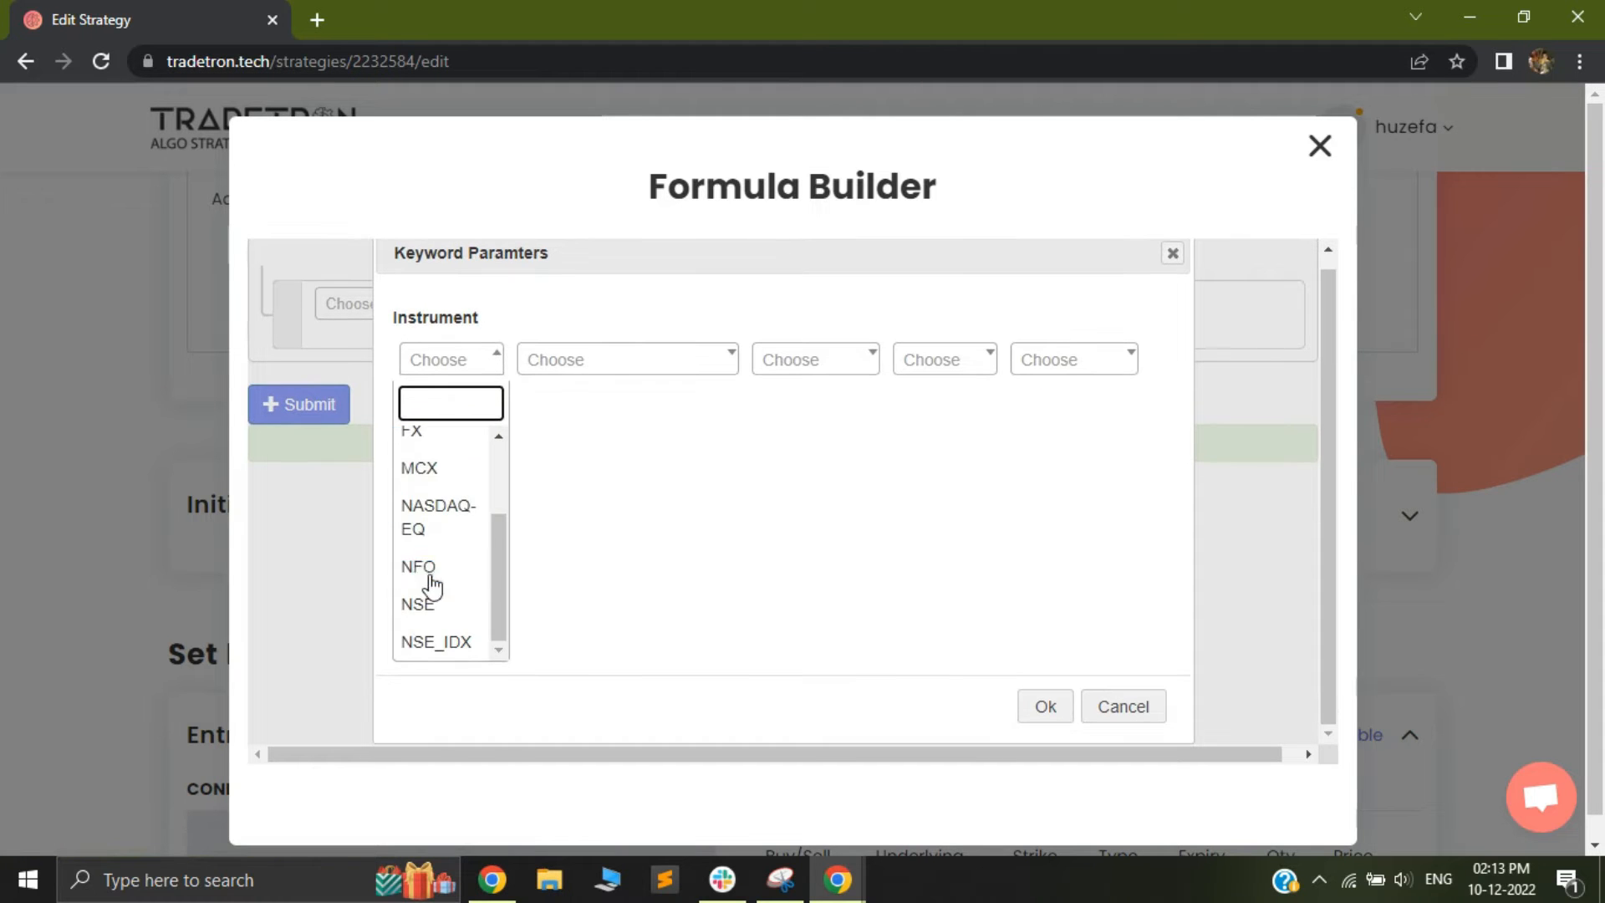
pyautogui.click(430, 577)
pyautogui.click(638, 362)
pyautogui.write('nif')
pyautogui.press('Return')
pyautogui.click(828, 359)
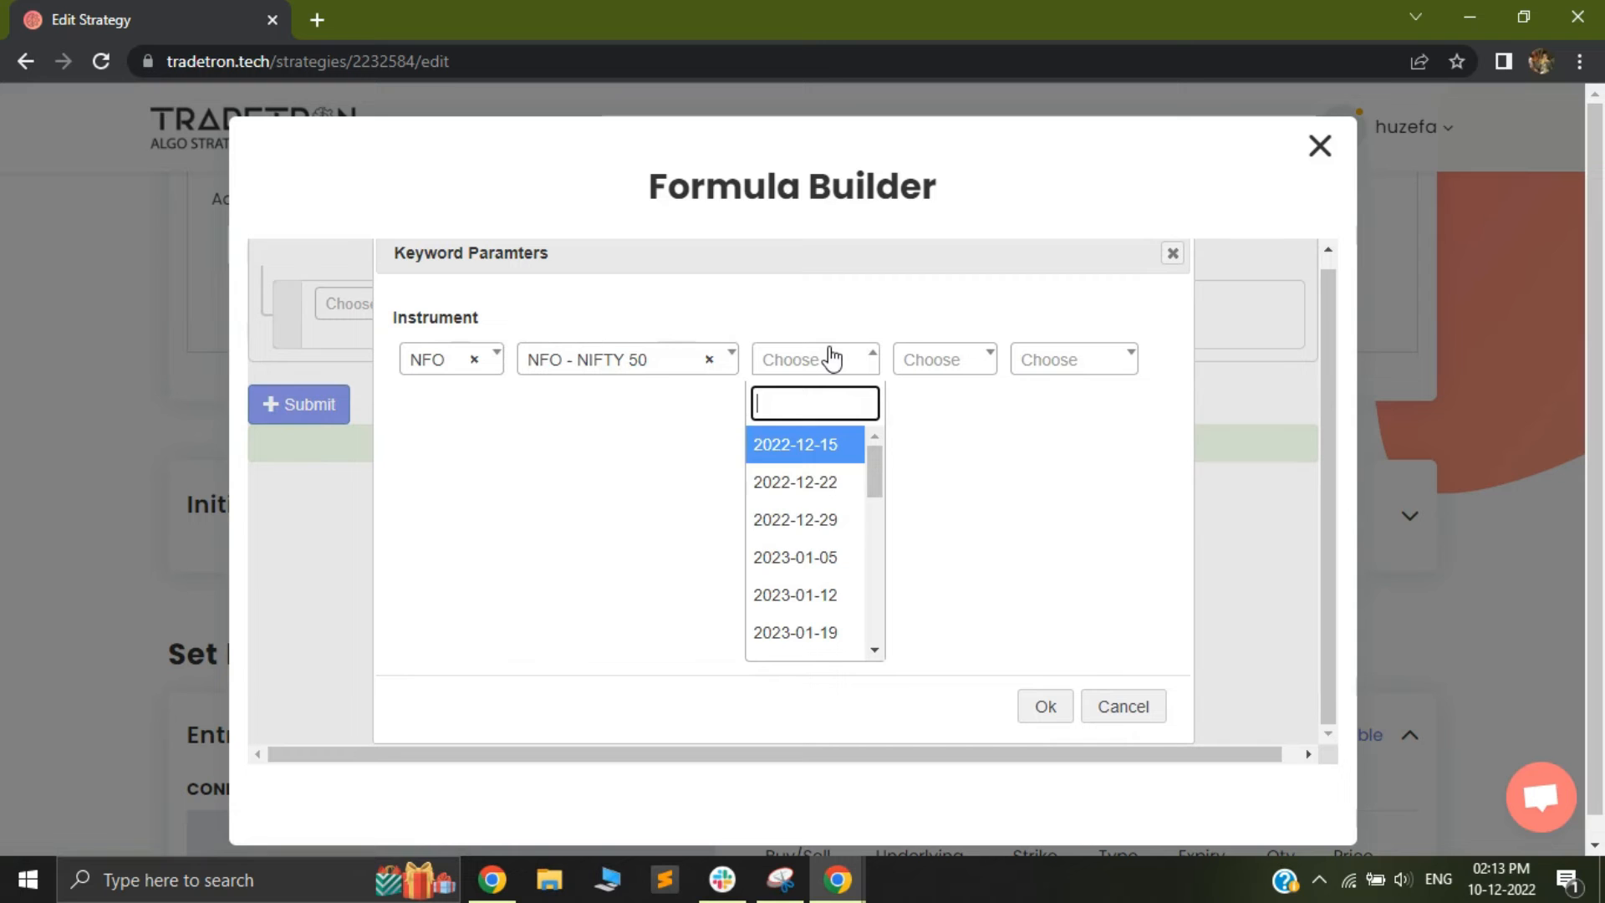
pyautogui.scroll(-5, 804, 535)
pyautogui.scroll(-2, 810, 576)
pyautogui.scroll(5, 824, 493)
pyautogui.click(1005, 514)
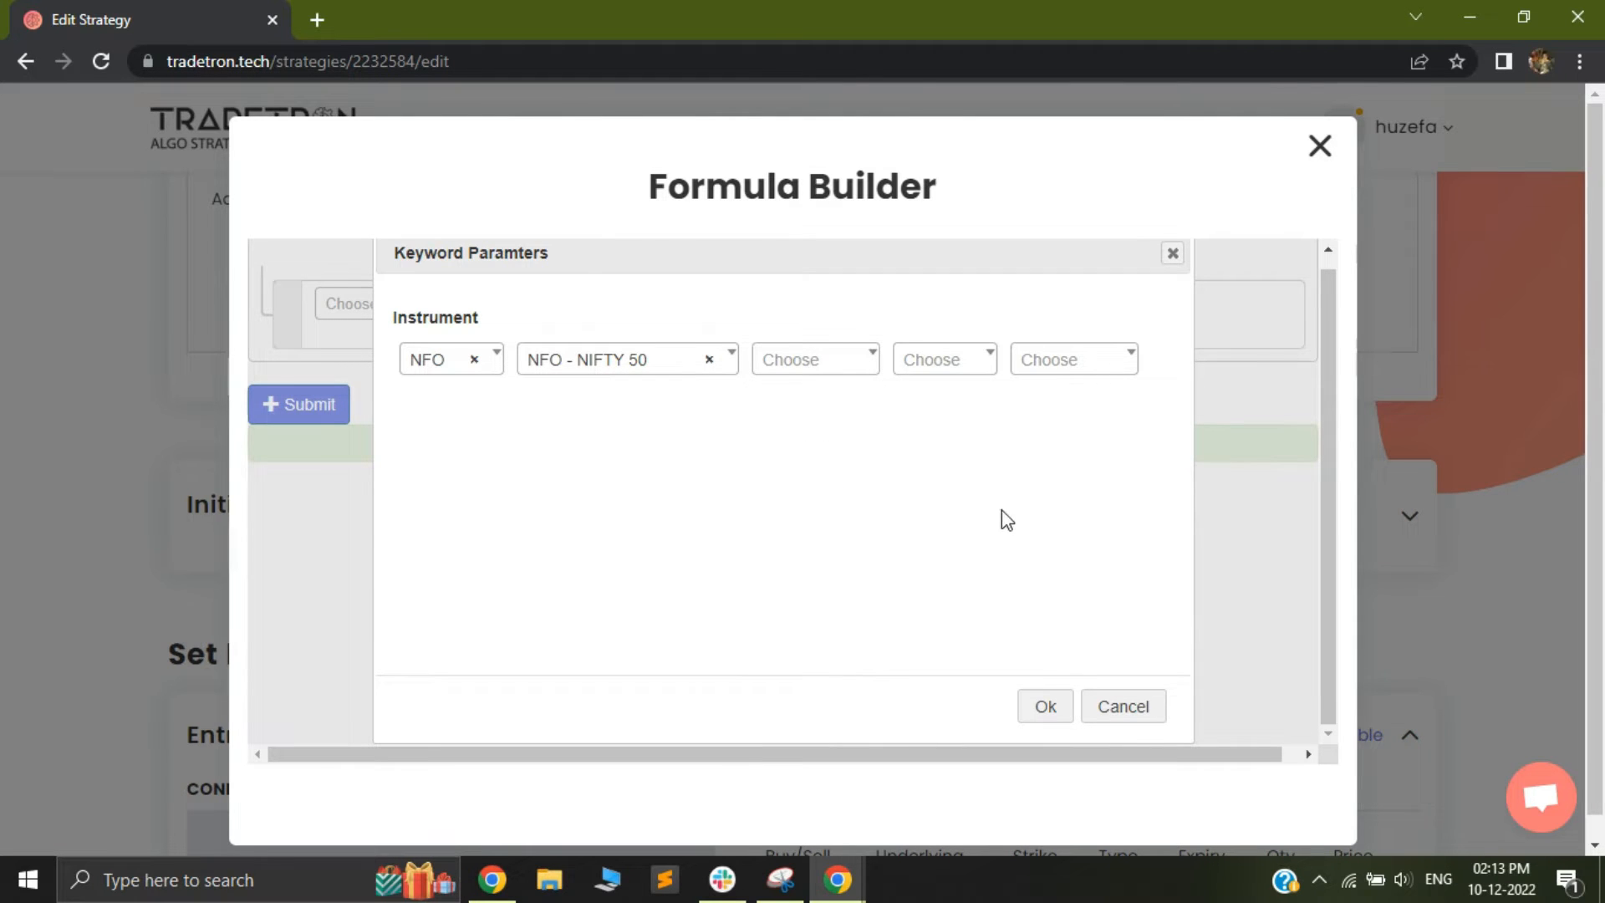
pyautogui.click(1045, 706)
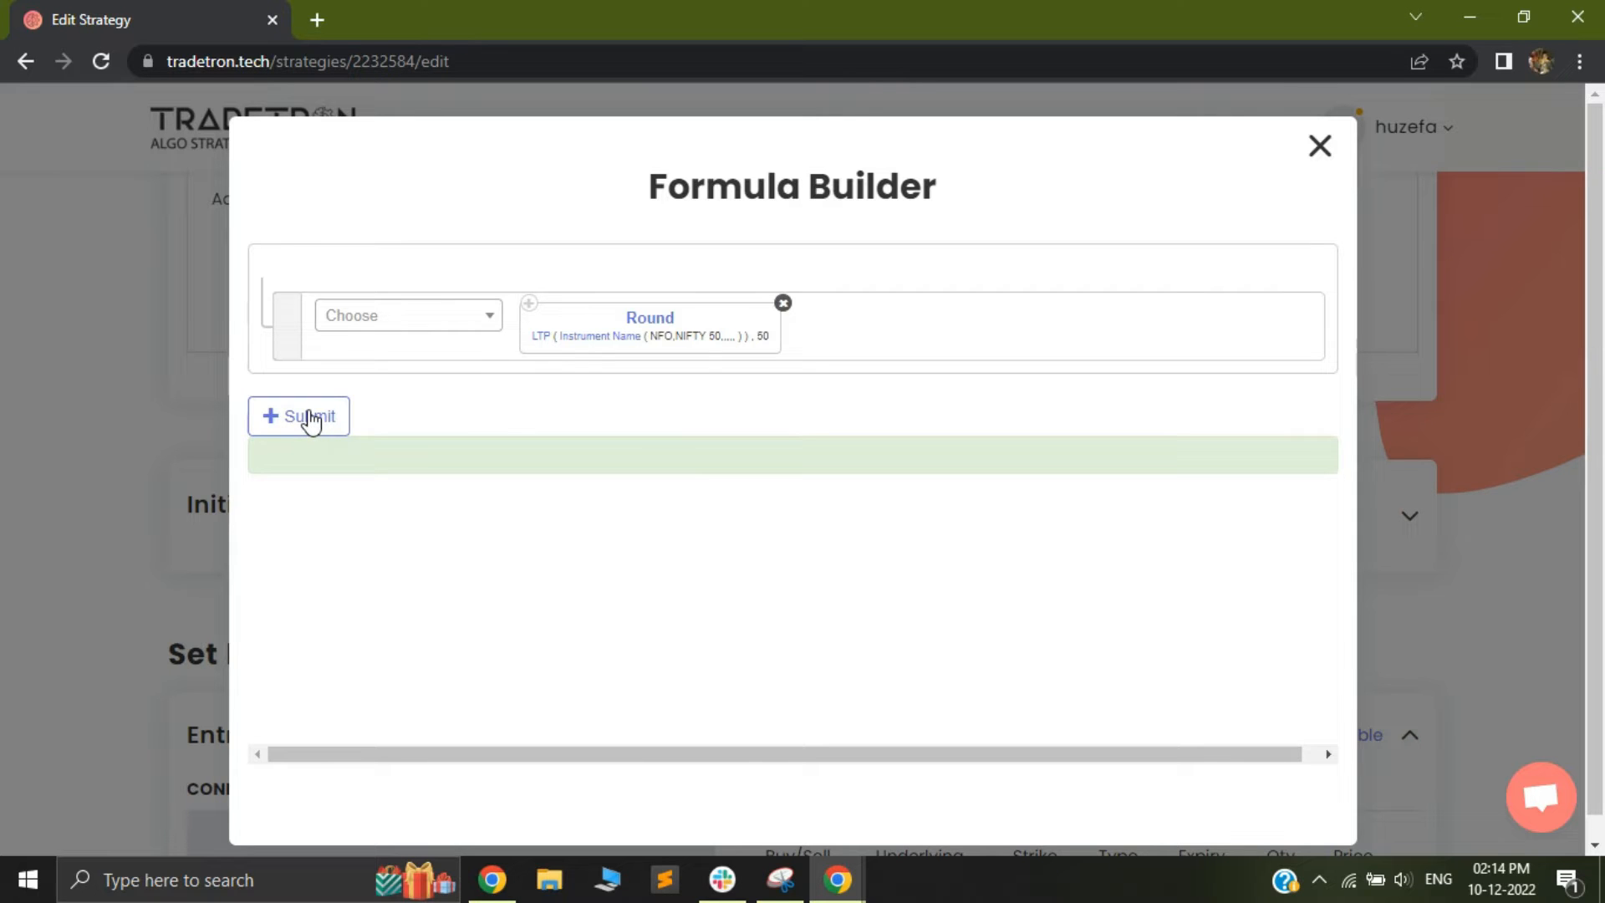
pyautogui.click(600, 337)
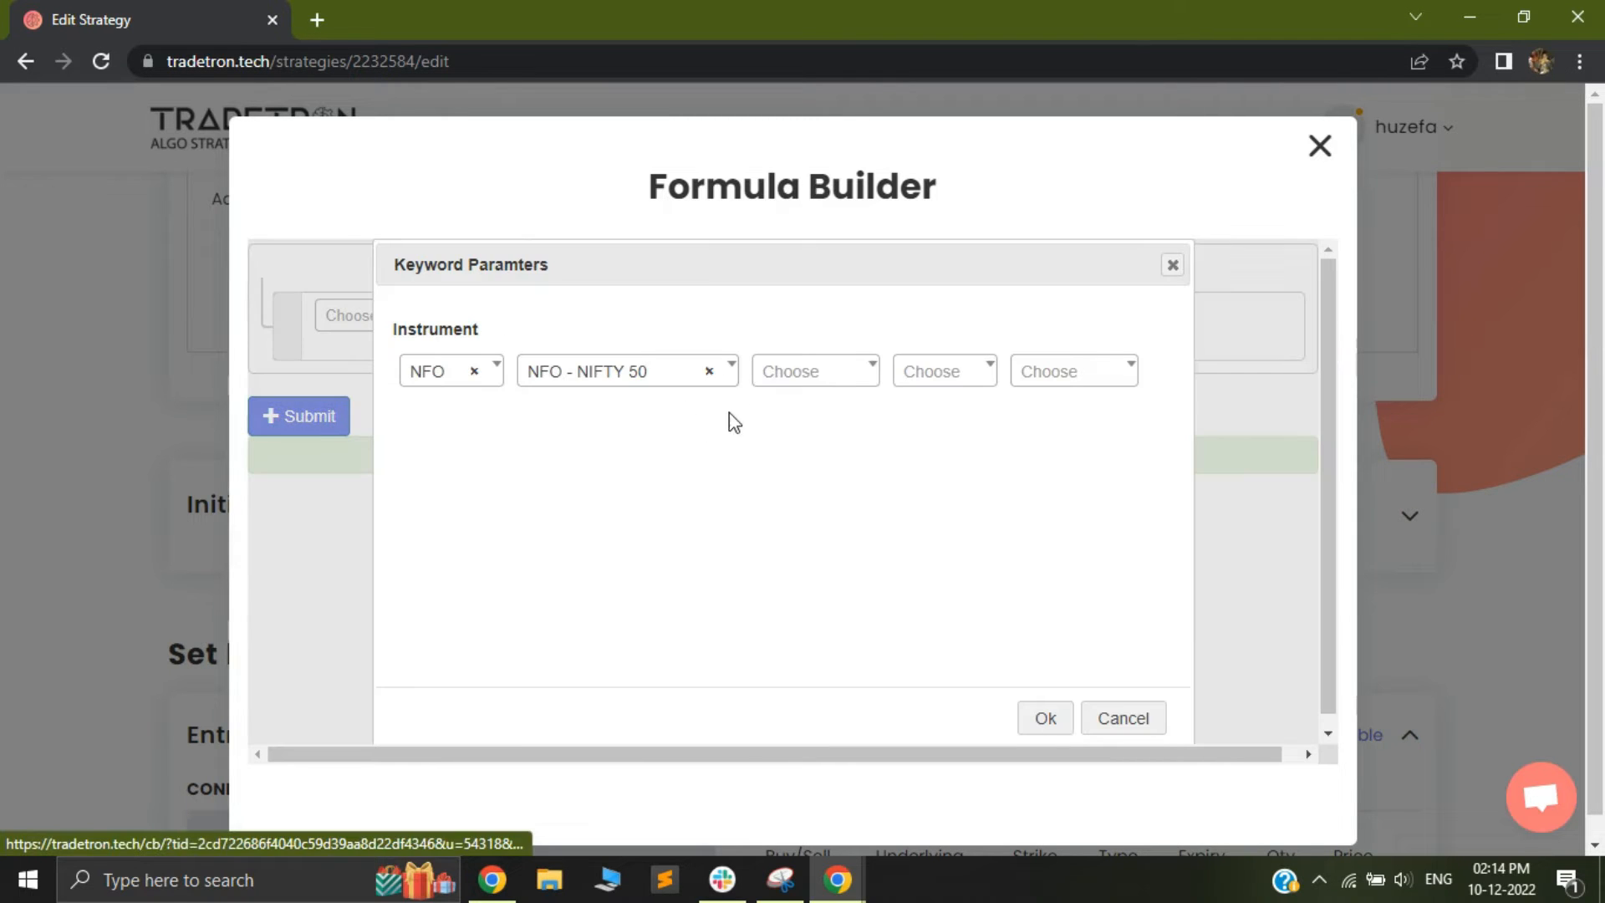
# Set the ce_strike instrument's expiry to Current Month and accept the keyword parameters
pyautogui.click(803, 370)
pyautogui.scroll(-3, 797, 548)
pyautogui.scroll(-5, 801, 585)
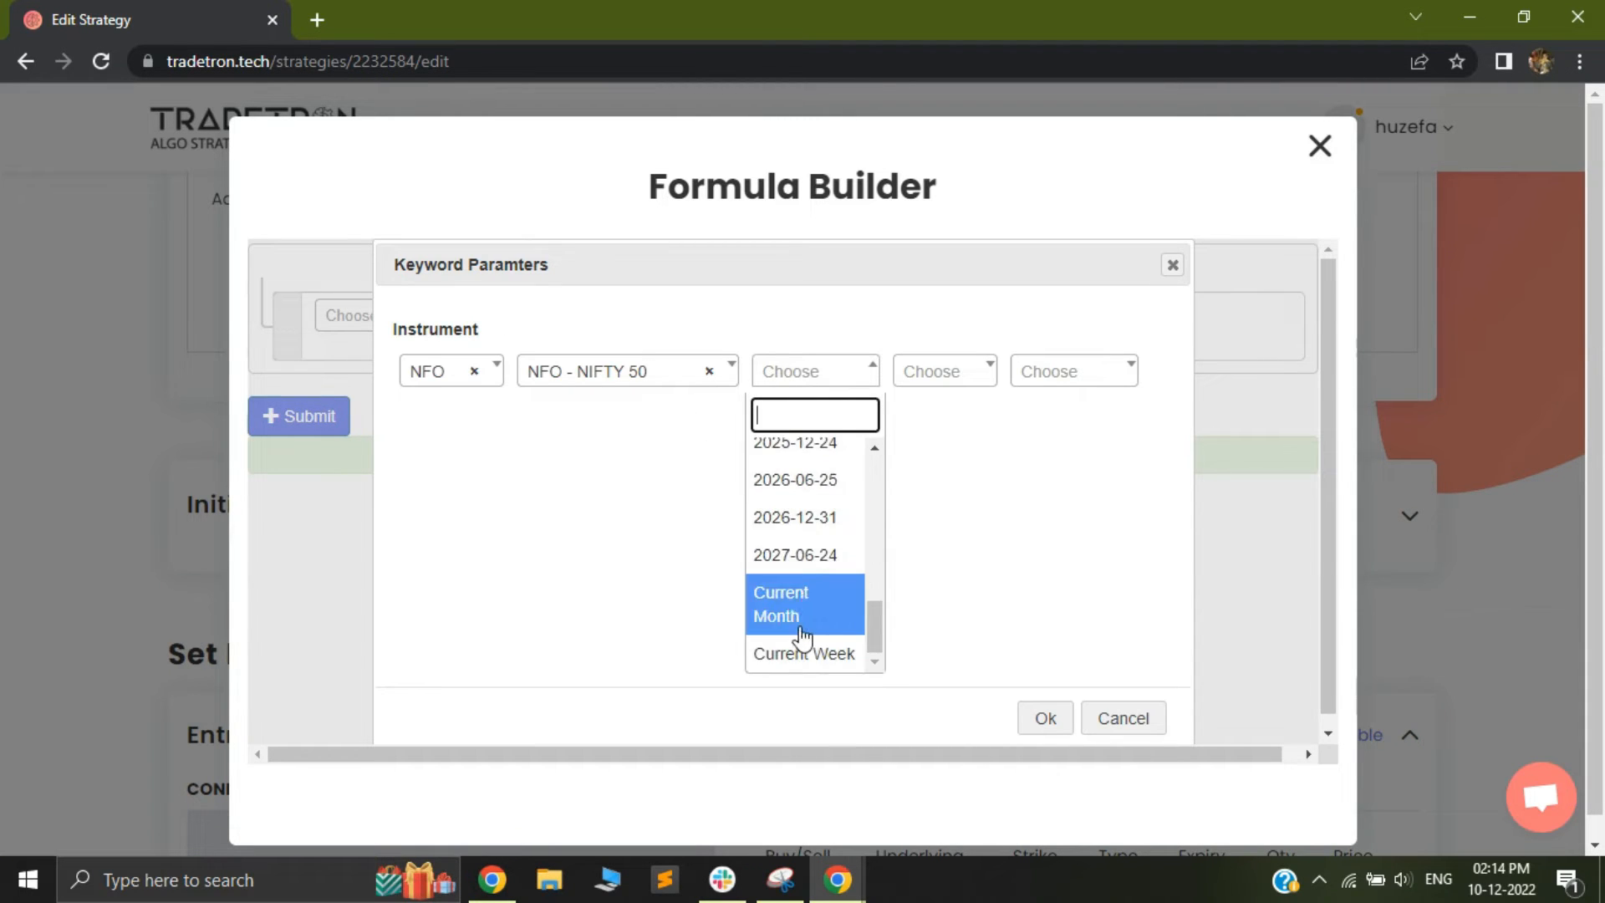
pyautogui.click(808, 610)
pyautogui.click(1041, 721)
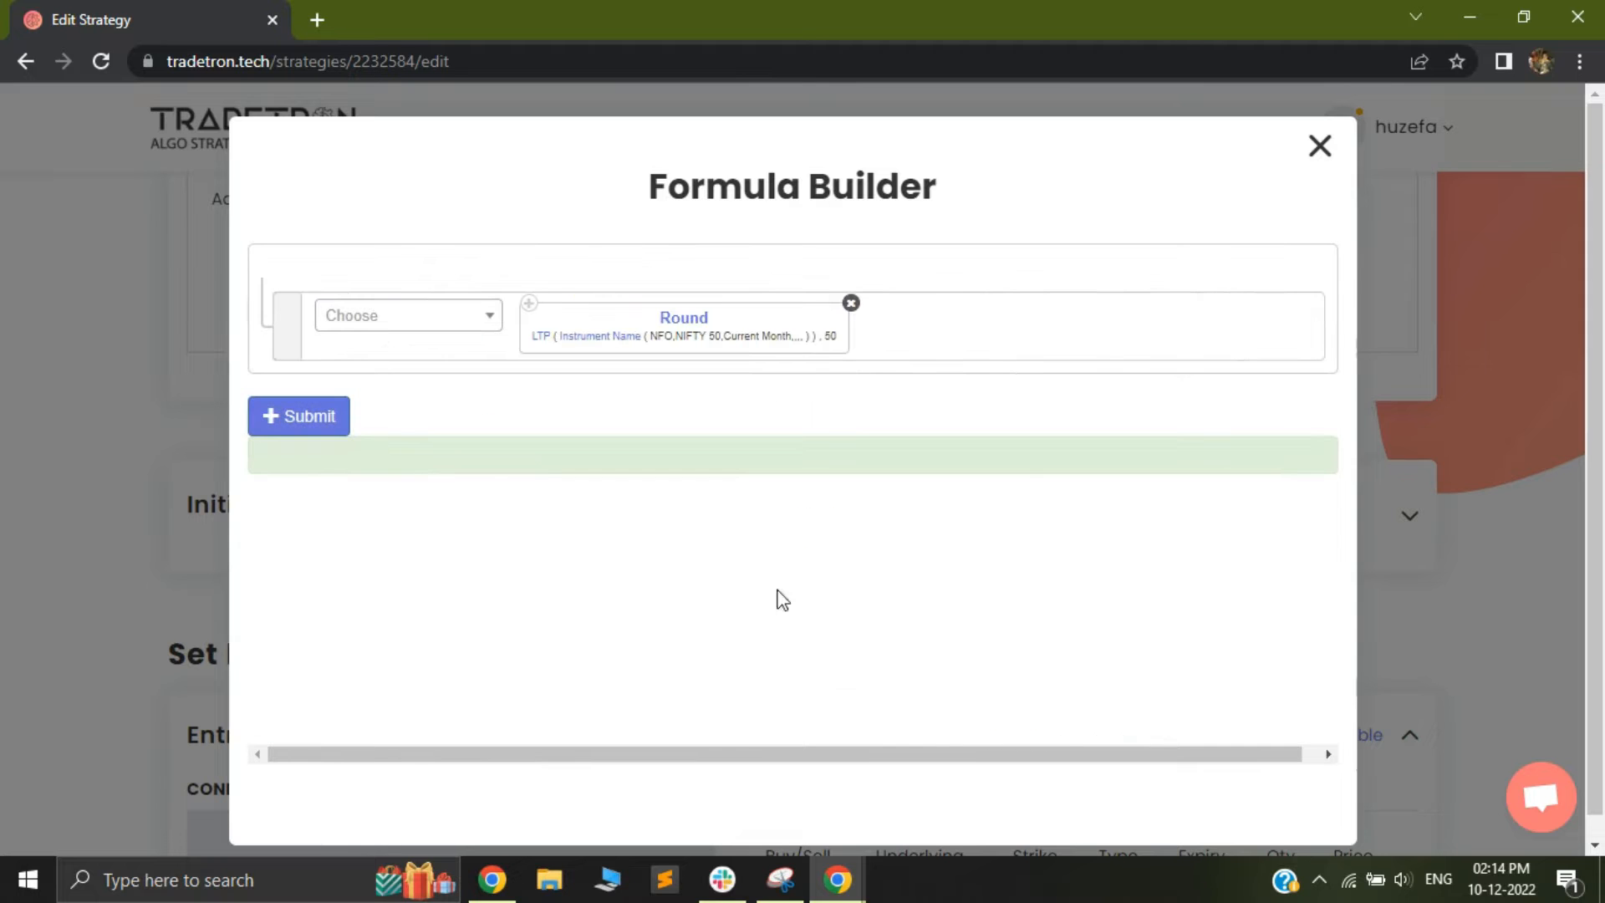
# Submit the Round formula and save the ce_strike variable
pyautogui.click(332, 425)
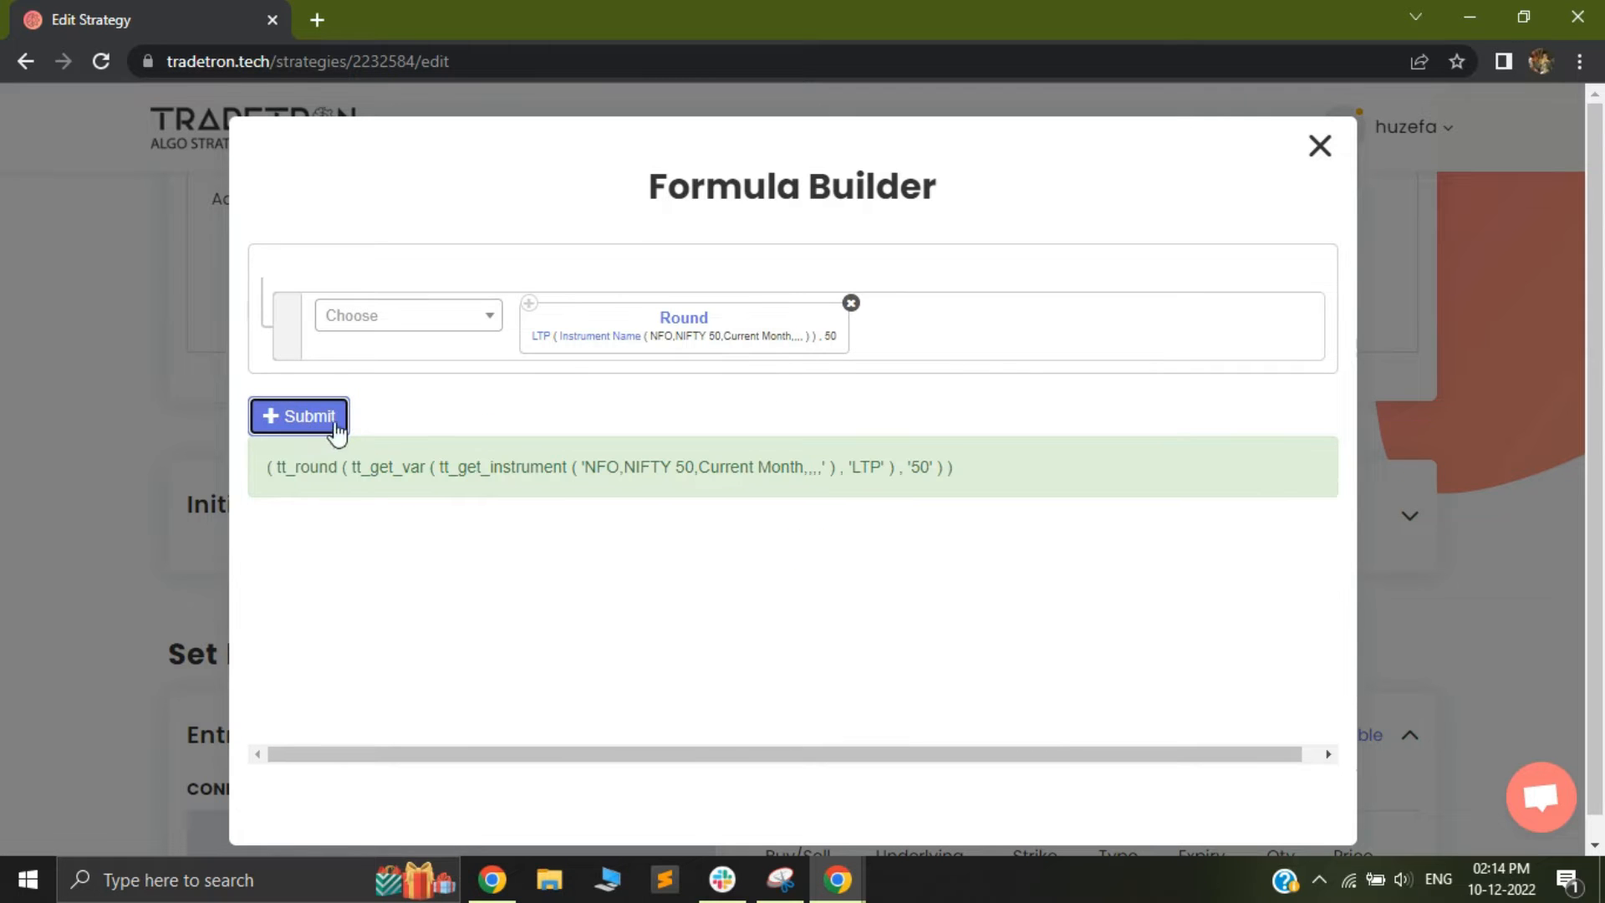
pyautogui.click(1321, 149)
pyautogui.click(1234, 369)
# Start a variable named pe_strike, reusing the ce_strike name, and open the formula builder for its value
pyautogui.doubleClick(393, 677)
pyautogui.hotkey('ctrl', 'c')
pyautogui.click(387, 342)
pyautogui.hotkey('ctrl', 'v')
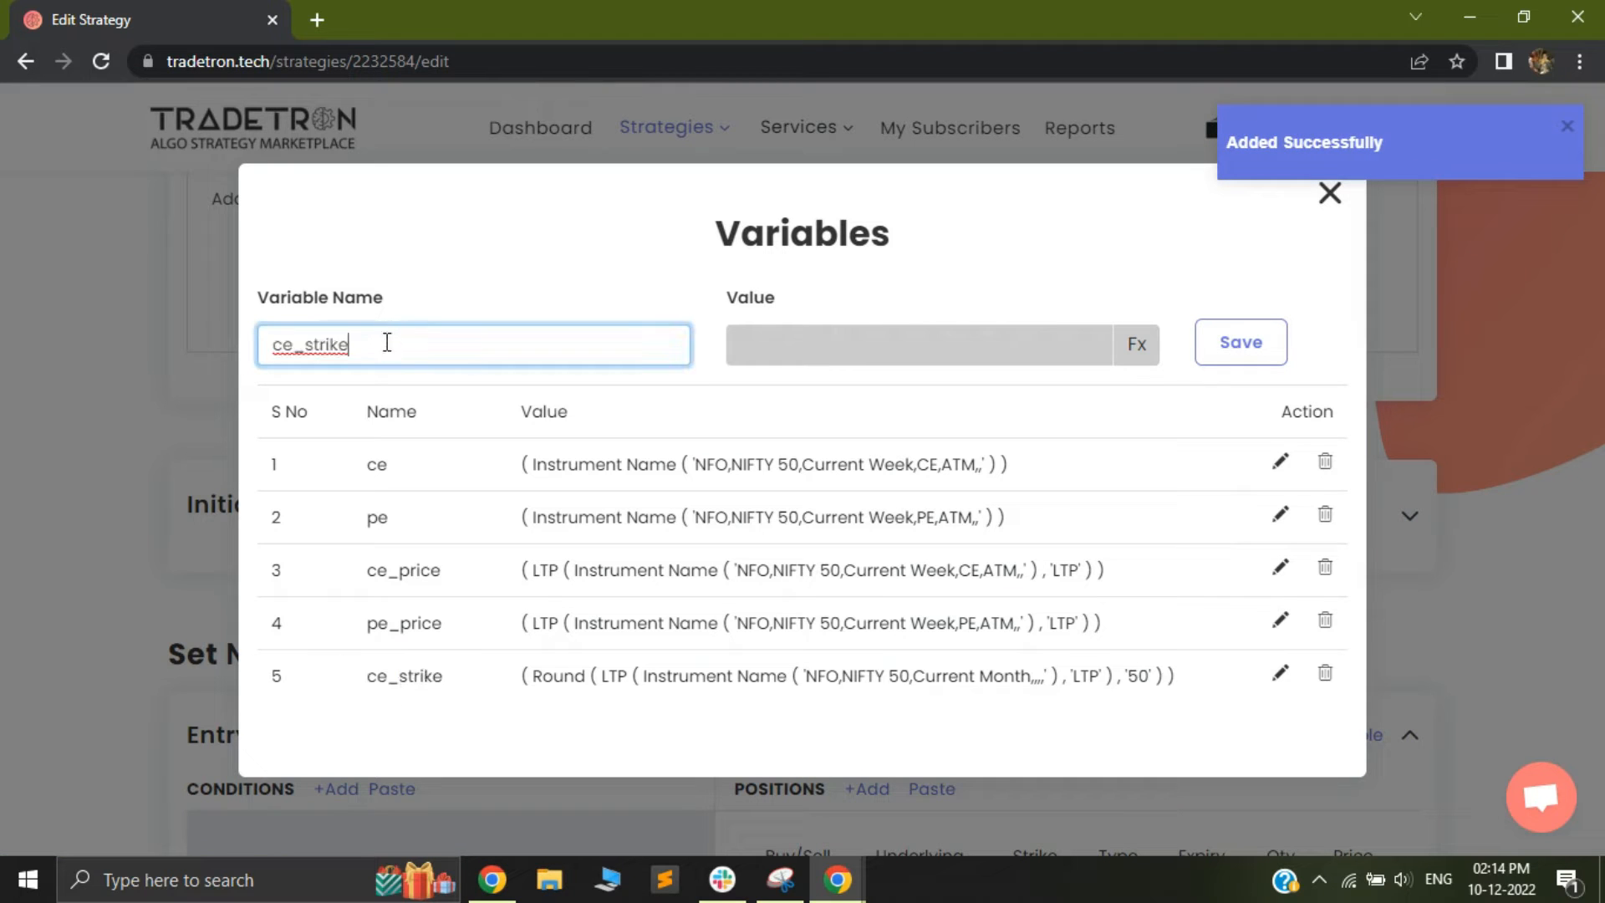
pyautogui.click(286, 343)
pyautogui.press('BackSpace')
pyautogui.write('p')
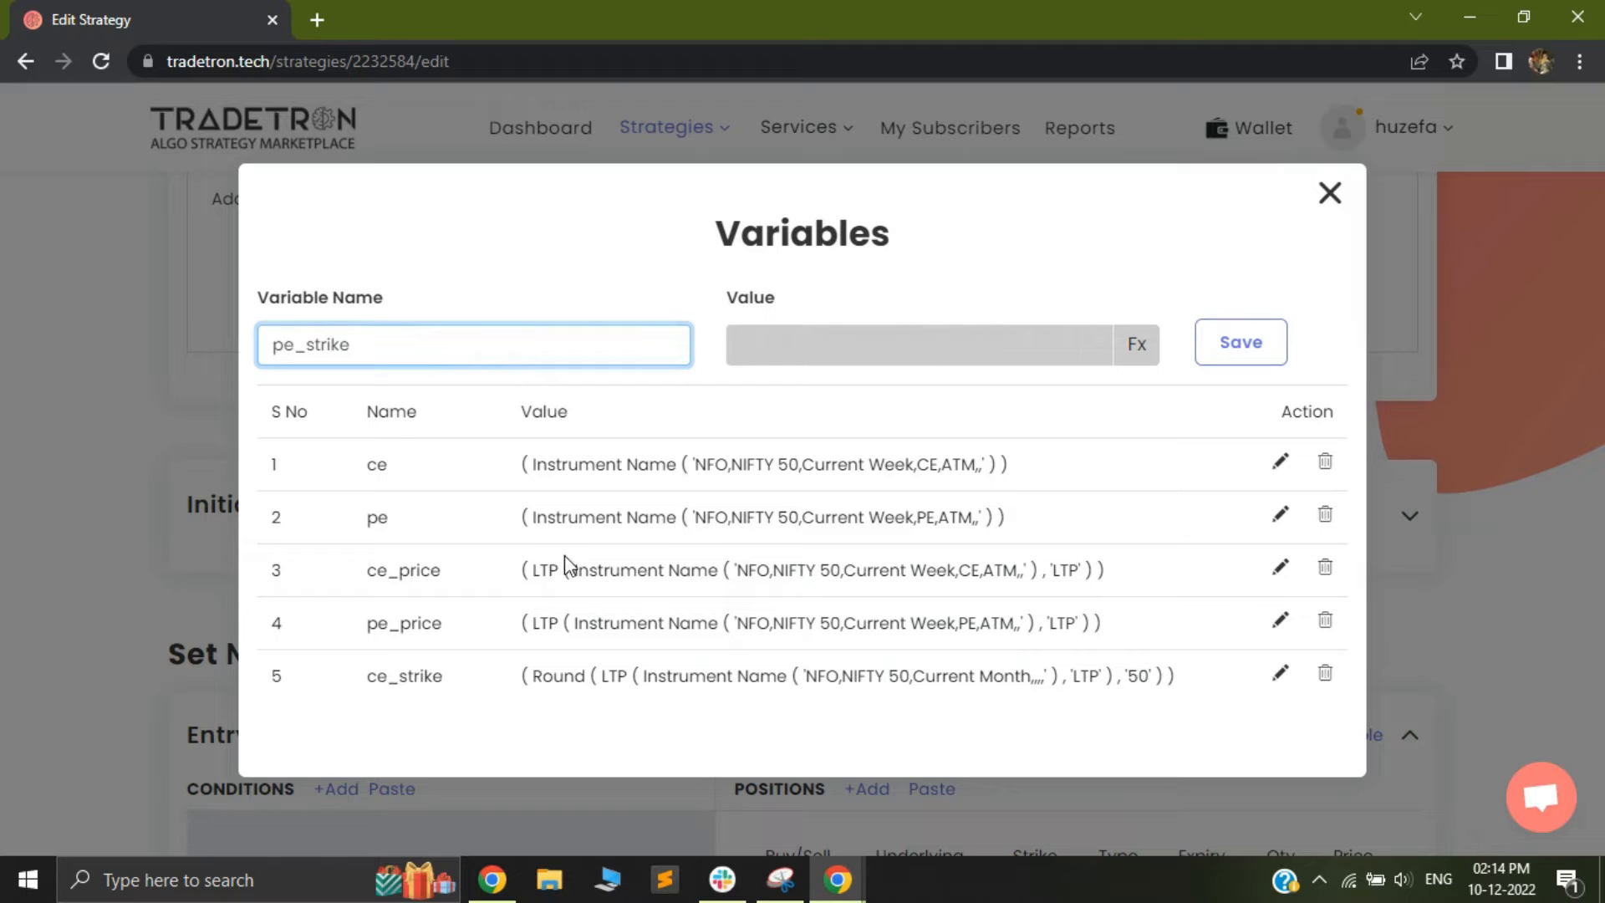
pyautogui.click(1135, 344)
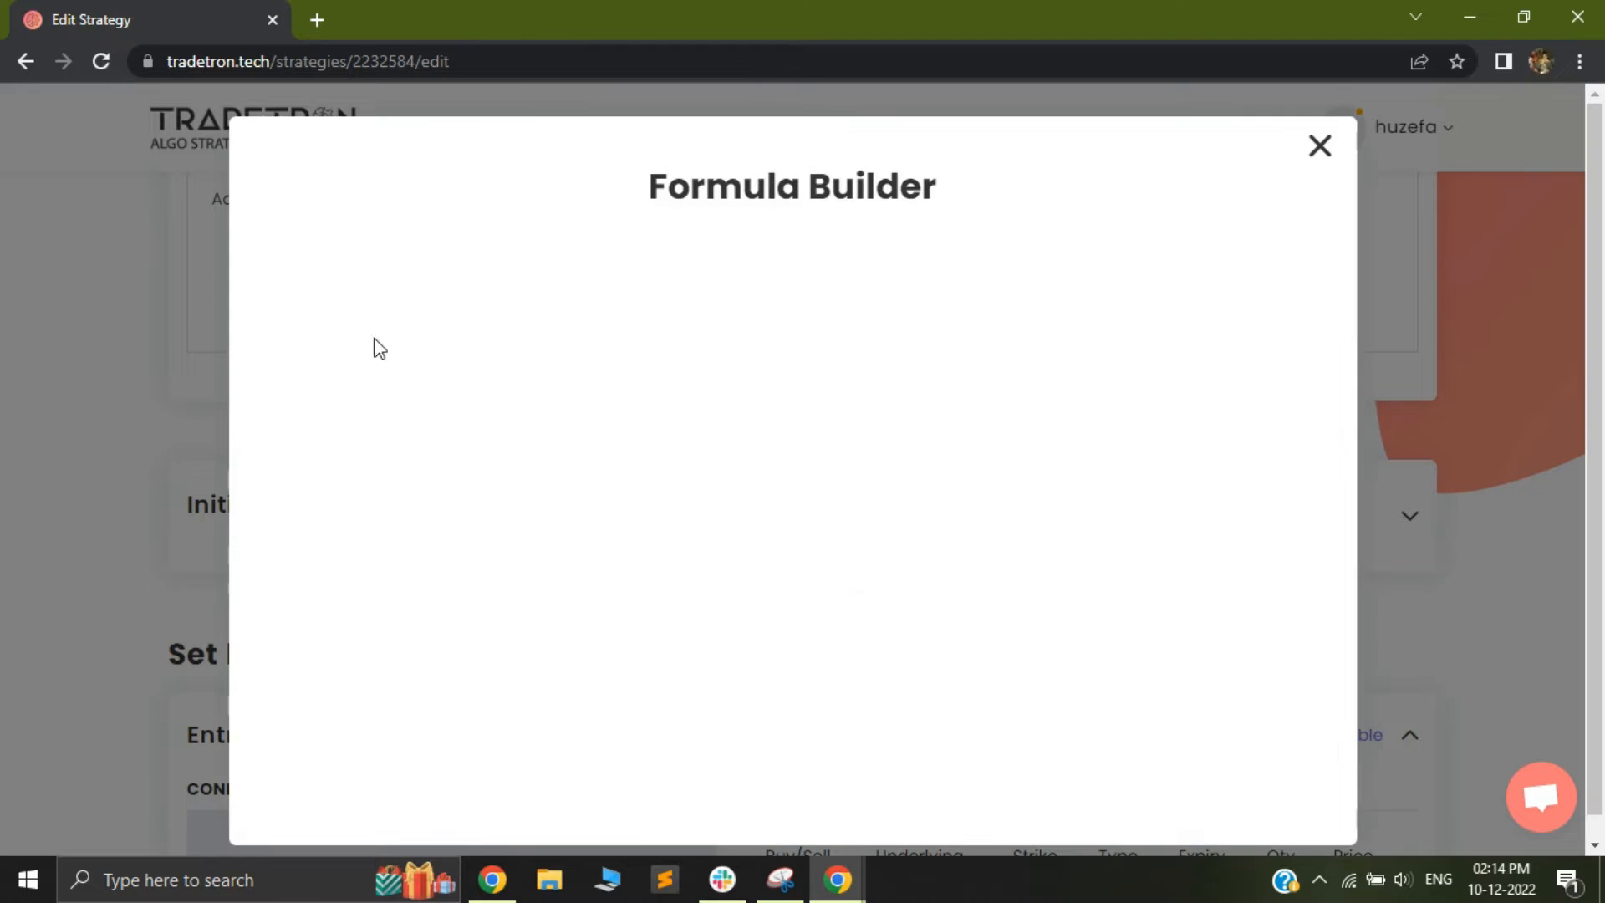
# Add a Round keyword to the pe_strike formula with value LTP and base 50
pyautogui.click(383, 329)
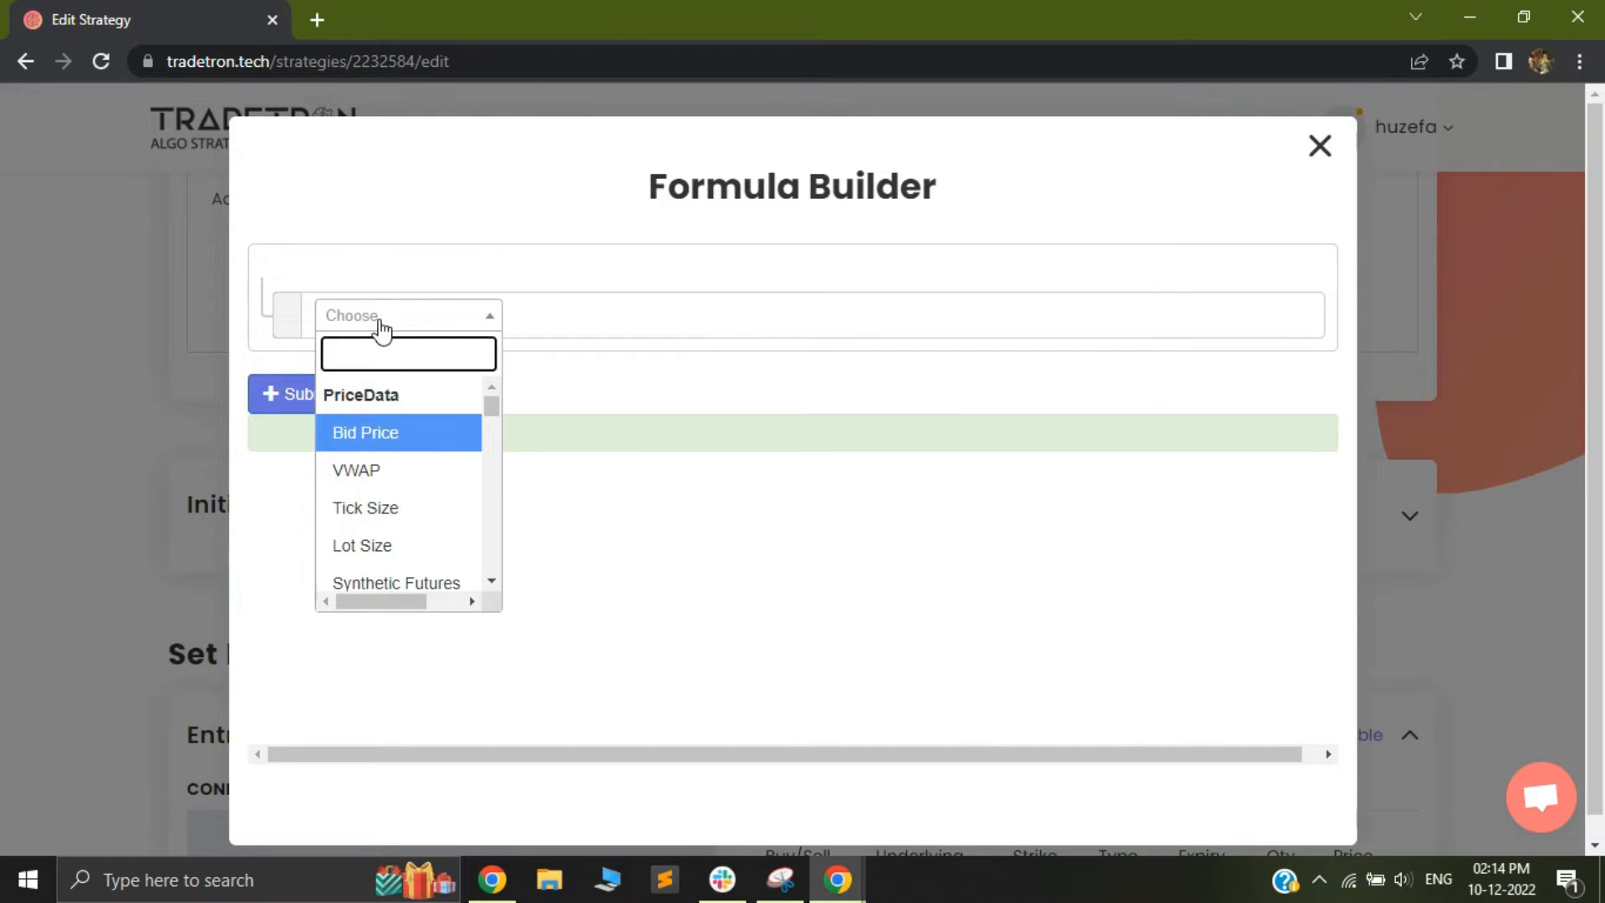
pyautogui.write('Round')
pyautogui.press('Return')
pyautogui.write('ltp')
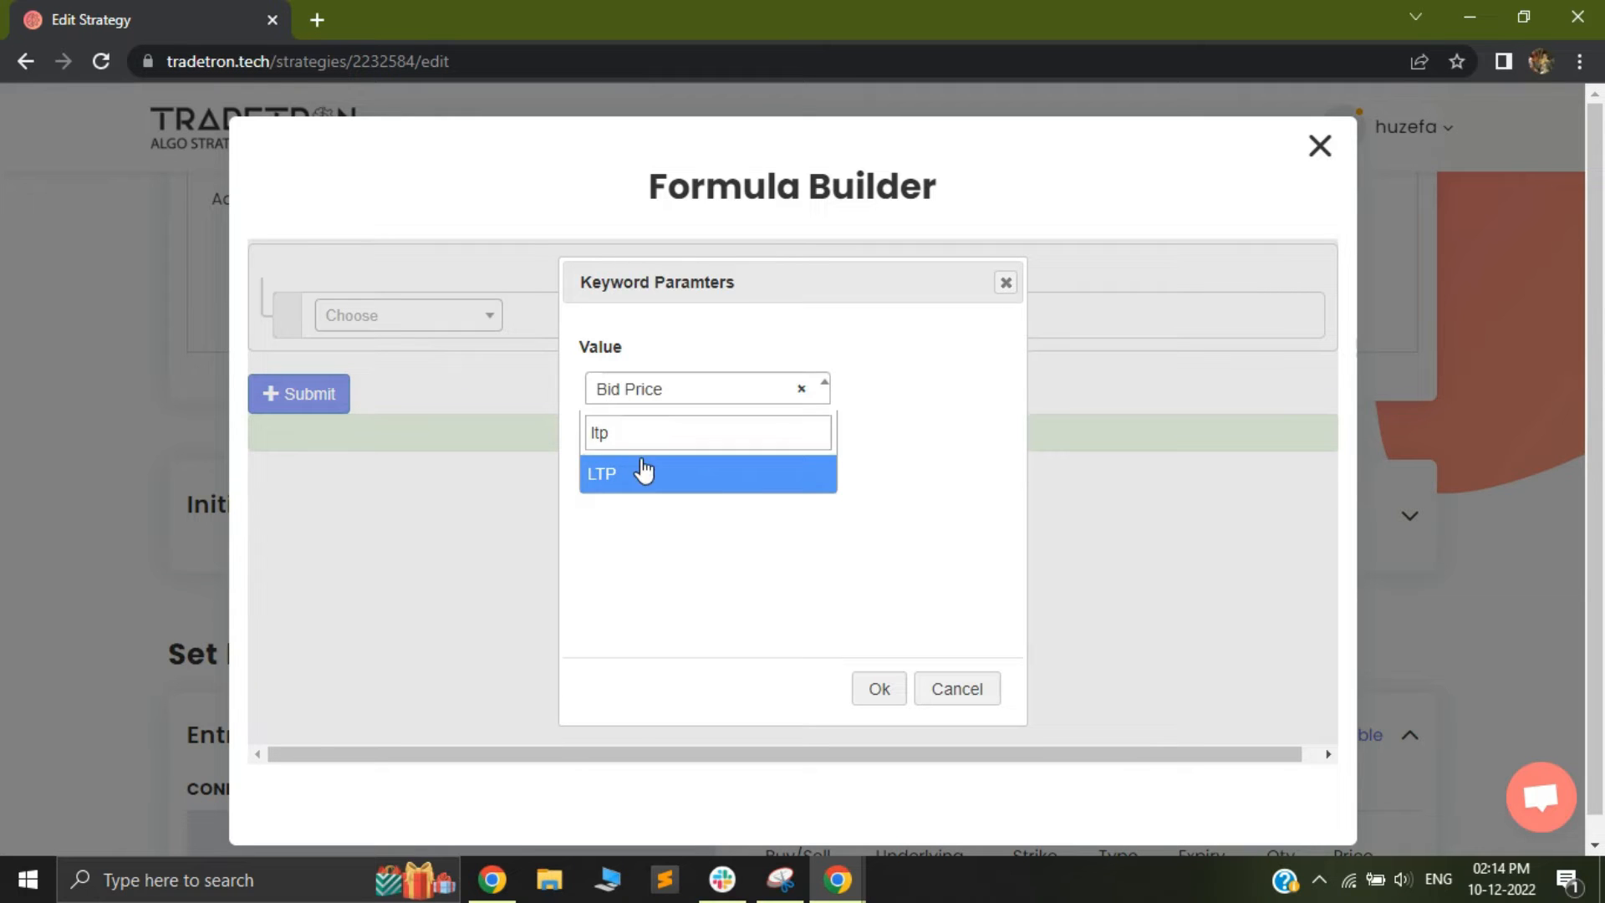
pyautogui.click(645, 473)
pyautogui.click(626, 466)
pyautogui.press('Tab')
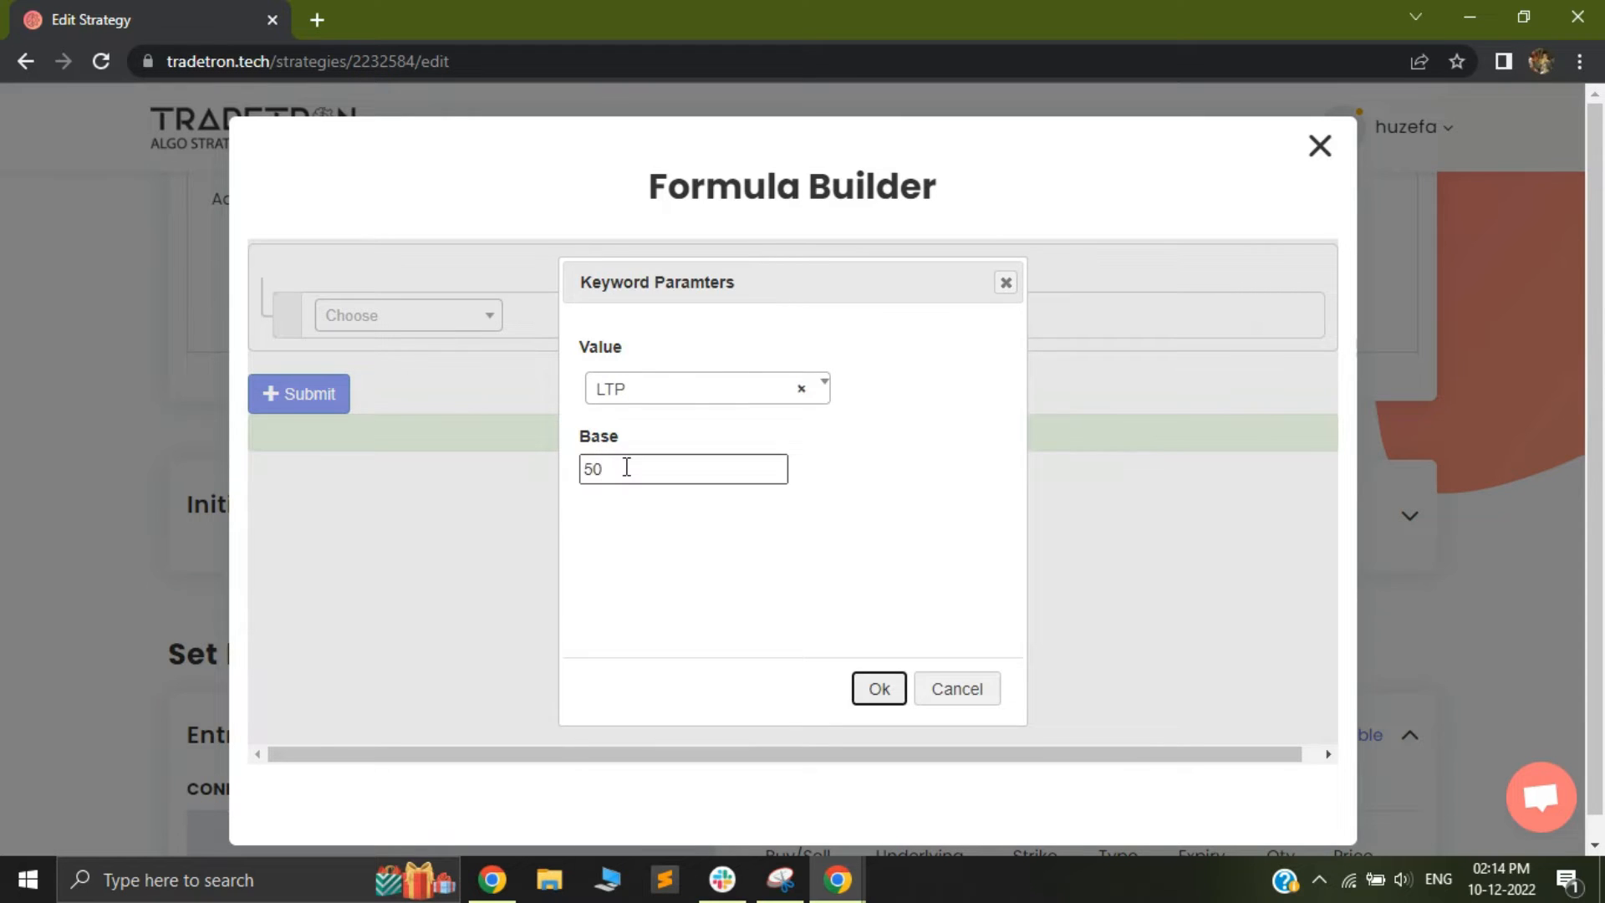
pyautogui.press('Return')
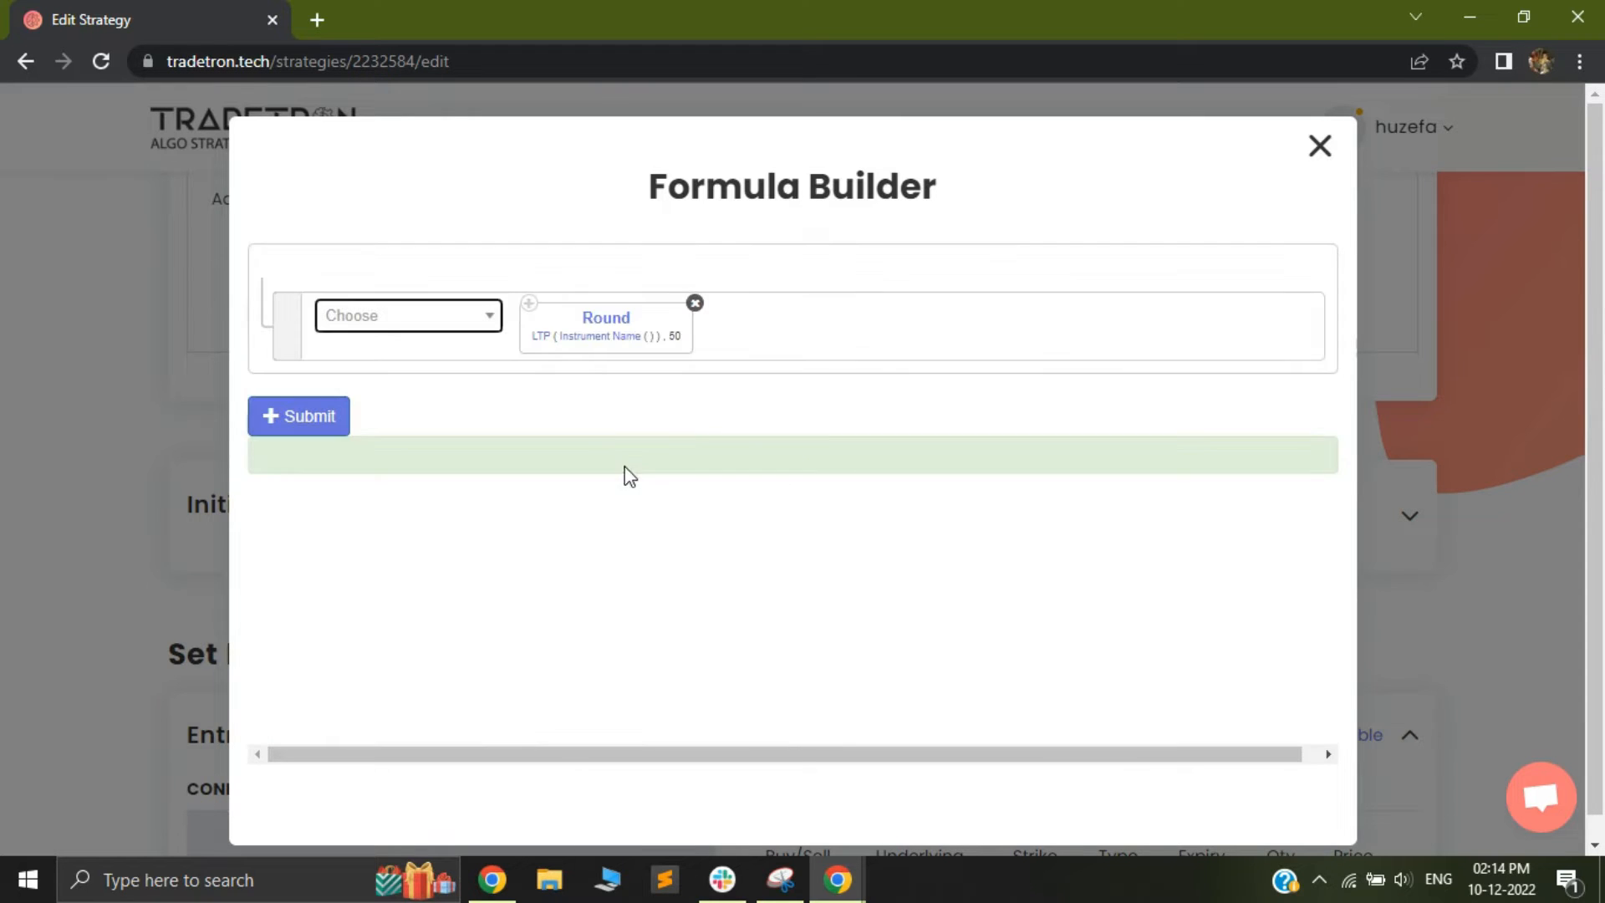
# Set the instrument inside the pe_strike Round formula to NFO, NFO - NIFTY 50 with Current Month expiry, and accept the parameters
pyautogui.click(596, 339)
pyautogui.click(449, 371)
pyautogui.scroll(-1, 430, 544)
pyautogui.click(418, 577)
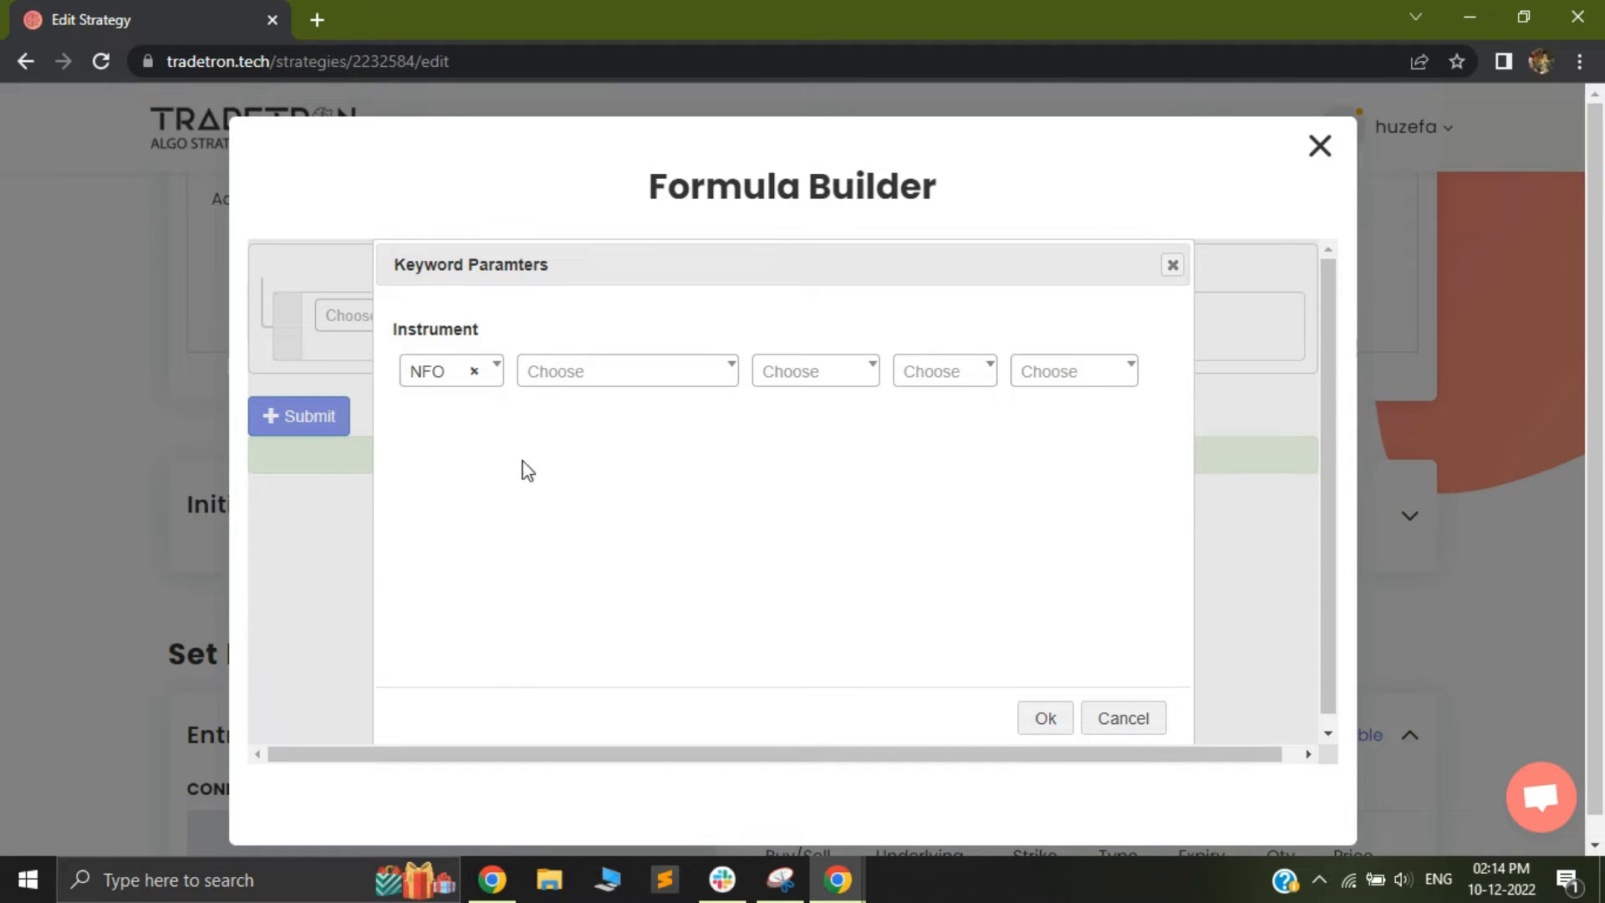
pyautogui.click(602, 373)
pyautogui.write('ni')
pyautogui.press('Return')
pyautogui.press('Tab')
pyautogui.press('Return')
pyautogui.scroll(-7, 806, 525)
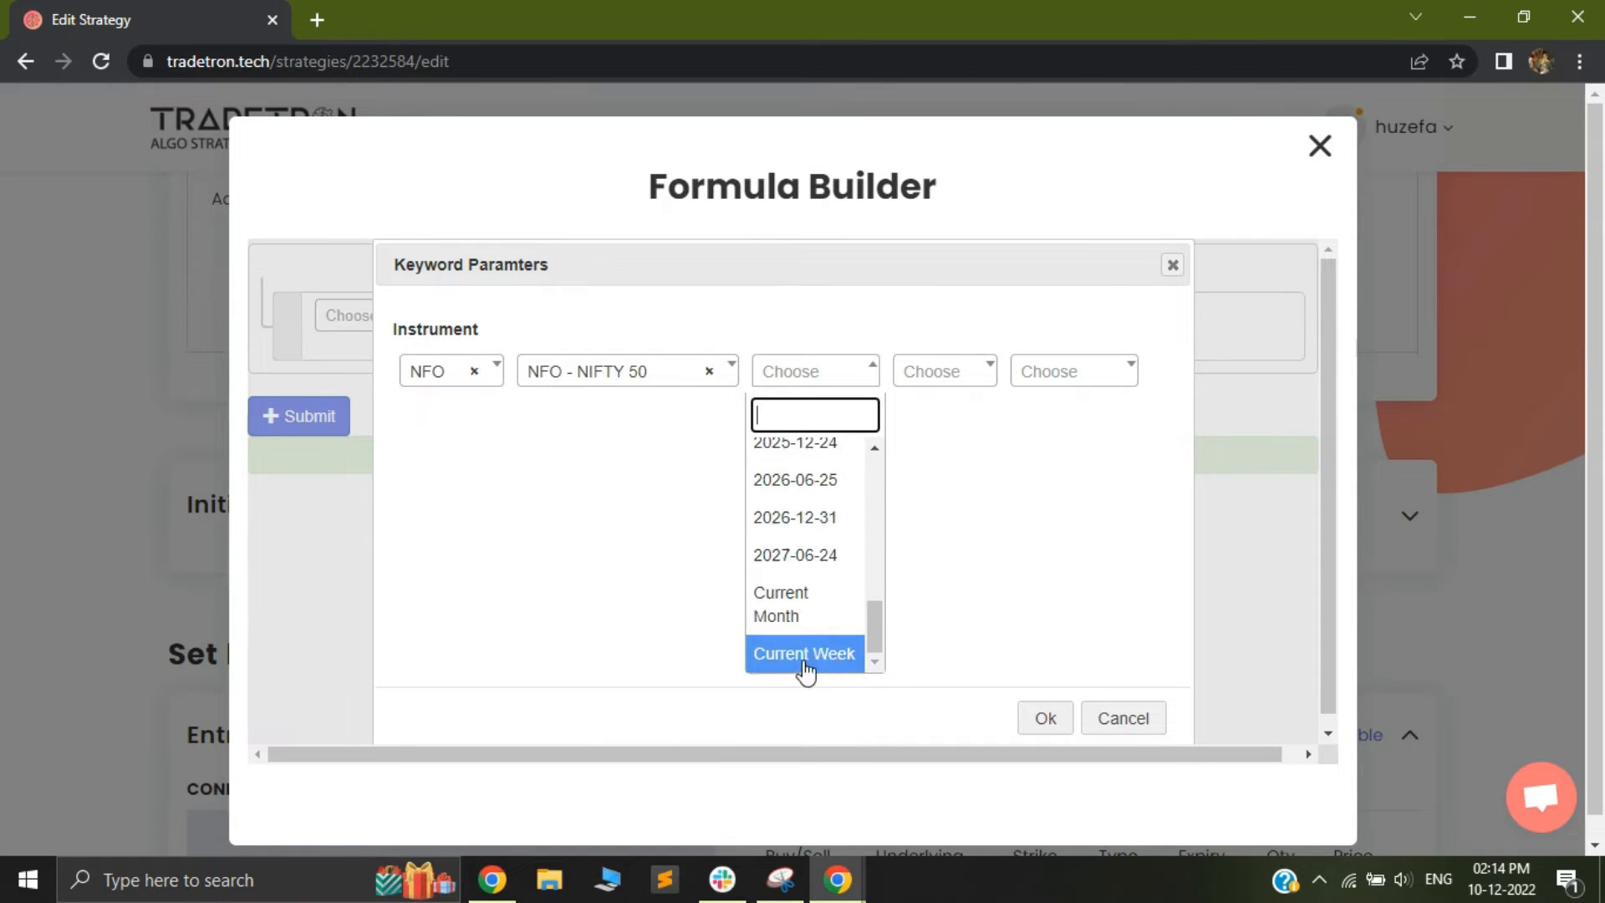
pyautogui.click(807, 615)
pyautogui.click(1041, 723)
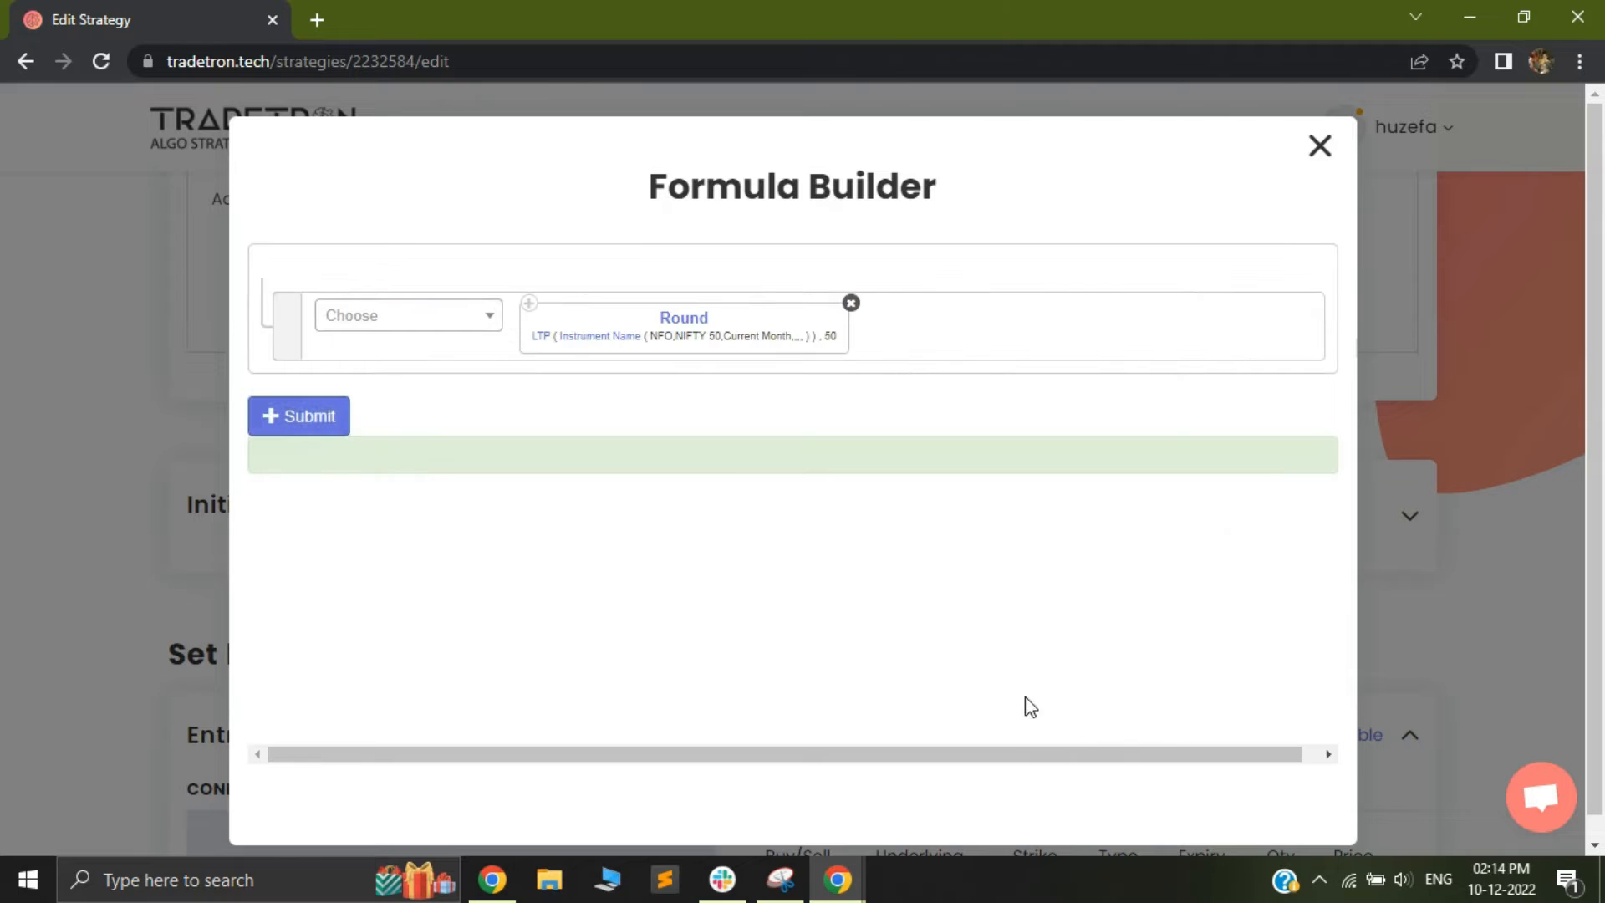
# Submit the Round formula and save the pe_strike variable
pyautogui.click(299, 416)
pyautogui.click(1320, 149)
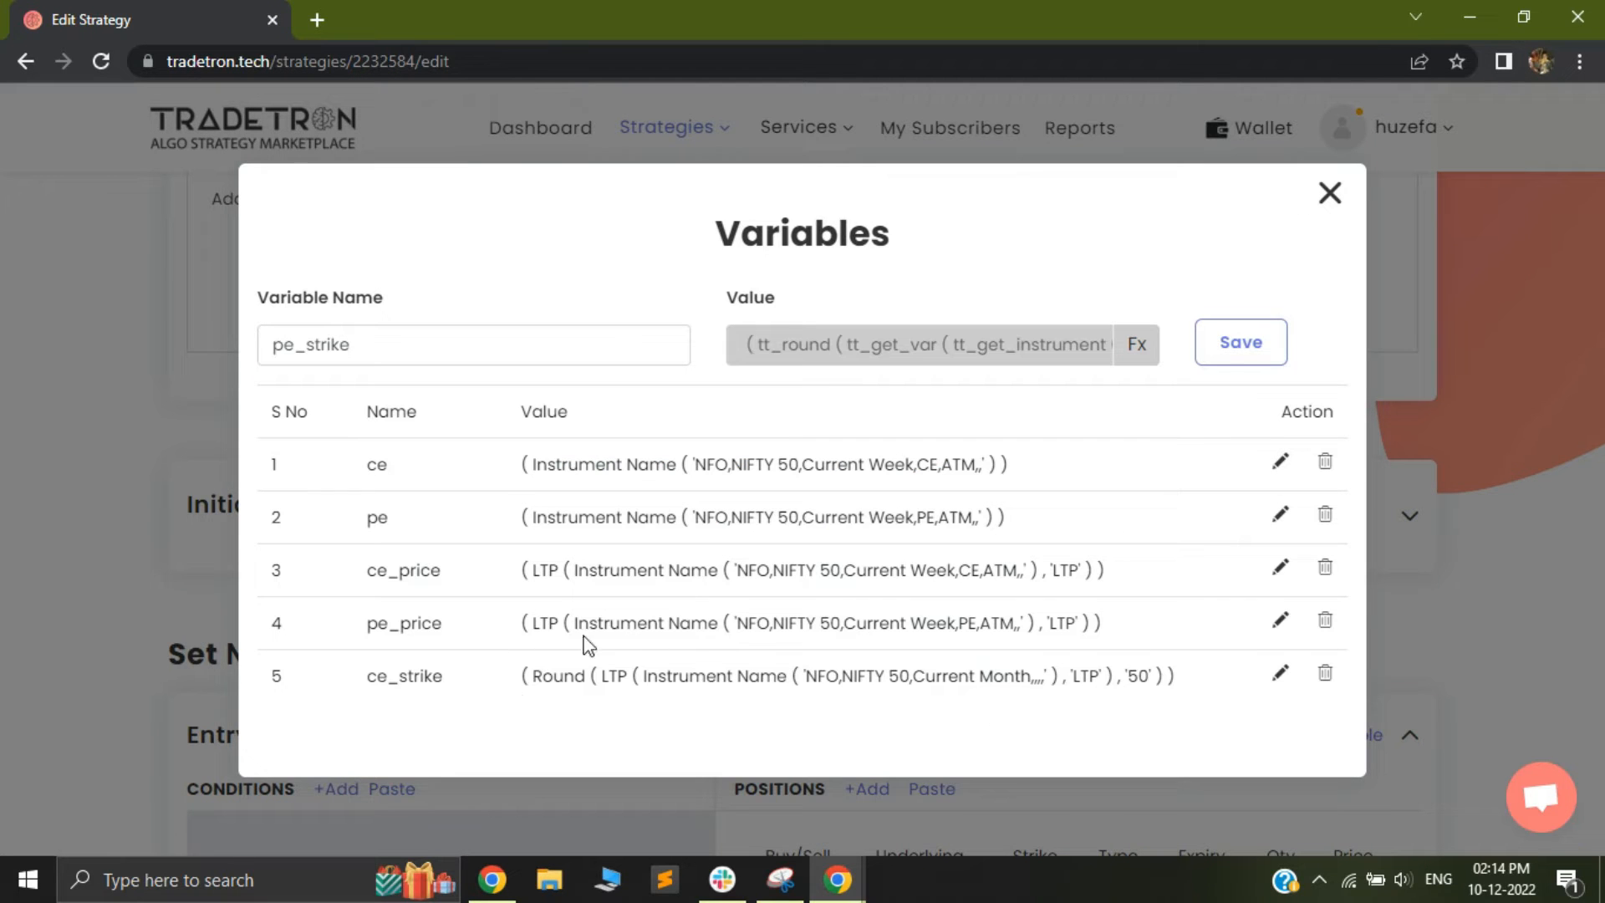
pyautogui.click(1240, 340)
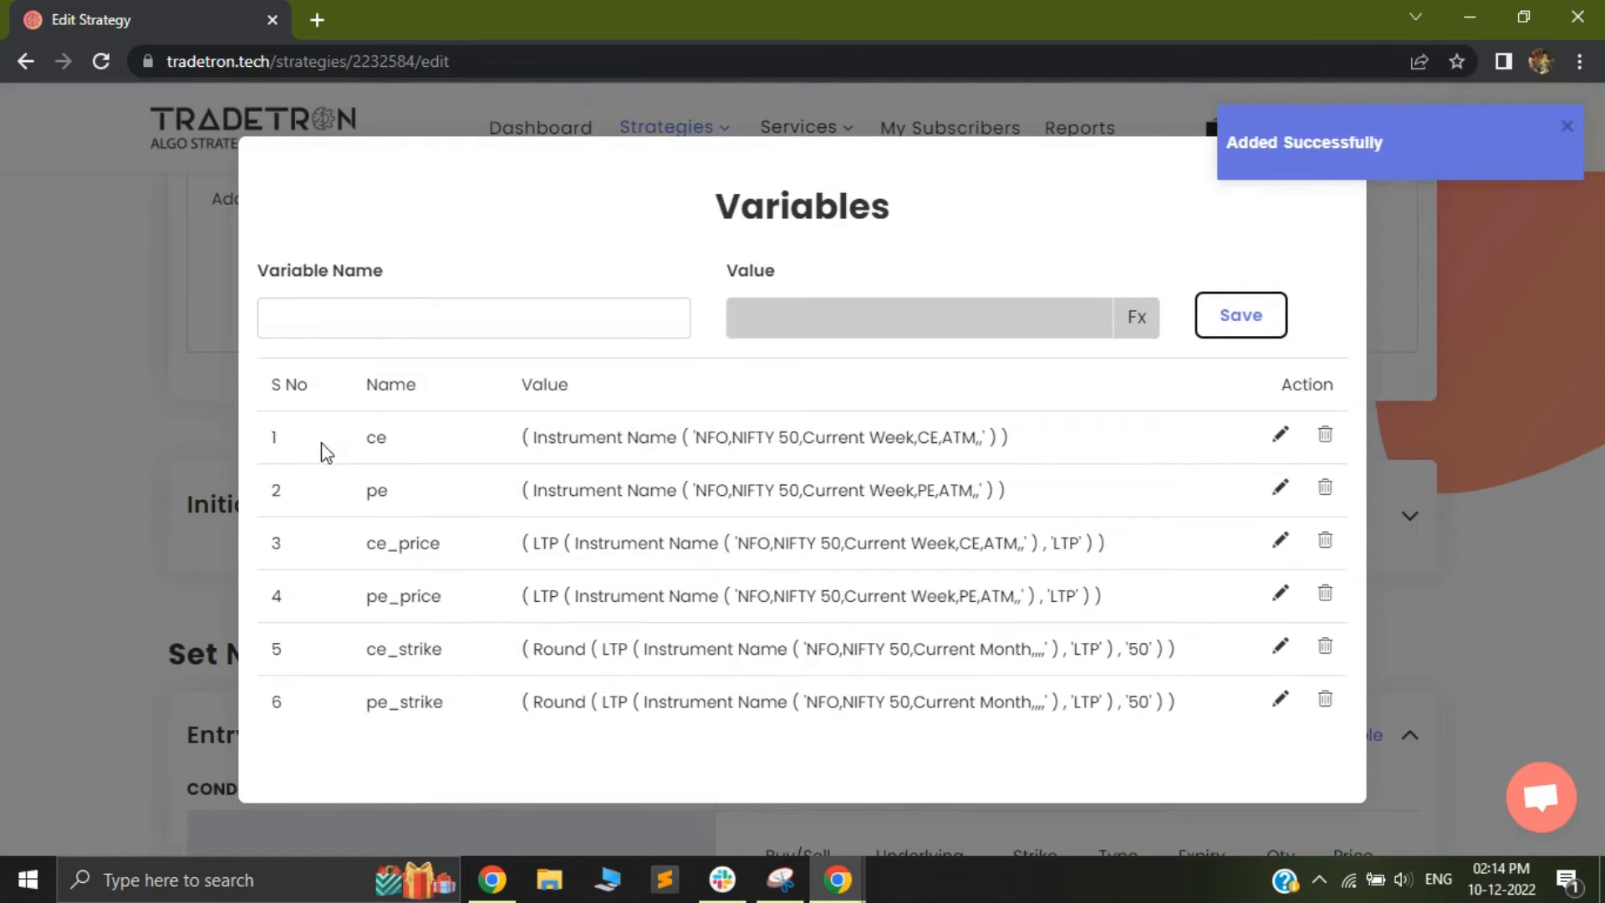
# Review the saved CE and PE name, price and strike variables, and close the variables list
pyautogui.moveTo(367, 441); pyautogui.dragTo(407, 449)
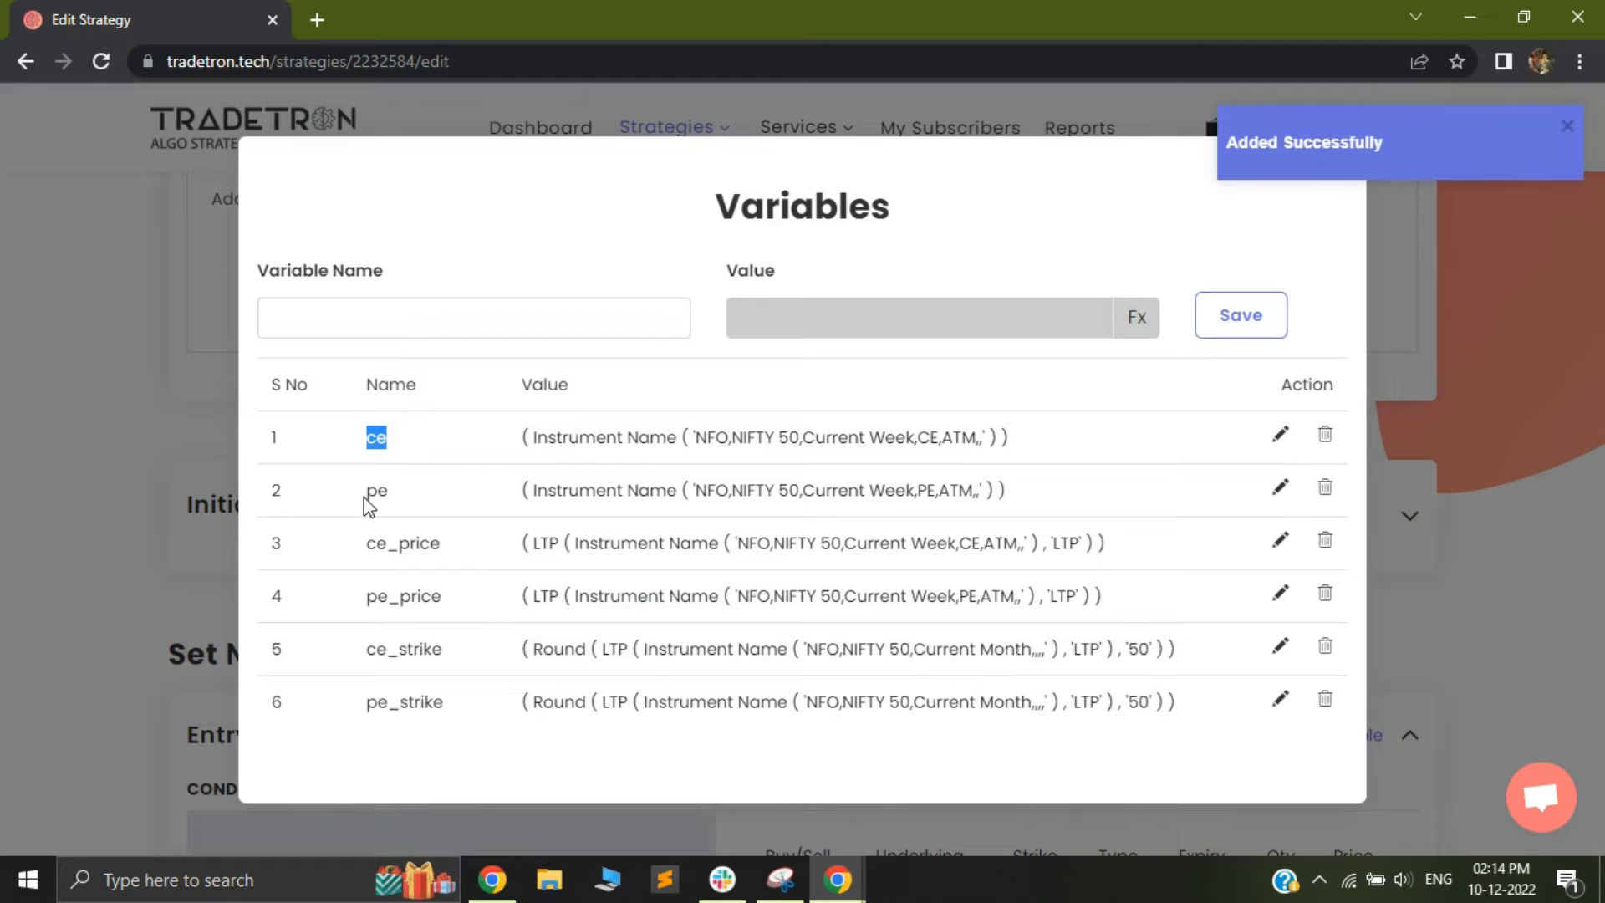
pyautogui.moveTo(365, 506); pyautogui.dragTo(393, 499)
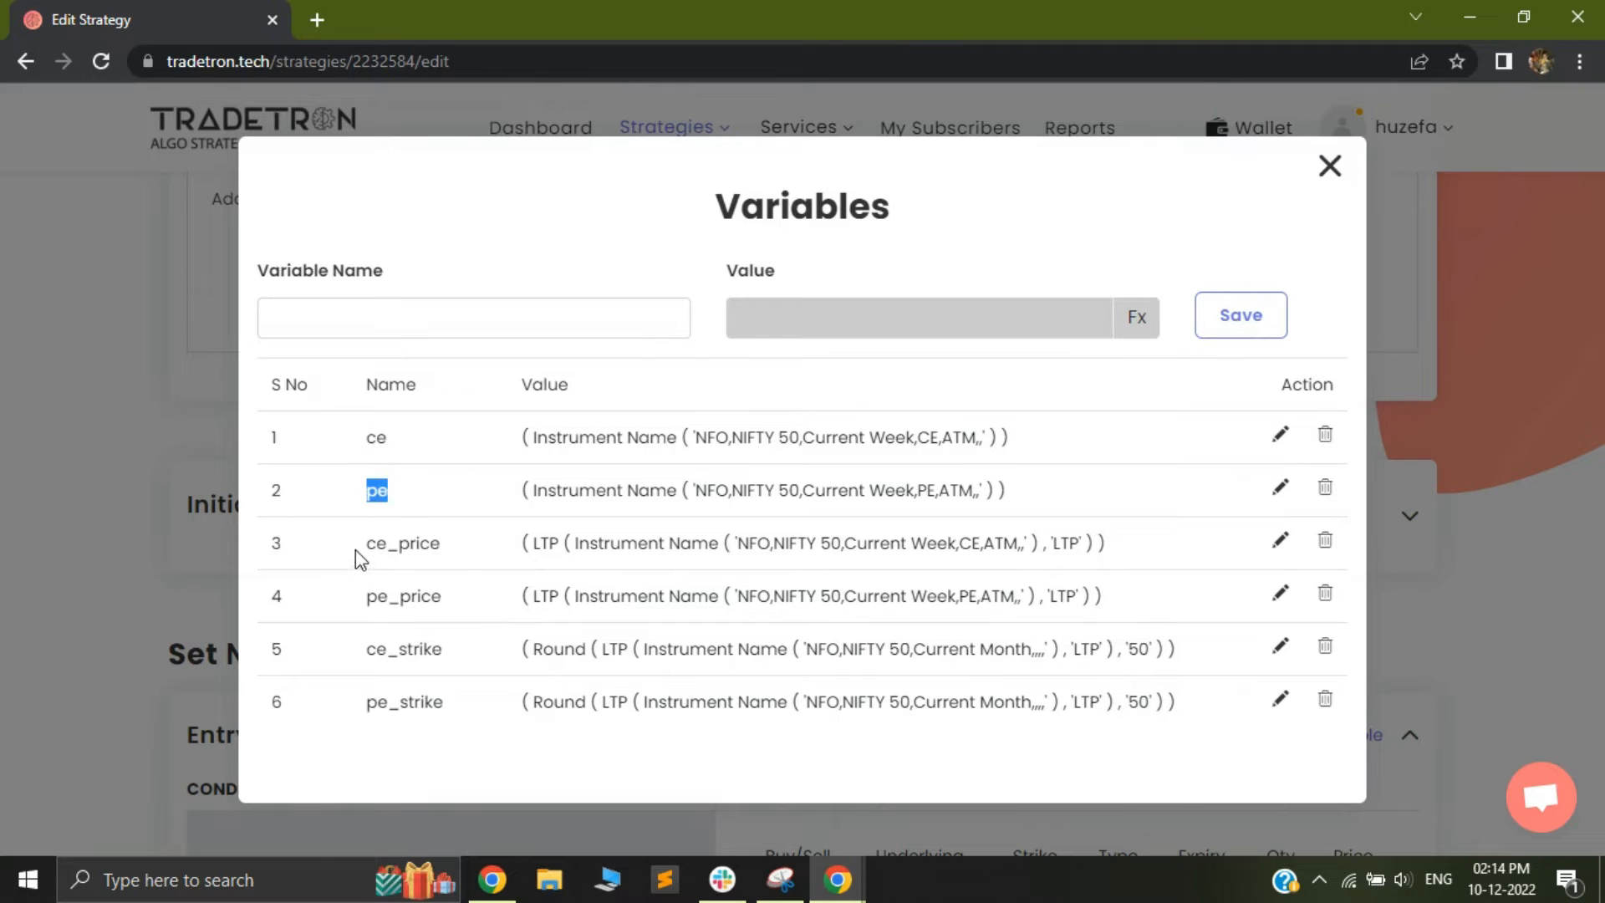
pyautogui.moveTo(355, 552); pyautogui.dragTo(458, 553)
pyautogui.moveTo(358, 650); pyautogui.dragTo(456, 661)
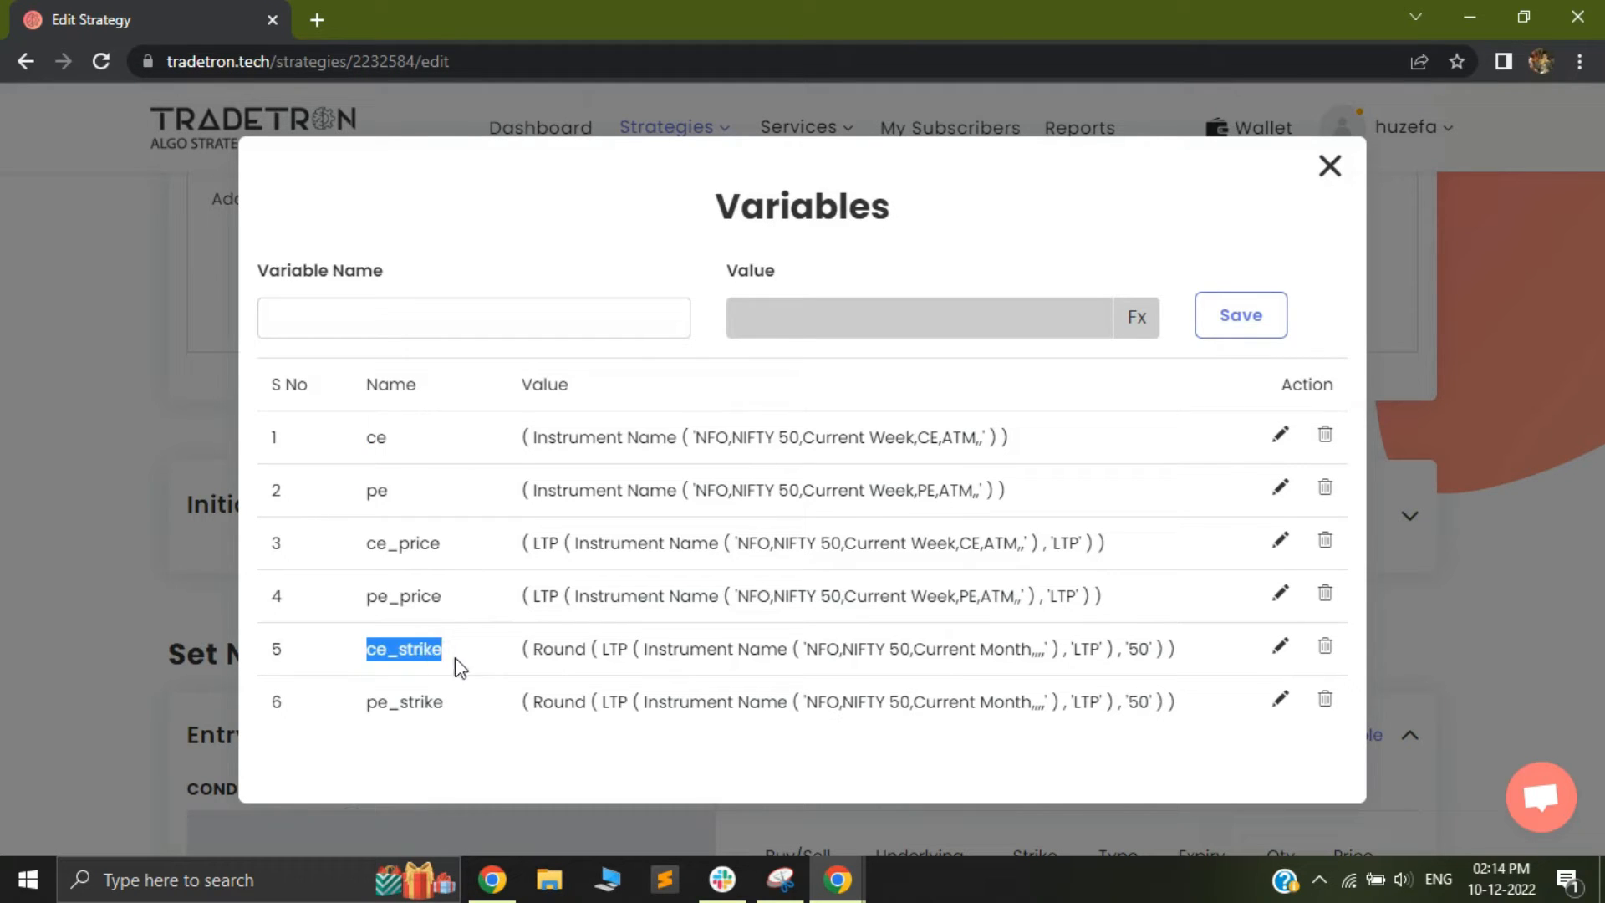
pyautogui.moveTo(366, 603); pyautogui.dragTo(452, 620)
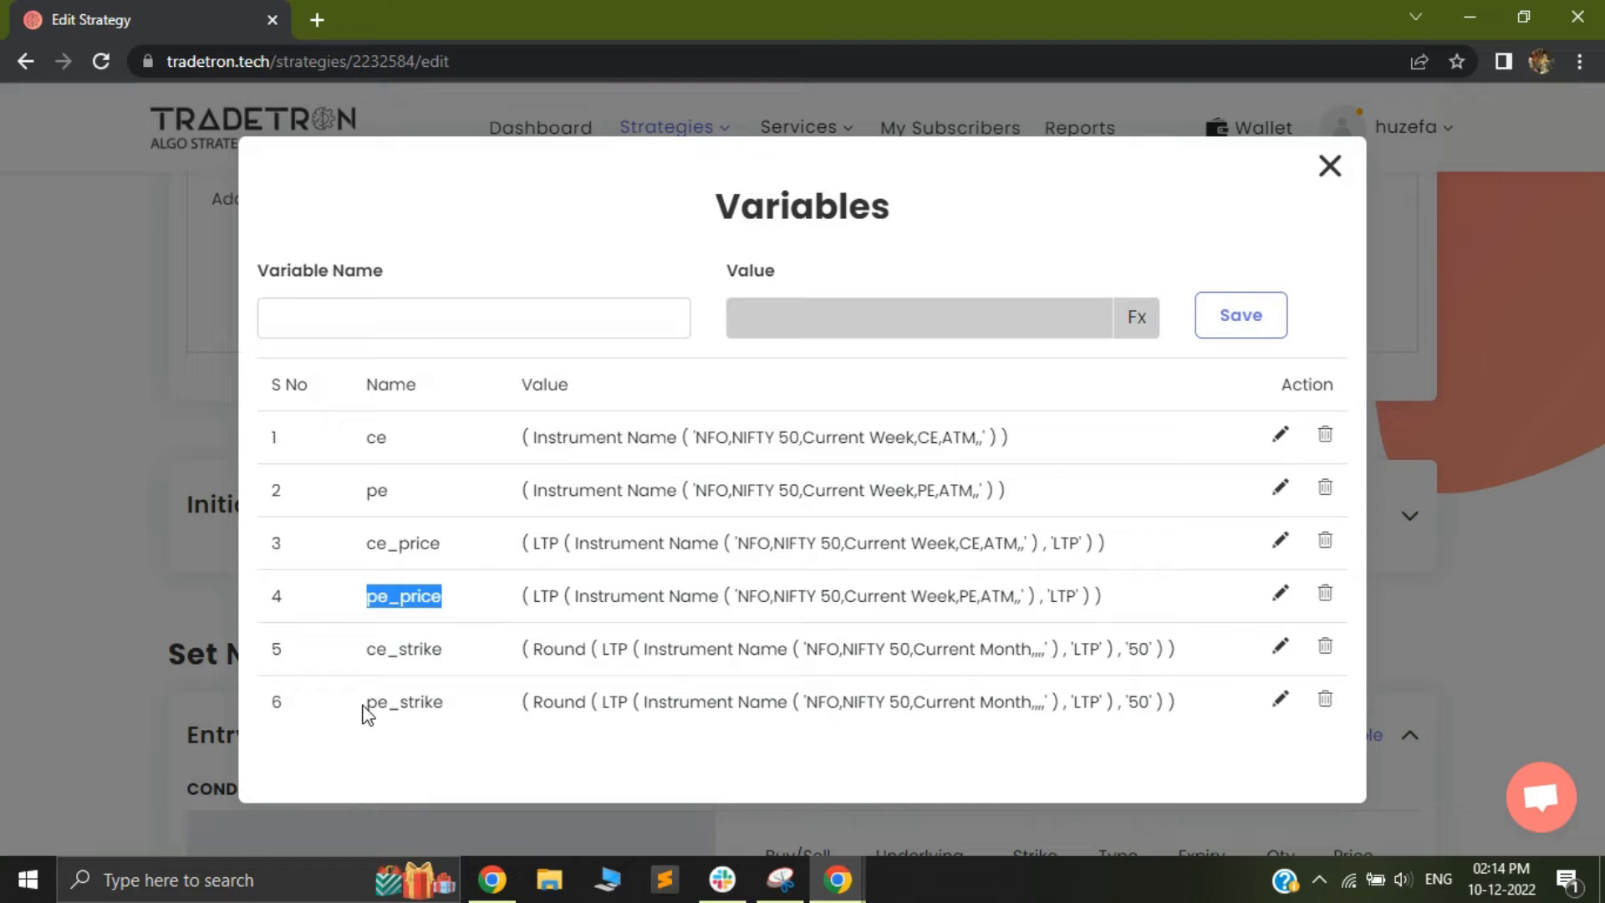
pyautogui.moveTo(363, 708); pyautogui.dragTo(464, 713)
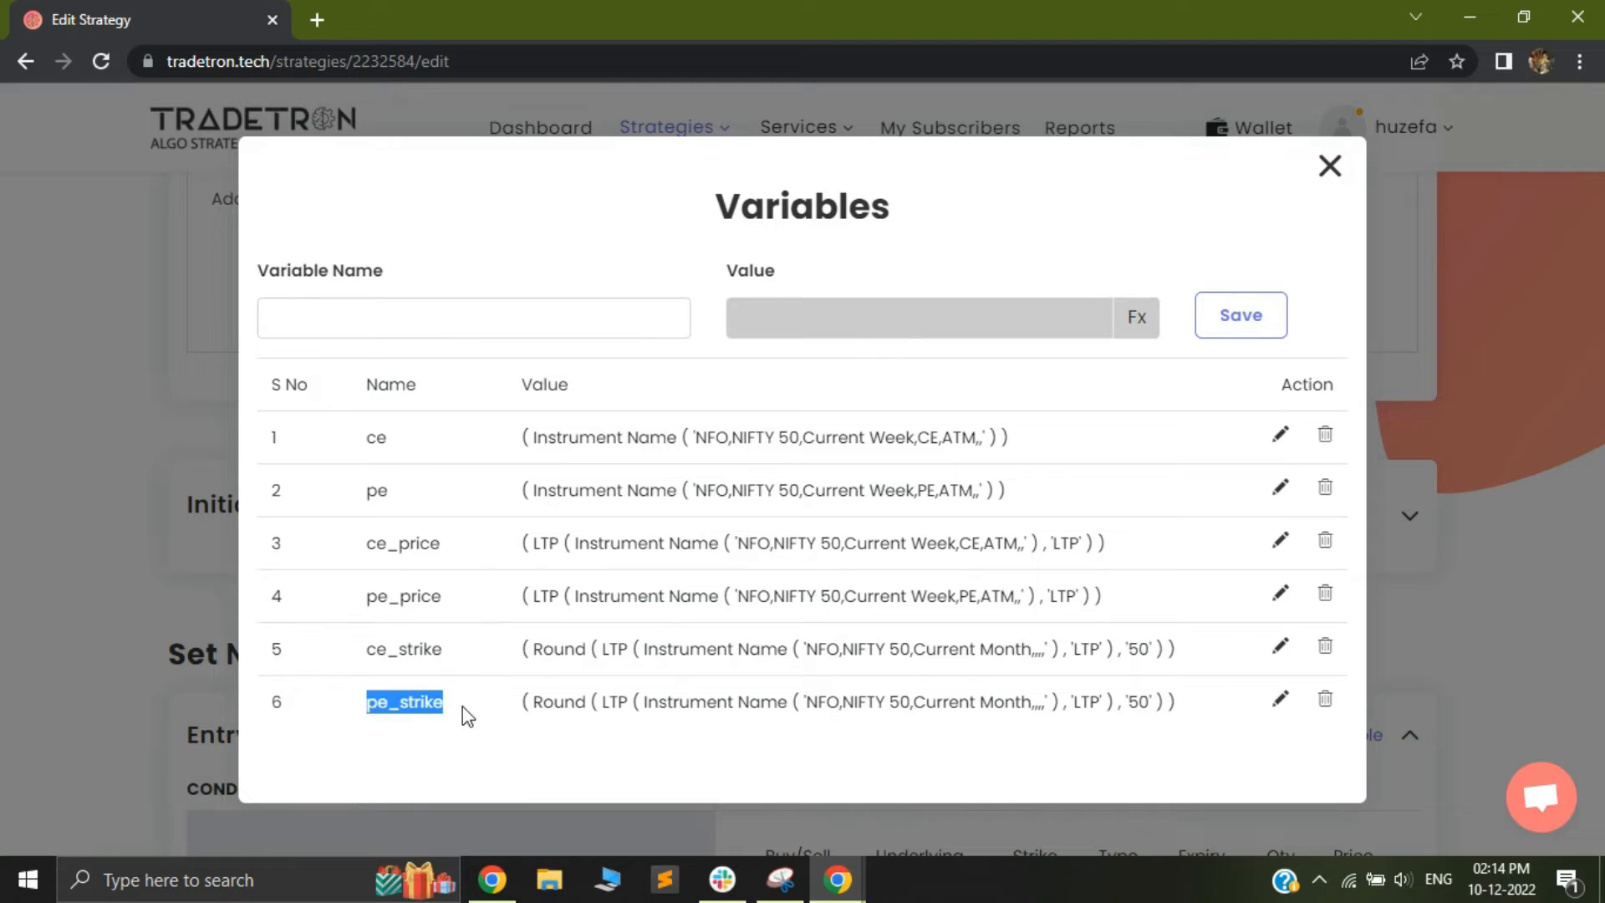
pyautogui.click(1266, 265)
pyautogui.click(1331, 167)
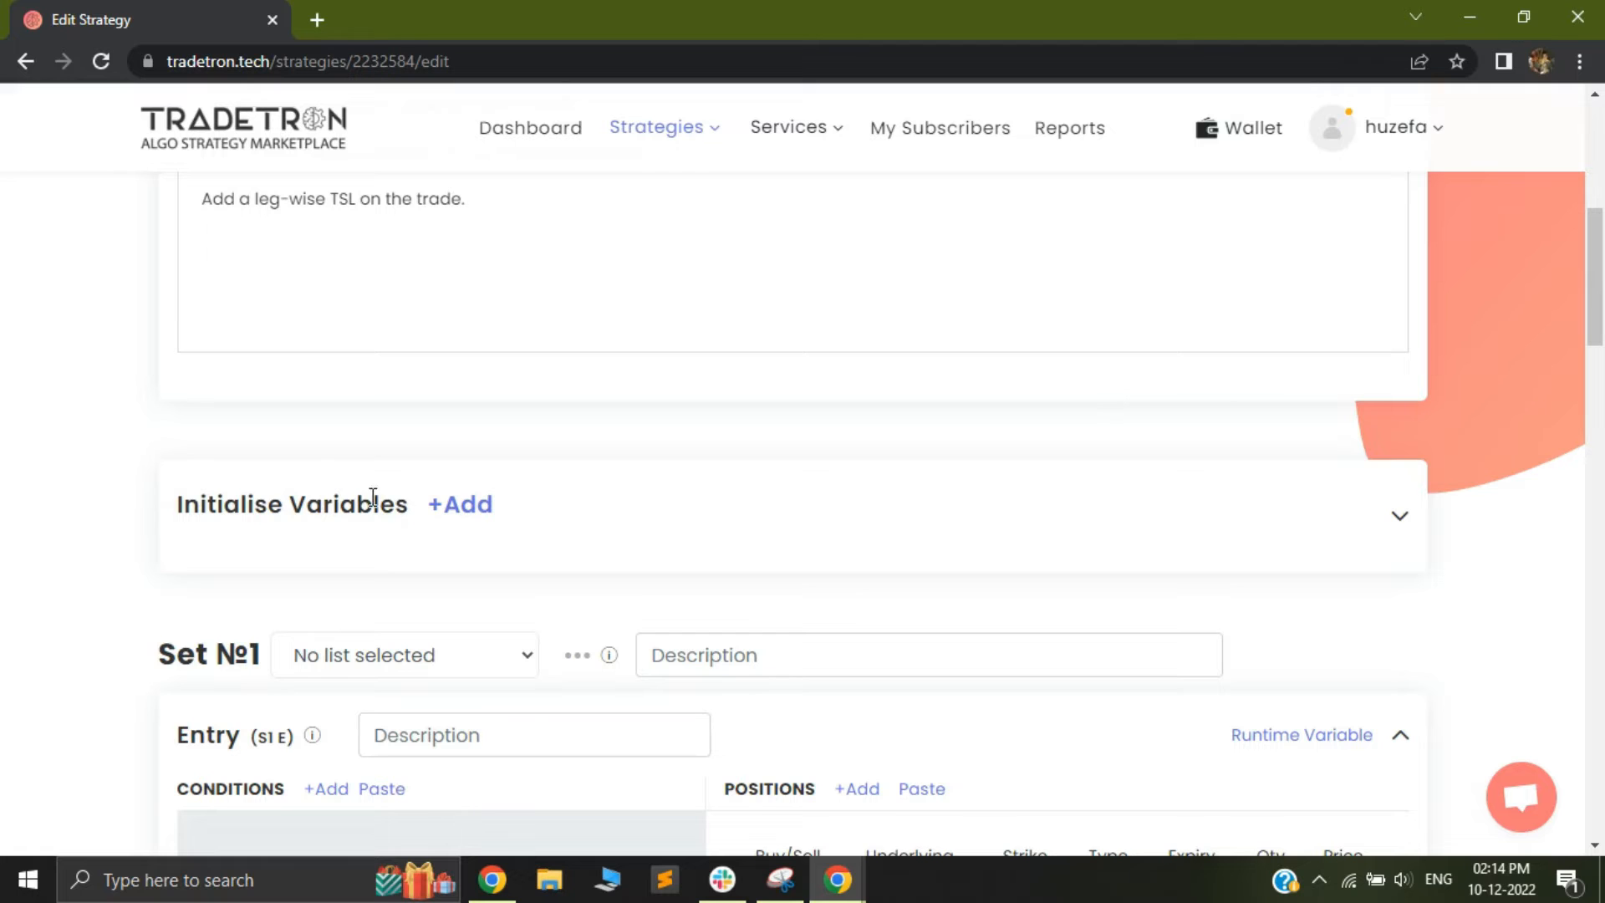
# Examine the Initialise Variables section and the Set 1 entry section below it
pyautogui.scroll(-3, 350, 514)
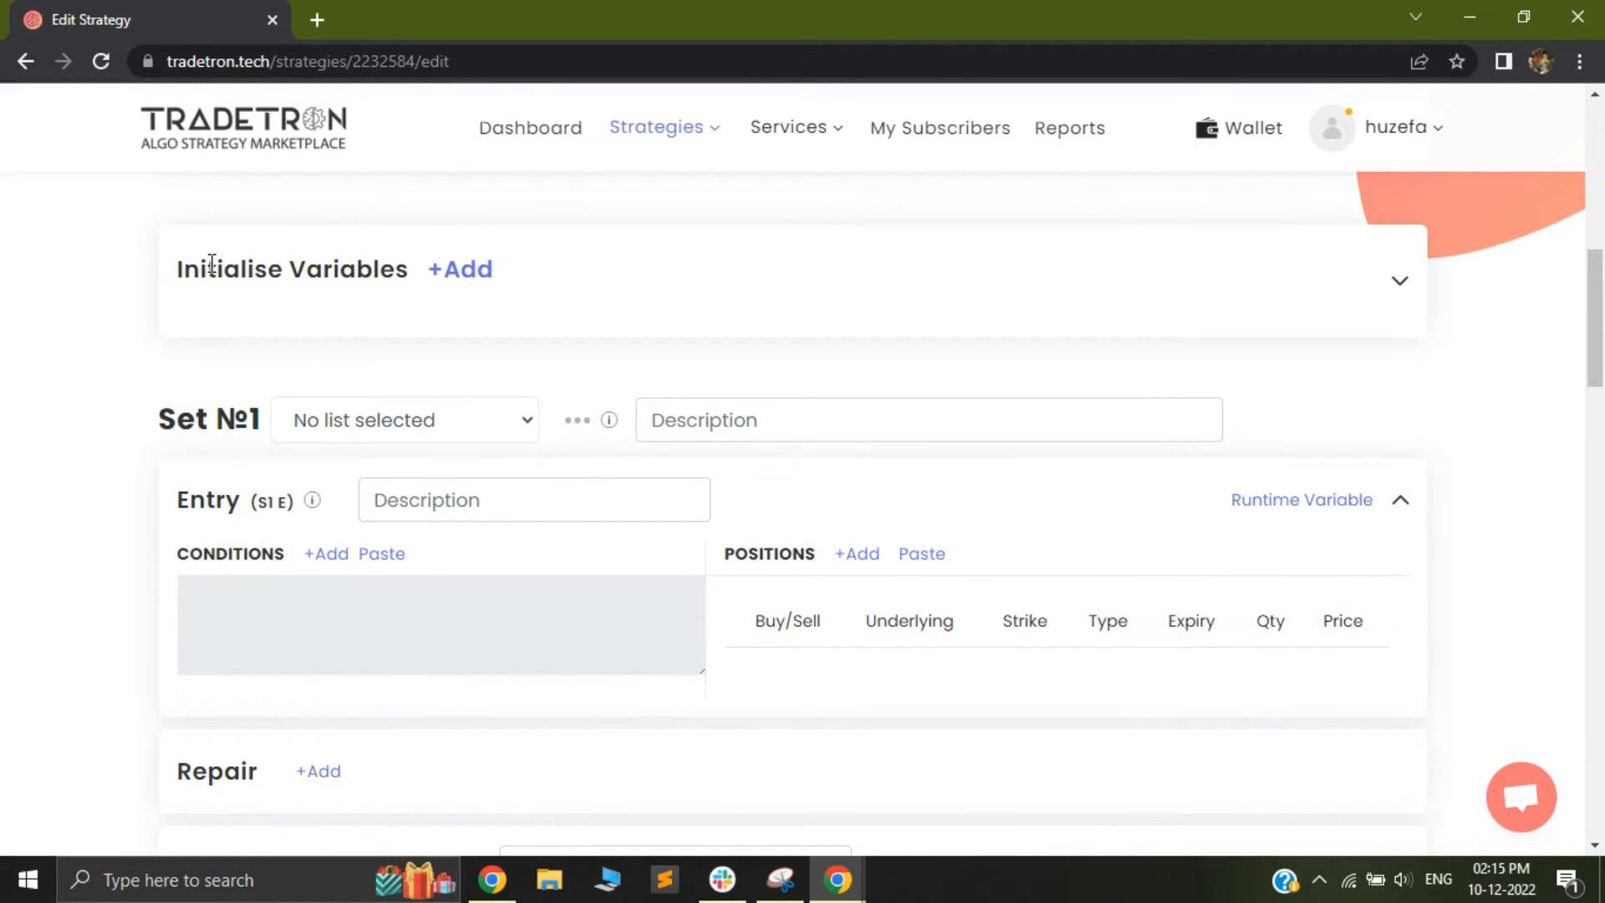
pyautogui.moveTo(167, 270); pyautogui.dragTo(418, 290)
pyautogui.scroll(-1, 196, 399)
pyautogui.scroll(1, 191, 400)
pyautogui.scroll(-2, 168, 424)
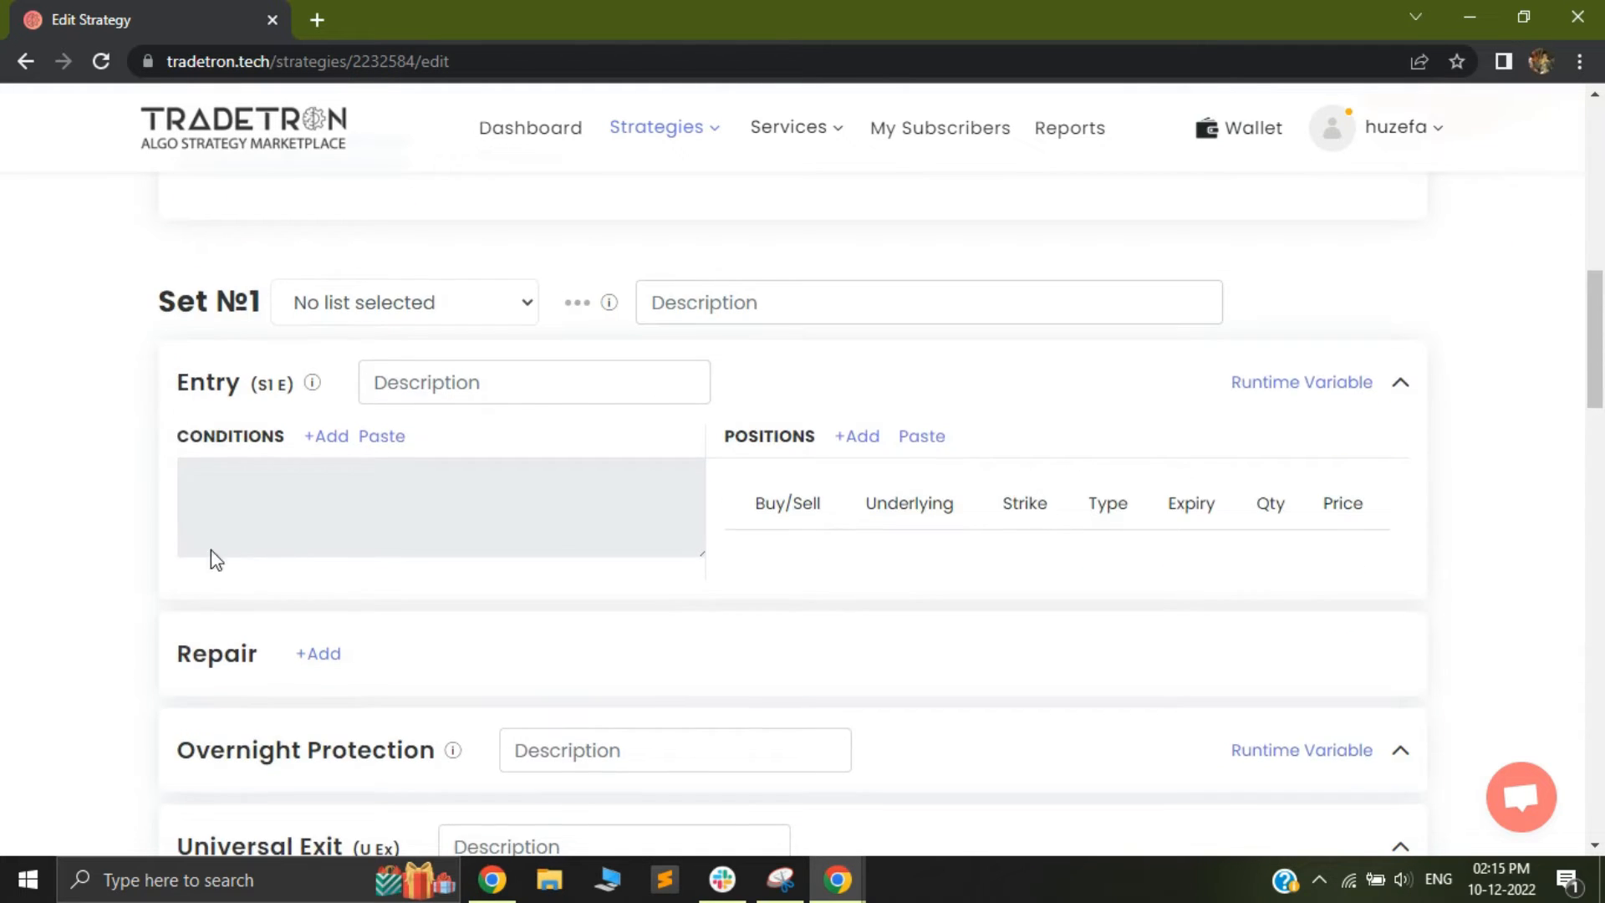
pyautogui.scroll(-5, 211, 549)
pyautogui.scroll(6, 377, 506)
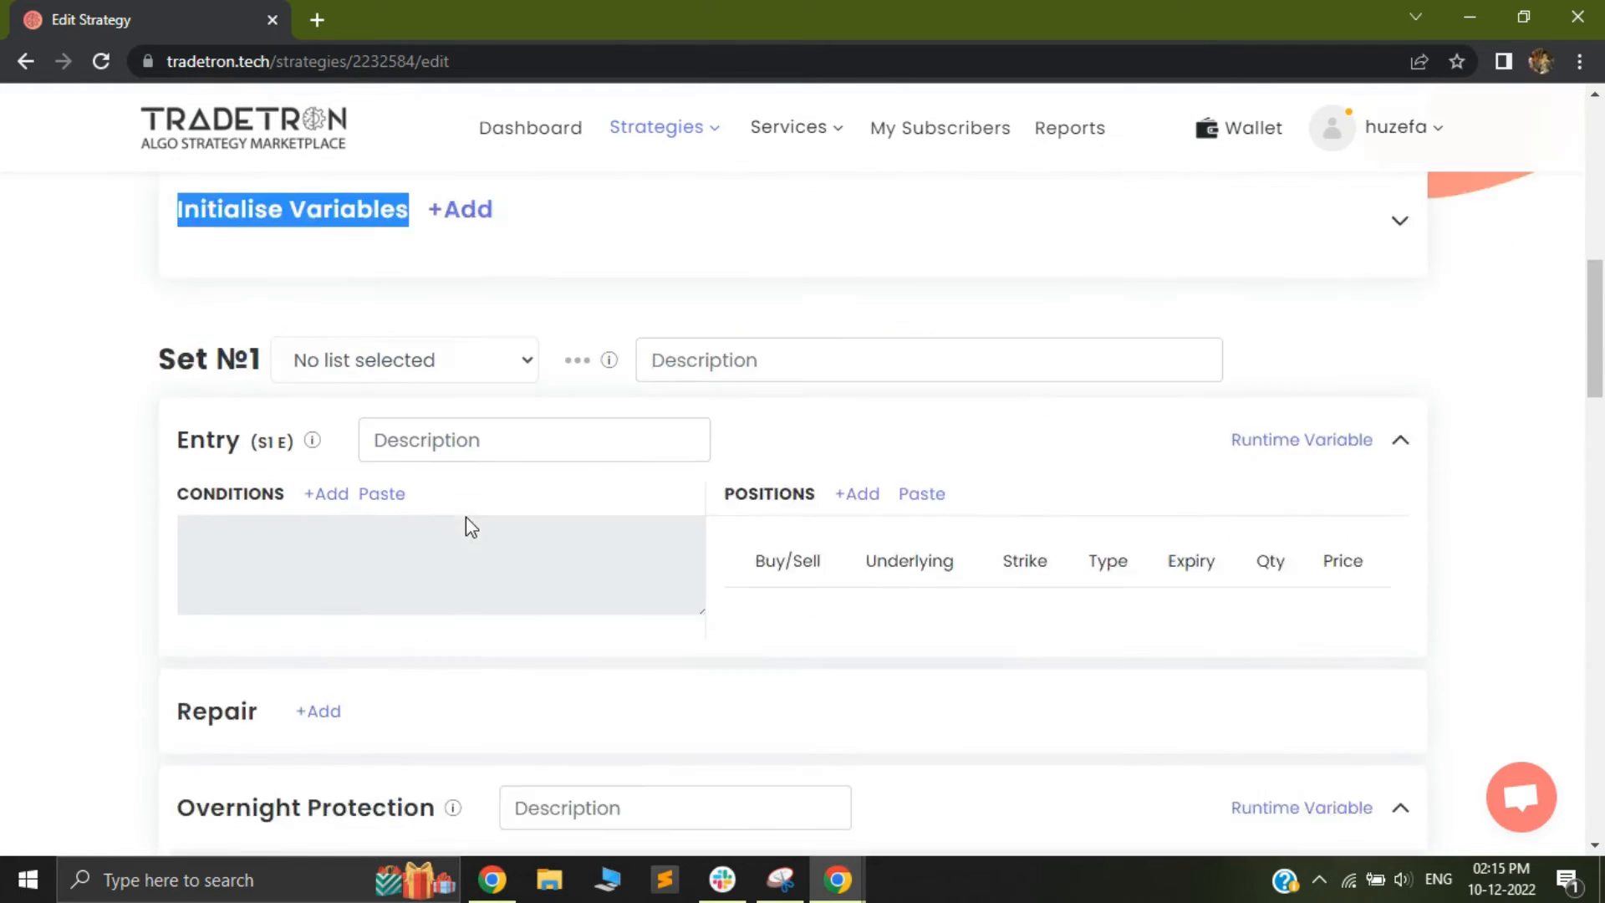
pyautogui.click(571, 310)
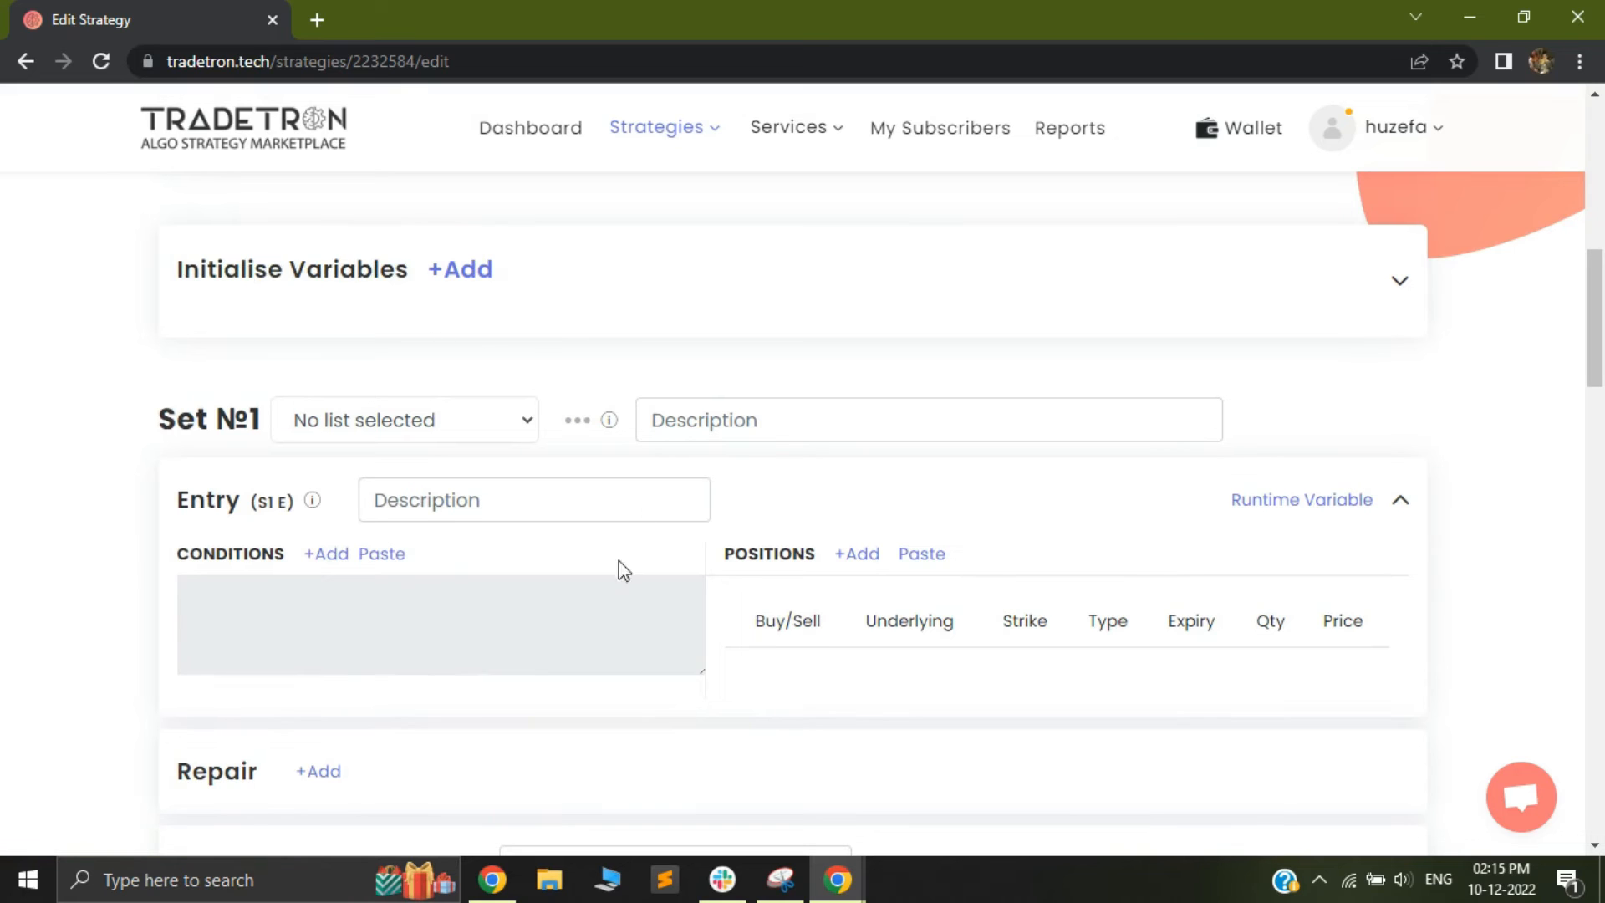
# Start the Set 1 entry conditions with two AND rows and add the Time keyword for exchange NSE to the first
pyautogui.click(325, 557)
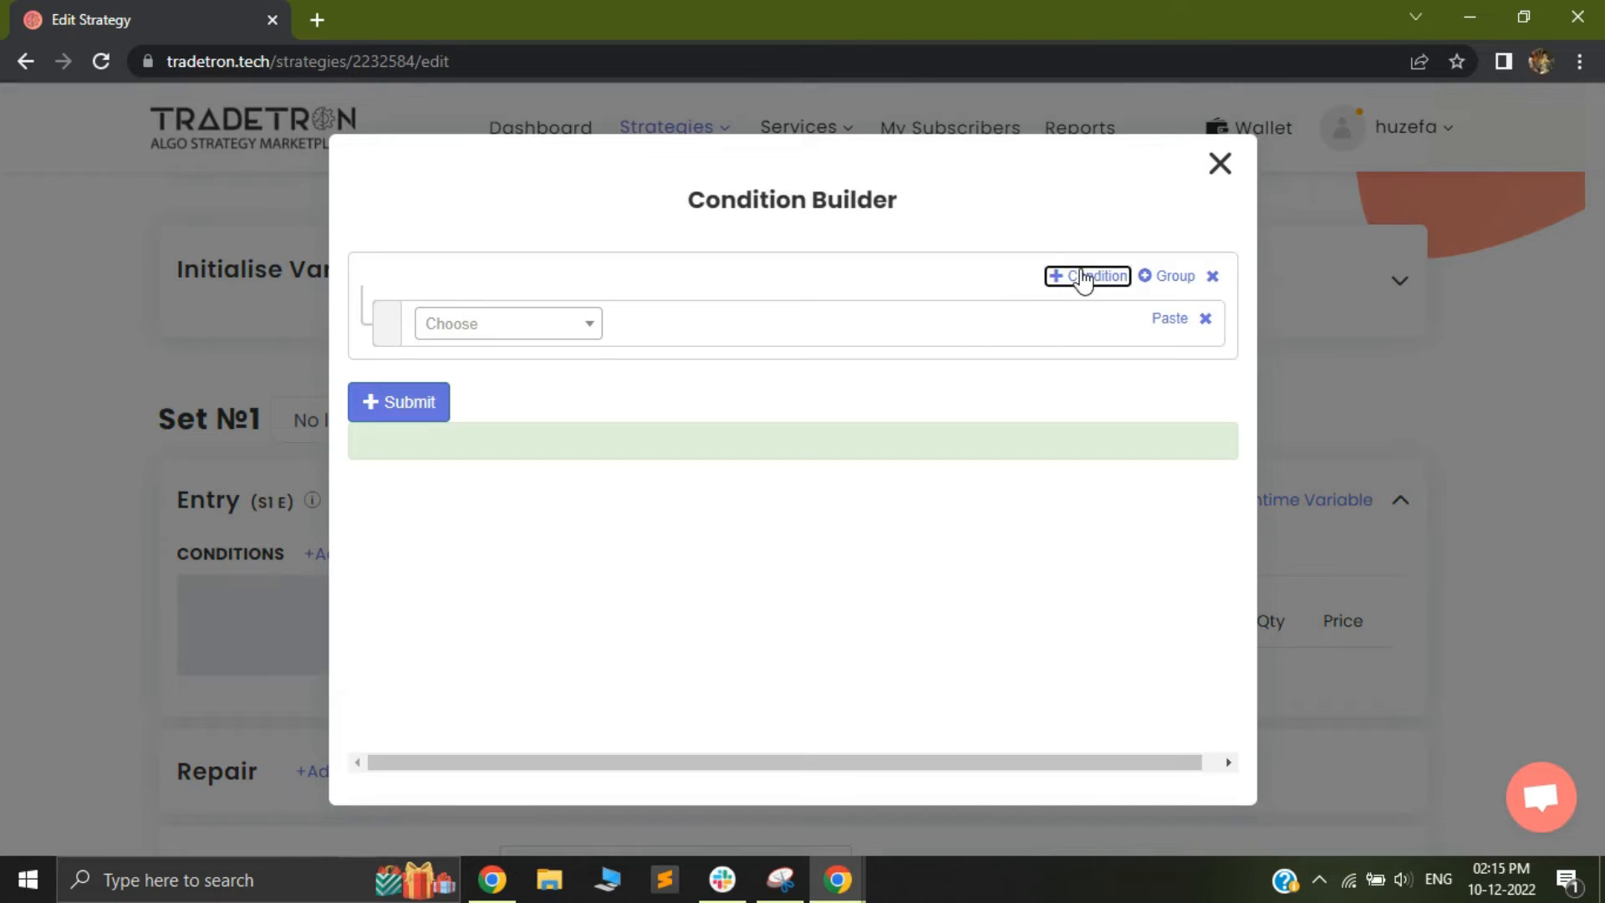
pyautogui.click(1083, 276)
pyautogui.click(508, 345)
pyautogui.write('time')
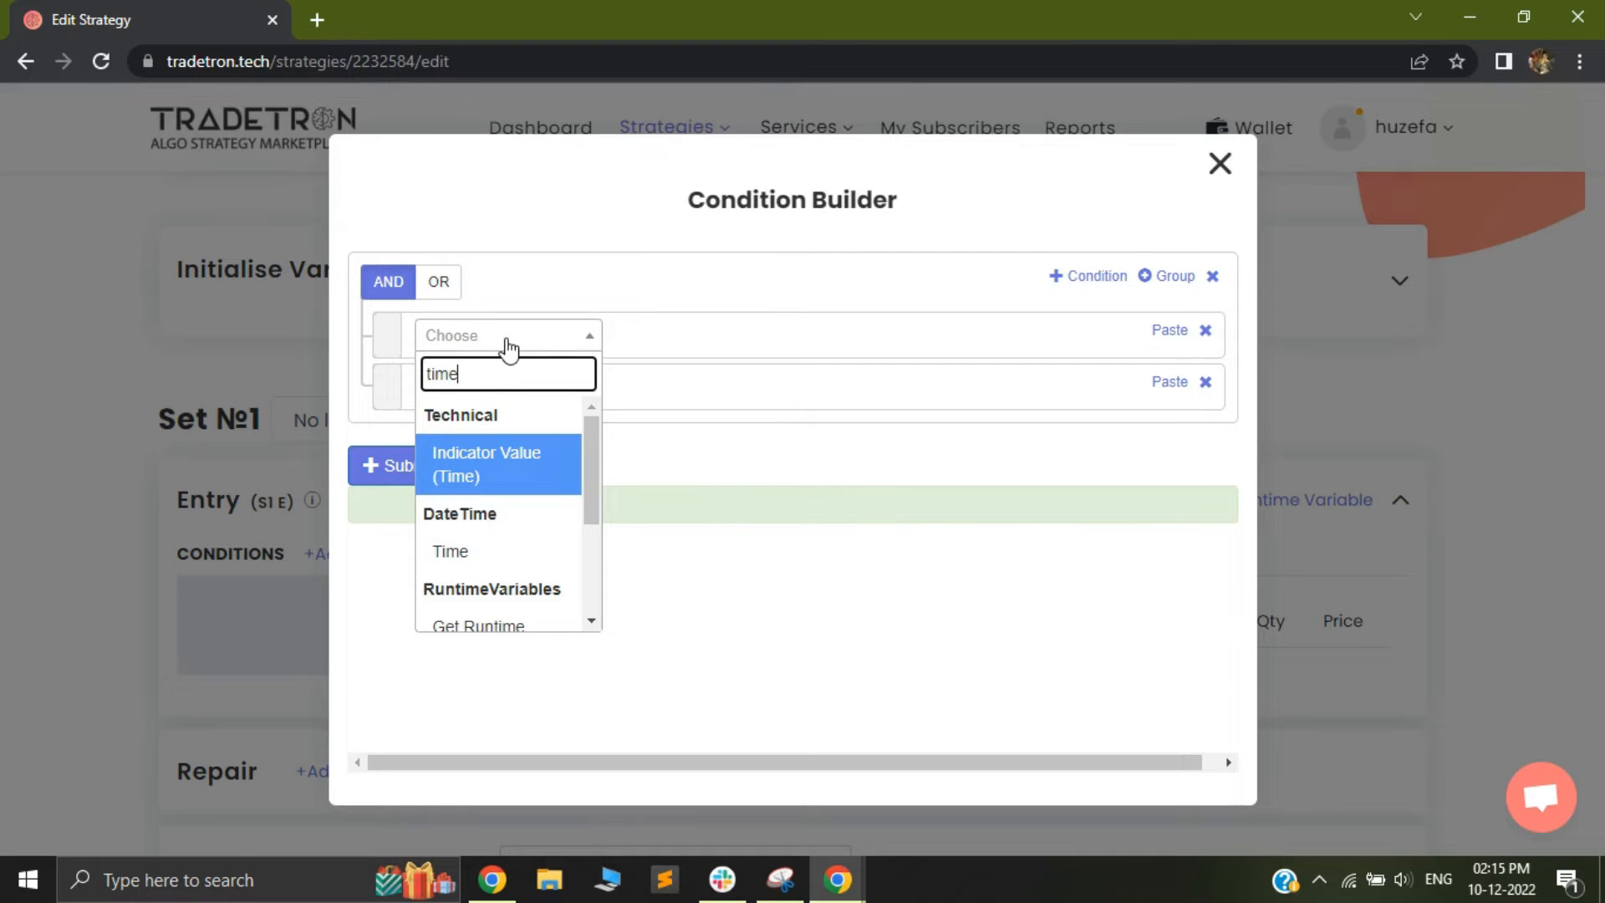
pyautogui.click(500, 547)
pyautogui.click(874, 695)
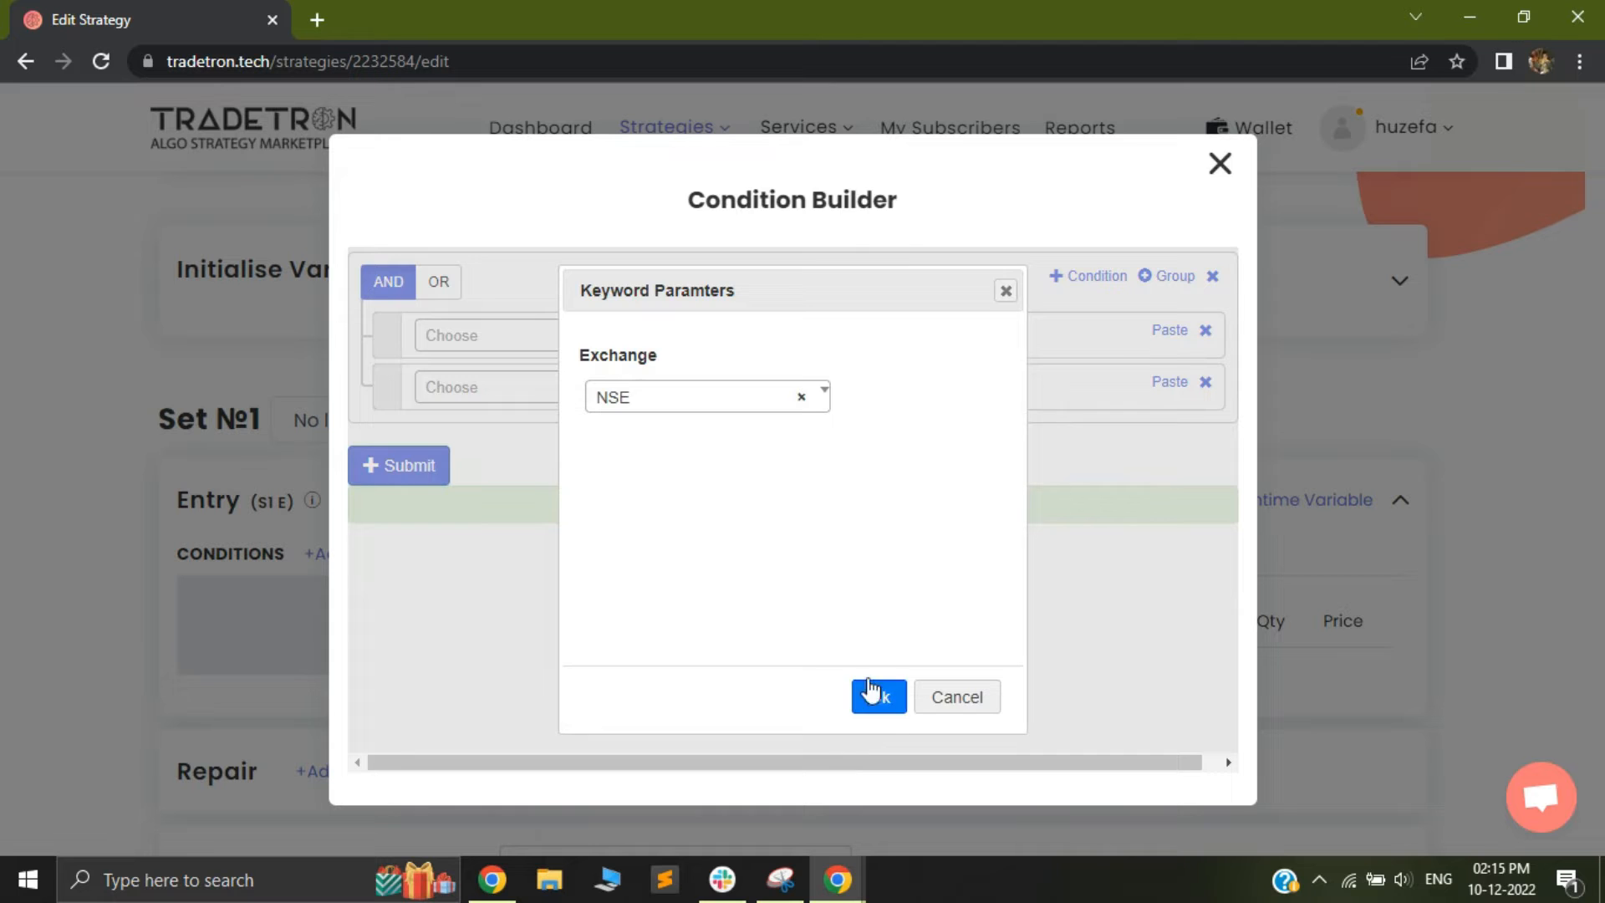
# Complete the first entry condition so that Time is greater than the Number 920
pyautogui.click(456, 336)
pyautogui.write('>')
pyautogui.click(444, 458)
pyautogui.click(490, 336)
pyautogui.write('9')
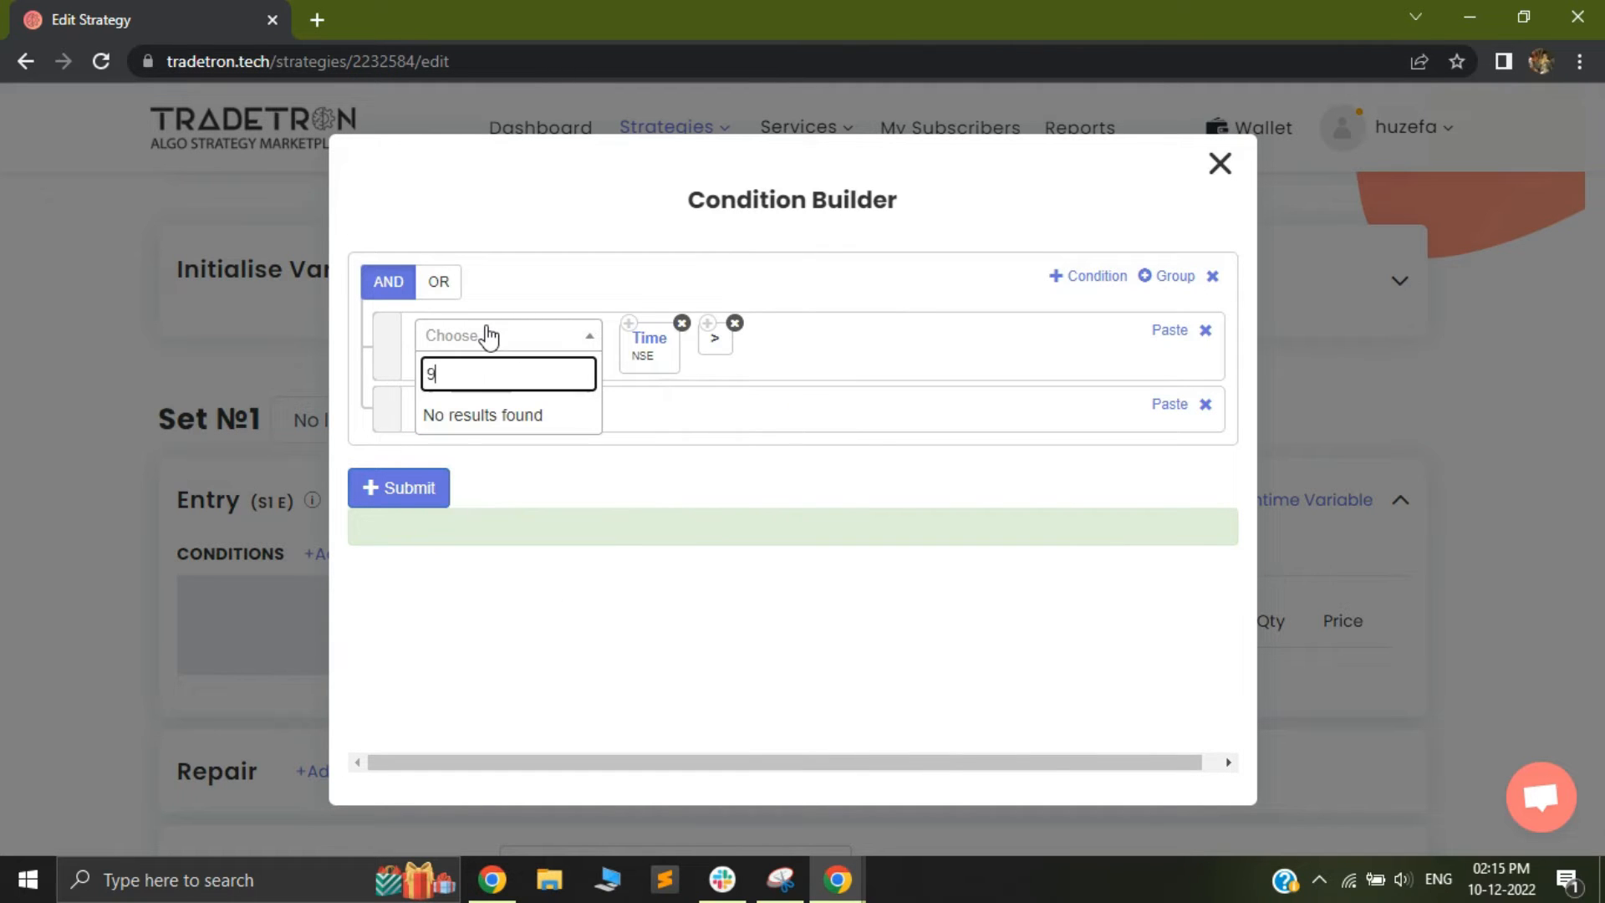
pyautogui.press('BackSpace')
pyautogui.write('num')
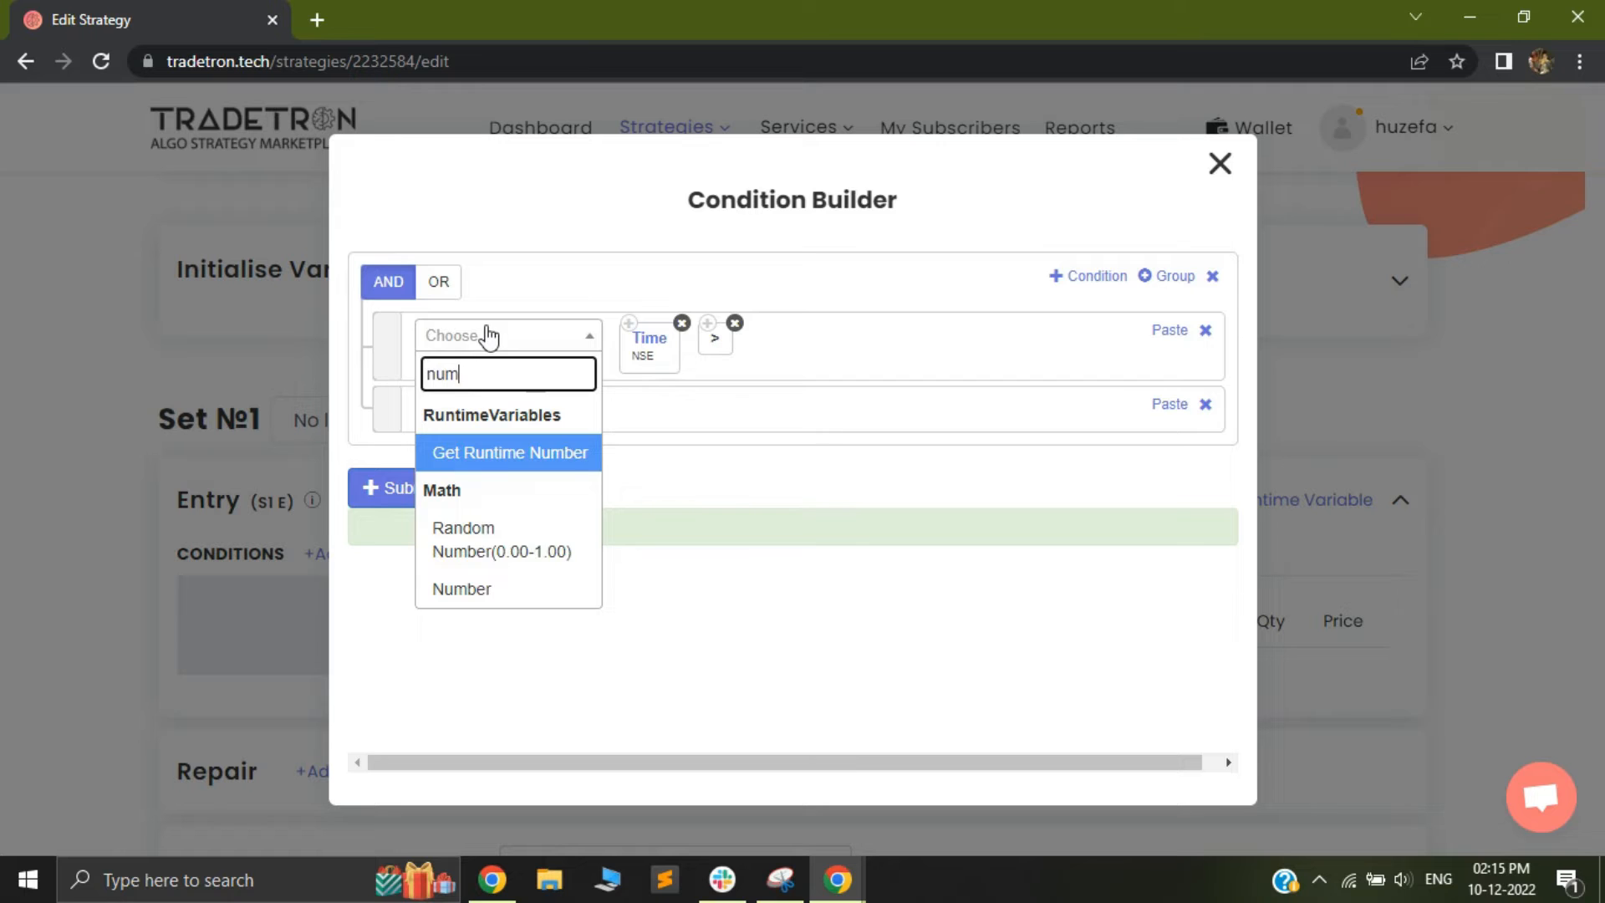
pyautogui.click(503, 605)
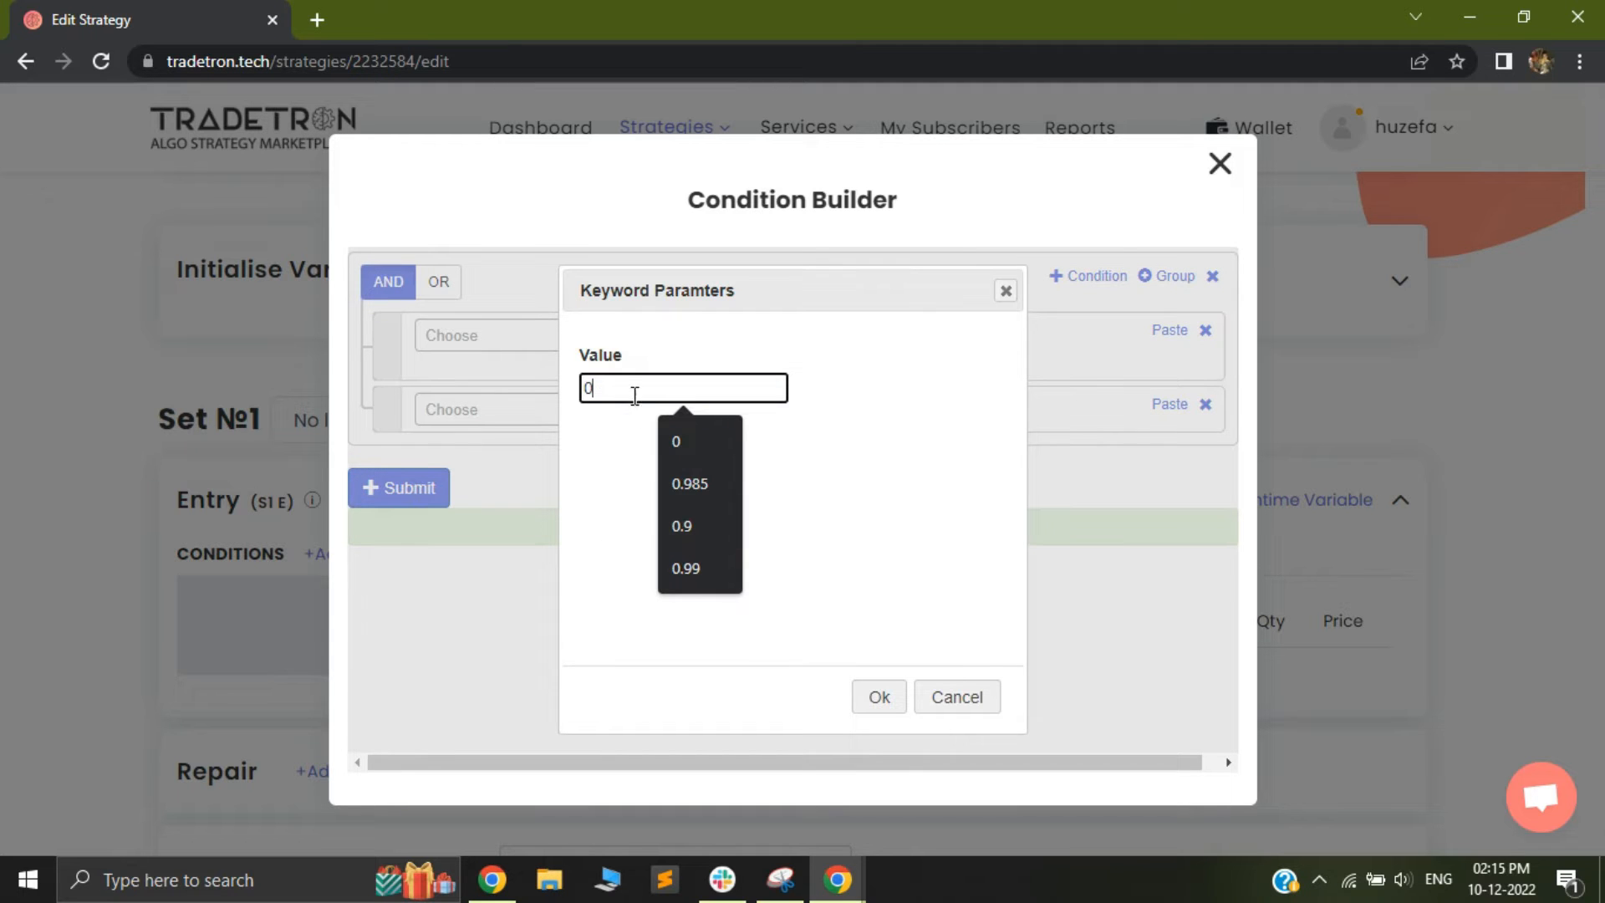
pyautogui.write('920')
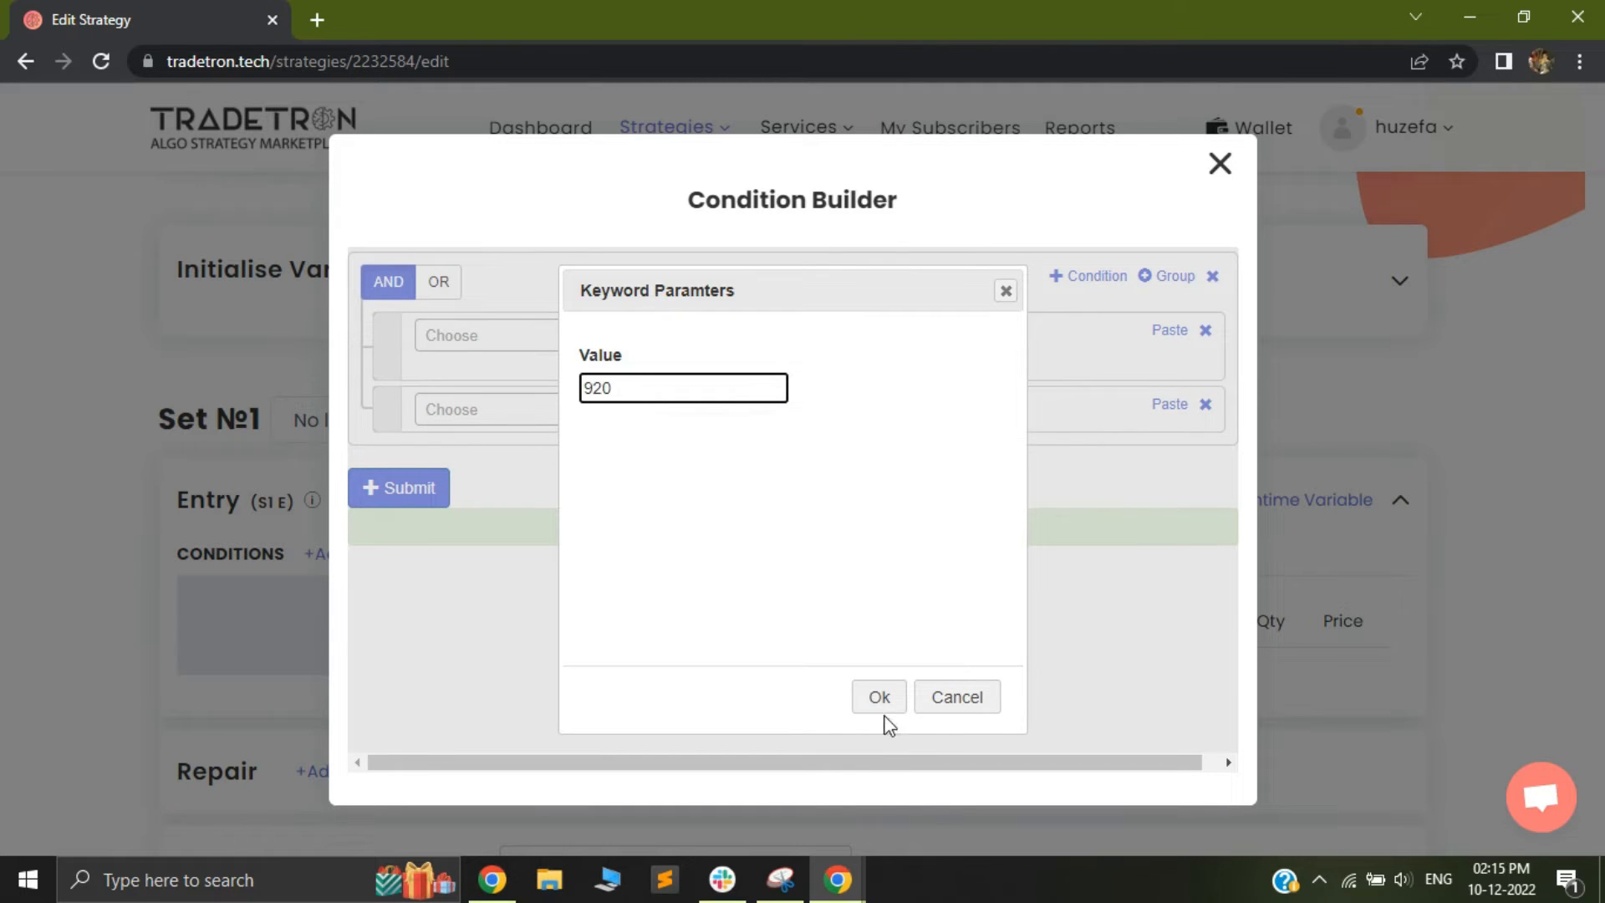
pyautogui.click(878, 697)
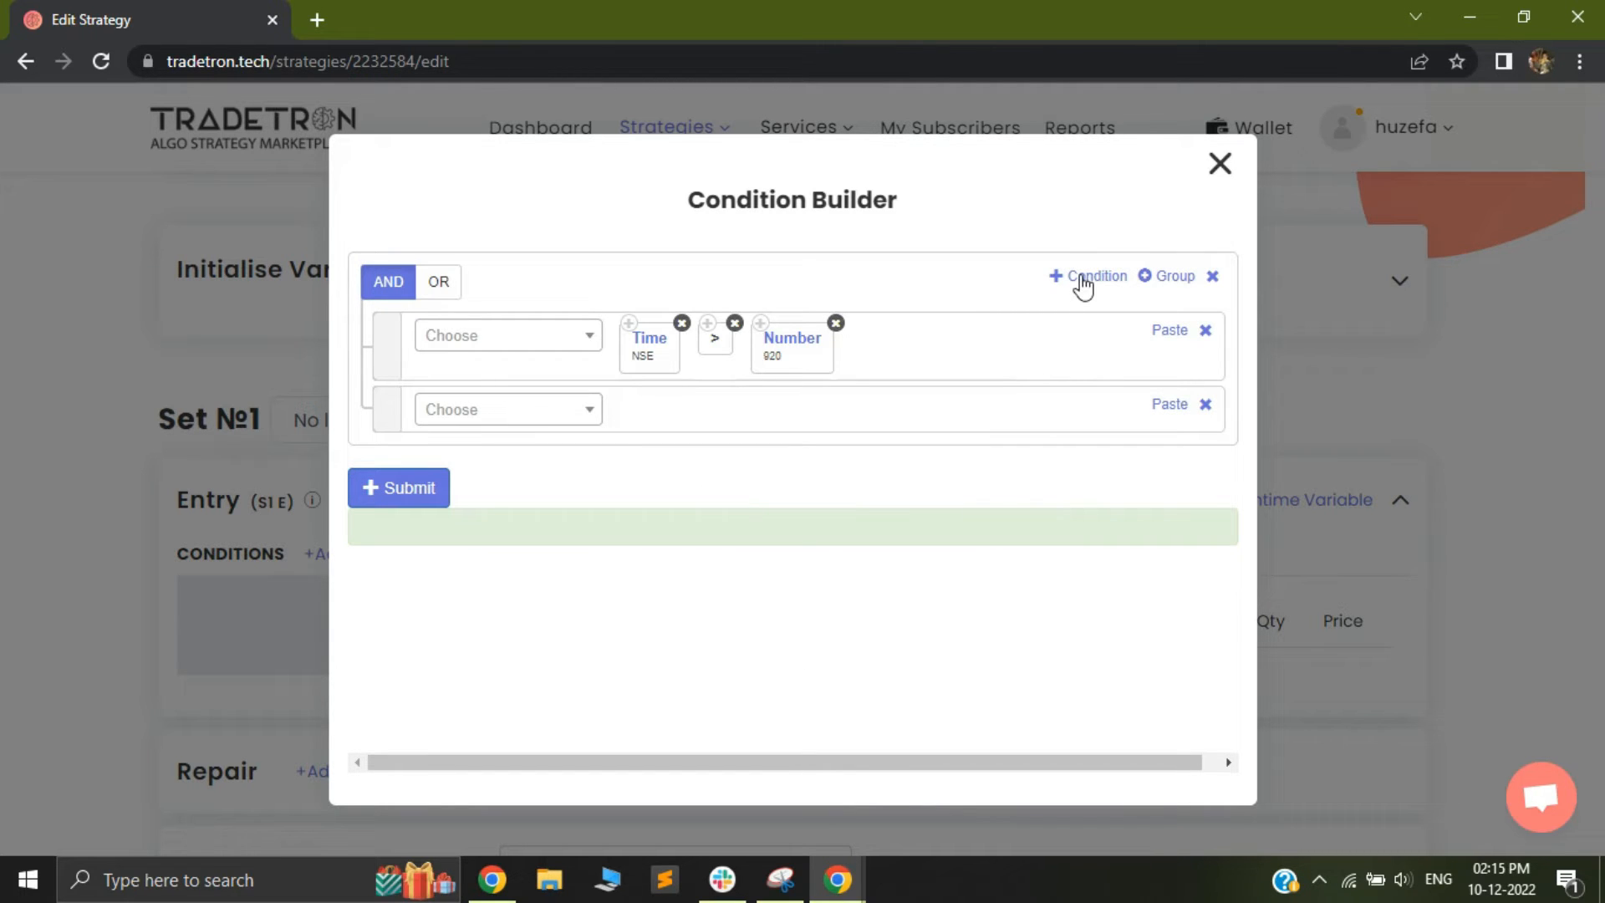
# Add the Positions Detail keyword to the second entry condition and set its condition type to Entry
pyautogui.click(474, 418)
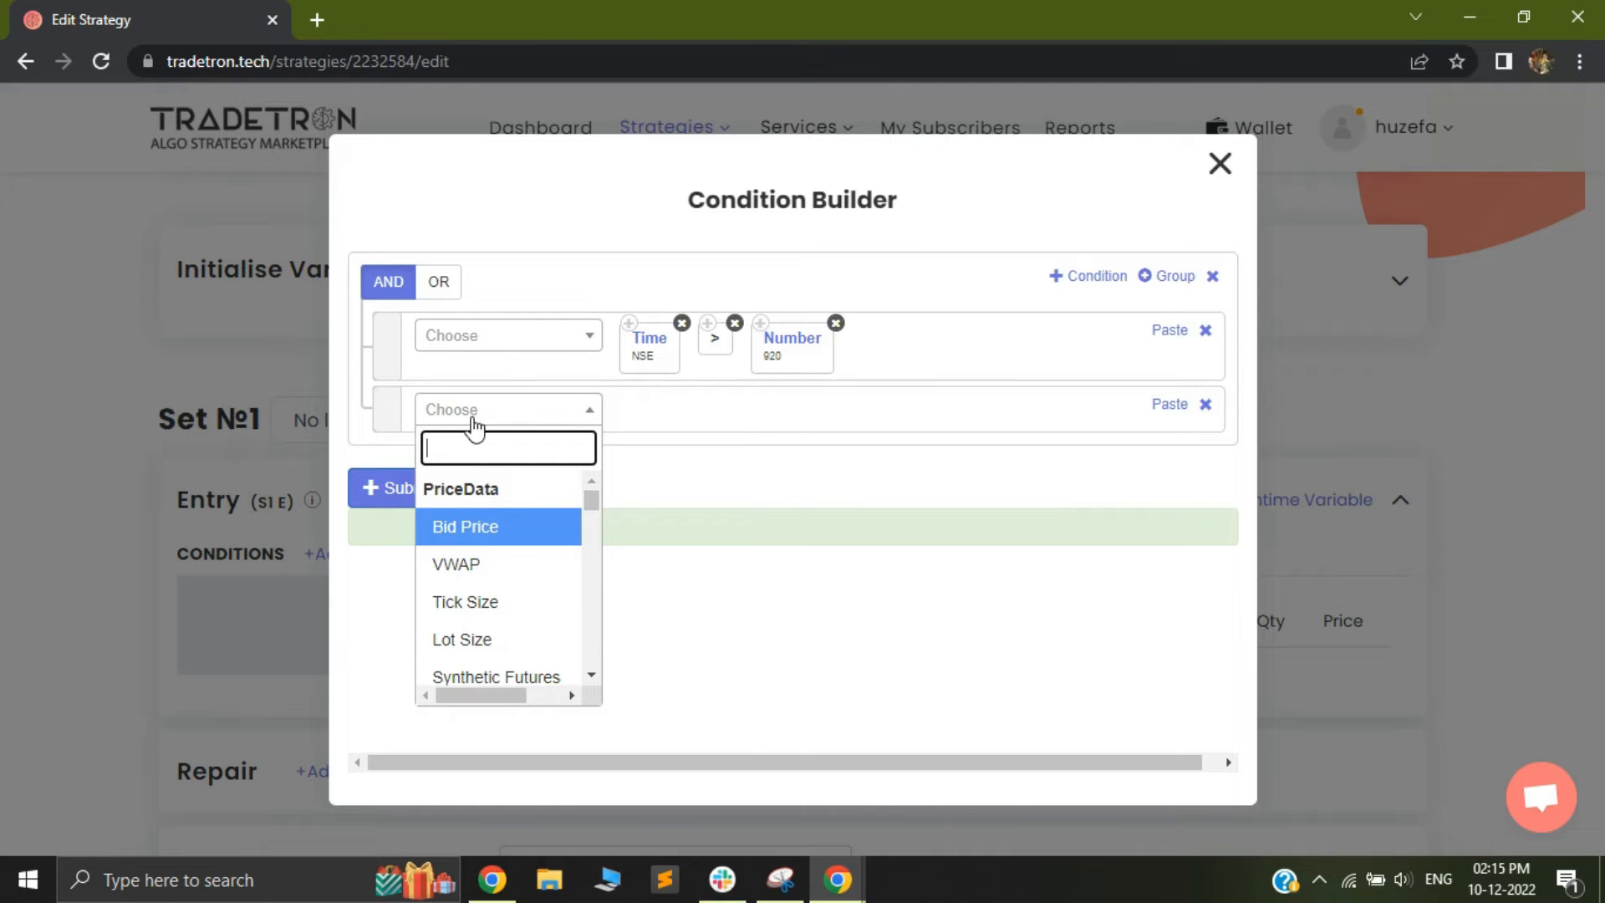
pyautogui.write('pos')
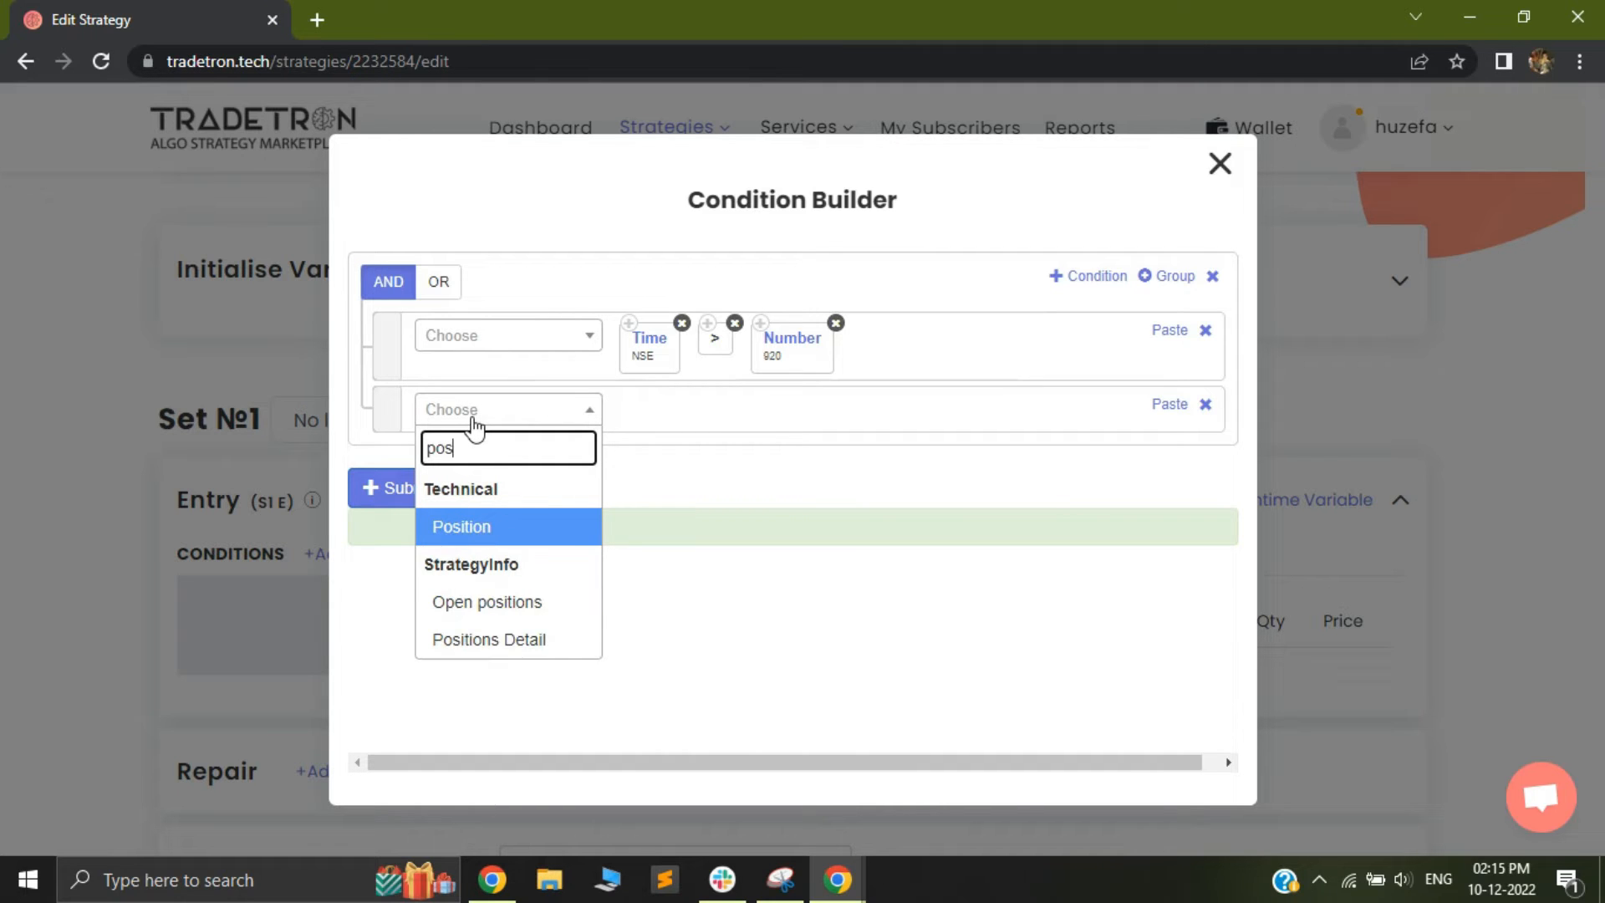
pyautogui.click(483, 640)
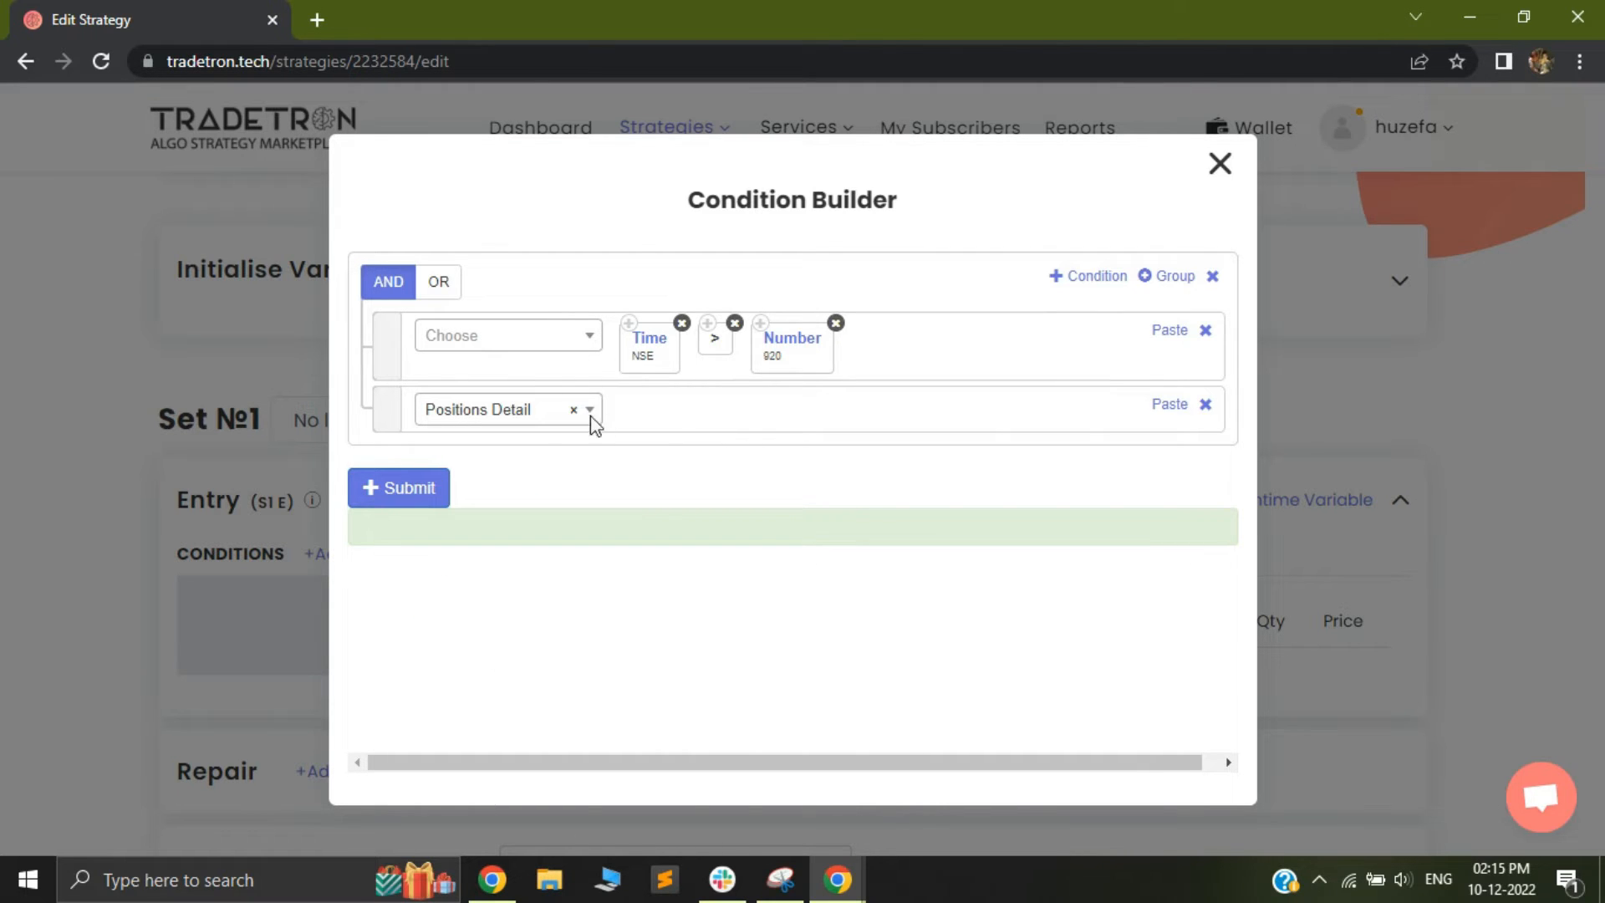
pyautogui.click(655, 381)
pyautogui.click(633, 500)
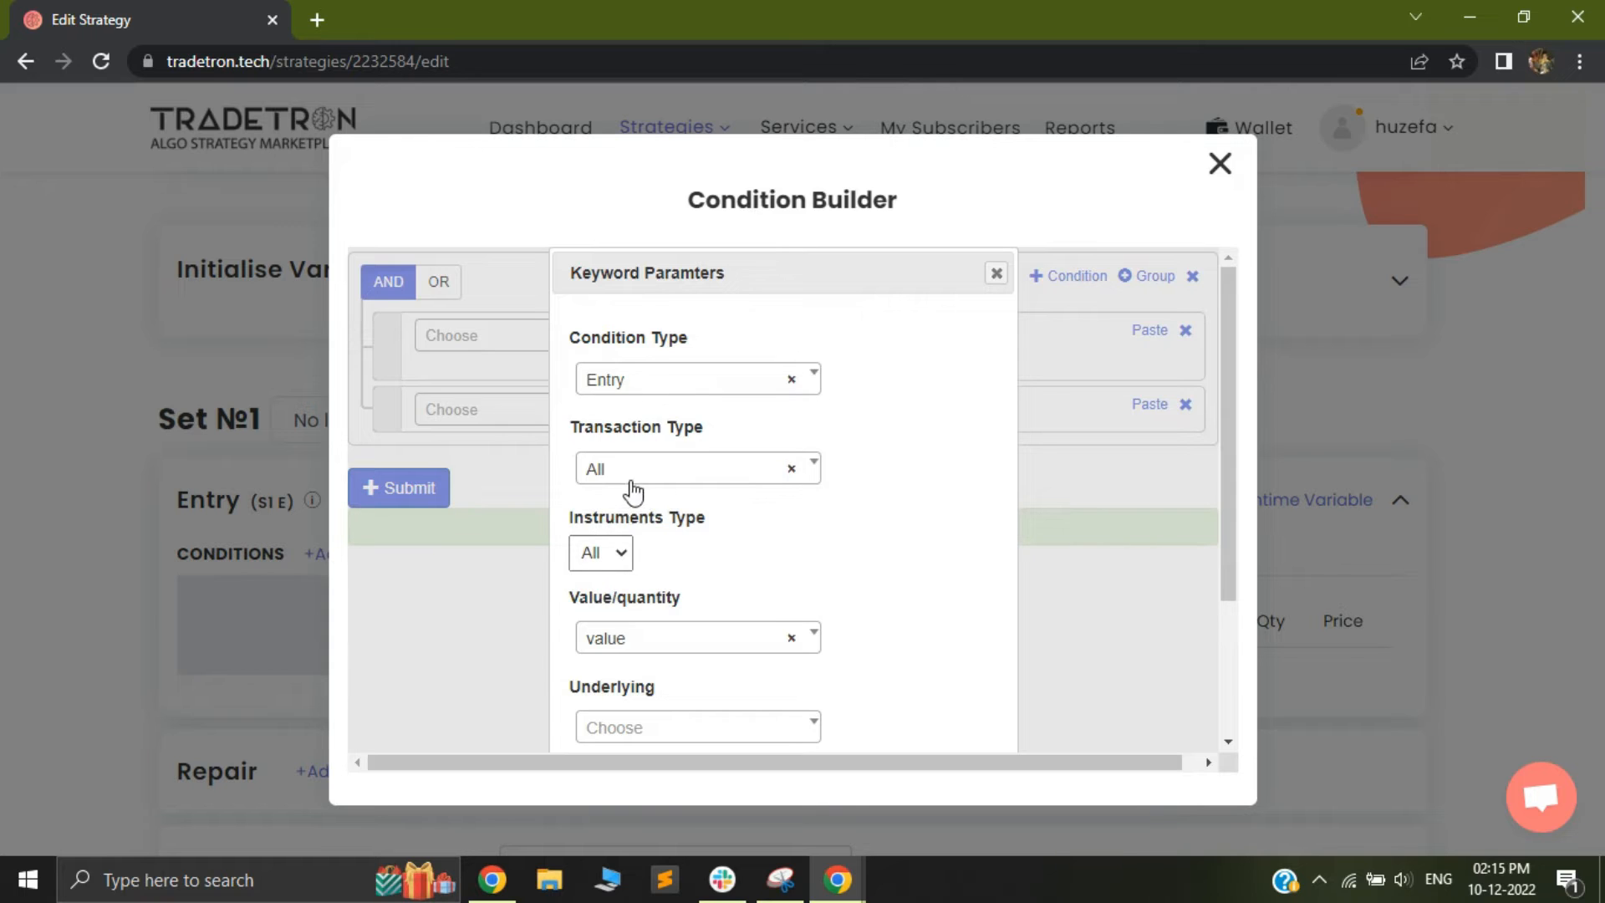
# Set the Positions Detail keyword to return quantity for the underlying NIFTY 50
pyautogui.scroll(-3, 631, 535)
pyautogui.click(648, 438)
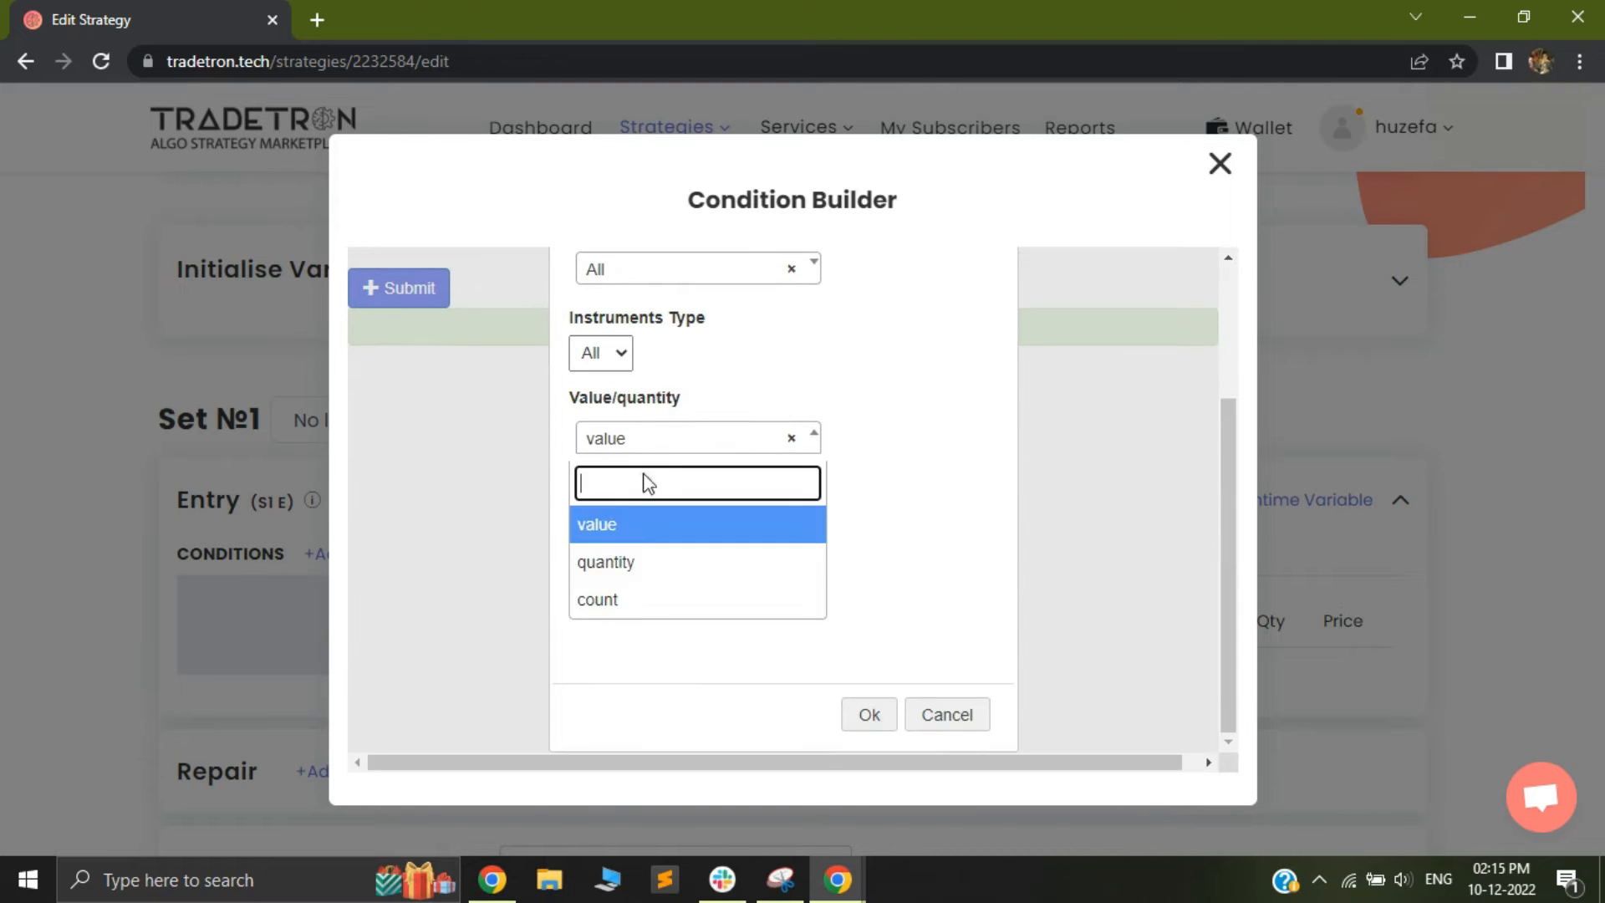
pyautogui.click(635, 565)
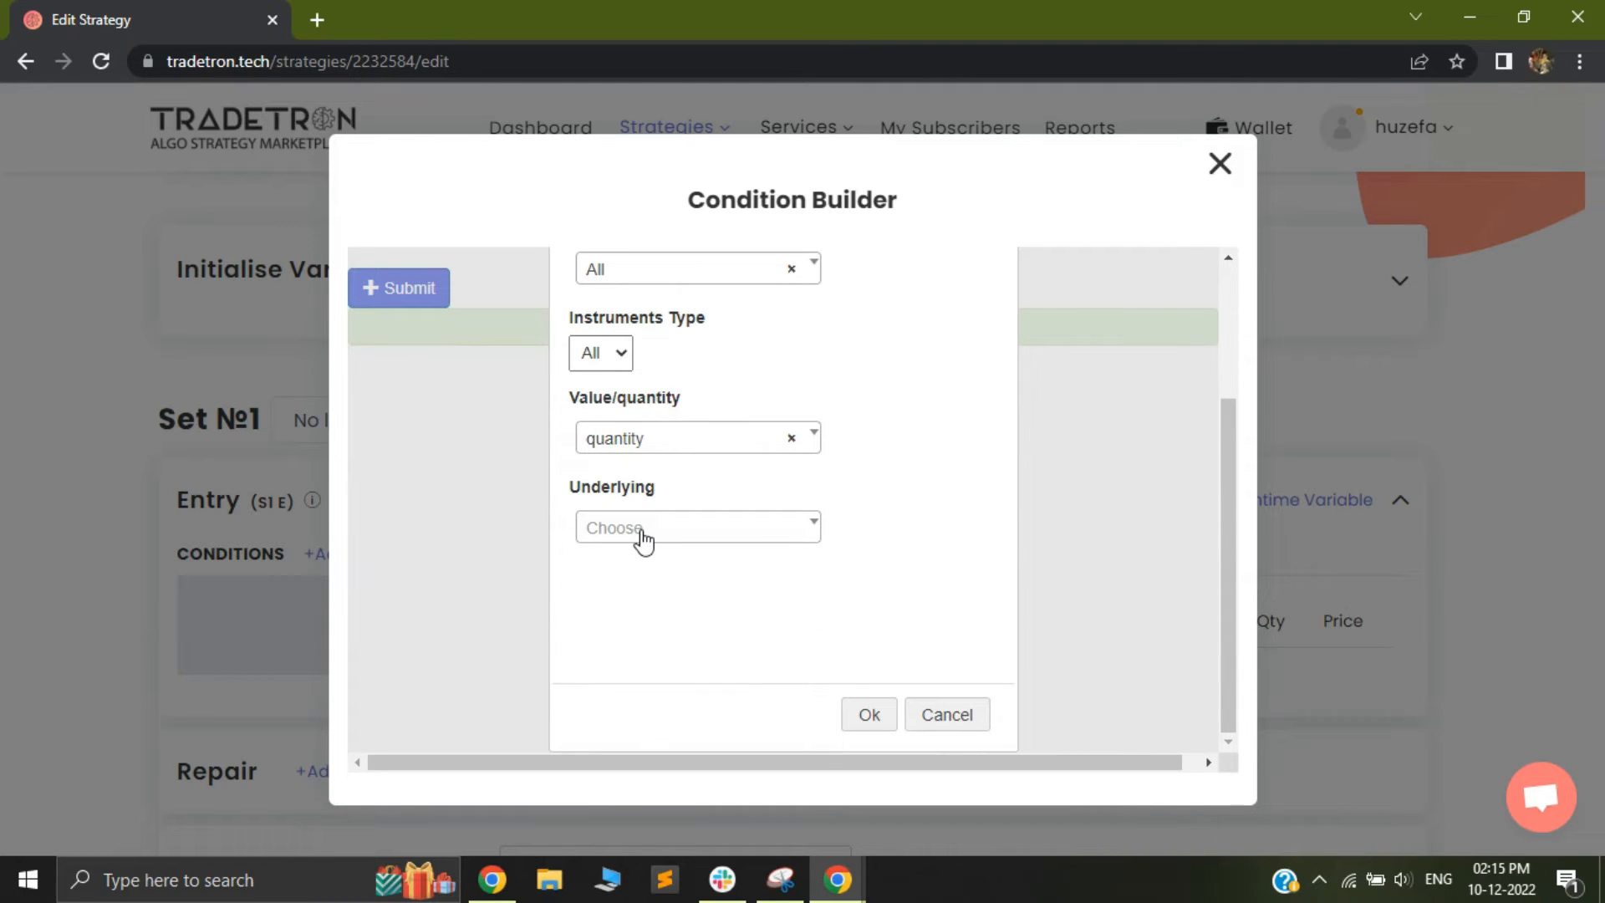
pyautogui.click(642, 539)
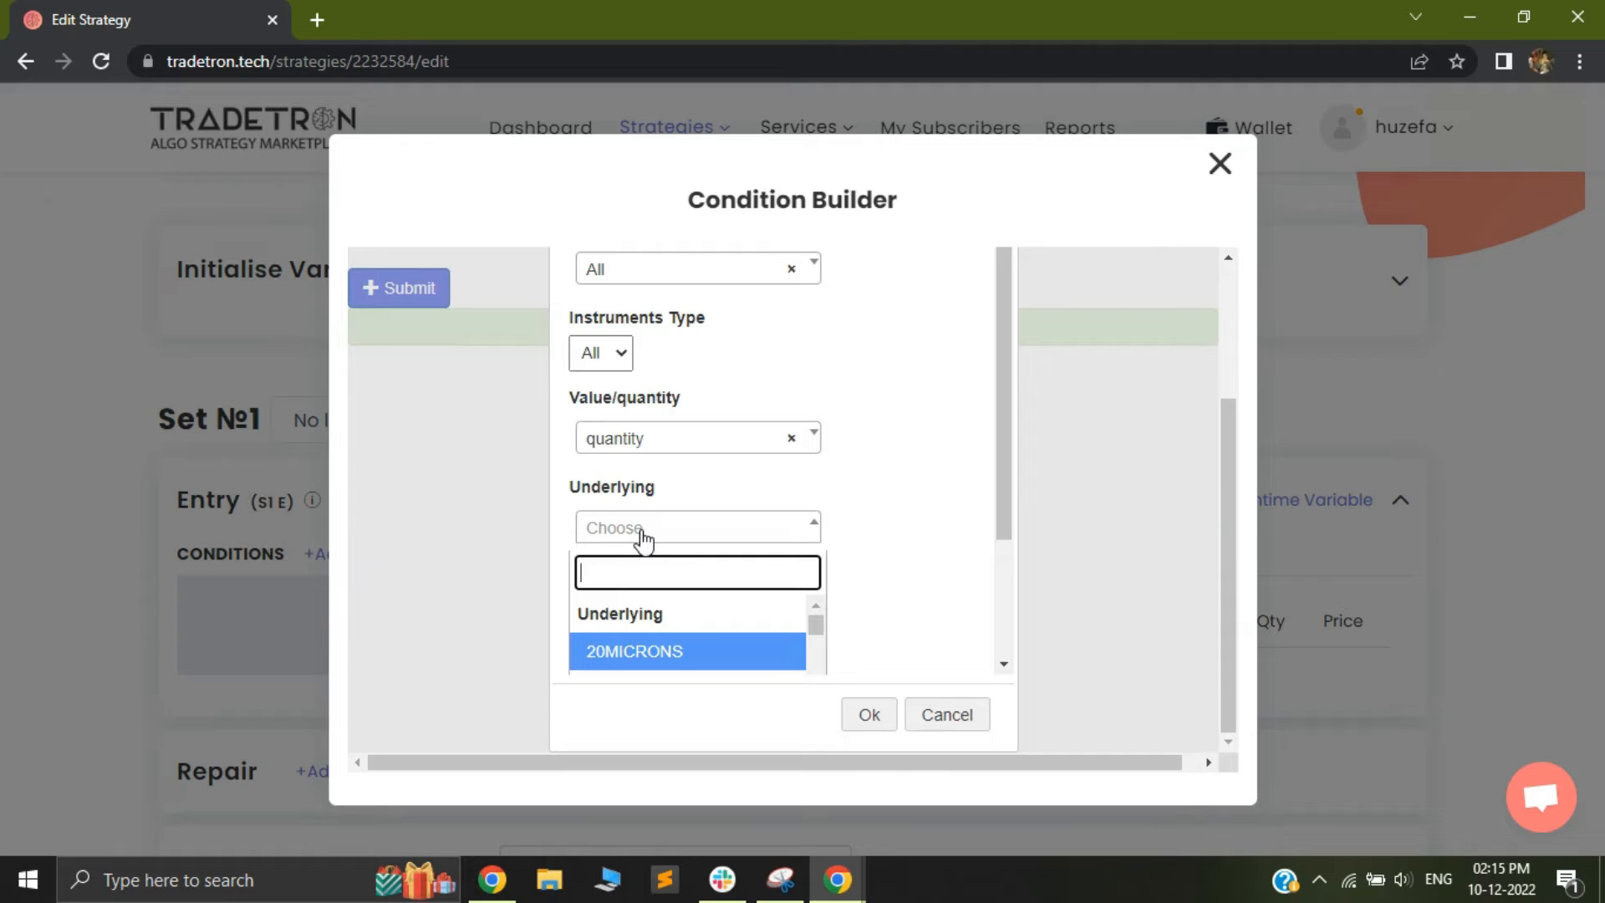
pyautogui.write('nifty')
pyautogui.press('Return')
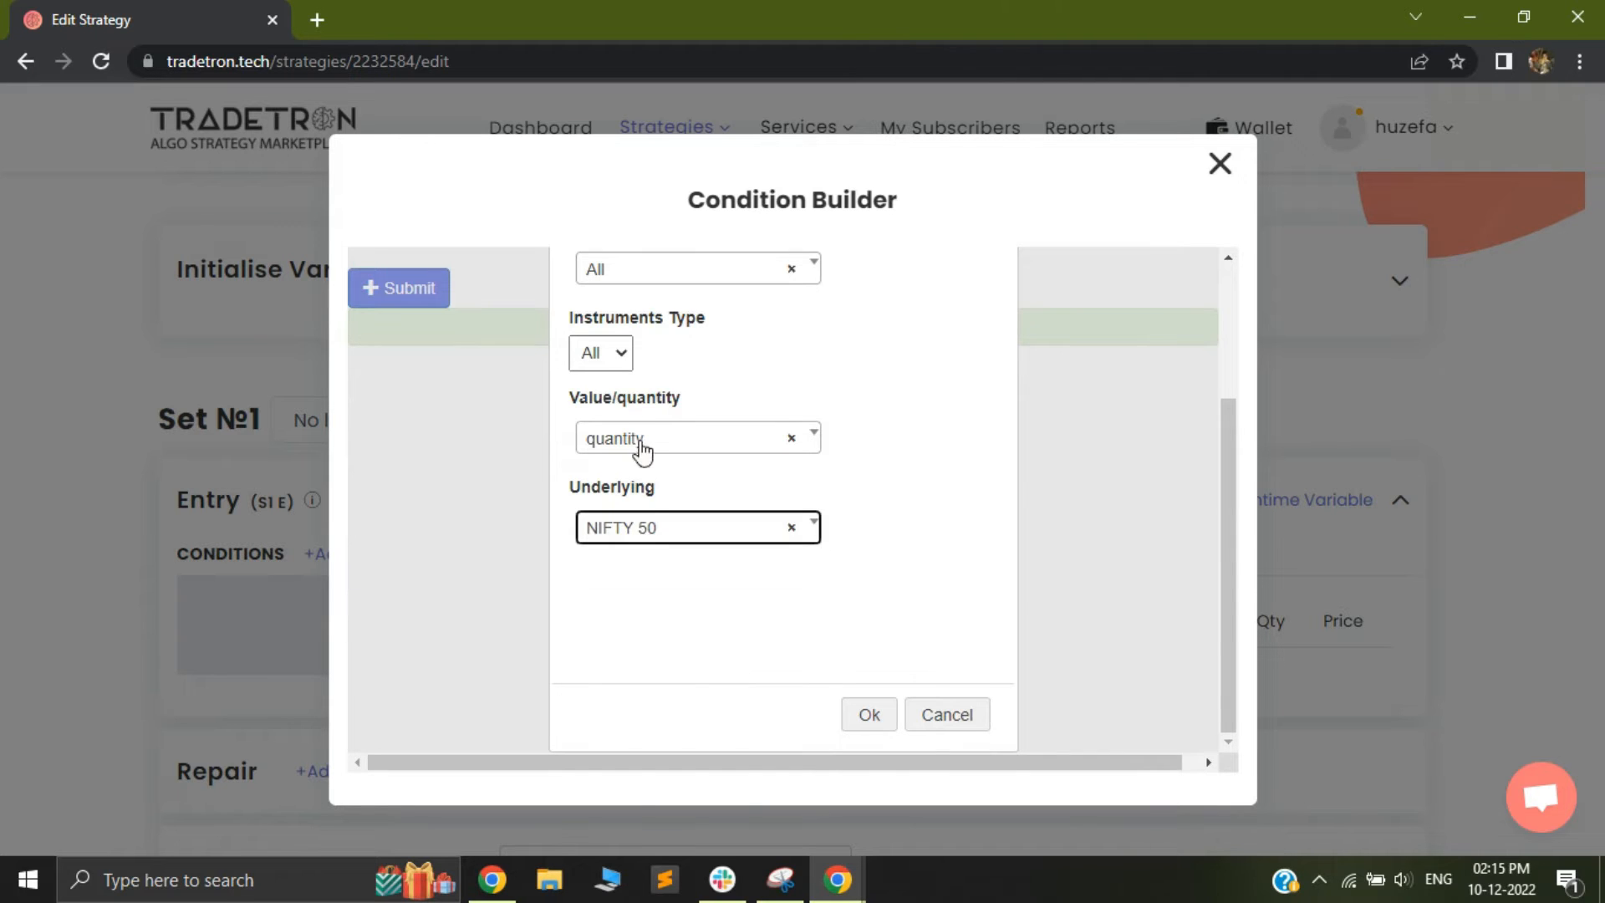
# Set the Positions Detail keyword's instruments type to CE and confirm its parameters
pyautogui.scroll(2, 643, 476)
pyautogui.click(604, 470)
pyautogui.click(599, 521)
pyautogui.scroll(-3, 828, 585)
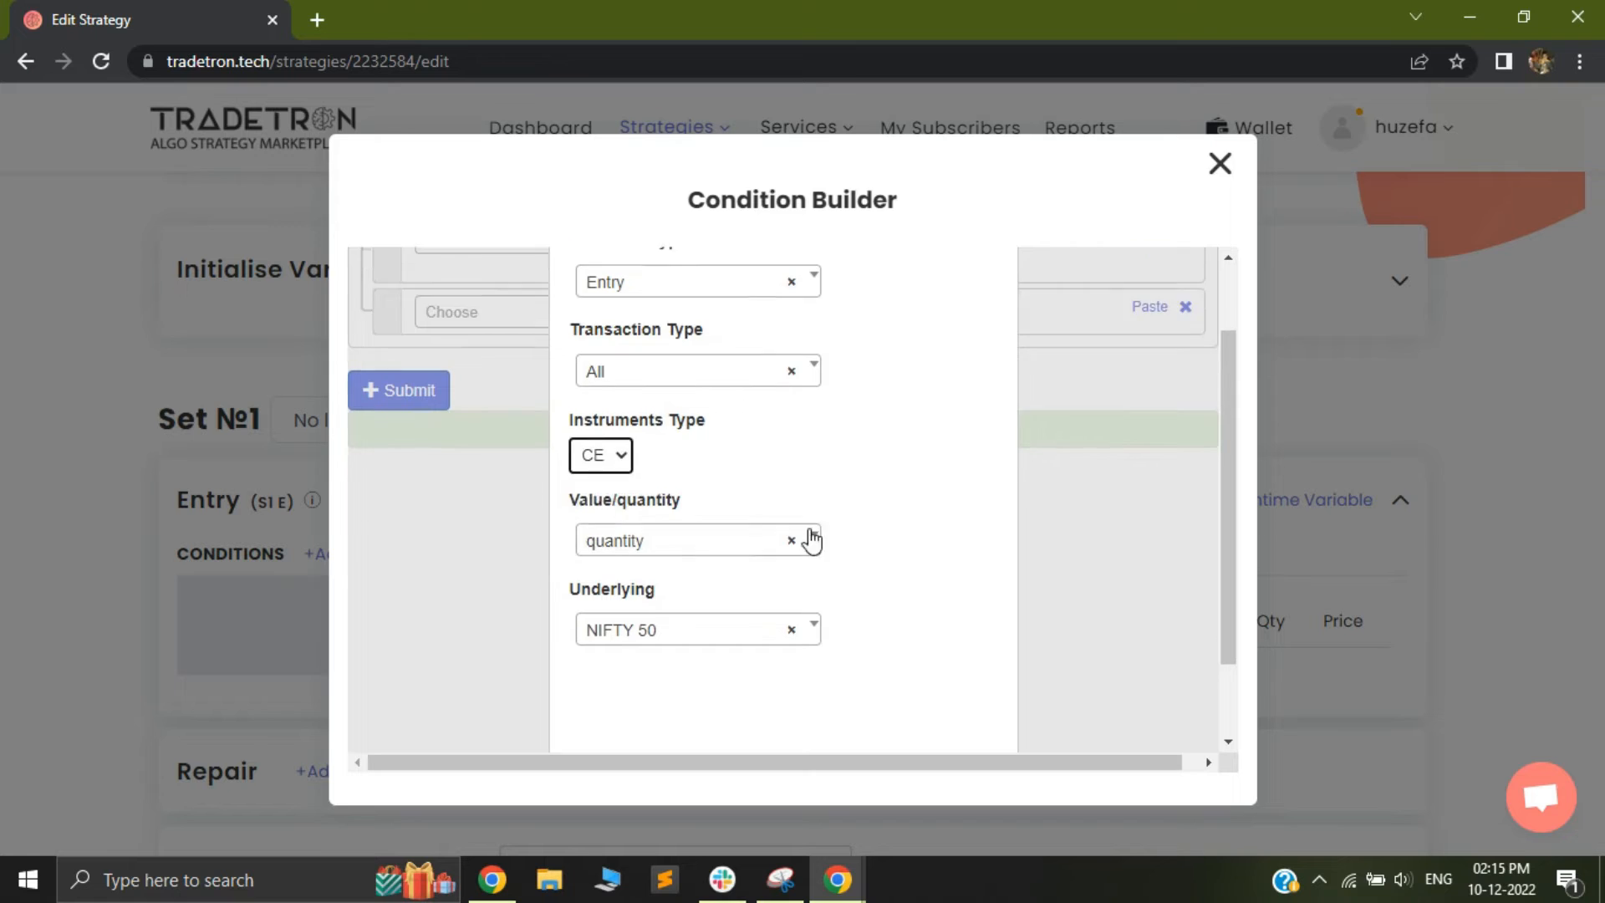
pyautogui.click(874, 717)
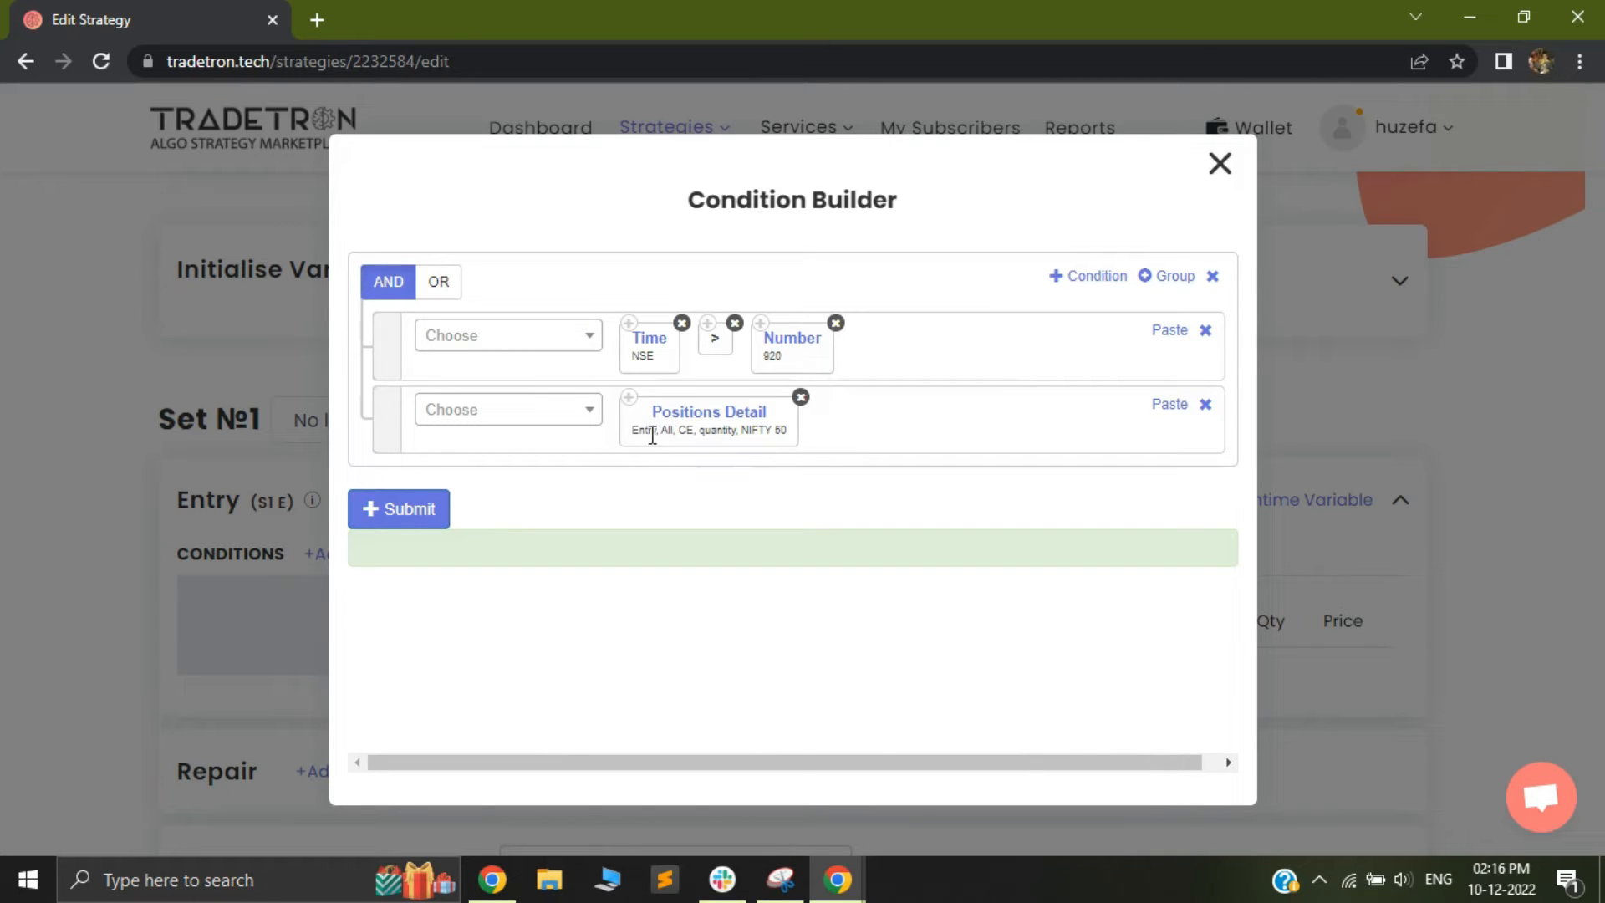
# Complete the second entry condition so that Positions Detail equals (==) the Number 0
pyautogui.click(538, 412)
pyautogui.write('=')
pyautogui.click(493, 600)
pyautogui.click(483, 422)
pyautogui.write('num')
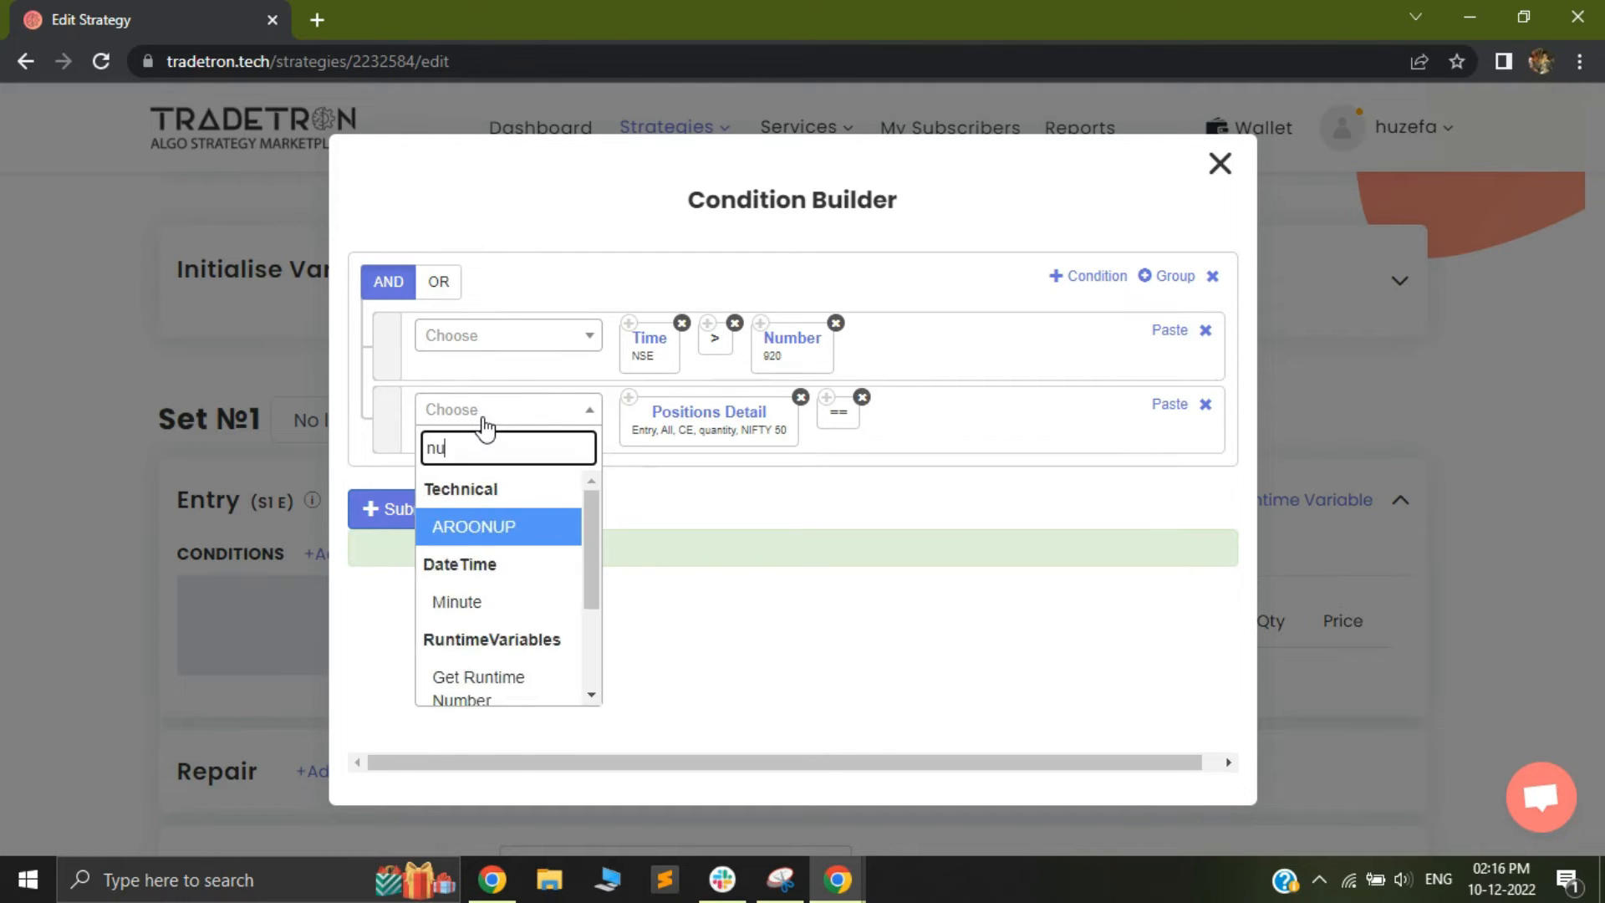
pyautogui.click(460, 664)
pyautogui.write('0')
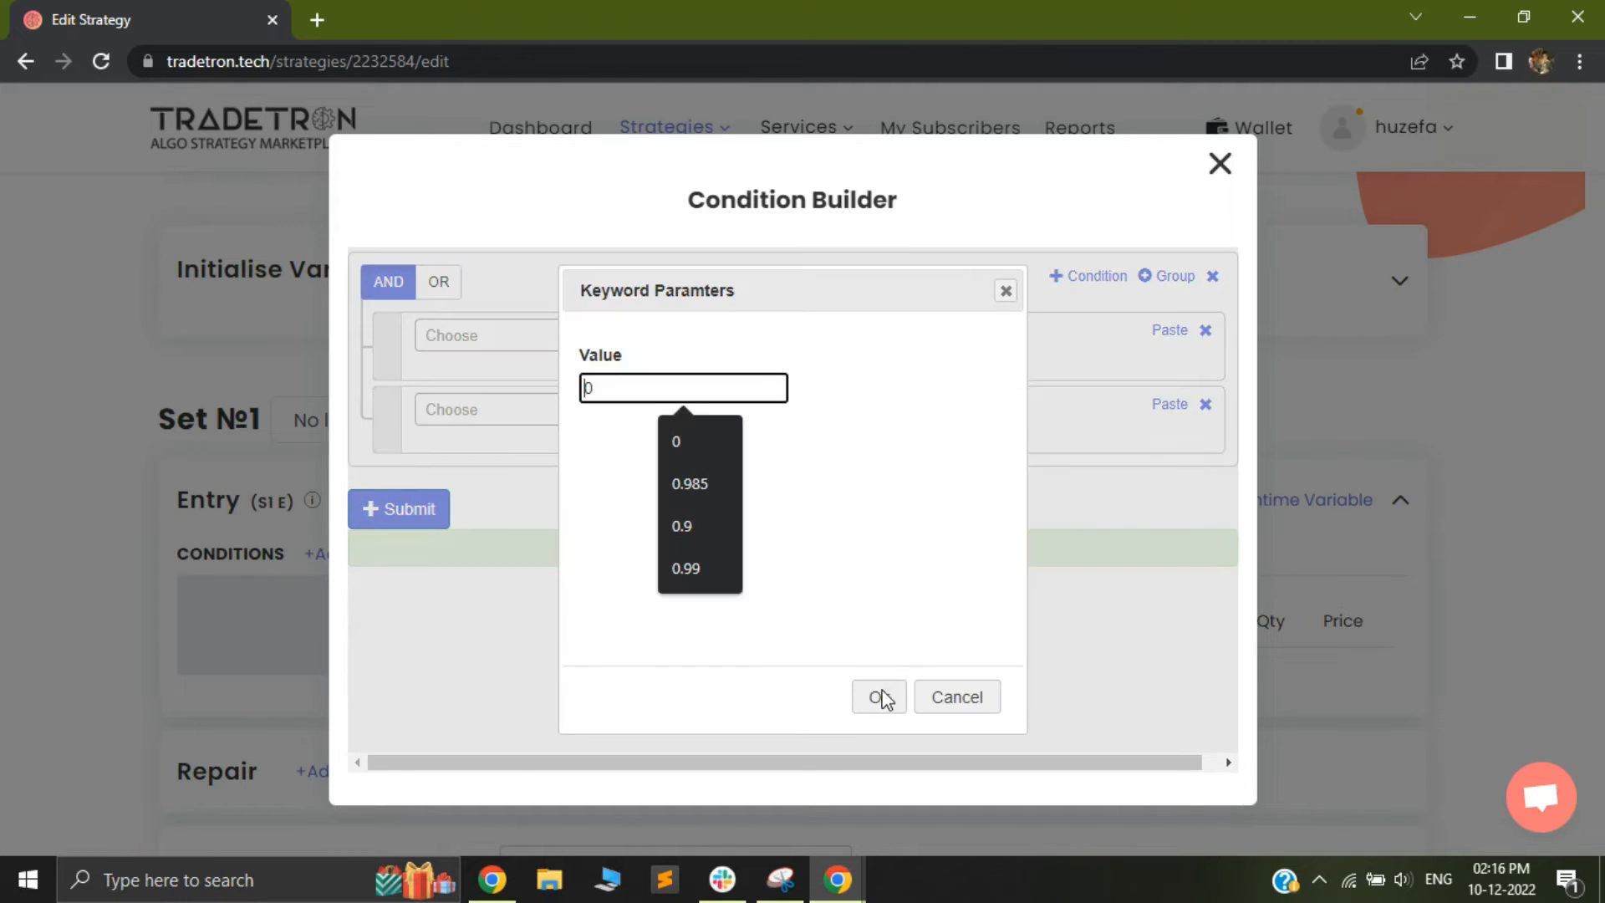
pyautogui.click(874, 695)
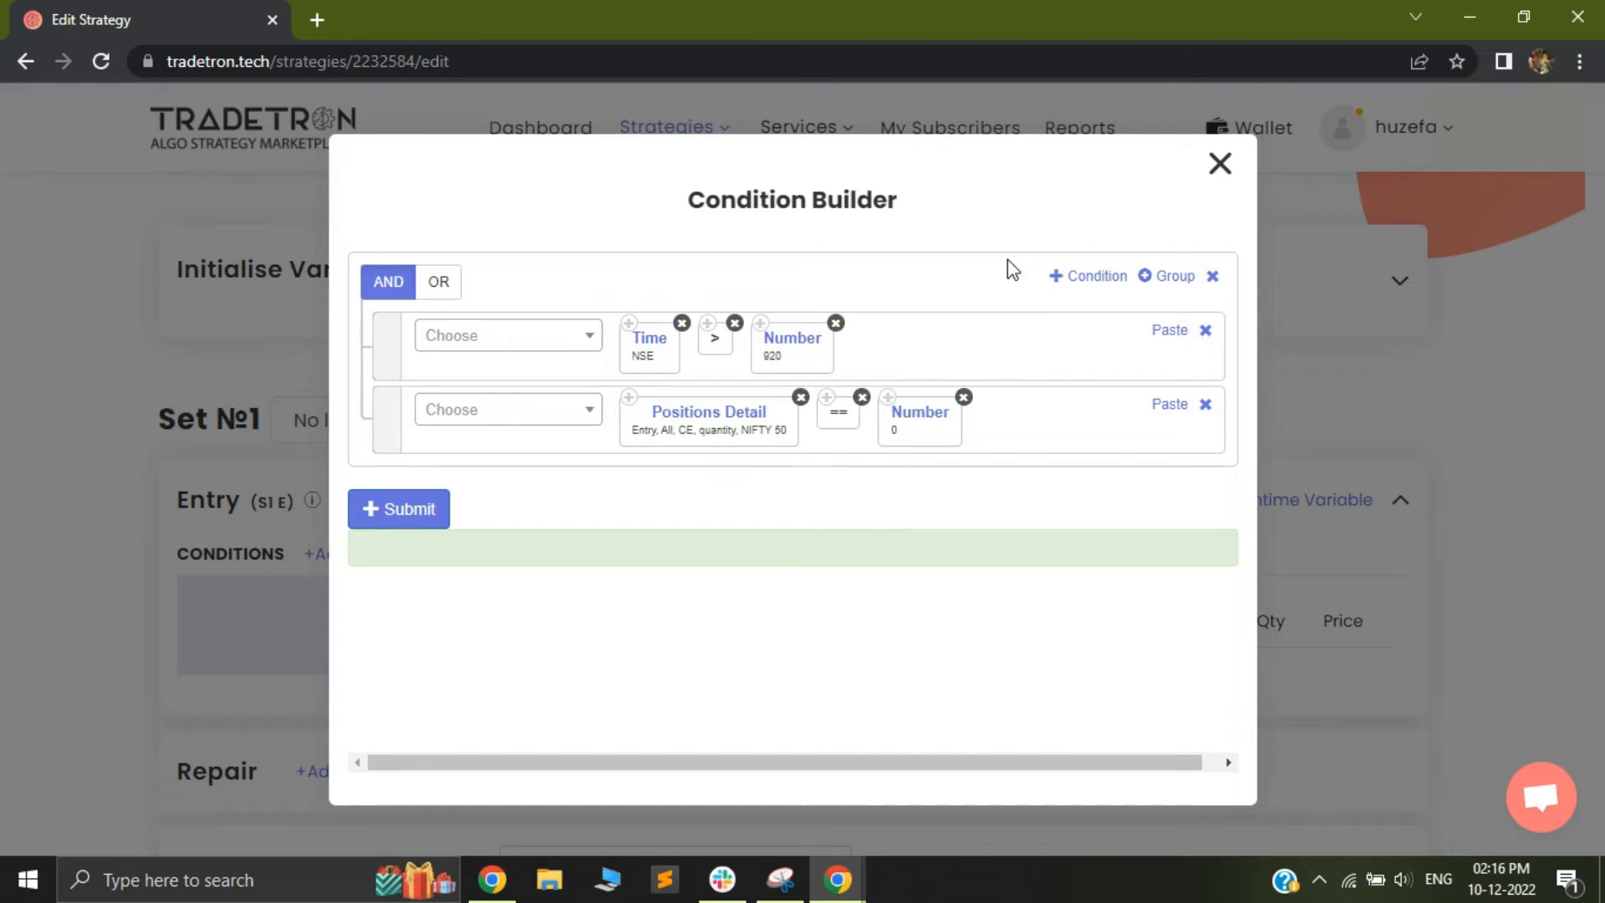
# Add a third entry condition with the LTP keyword, using the Get Runtime variable ce as its instrument
pyautogui.click(1085, 276)
pyautogui.click(503, 485)
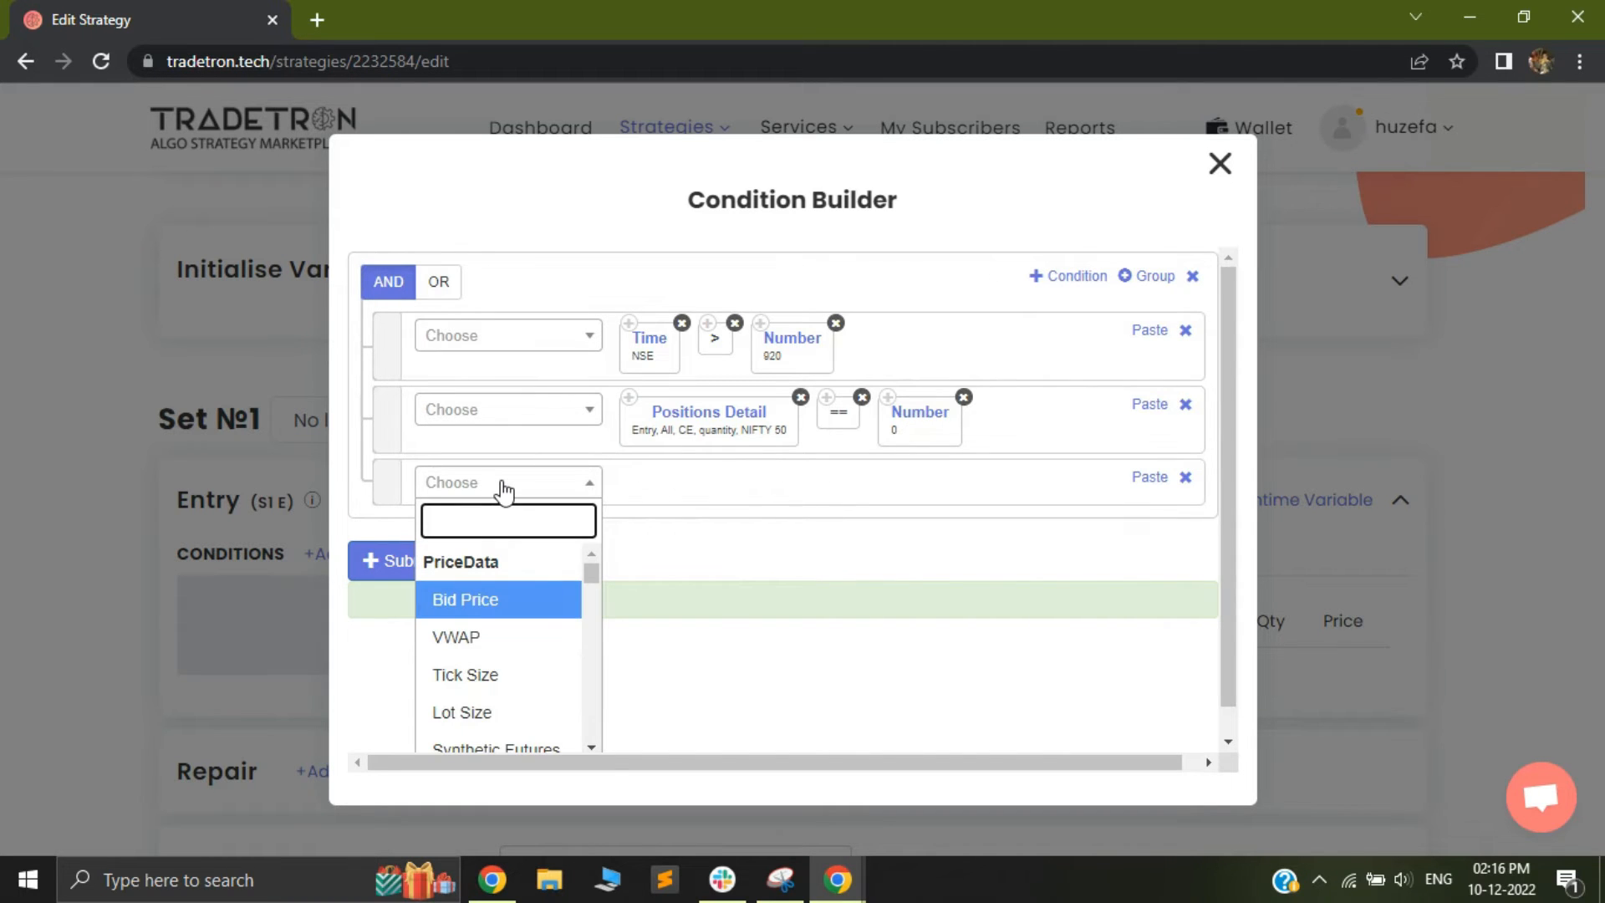
pyautogui.write('ltp')
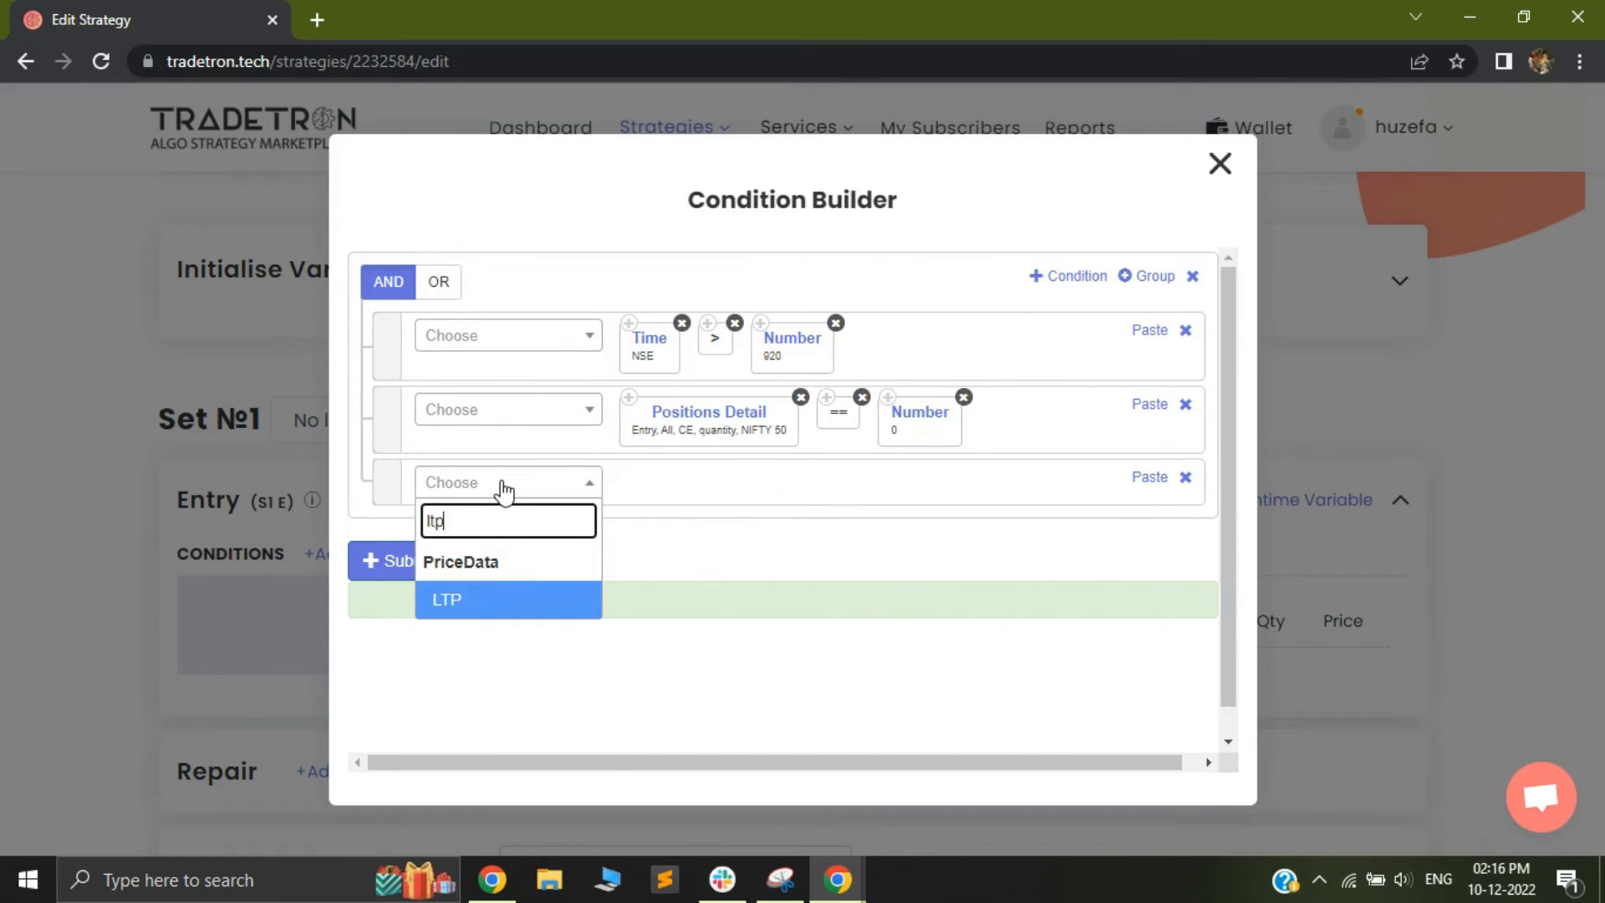
pyautogui.click(481, 604)
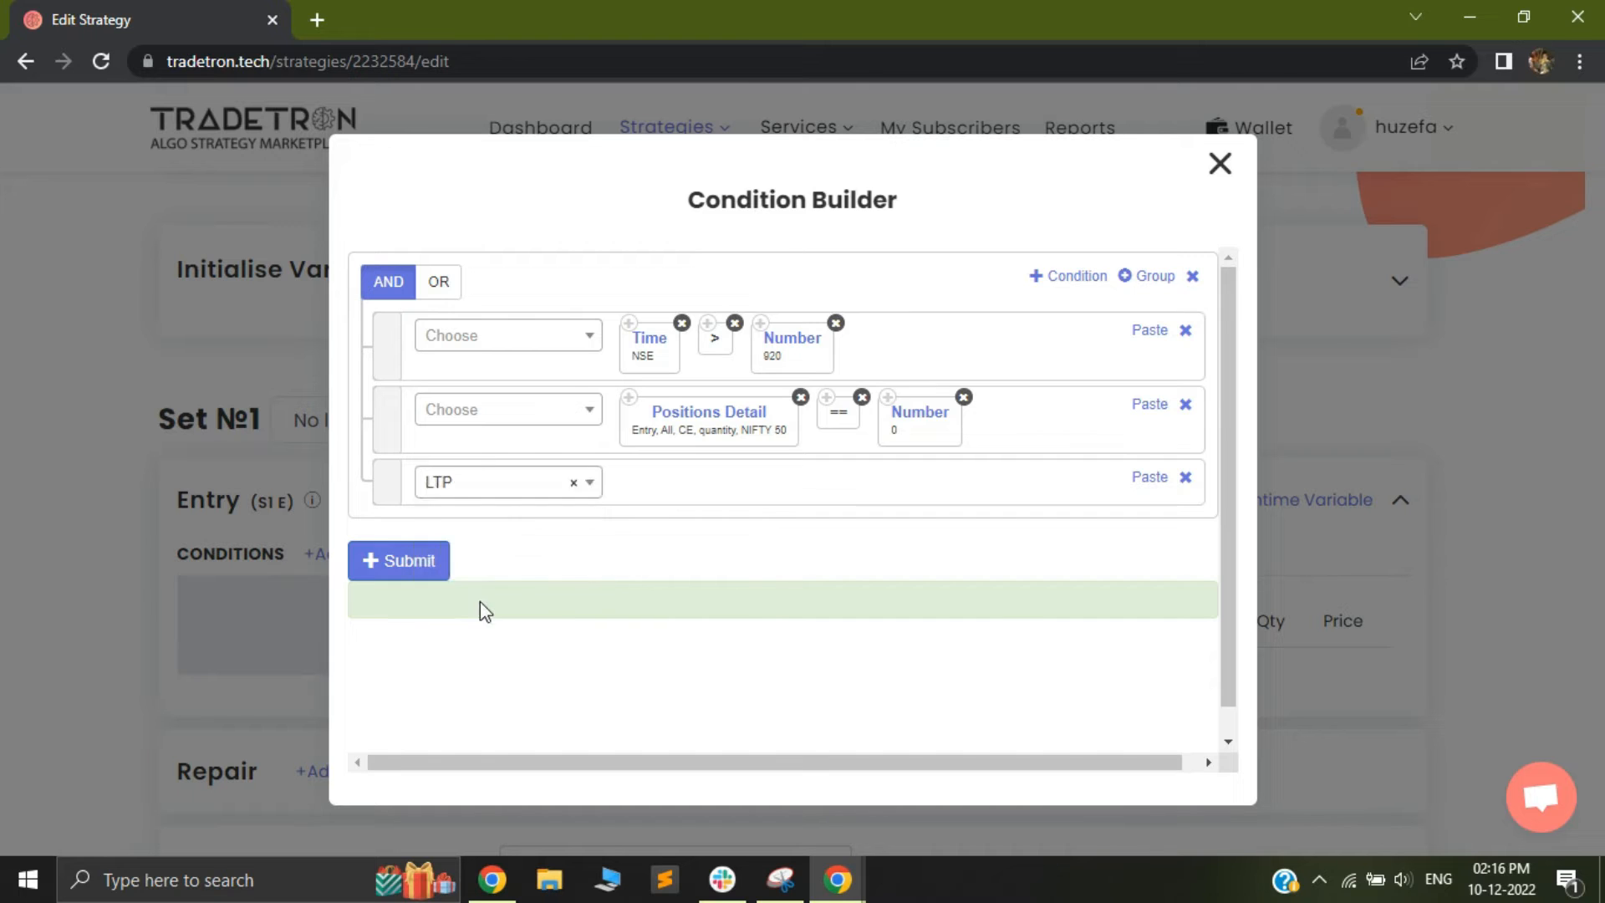
pyautogui.click(641, 401)
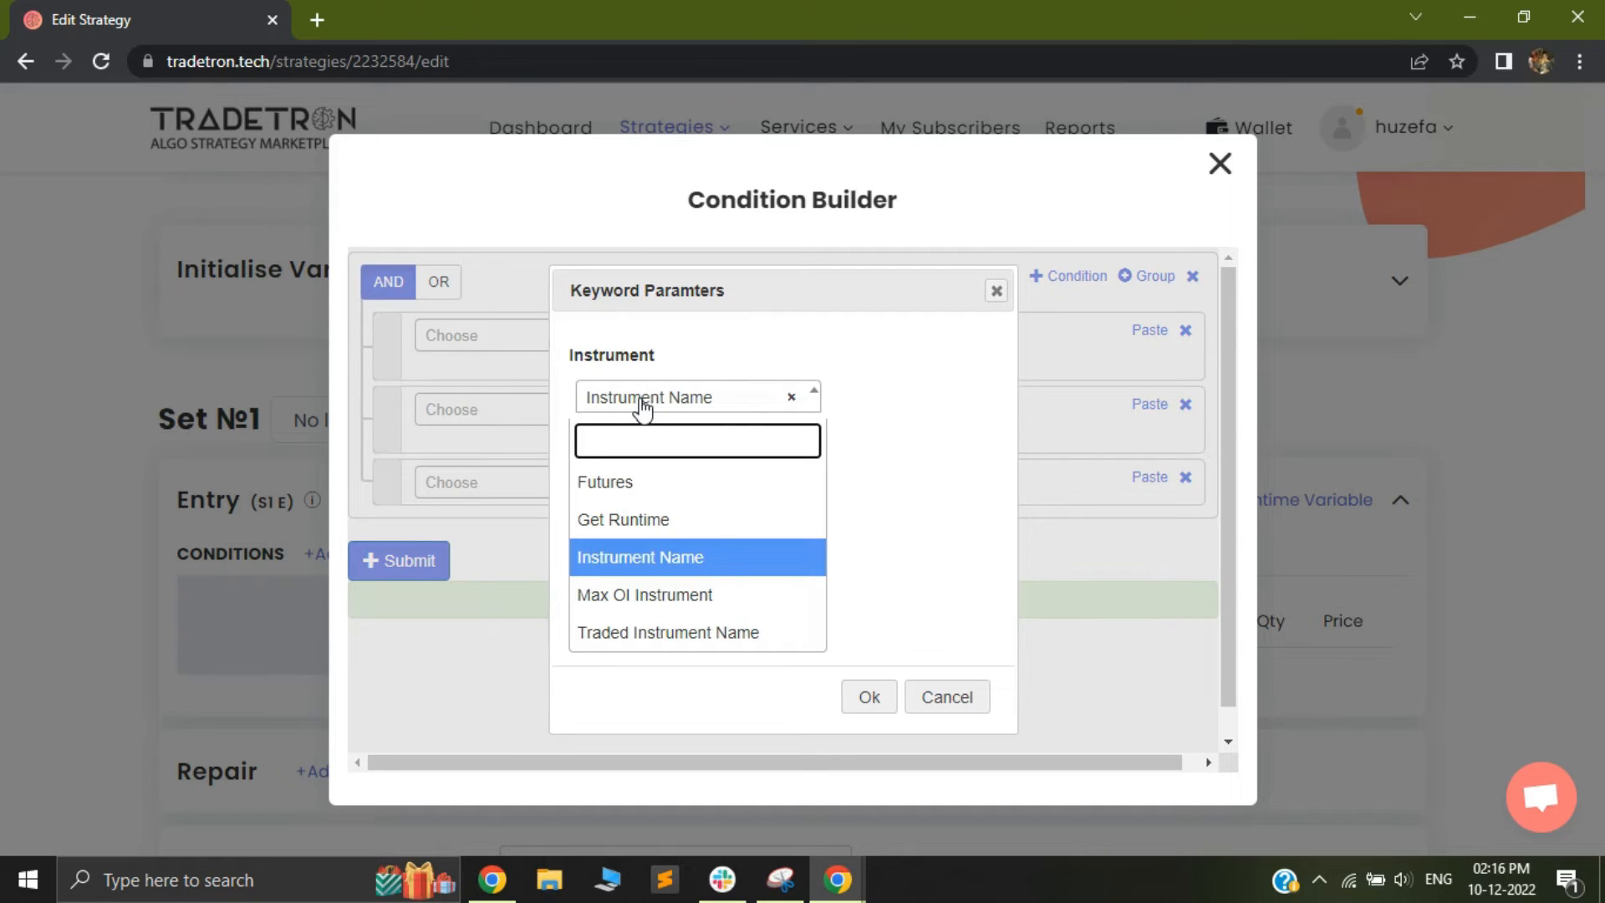
pyautogui.click(627, 523)
pyautogui.click(852, 698)
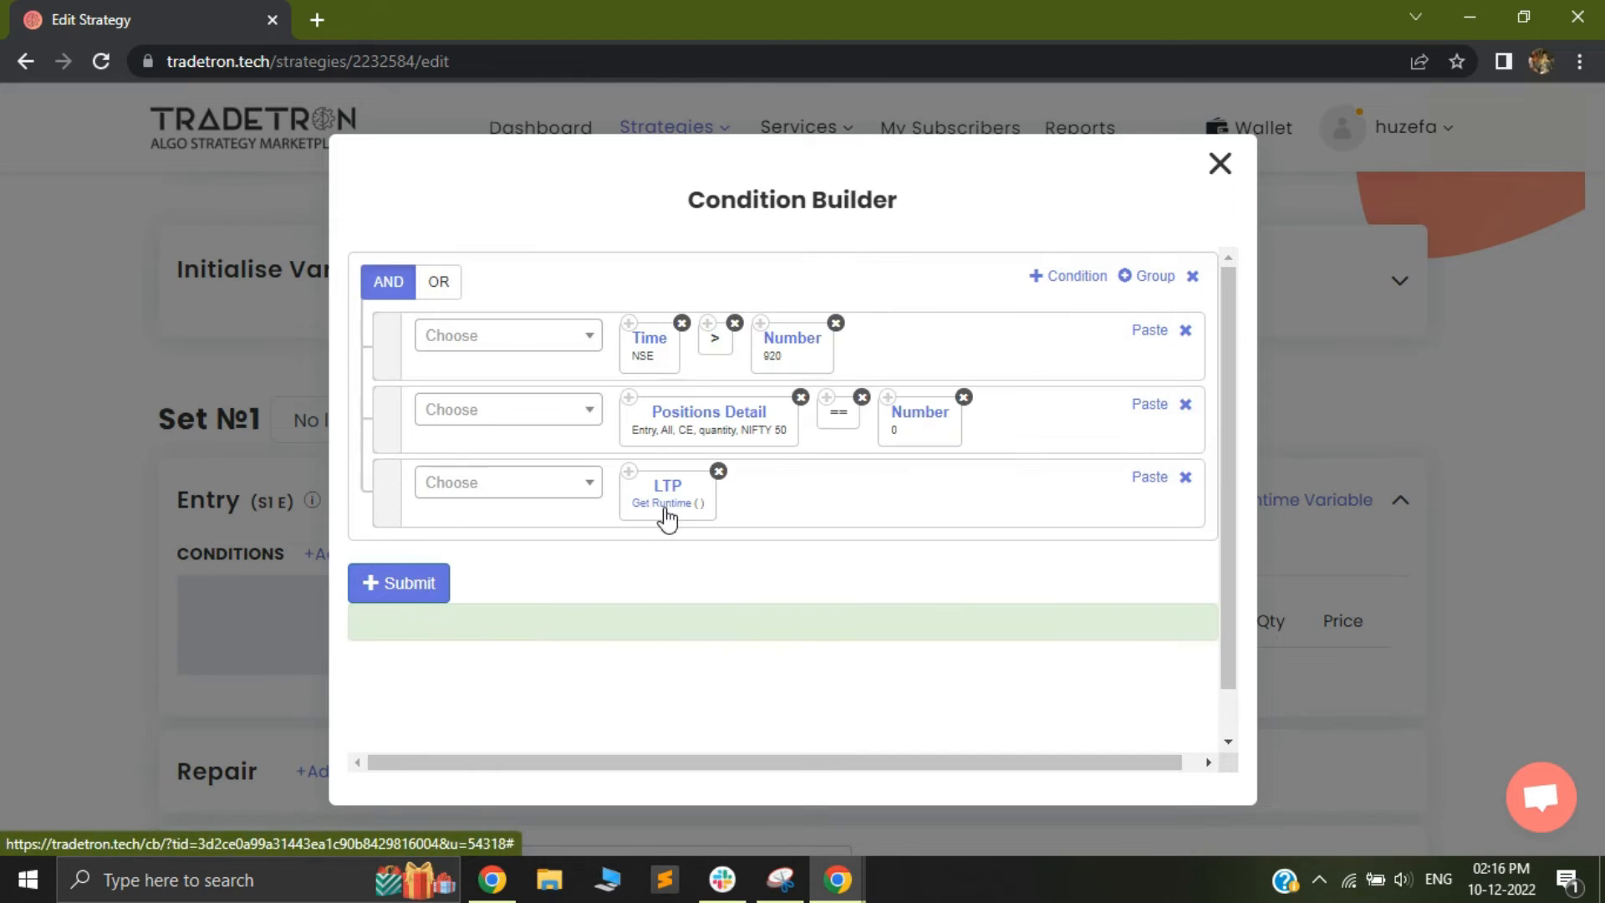
pyautogui.click(663, 519)
pyautogui.write('ce')
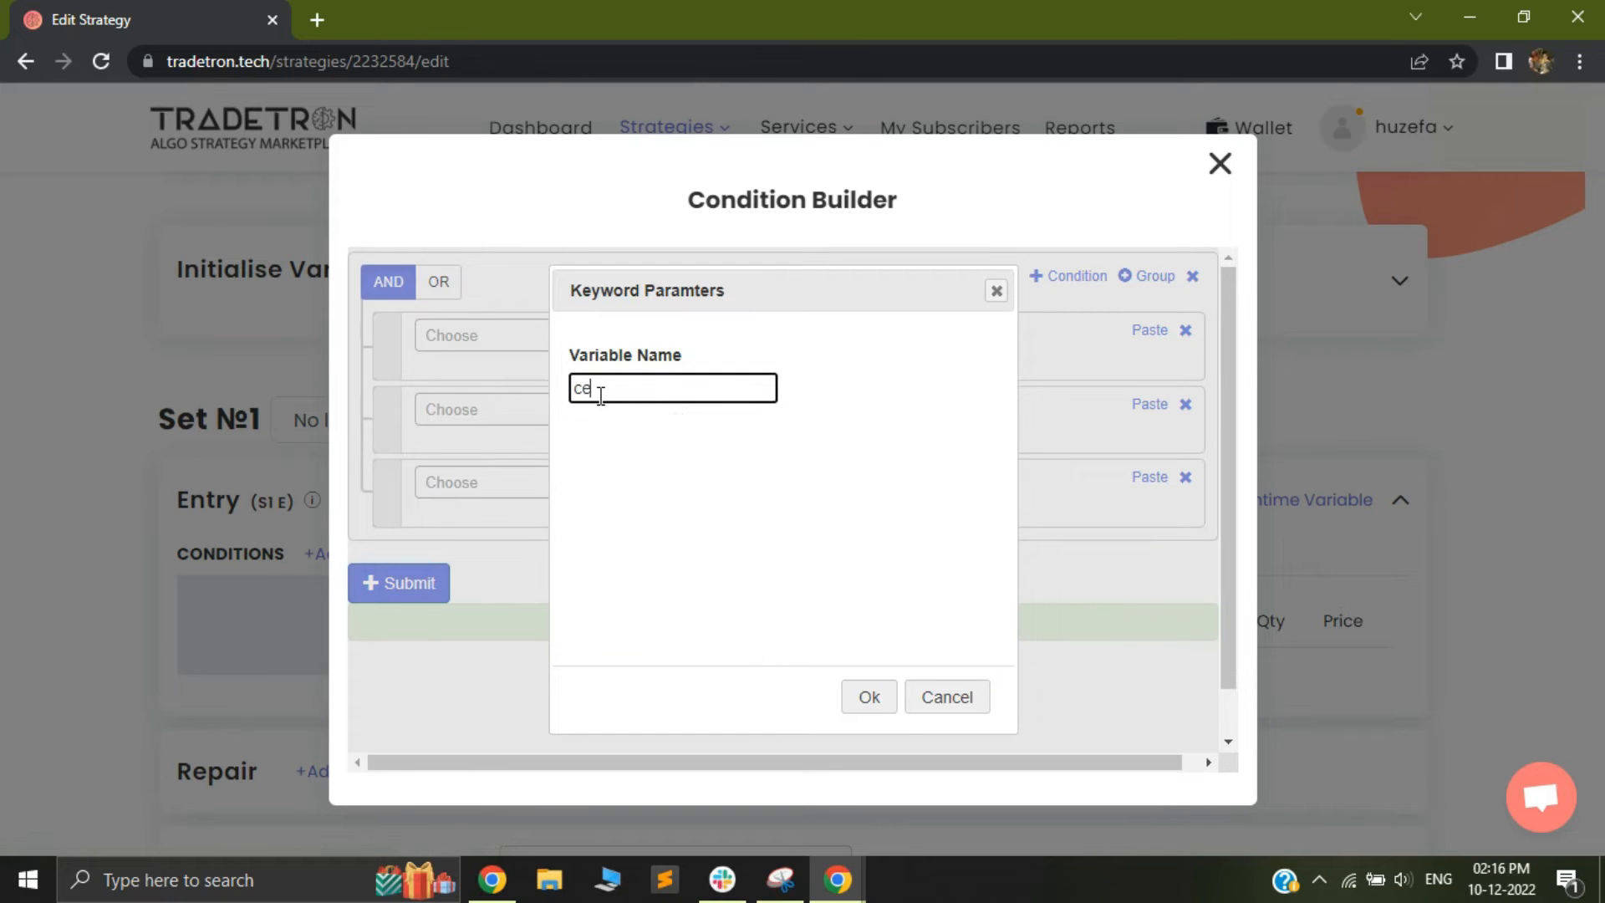
pyautogui.click(866, 698)
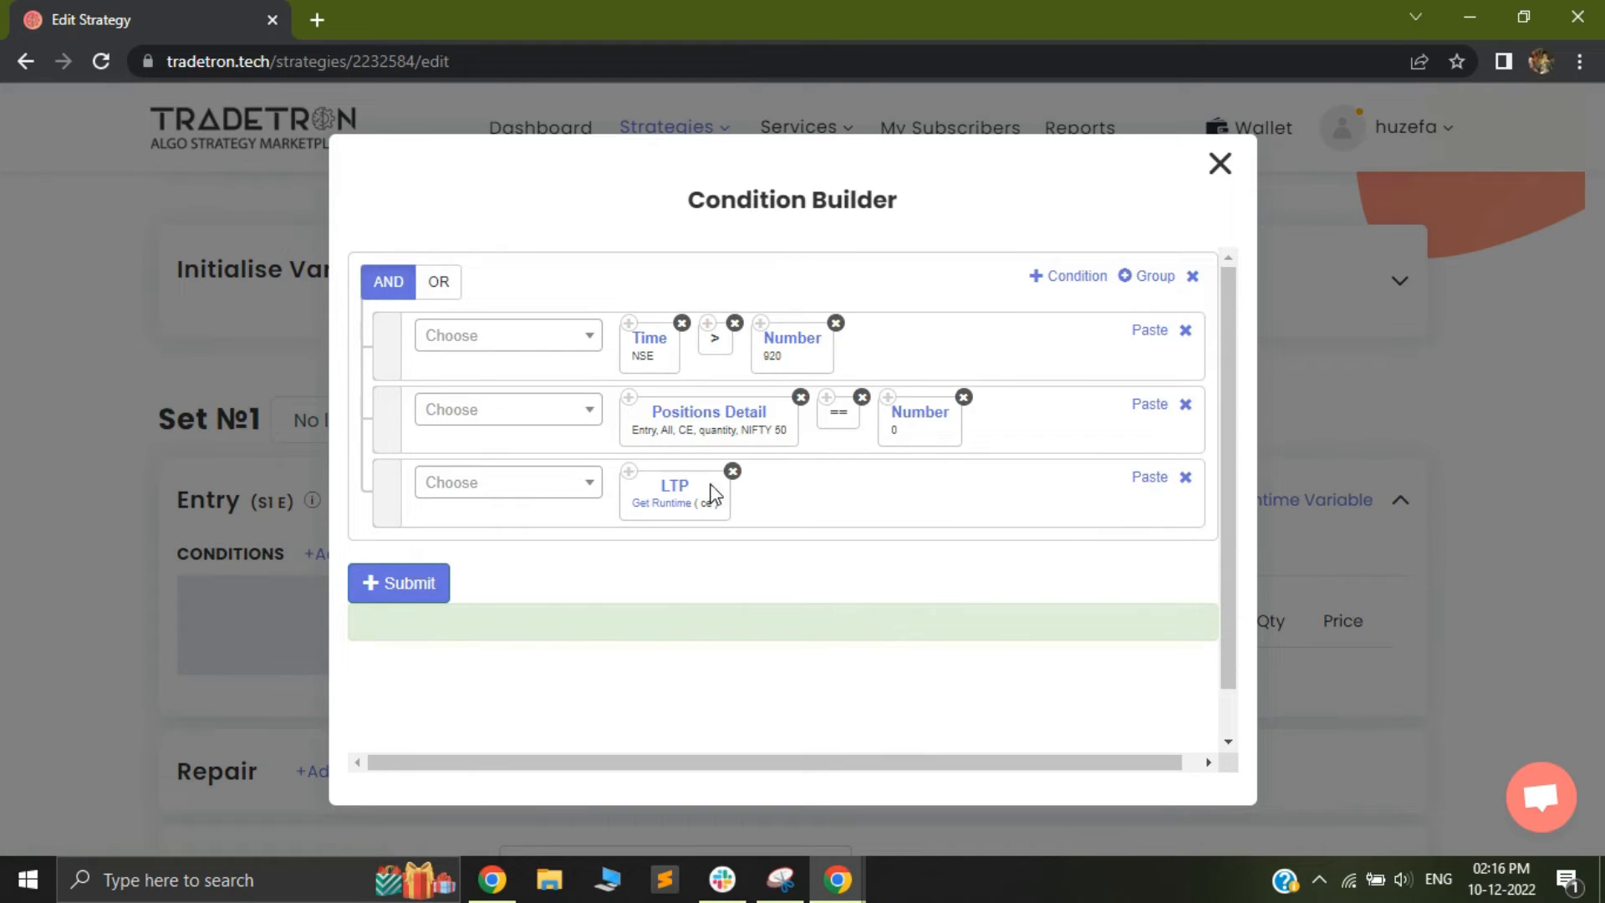
# Compare the LTP in the third condition as less than (<) the Get Runtime variable ce_price
pyautogui.click(485, 485)
pyautogui.write('<')
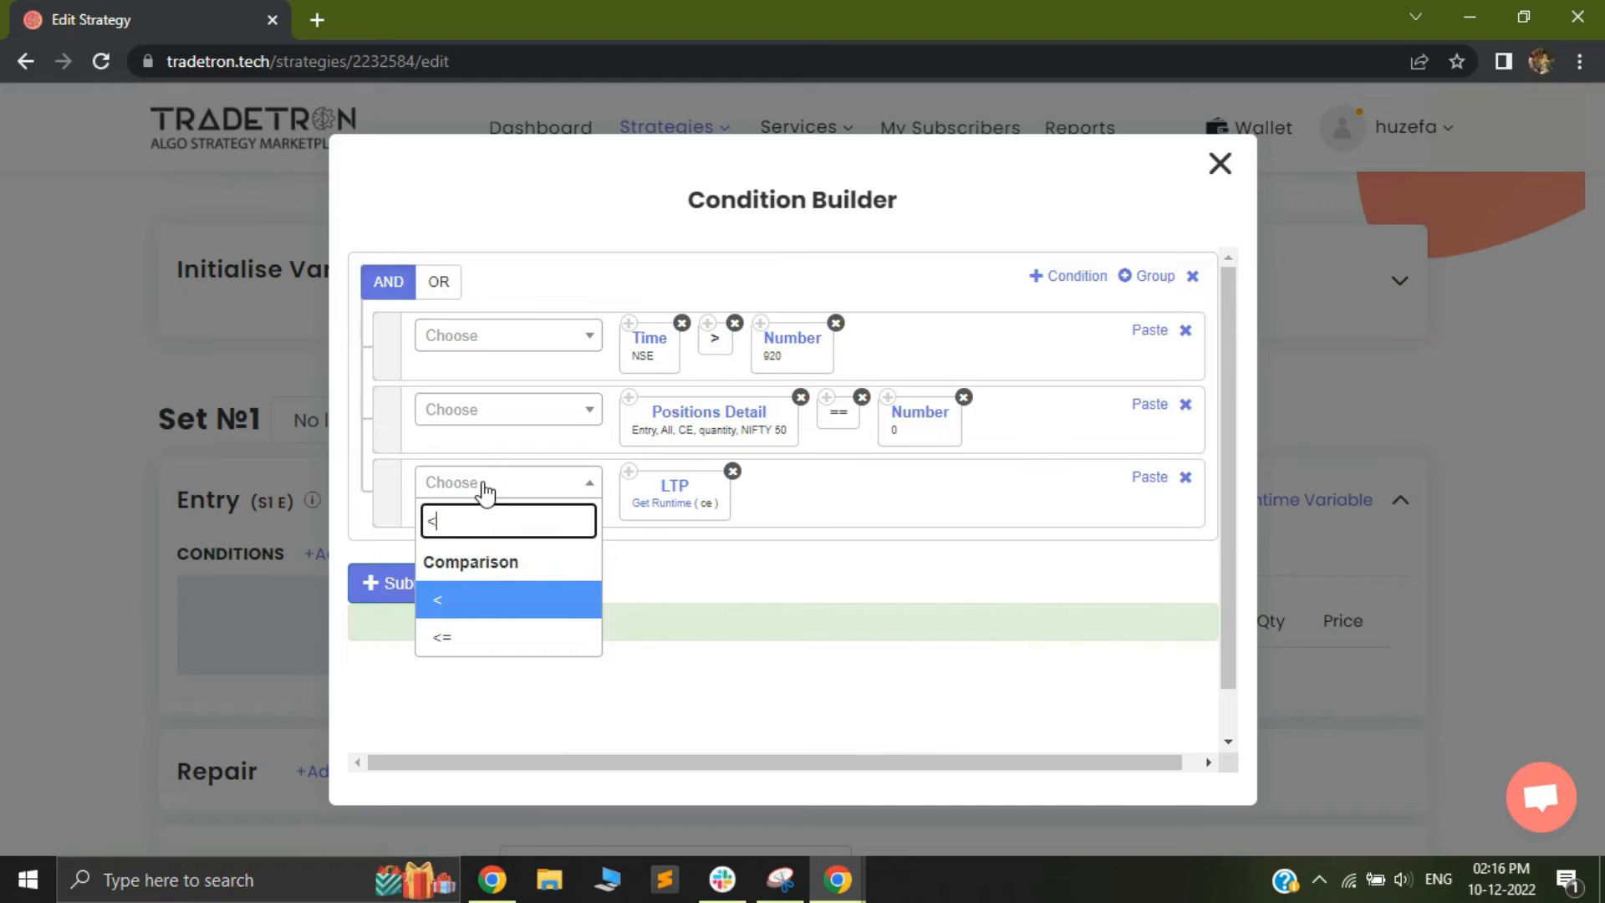
pyautogui.click(451, 603)
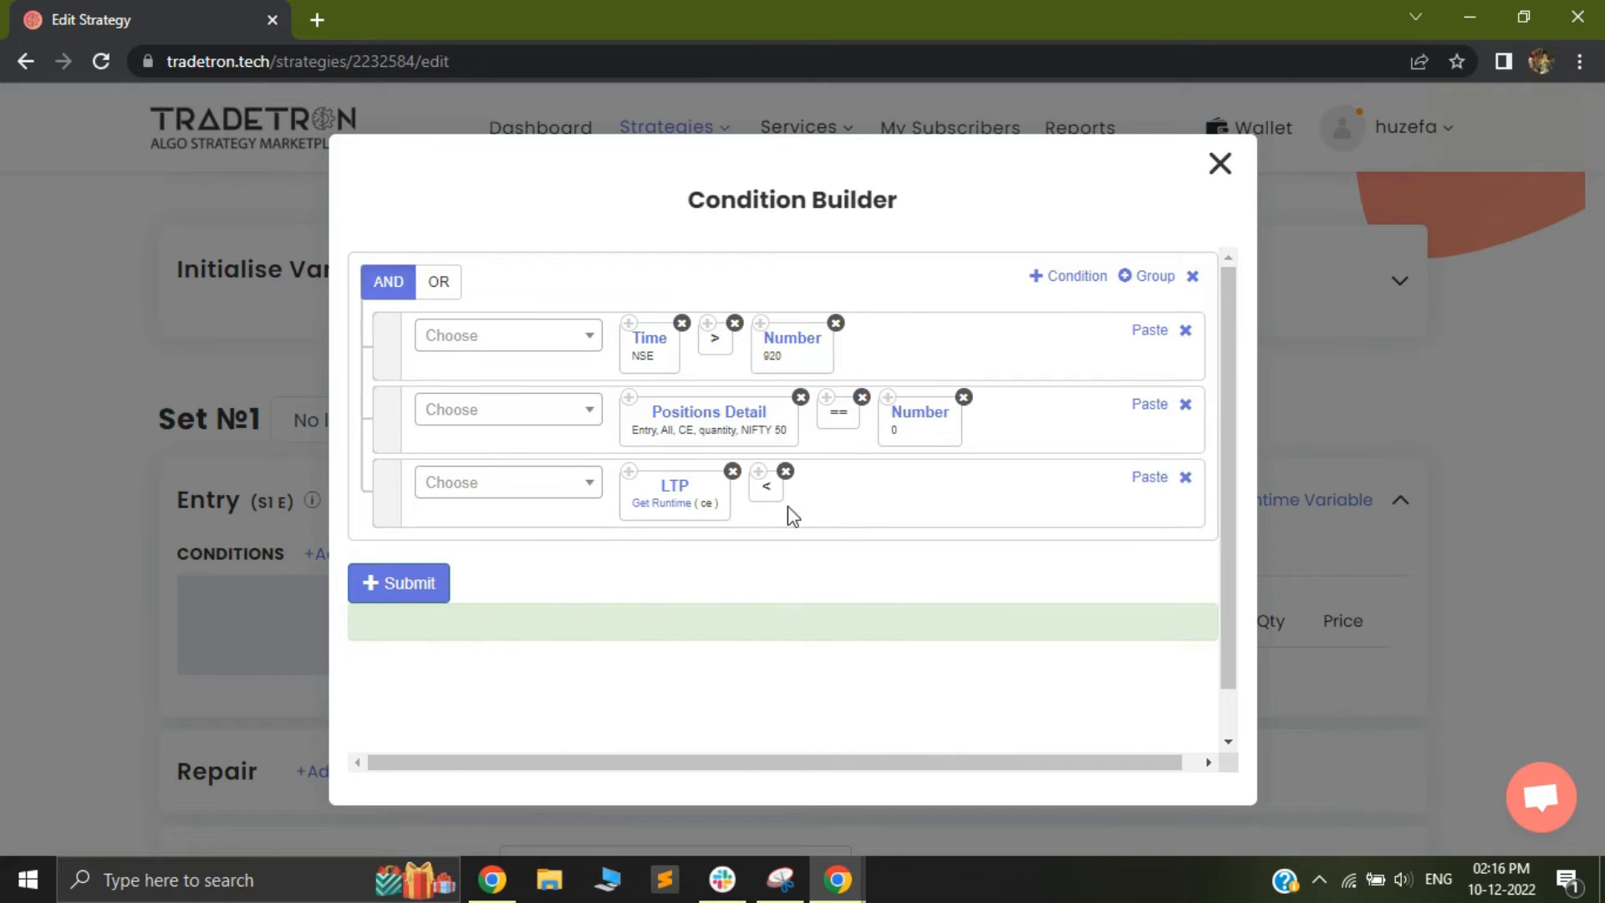
pyautogui.click(482, 494)
pyautogui.write('get')
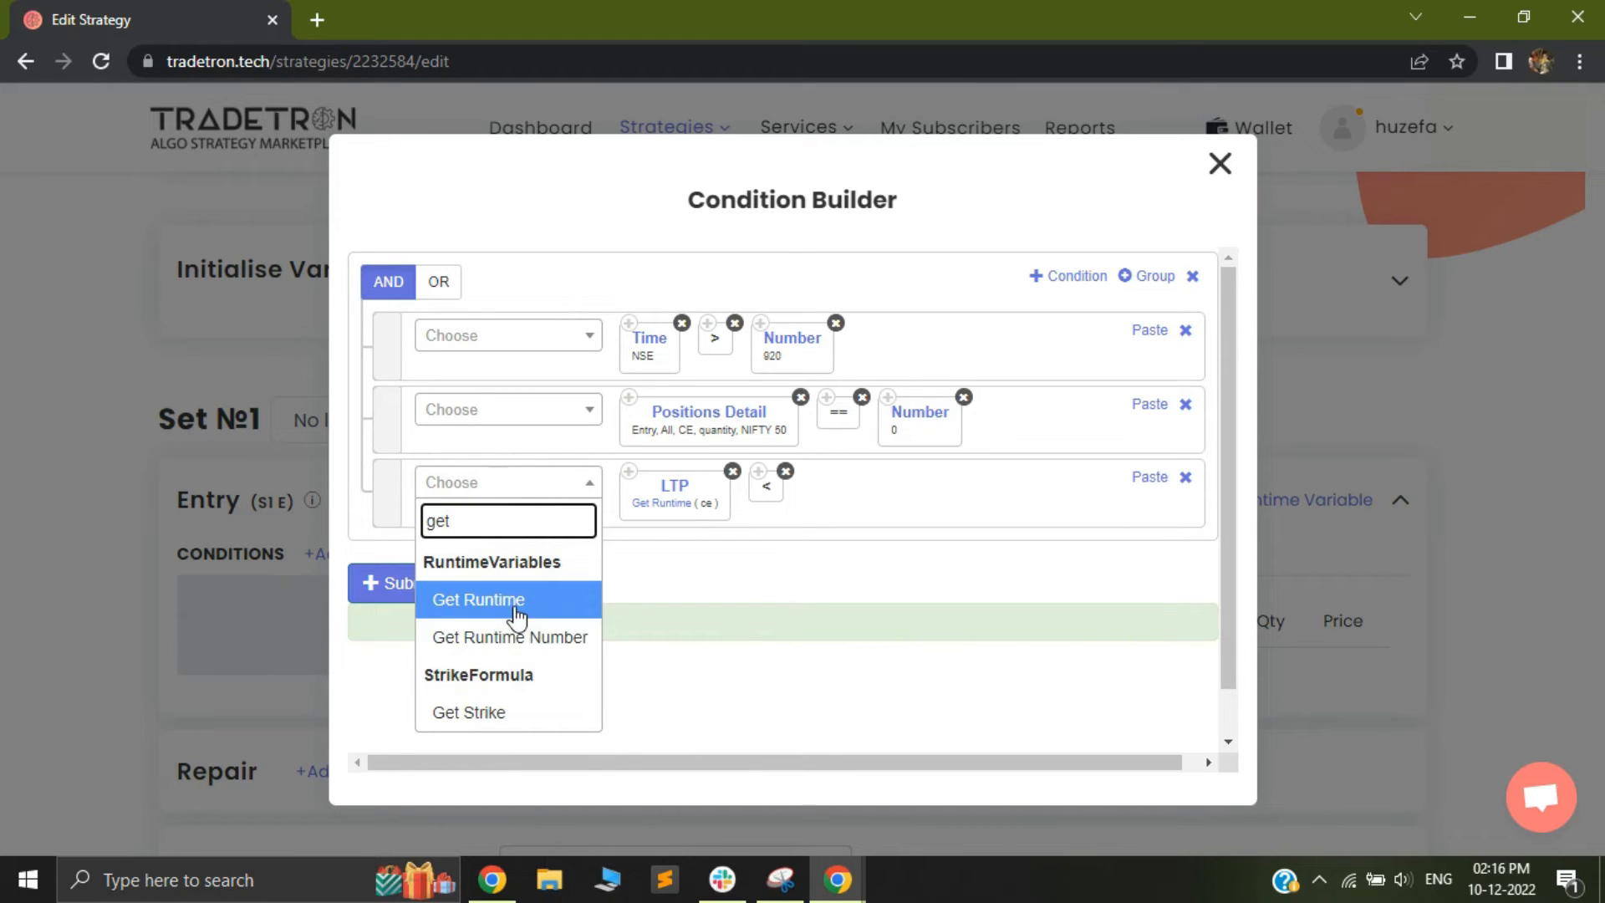
pyautogui.click(518, 617)
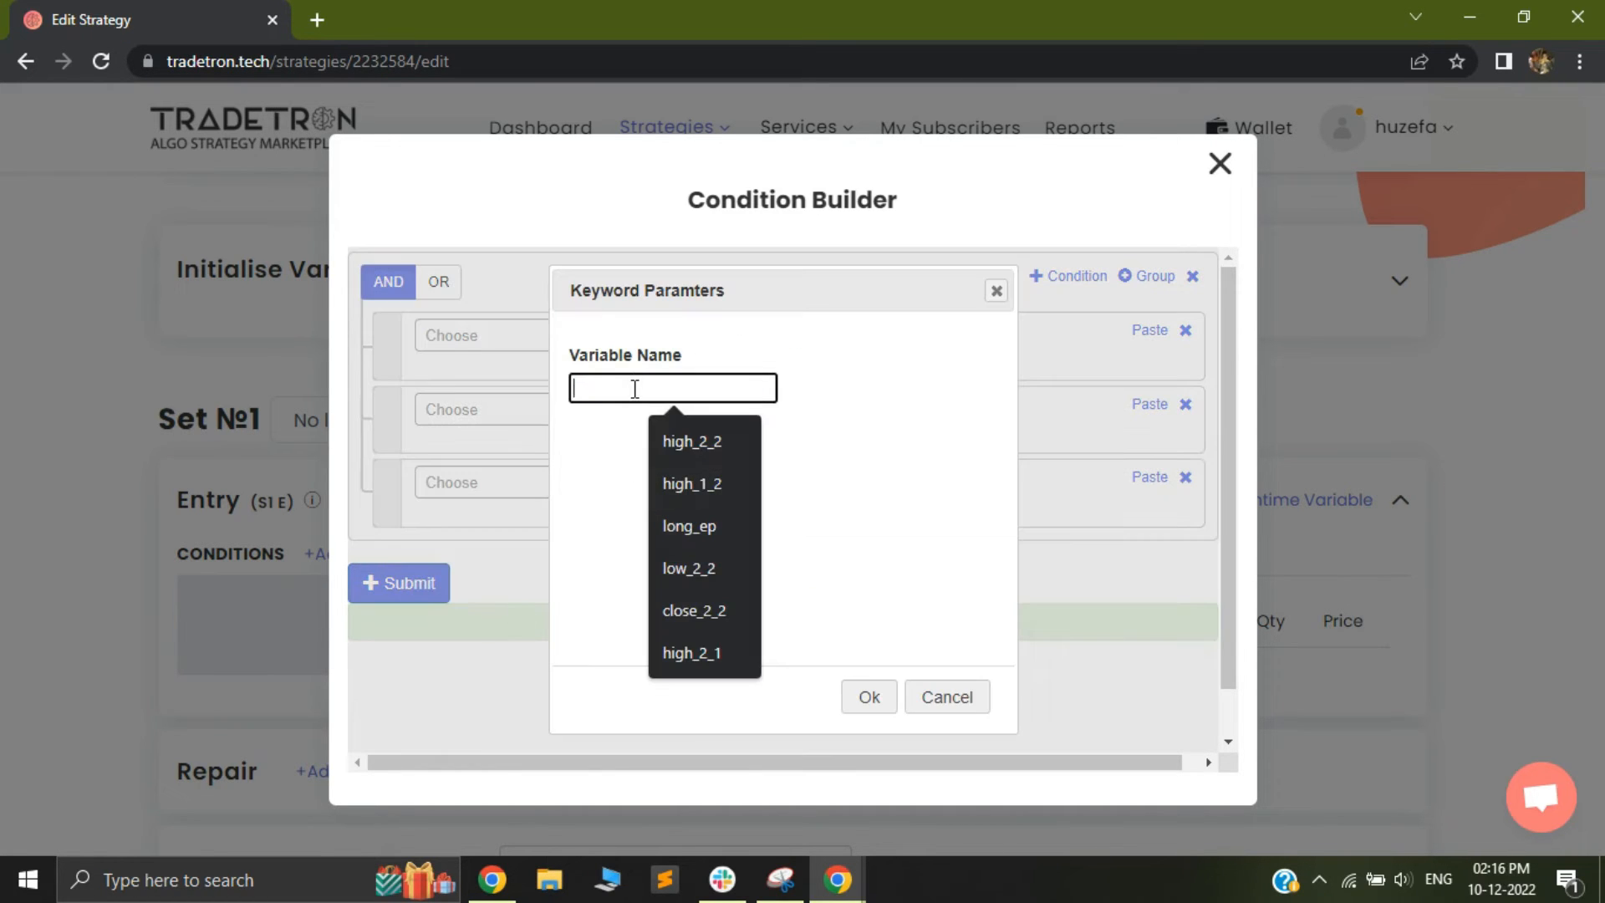
pyautogui.write('ce_price')
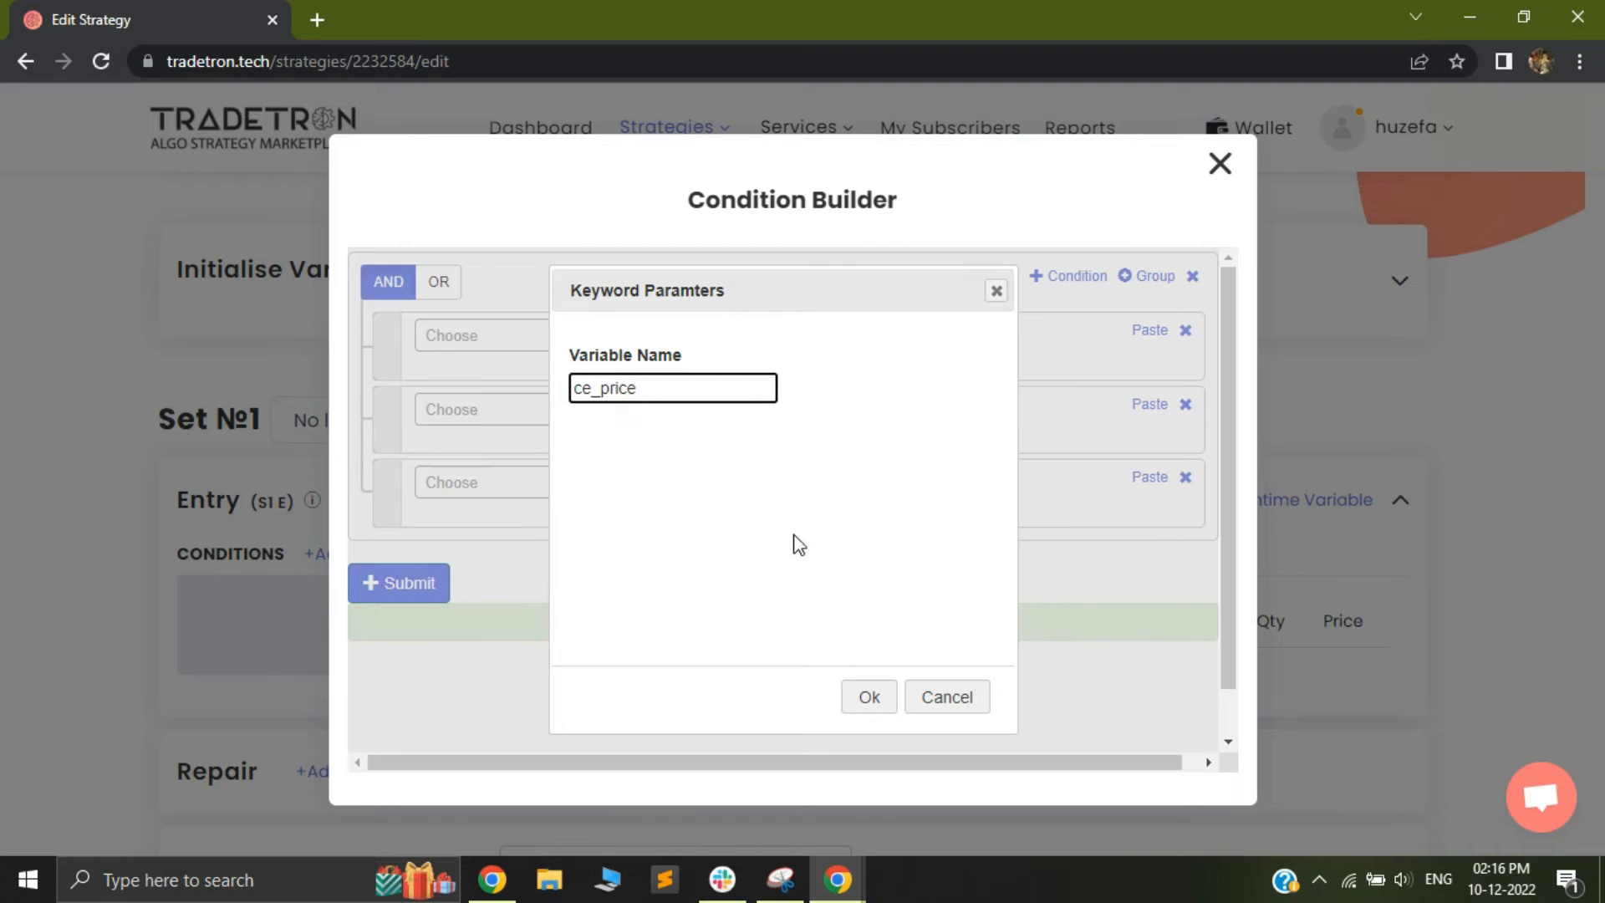
pyautogui.click(870, 697)
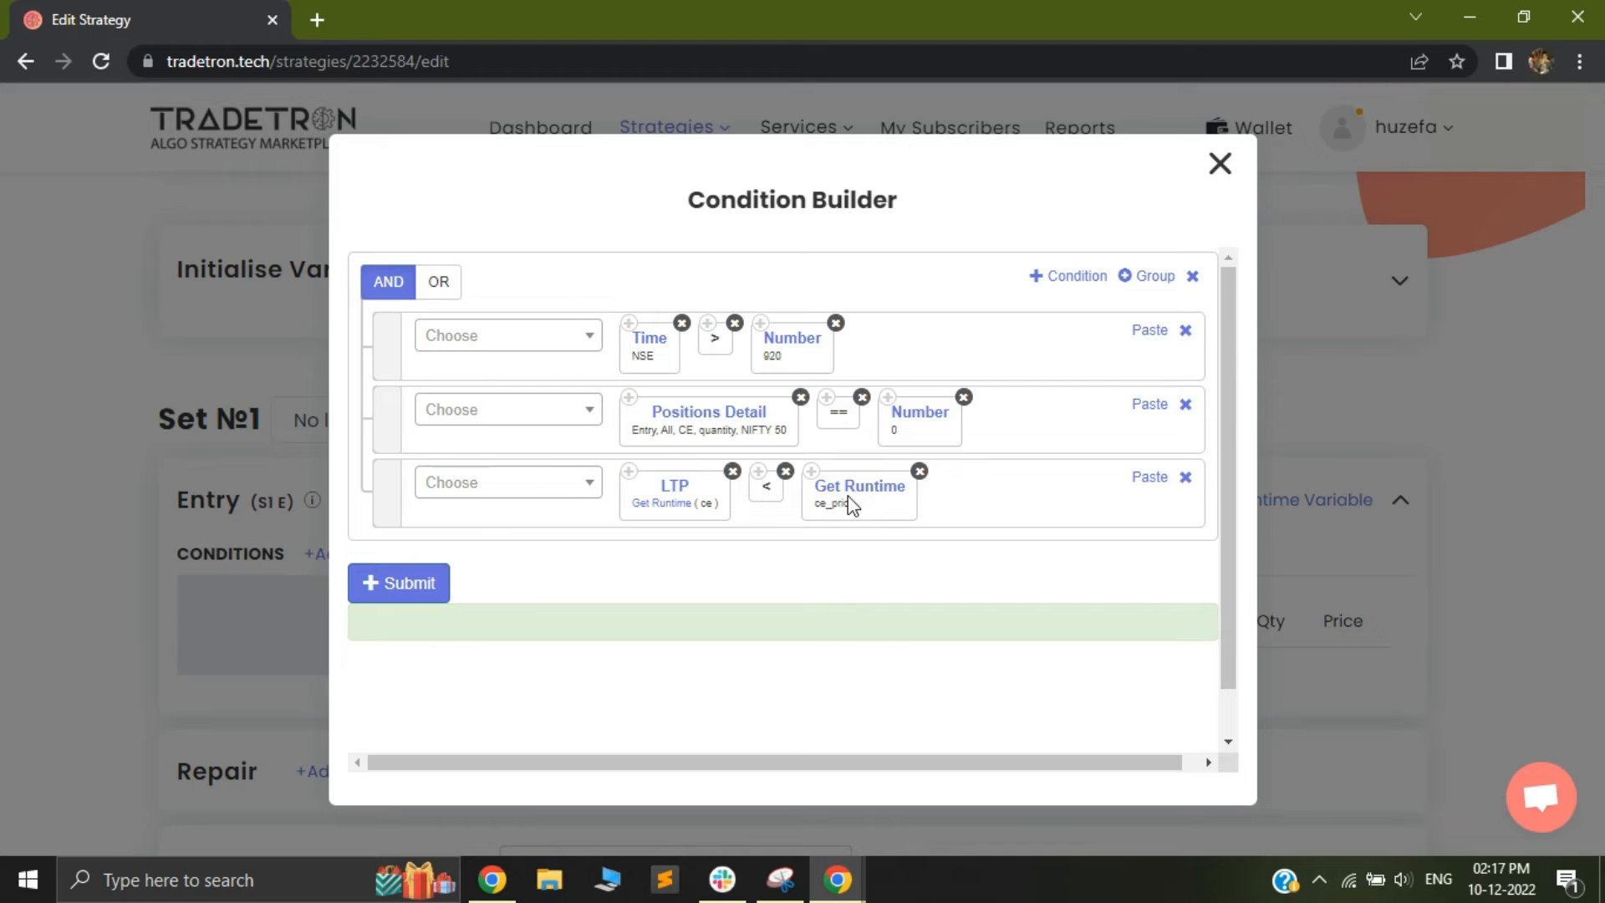
# Multiply ce_price by the Number 0.9 in the third condition, then submit the entry conditions and close the builder
pyautogui.click(524, 485)
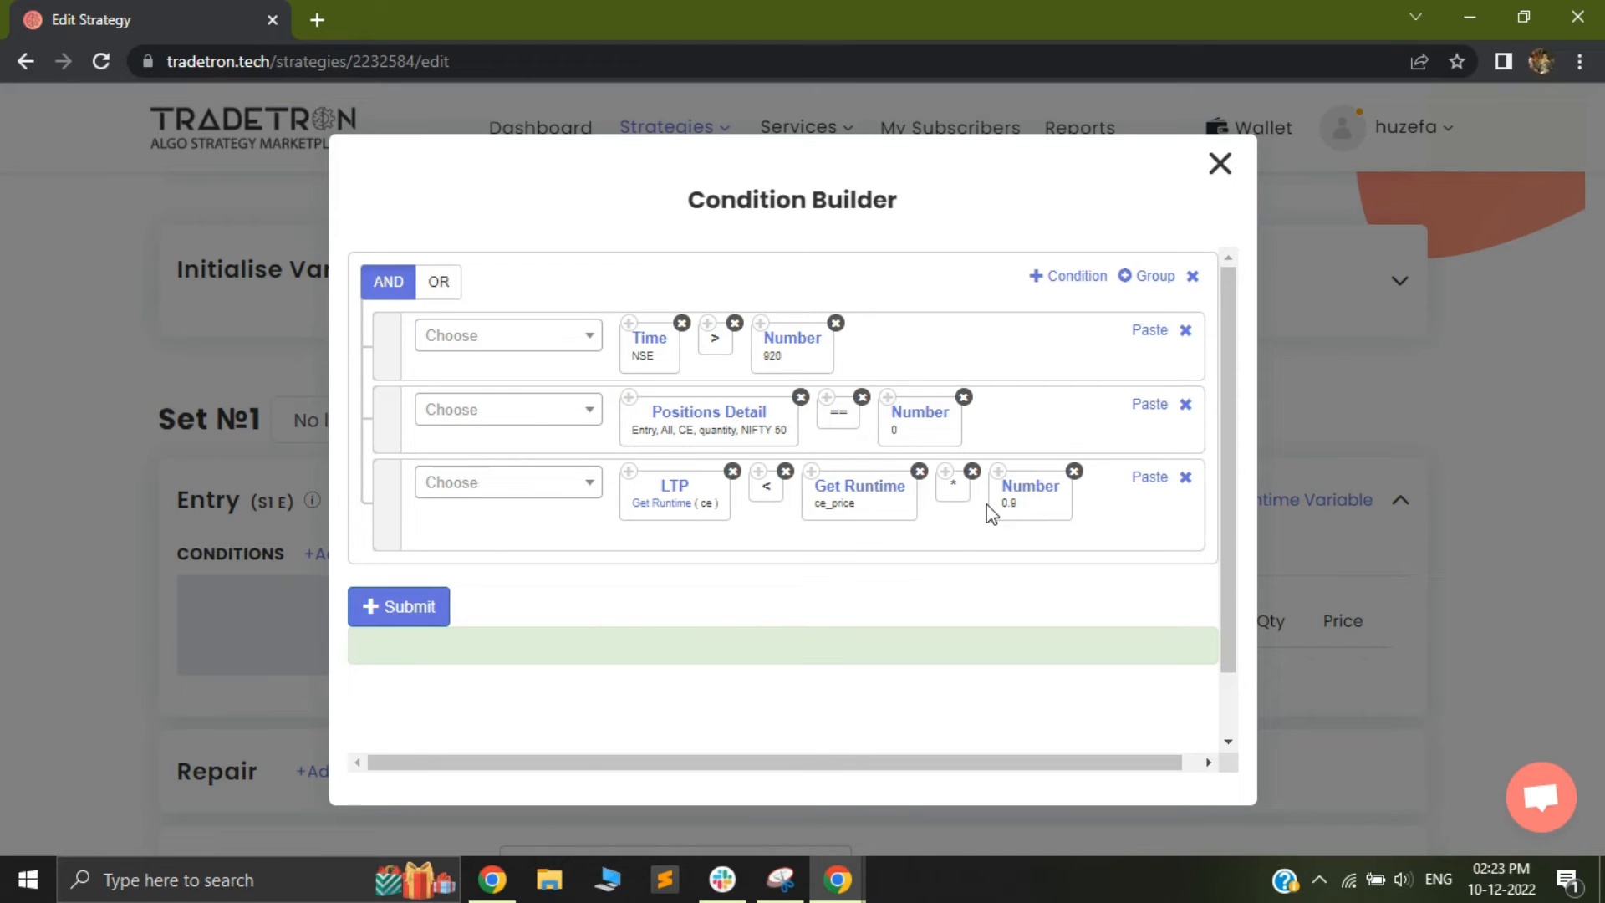
pyautogui.click(402, 616)
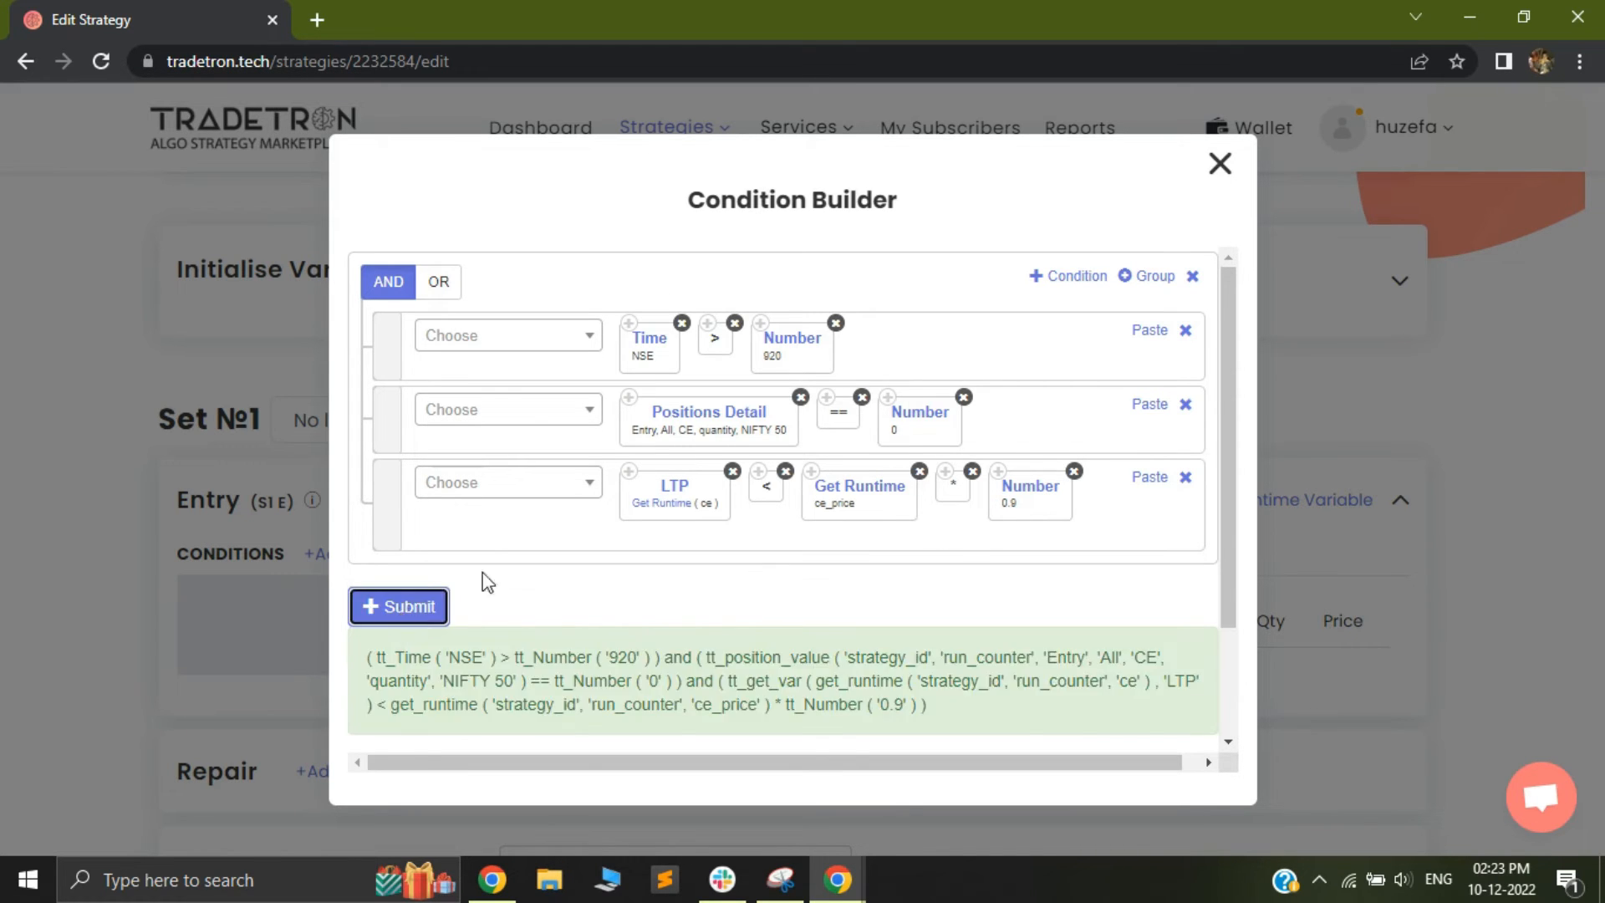
pyautogui.click(1220, 163)
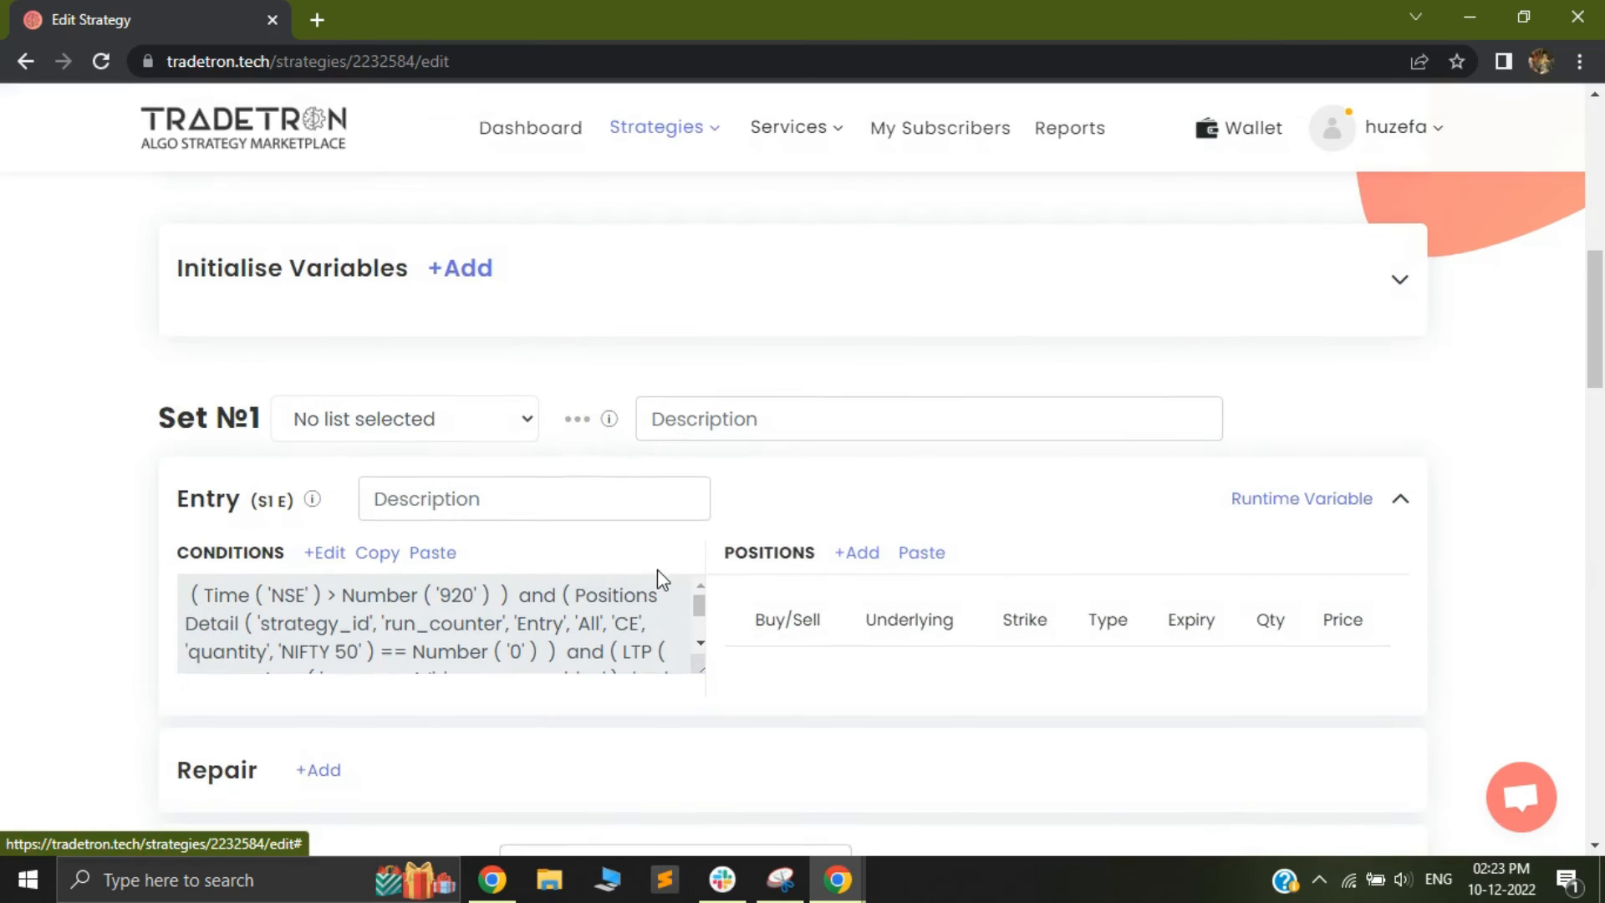
# Start a Set 1 entry position that sells a Call on exchange NFO with NIFTY 50 as the underlying
pyautogui.scroll(-1, 934, 465)
pyautogui.click(852, 452)
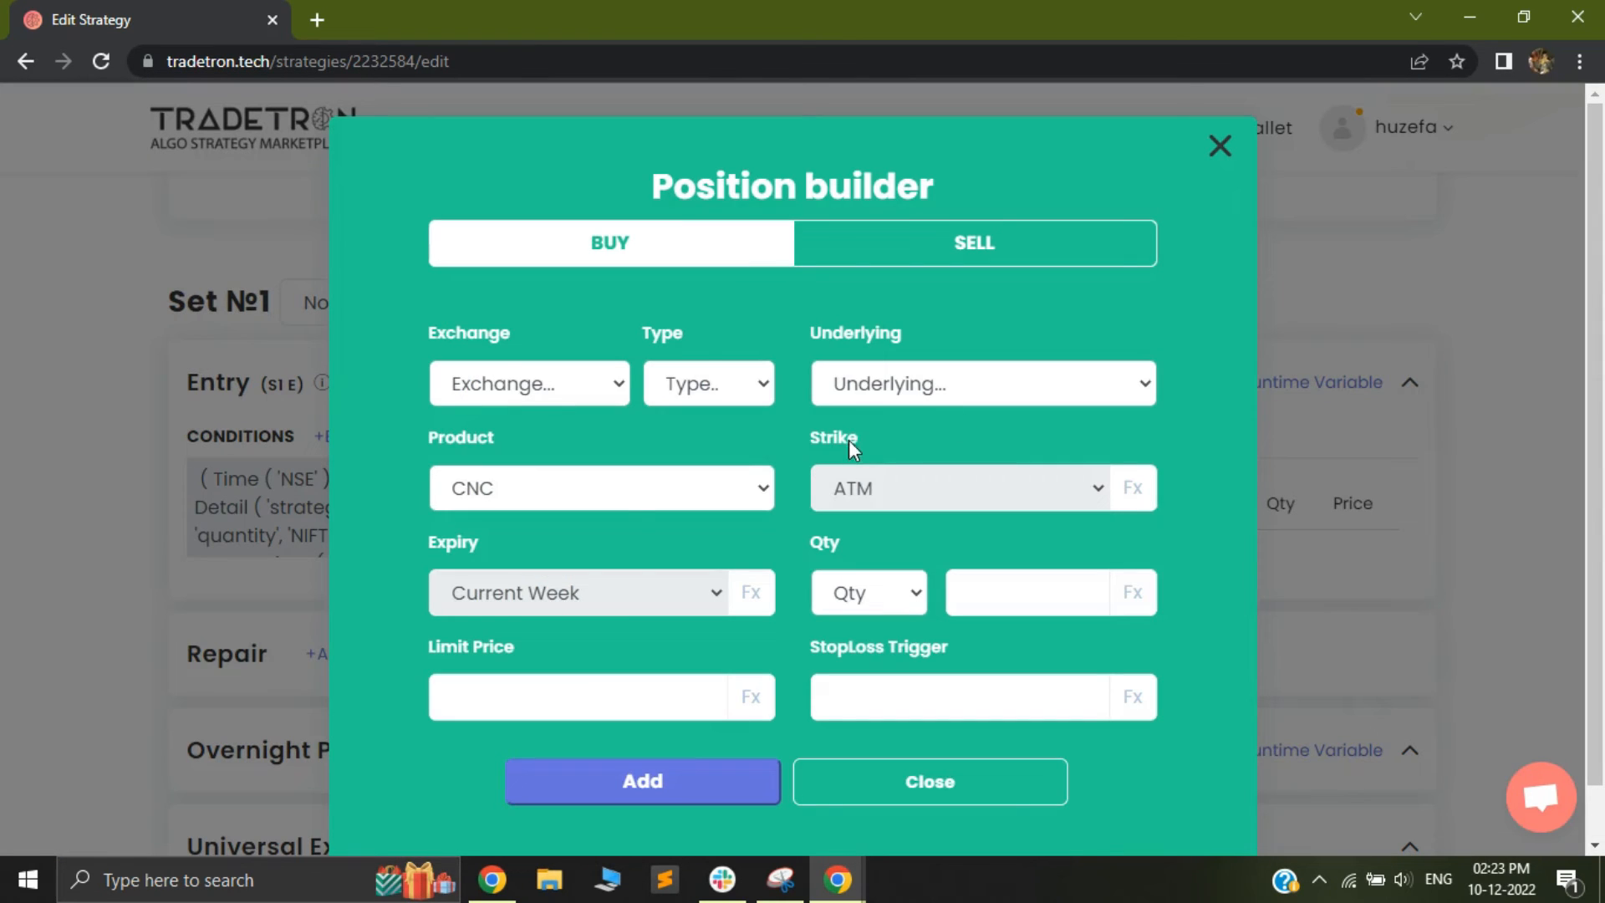
pyautogui.click(547, 396)
pyautogui.click(502, 512)
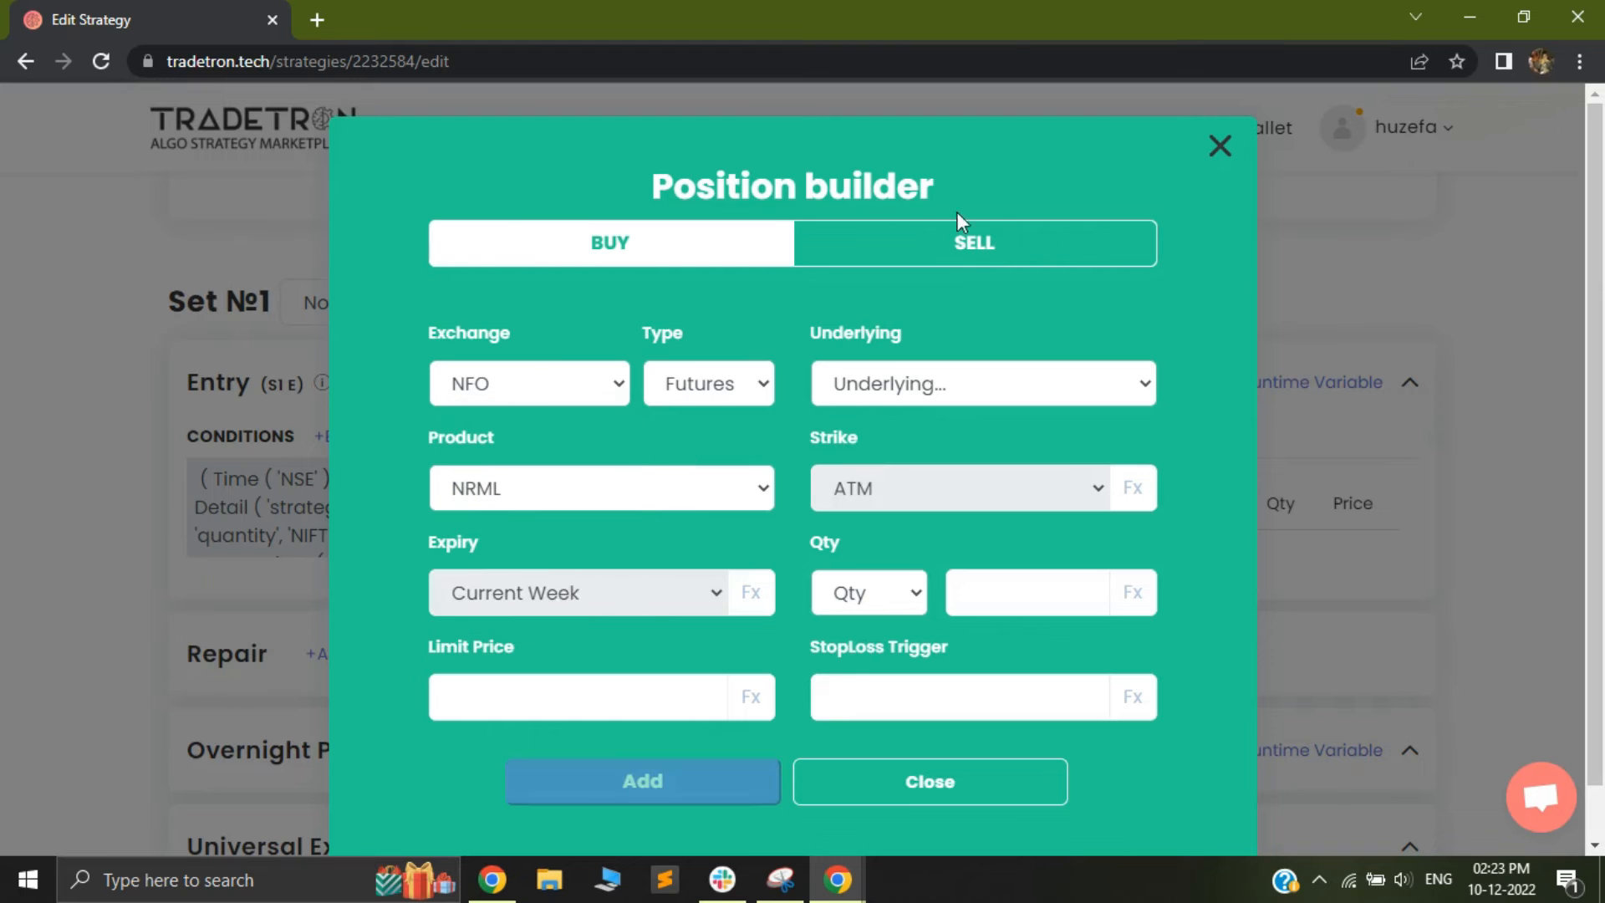
pyautogui.click(972, 243)
pyautogui.click(727, 388)
pyautogui.click(672, 482)
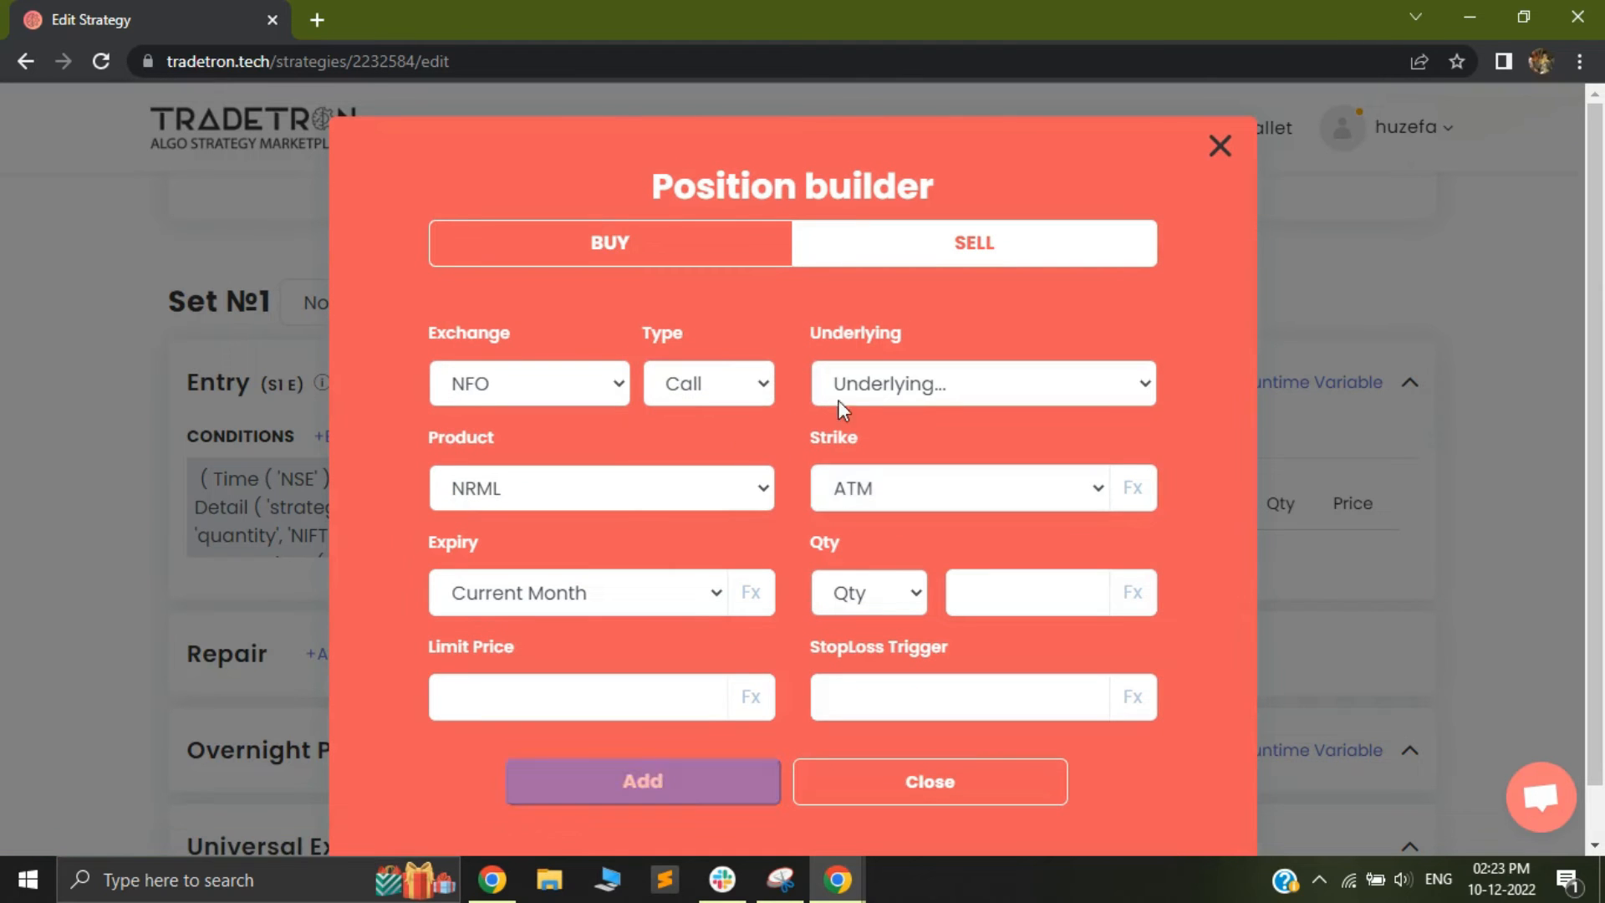
pyautogui.click(873, 384)
pyautogui.write('nifty')
pyautogui.press('Return')
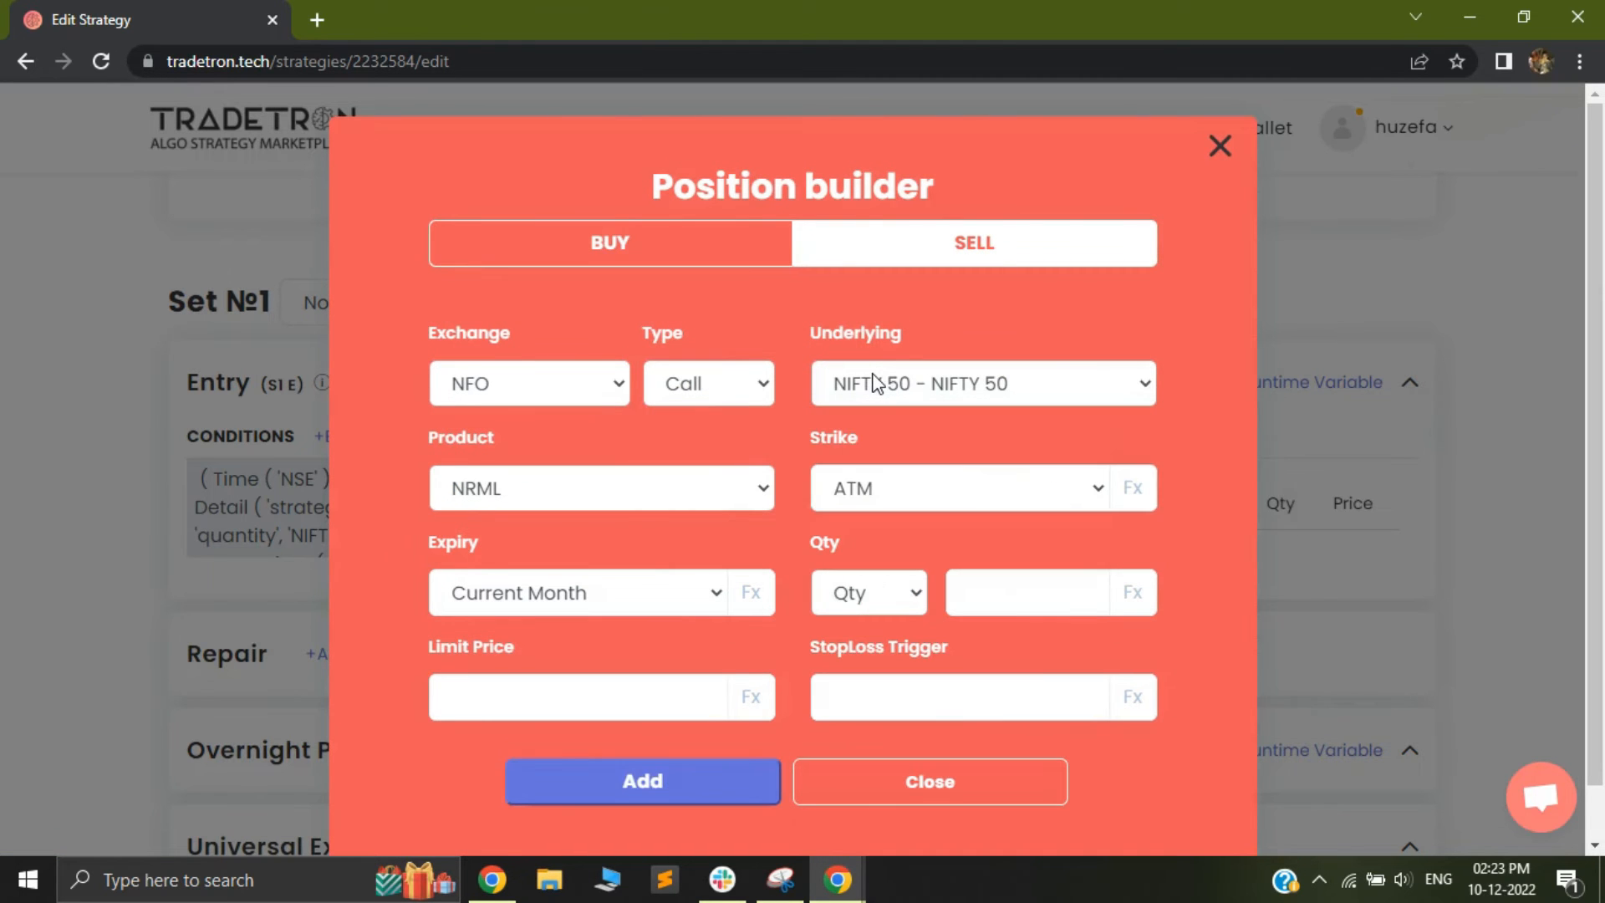
# Set the position's strike to an Fx formula that gets the runtime variable ce_strike
pyautogui.click(864, 484)
pyautogui.click(851, 46)
pyautogui.click(1129, 489)
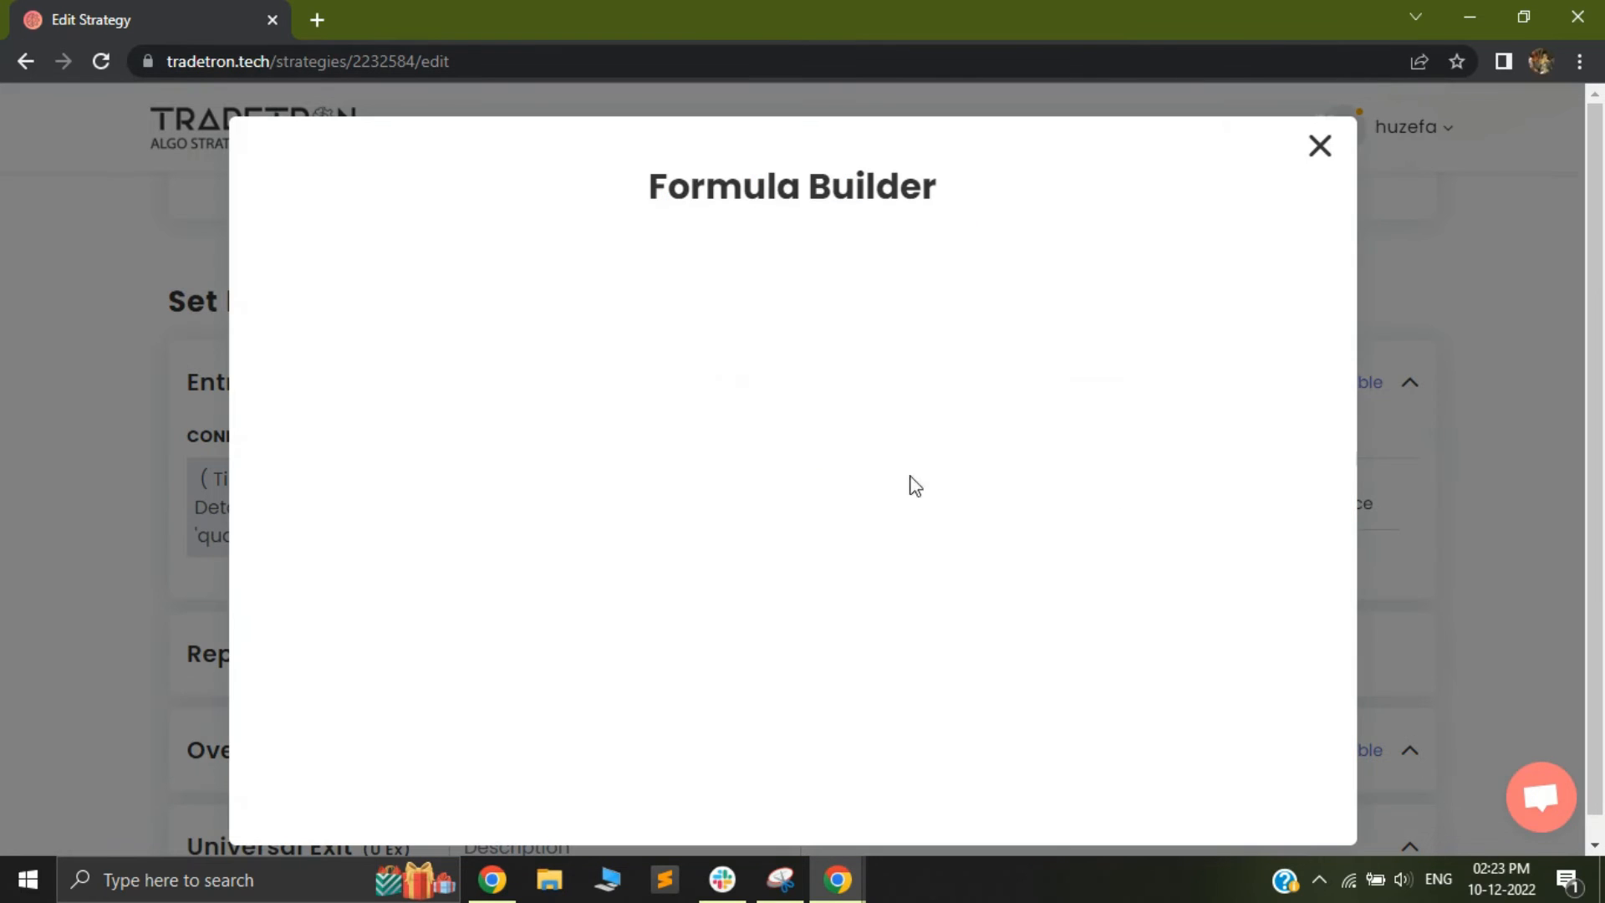
pyautogui.click(414, 316)
pyautogui.write('get')
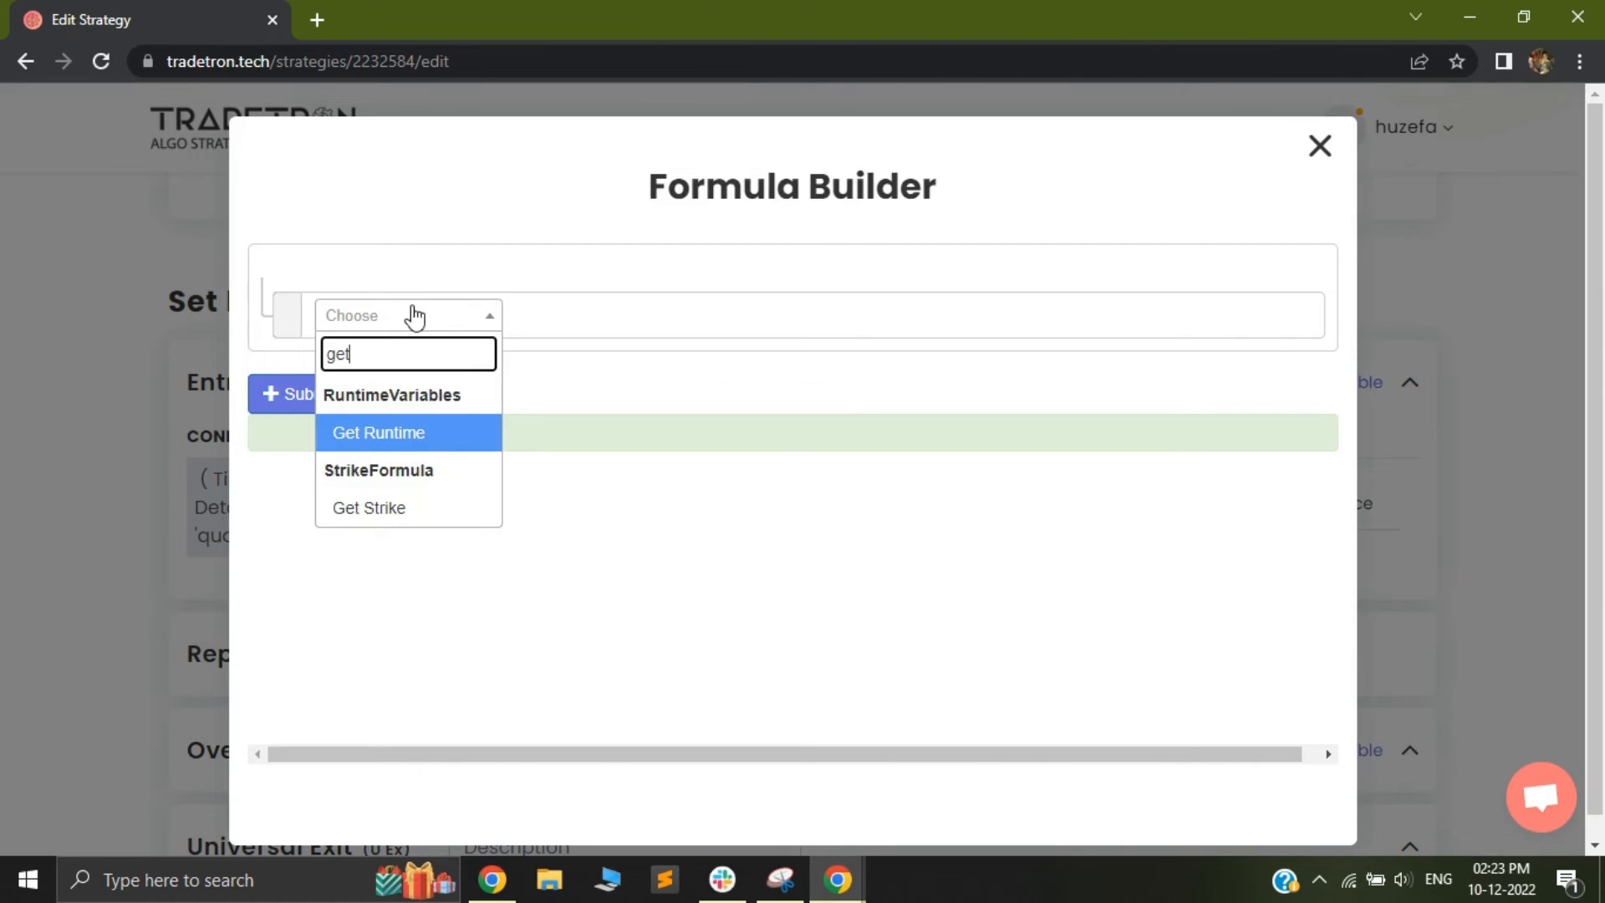
pyautogui.click(372, 433)
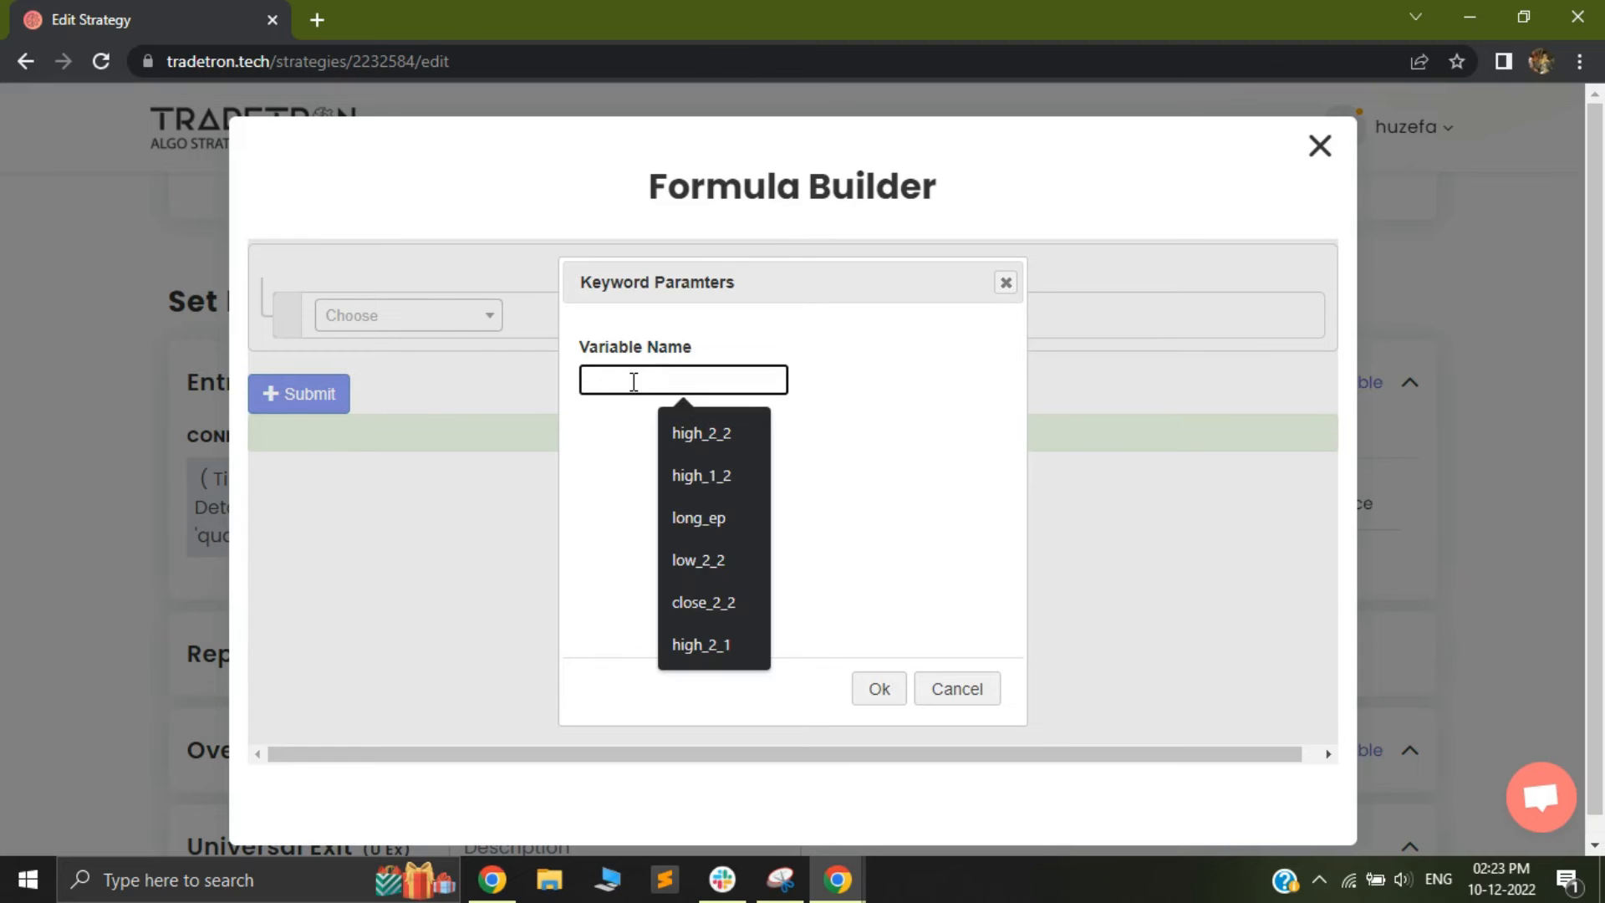
pyautogui.write('ce_strike')
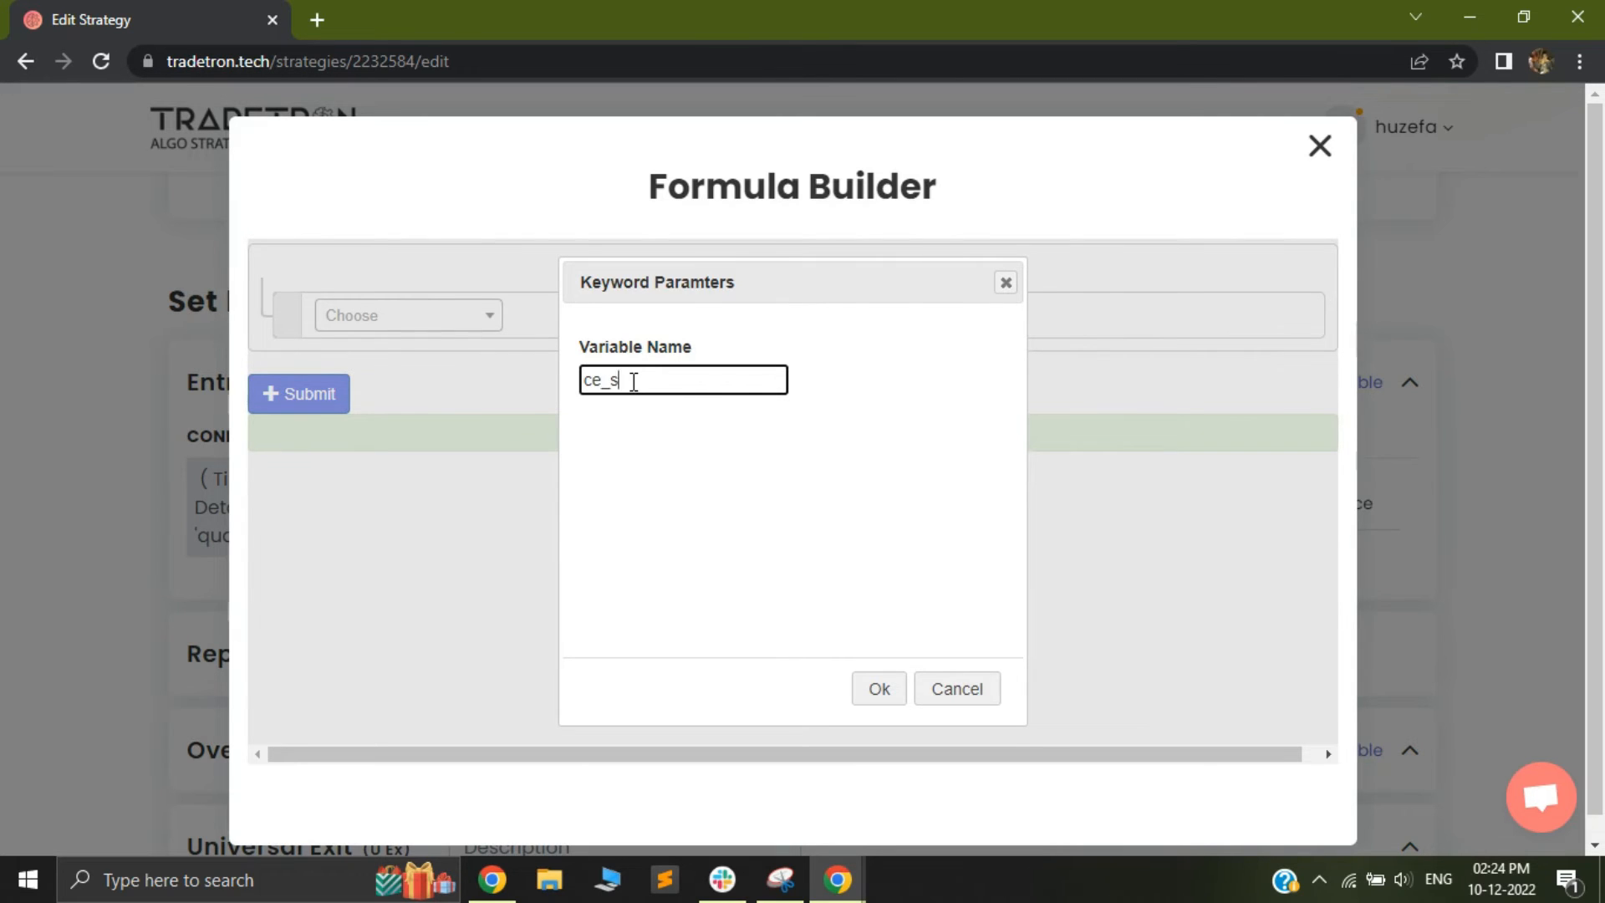
pyautogui.click(879, 694)
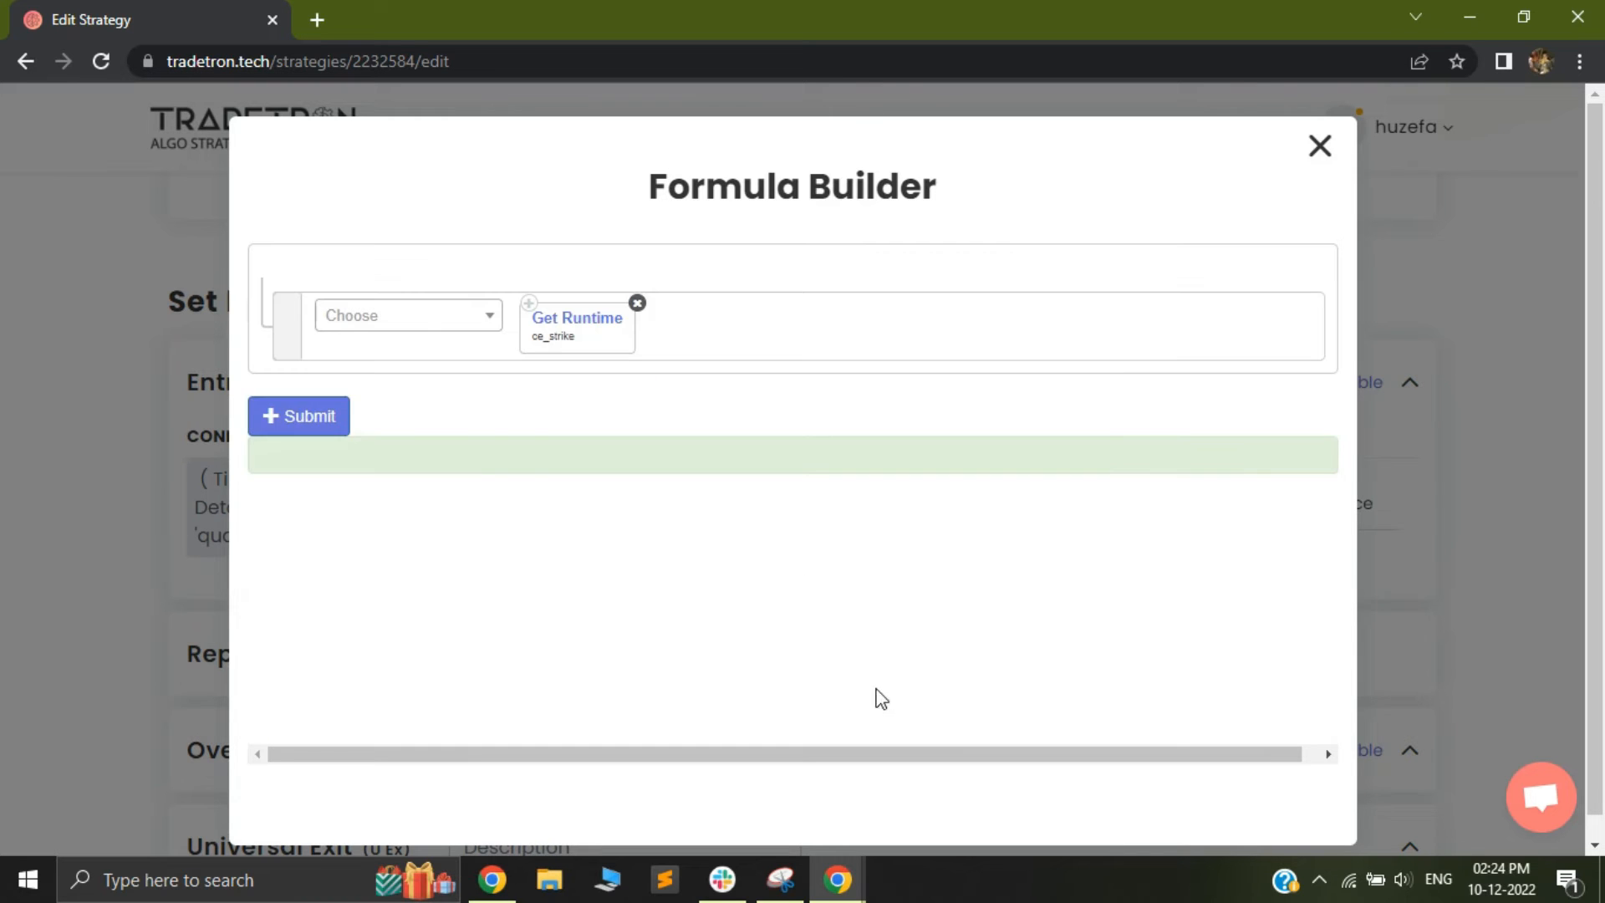
pyautogui.click(304, 427)
pyautogui.click(1318, 144)
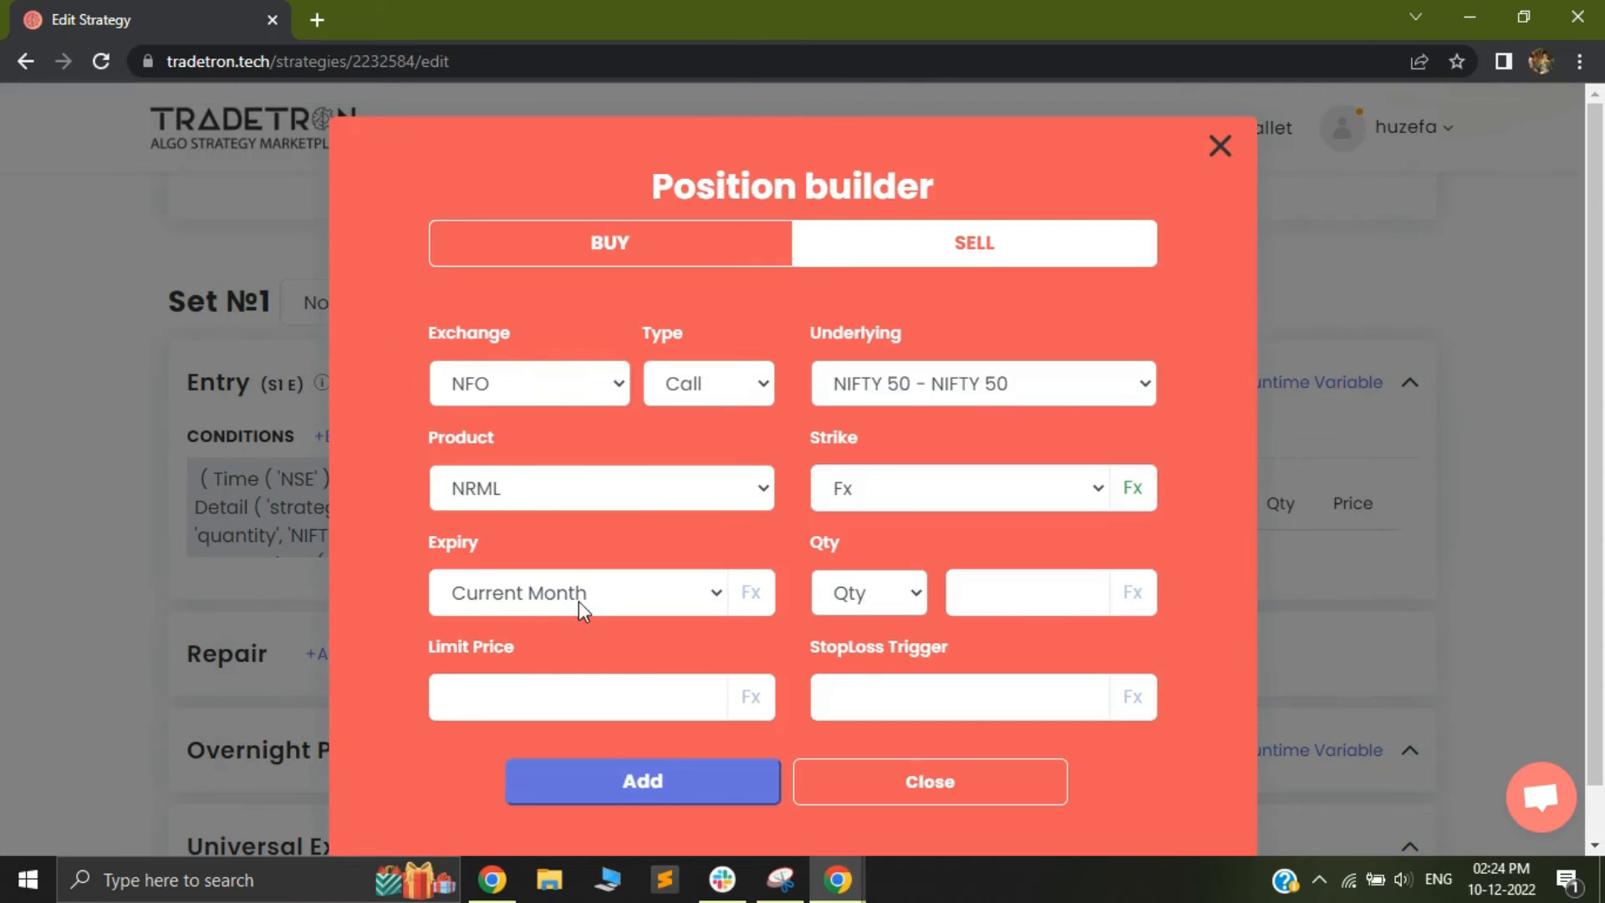
# Set the expiry to Current Week and the quantity to 1 lot, then add the position to the Set 1 entry
pyautogui.click(578, 593)
pyautogui.click(550, 20)
pyautogui.click(850, 591)
pyautogui.click(846, 695)
pyautogui.click(1010, 593)
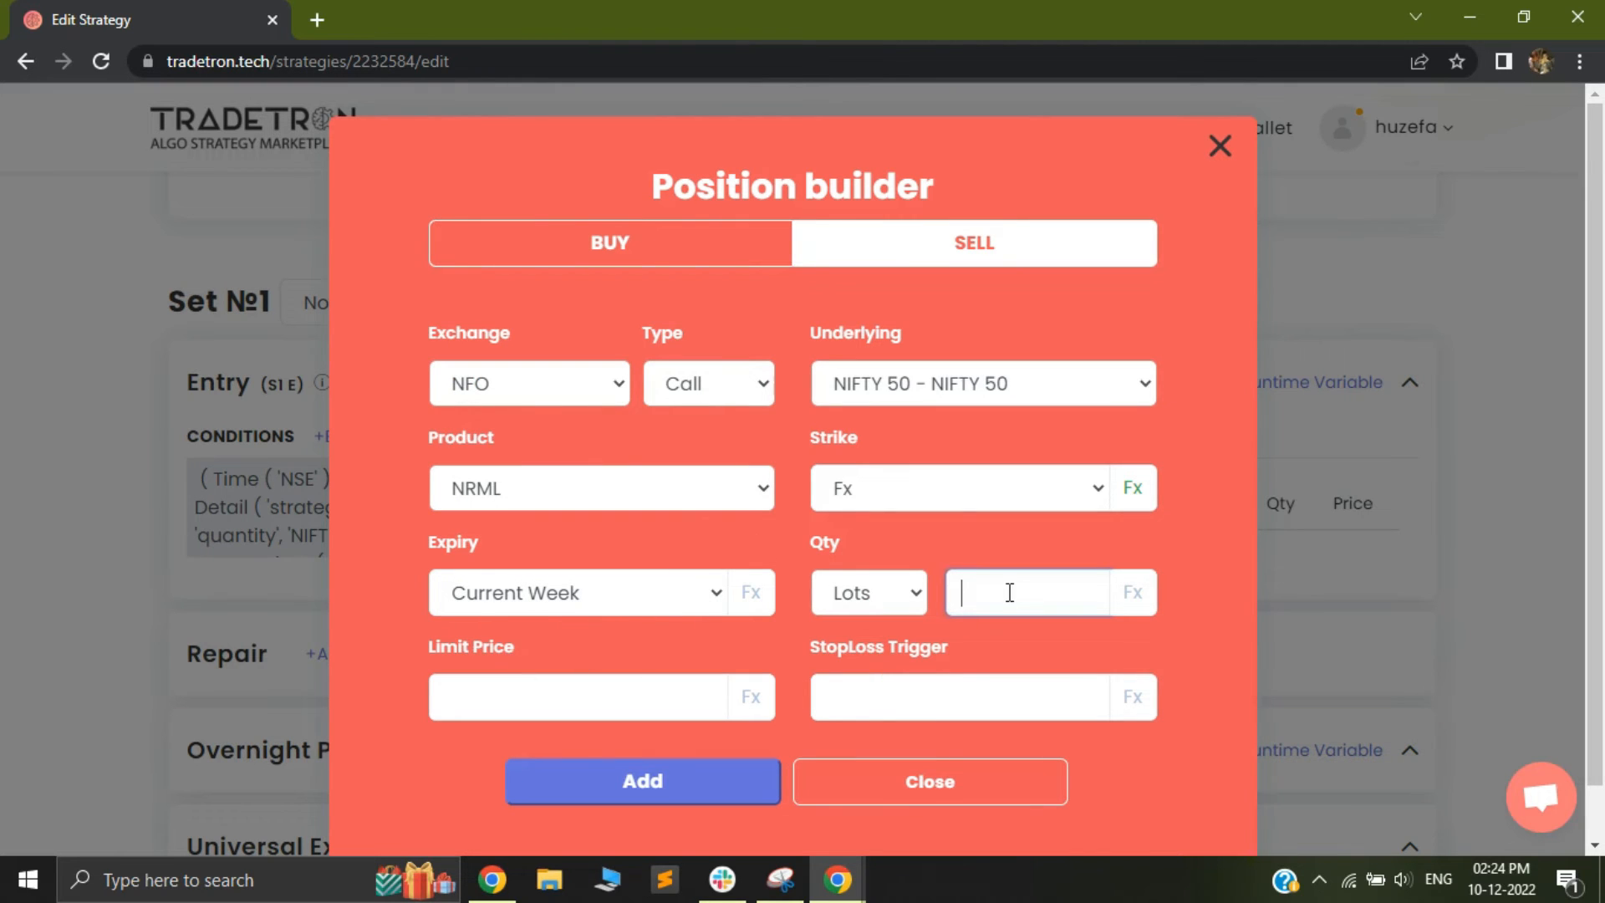
pyautogui.click(627, 789)
pyautogui.click(875, 792)
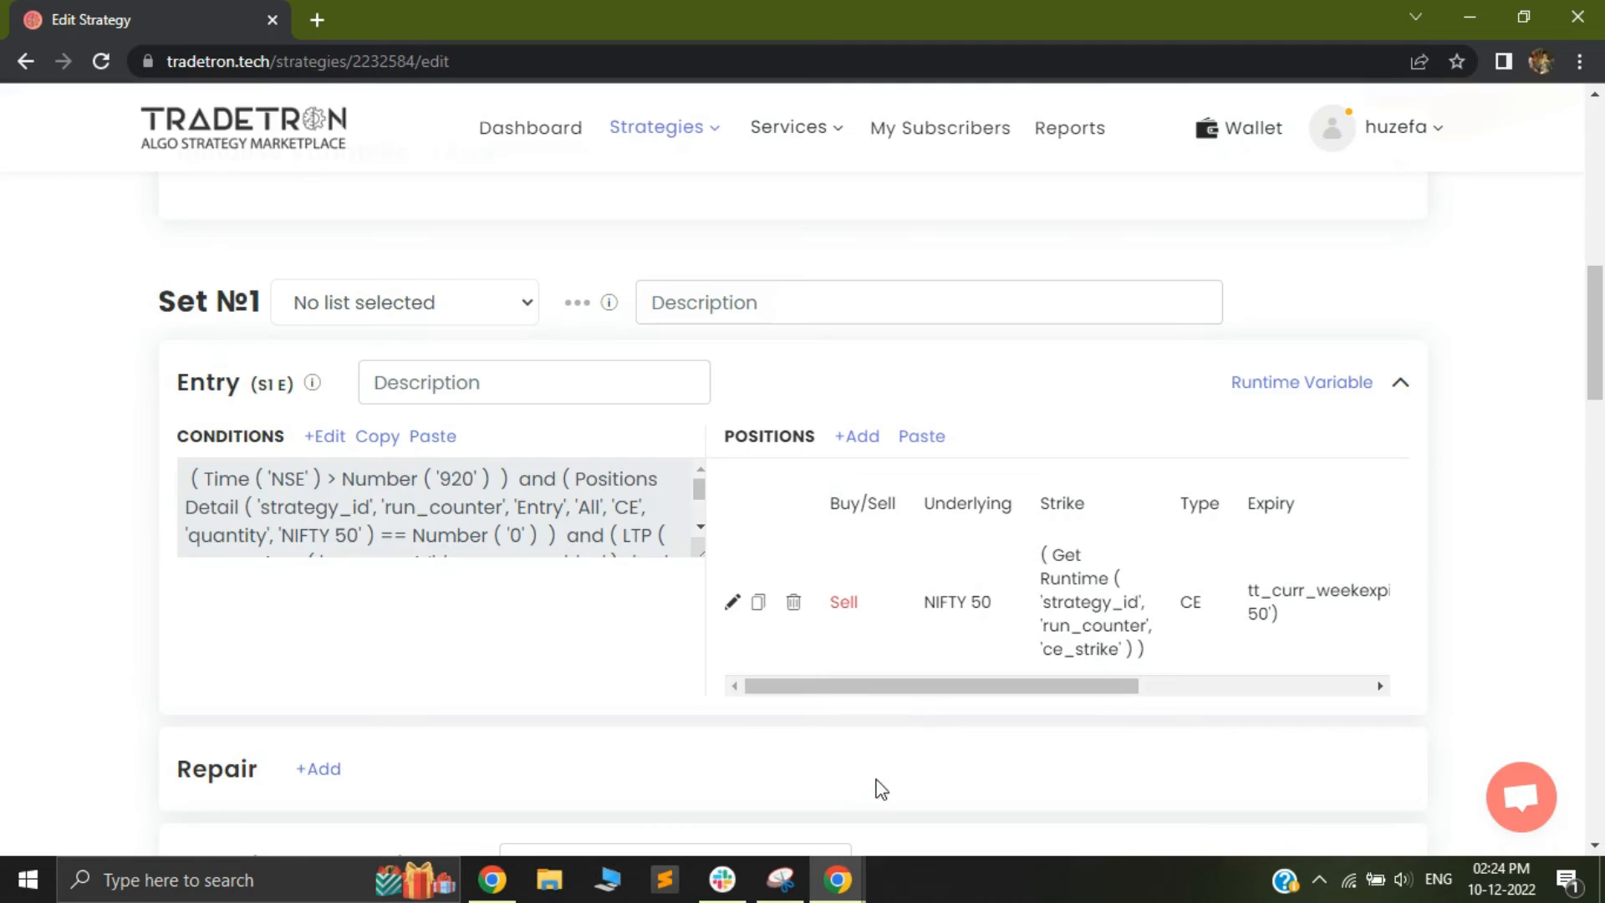
# Add a new set to the strategy, then start a Set 1 exit condition with the Leg TSL keyword
pyautogui.scroll(-2, 559, 535)
pyautogui.scroll(-5, 323, 649)
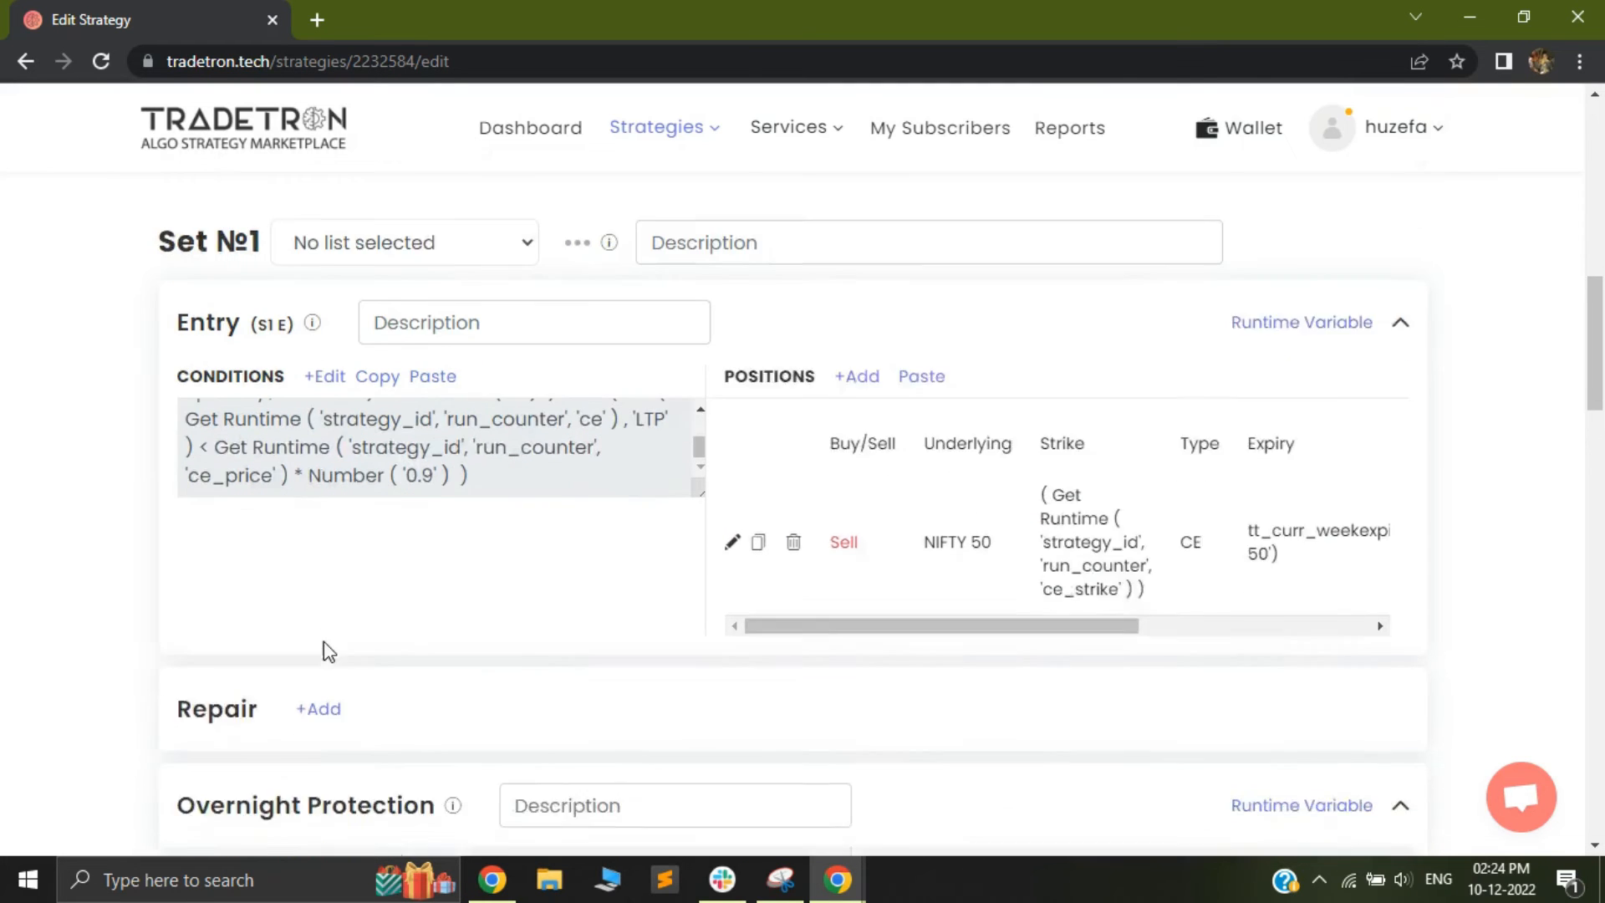
pyautogui.scroll(-1, 1307, 711)
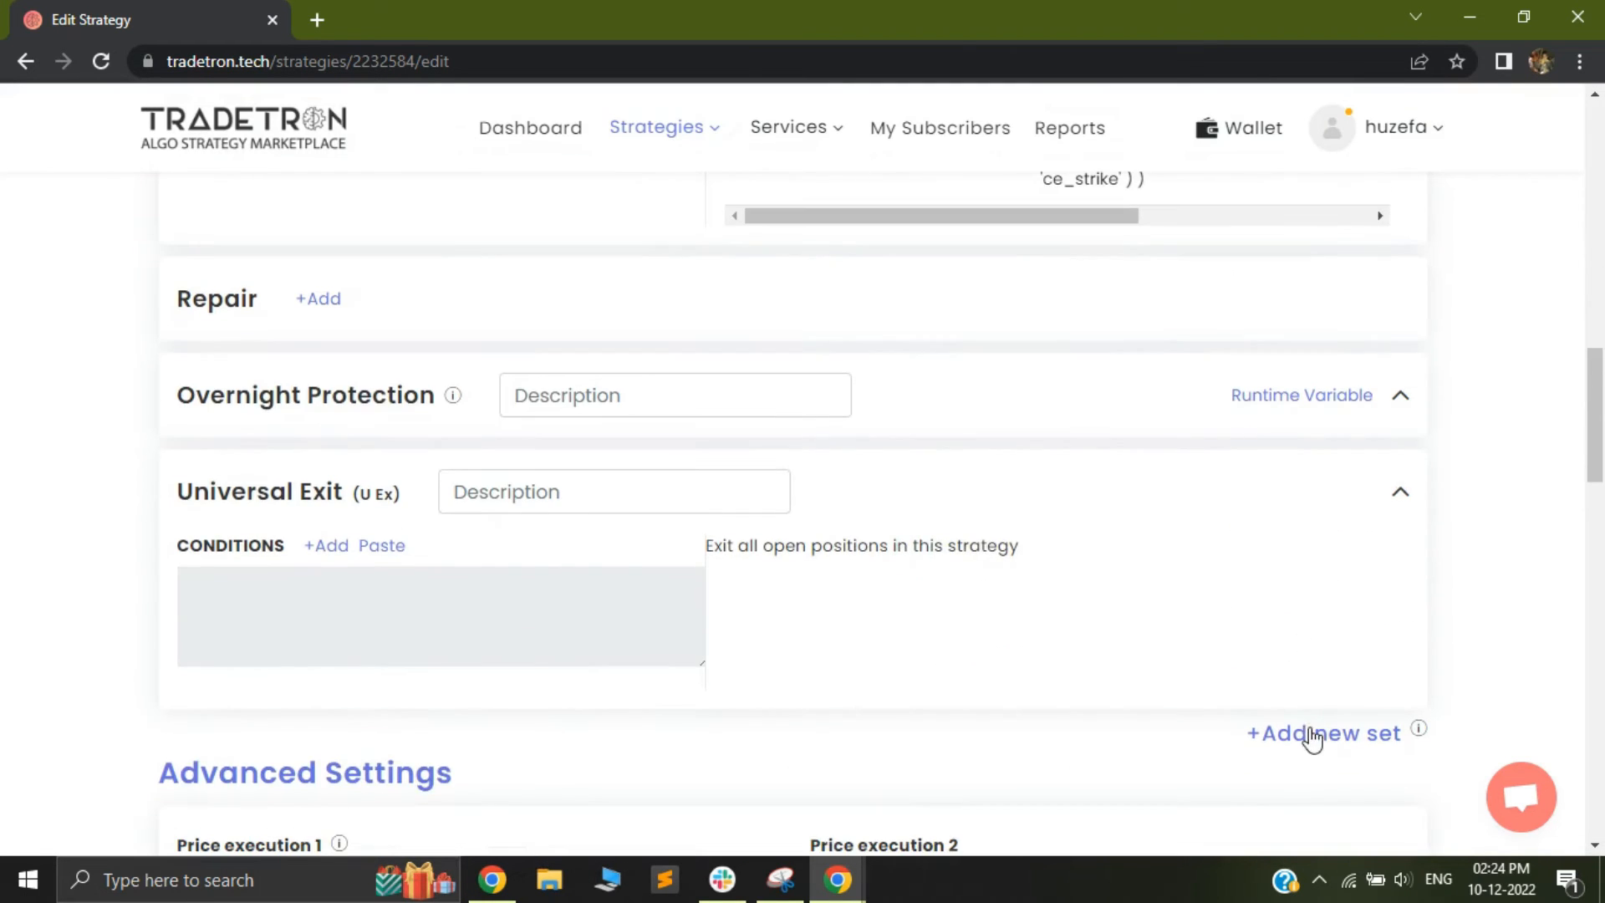
pyautogui.click(1302, 741)
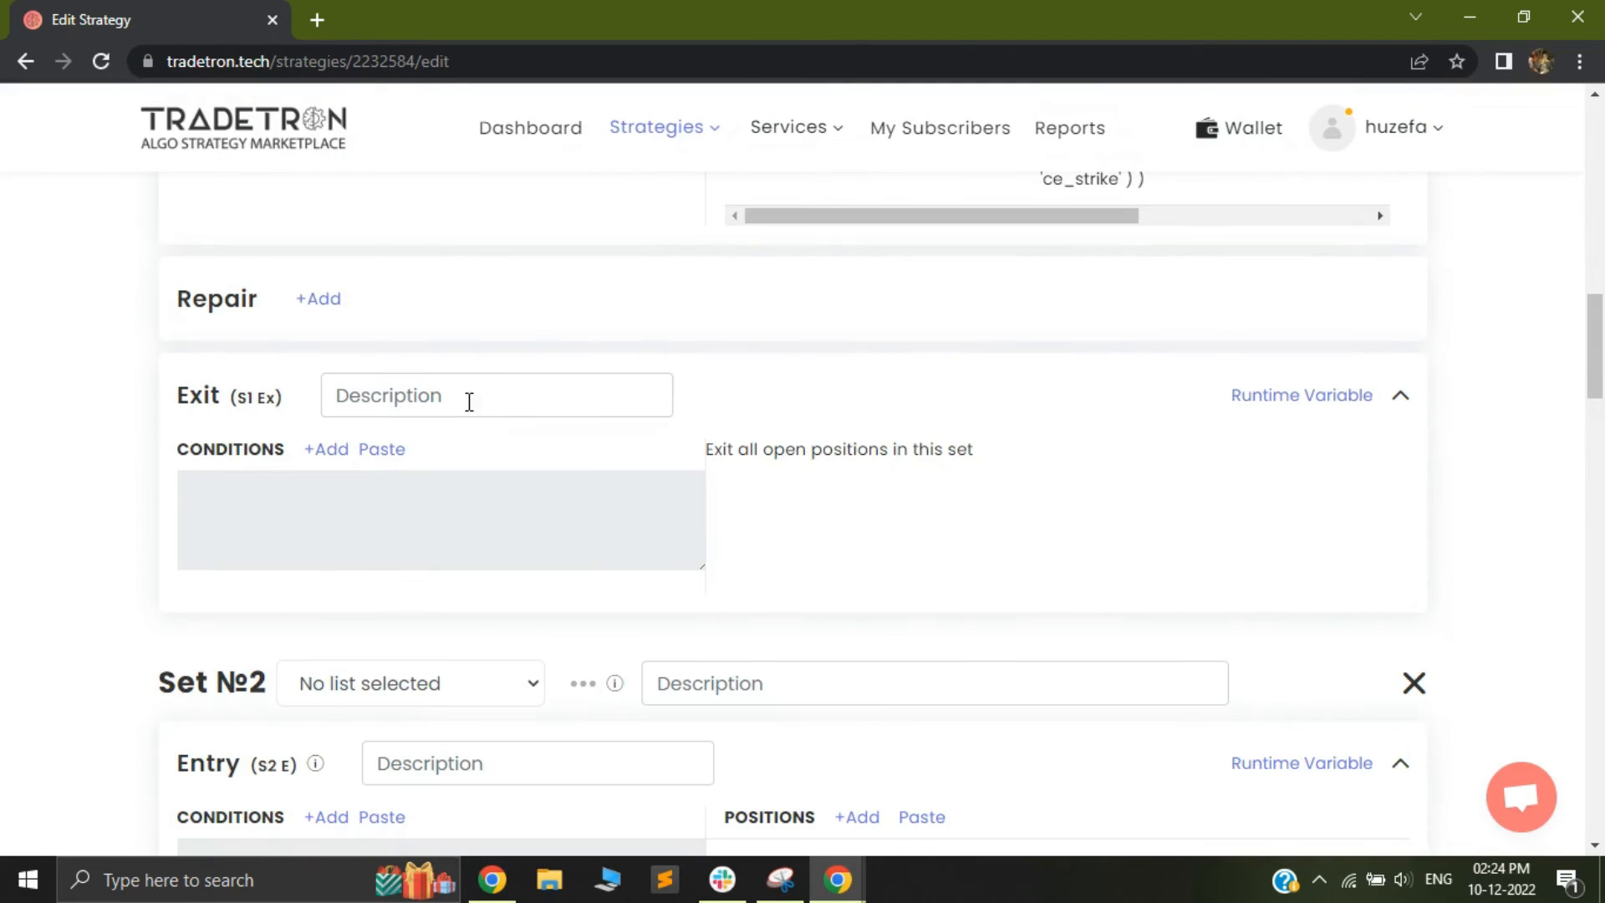
pyautogui.click(329, 456)
pyautogui.click(511, 330)
pyautogui.write('tsl')
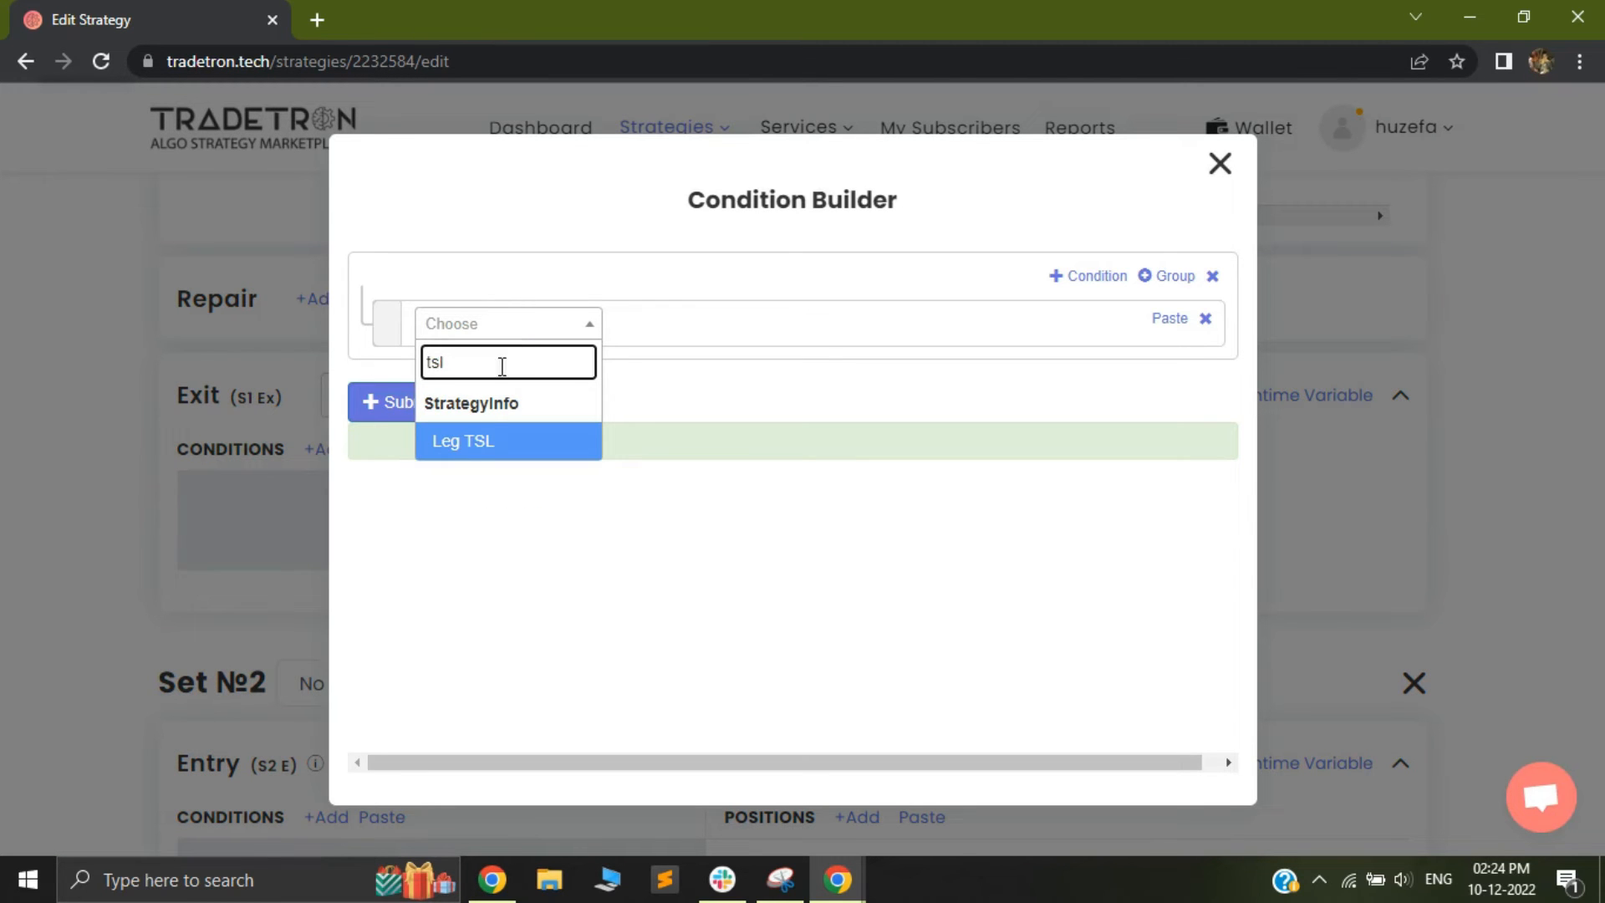
pyautogui.click(465, 445)
# Set the Leg TSL condition type to Entry and its underlying to NIFTY 50
pyautogui.click(560, 389)
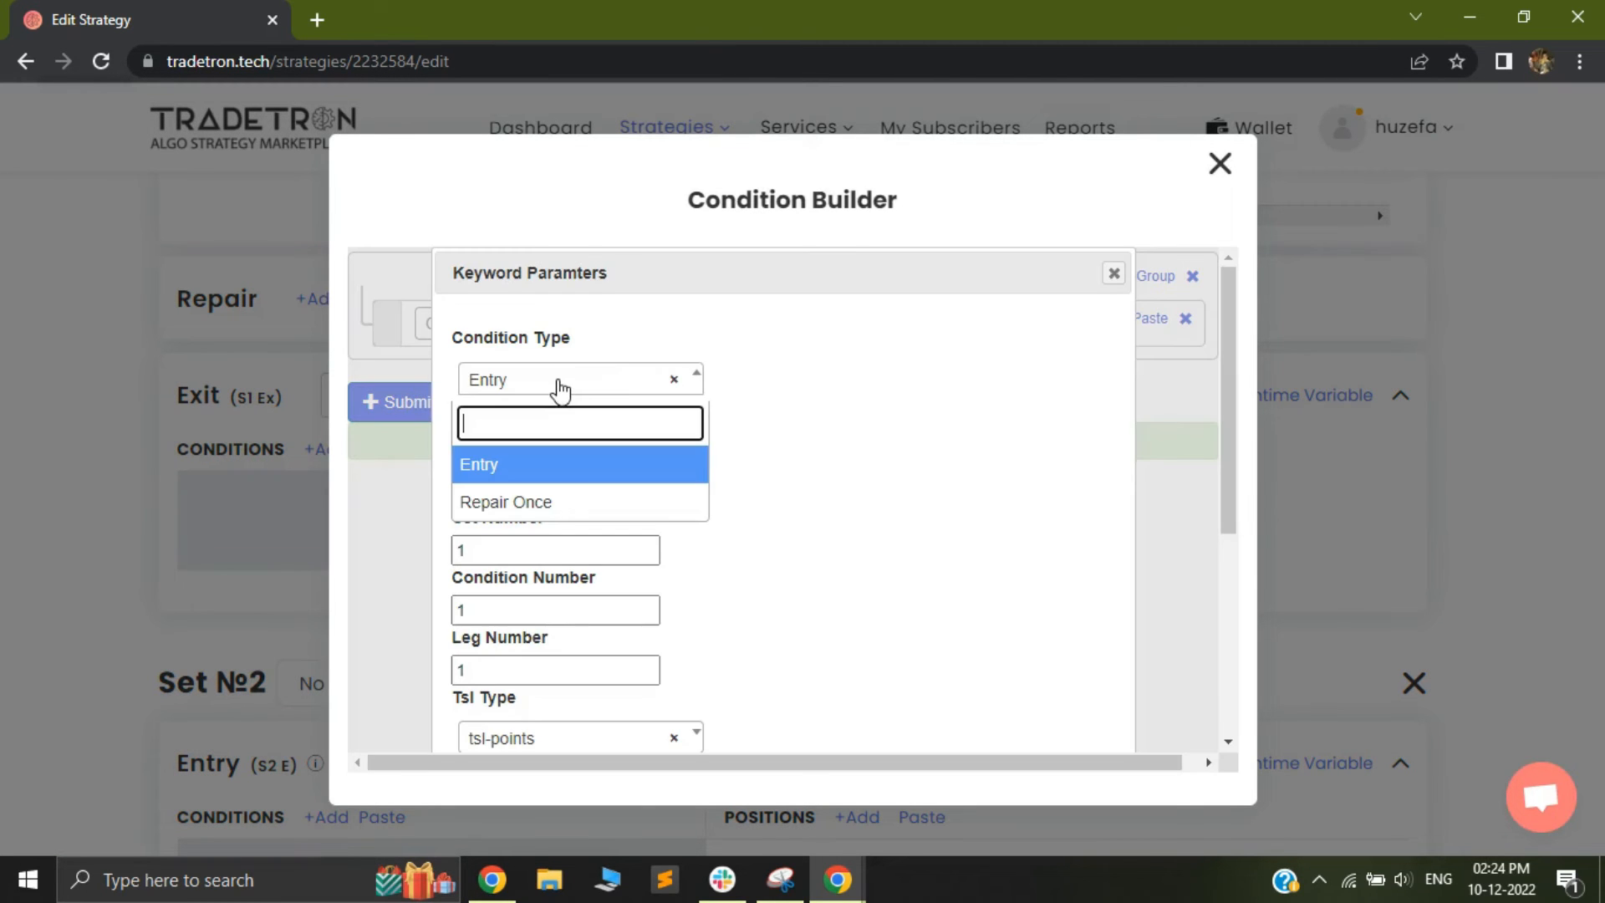
pyautogui.click(555, 465)
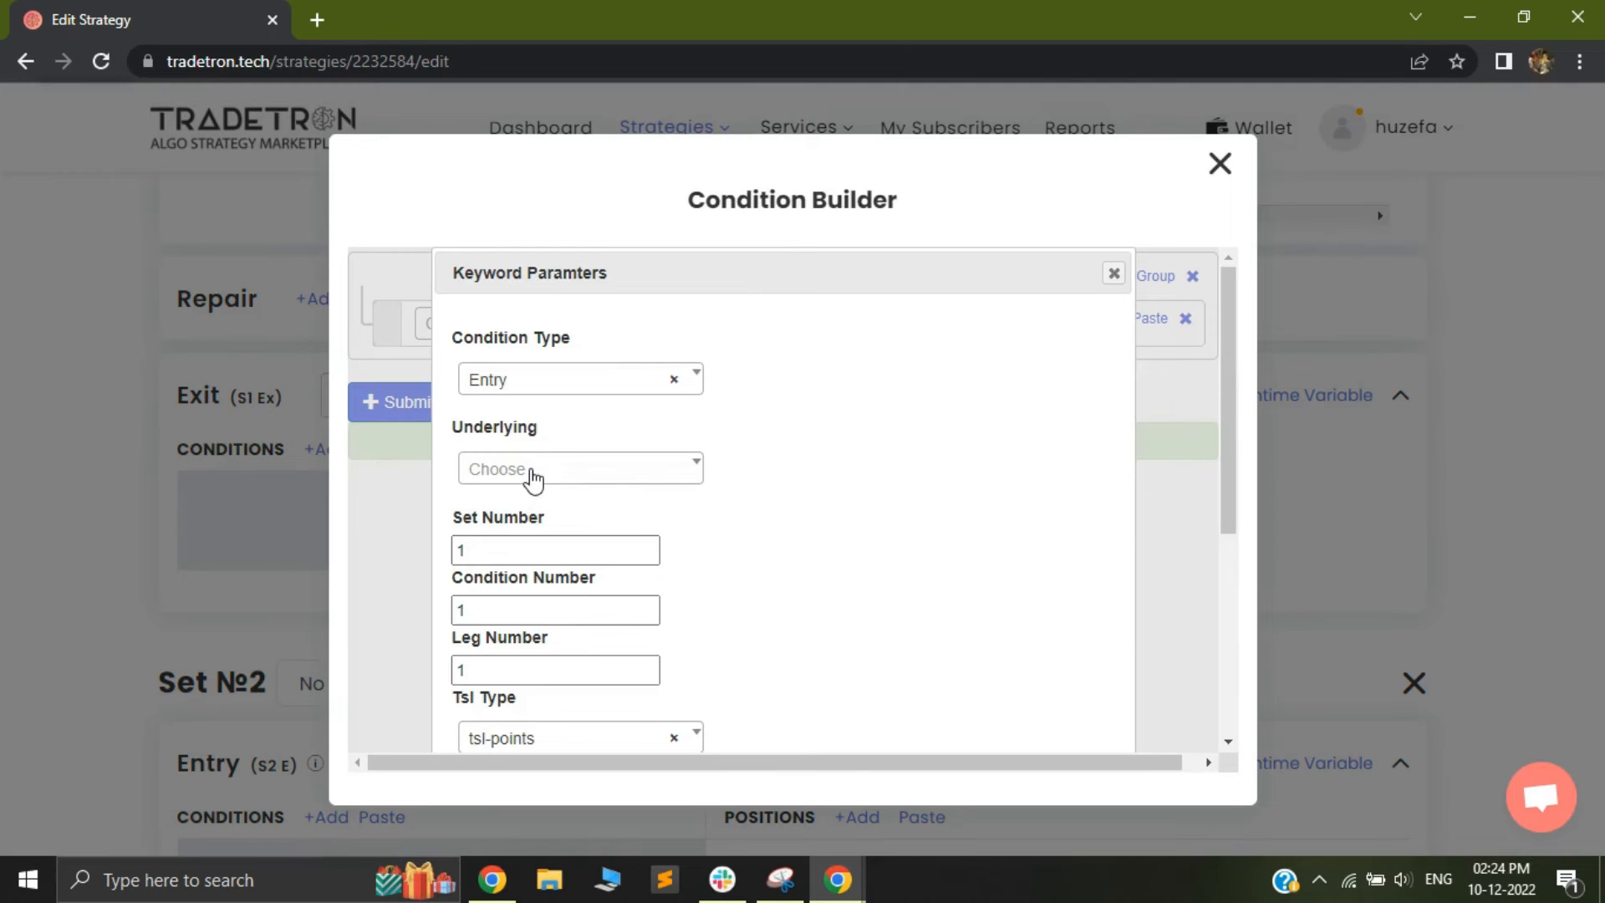
pyautogui.click(533, 474)
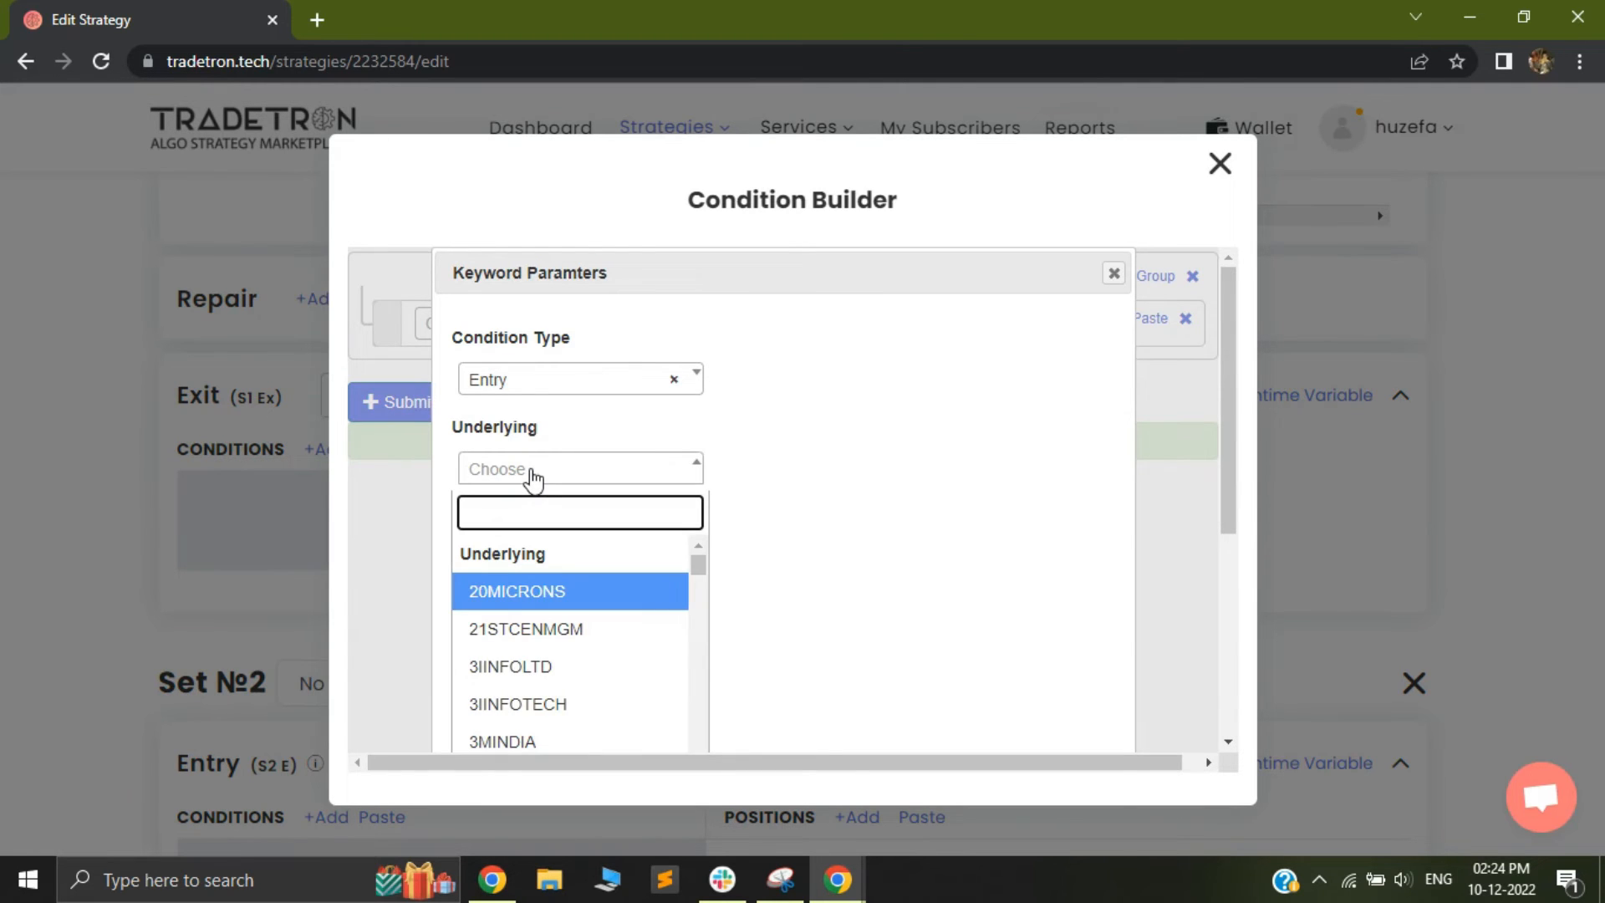
pyautogui.write('nifty')
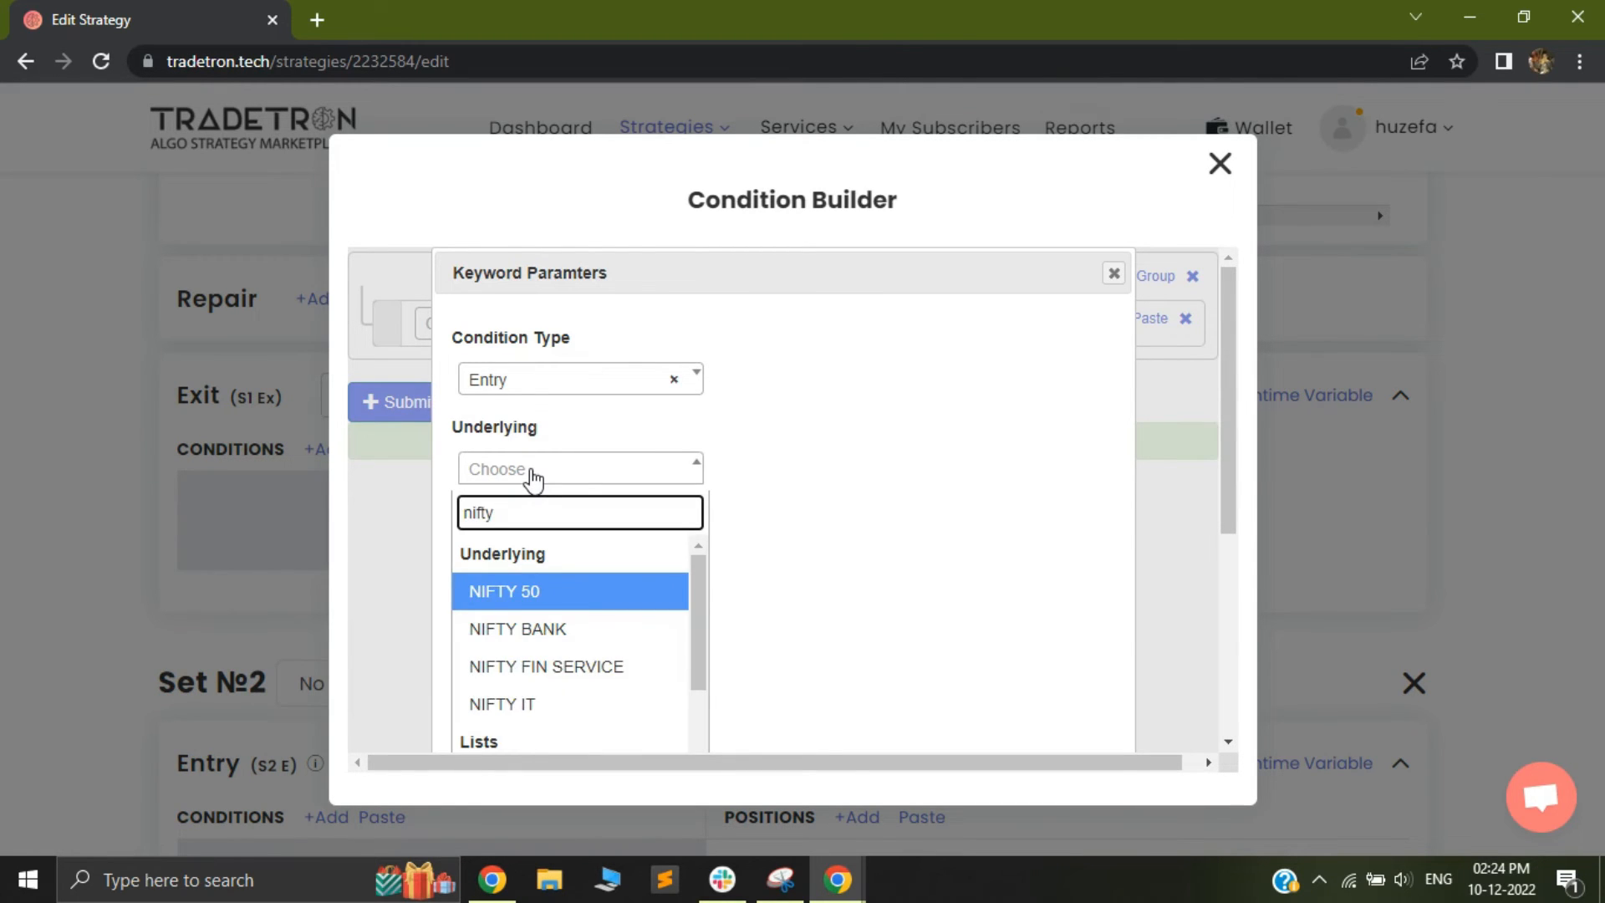
pyautogui.press('Return')
# Accept the Leg TSL with tsl-points, activation 20, lock profit 10 and increments of 1, then submit the exit condition and close the builder
pyautogui.scroll(-1, 562, 544)
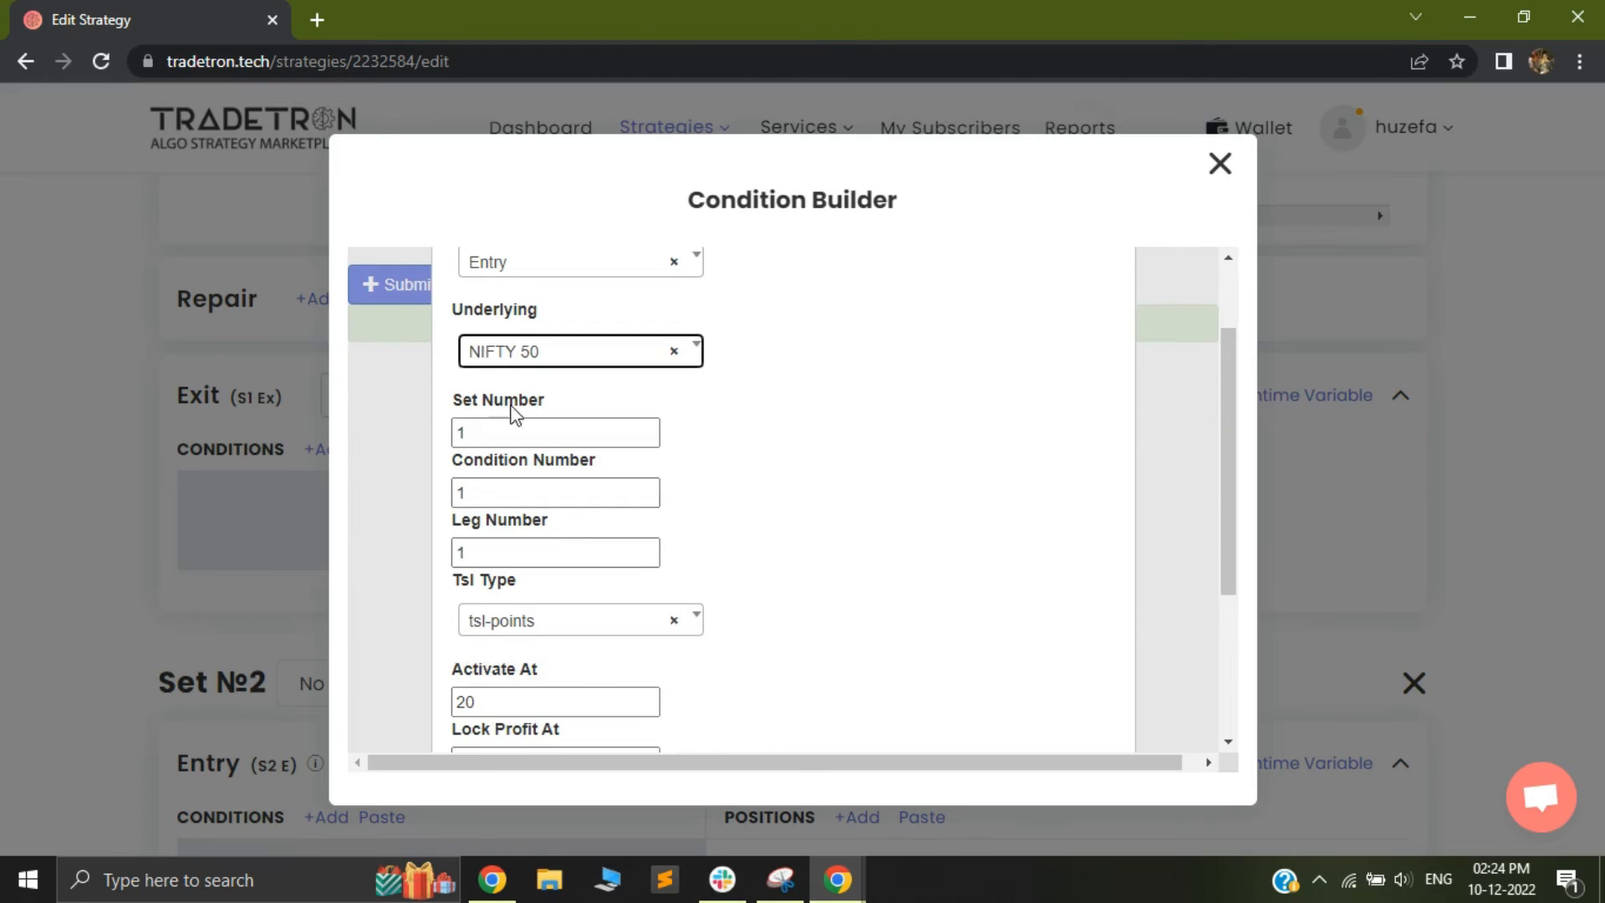
pyautogui.scroll(-1, 590, 611)
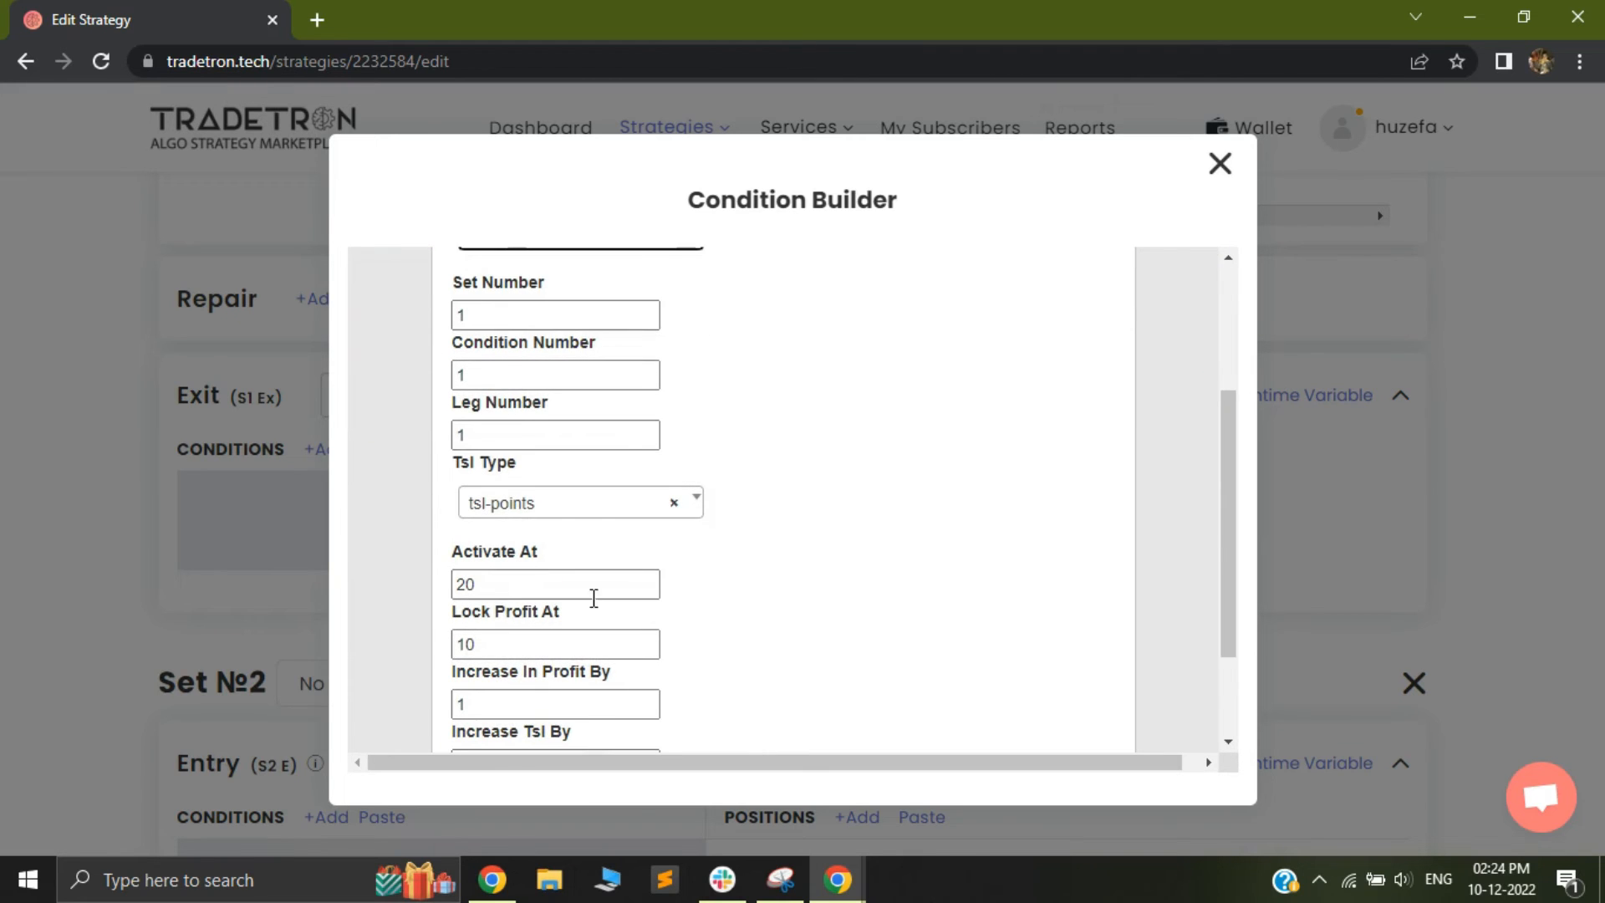
pyautogui.scroll(-1, 684, 574)
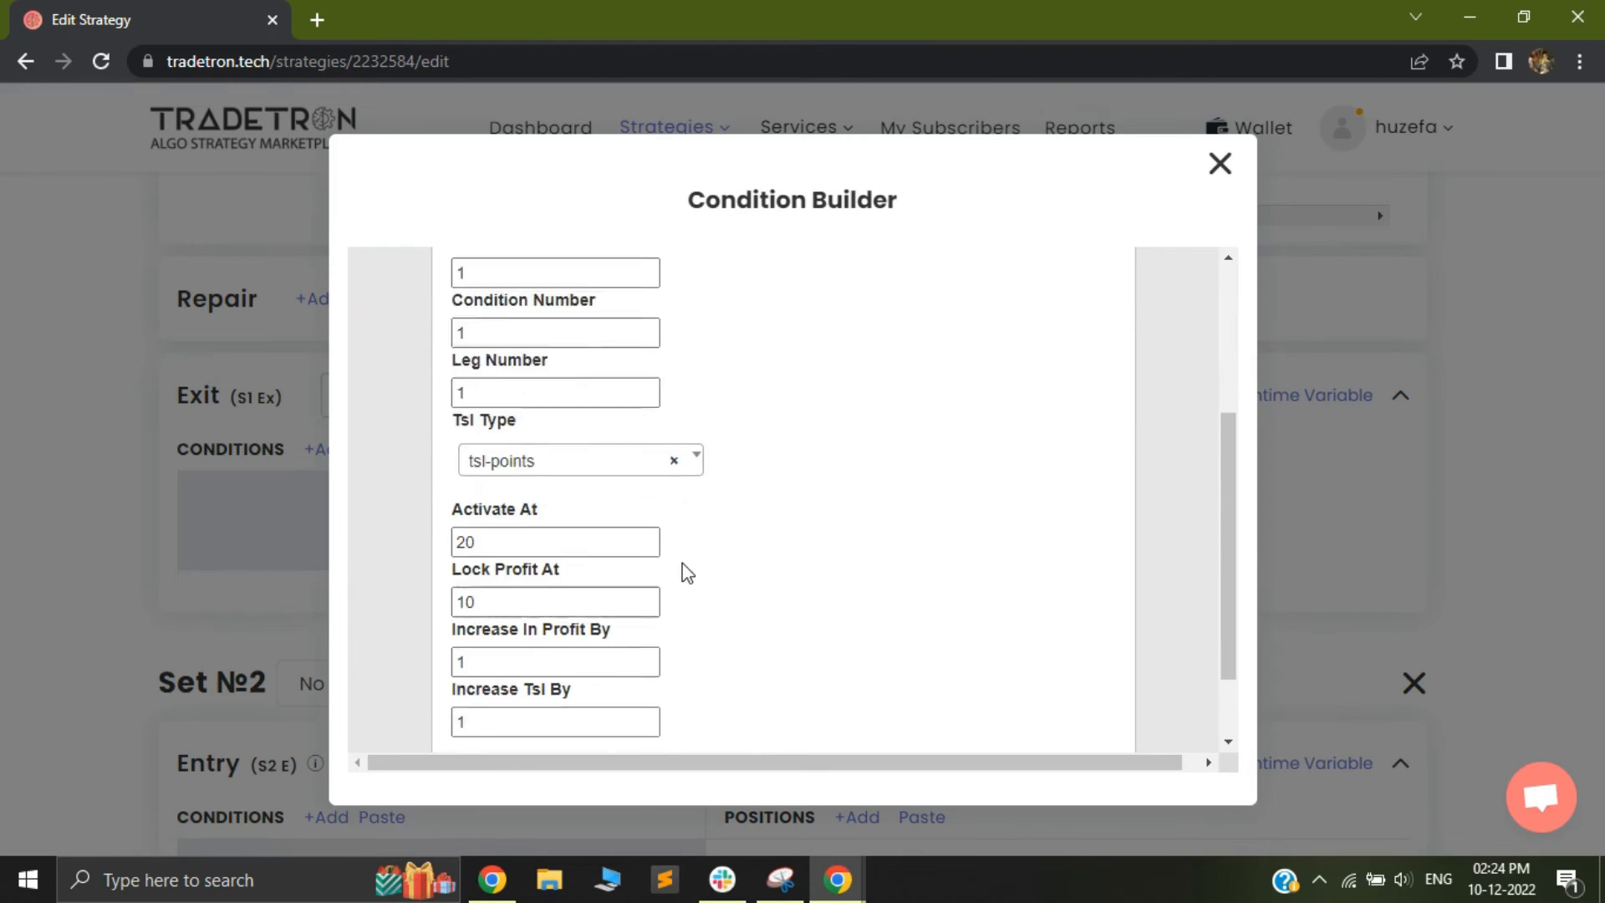
pyautogui.scroll(-1, 684, 573)
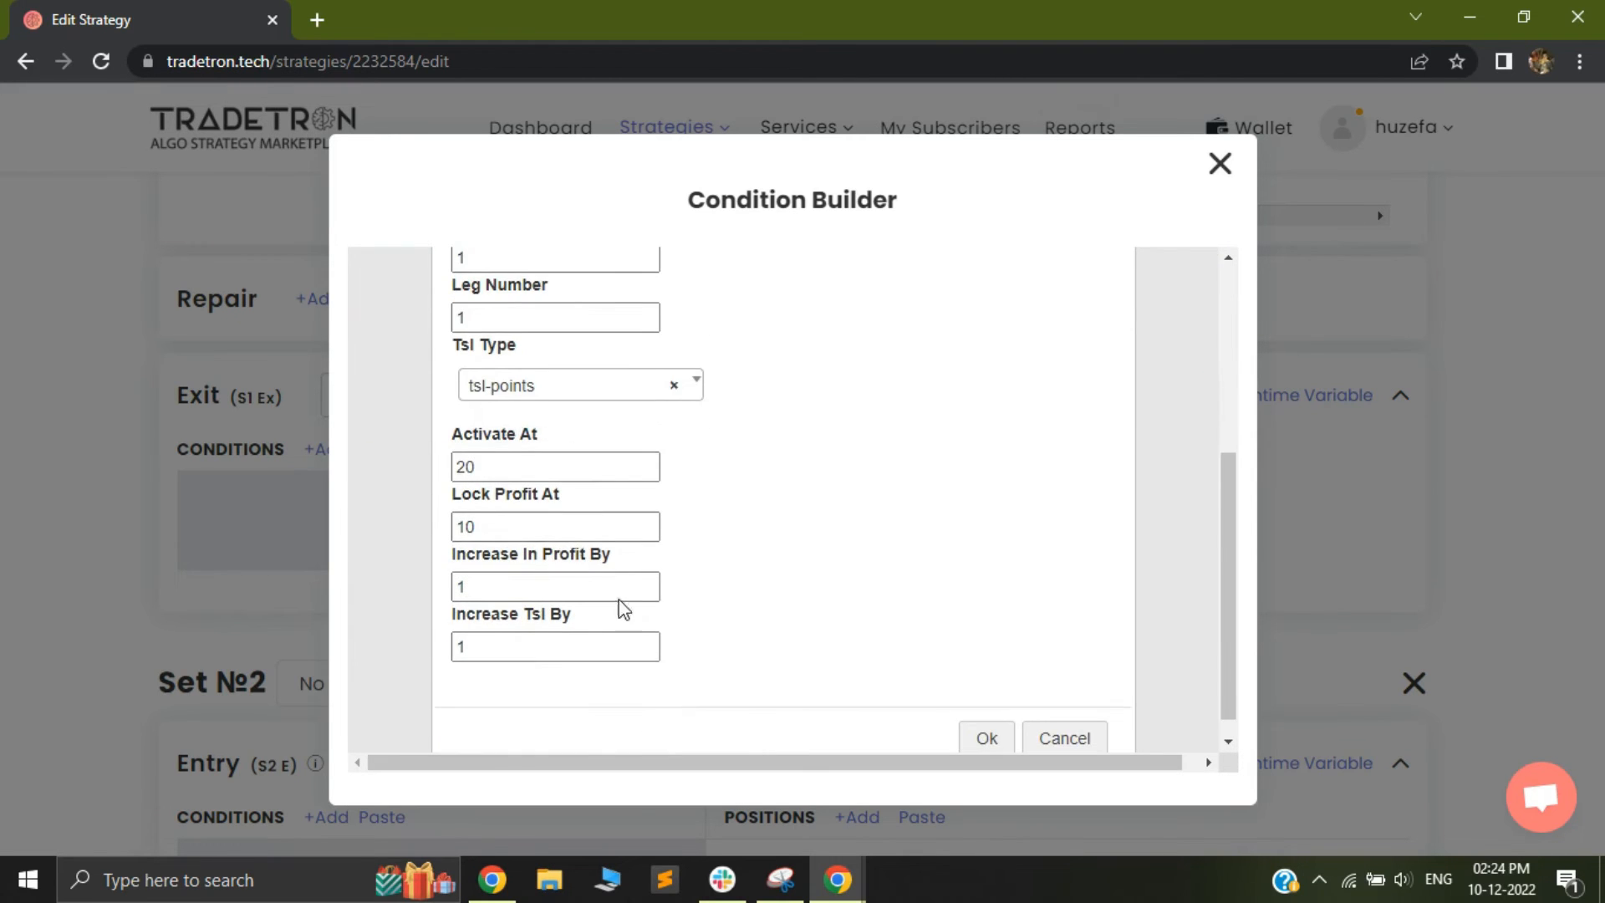
pyautogui.click(988, 740)
pyautogui.click(390, 436)
pyautogui.click(393, 435)
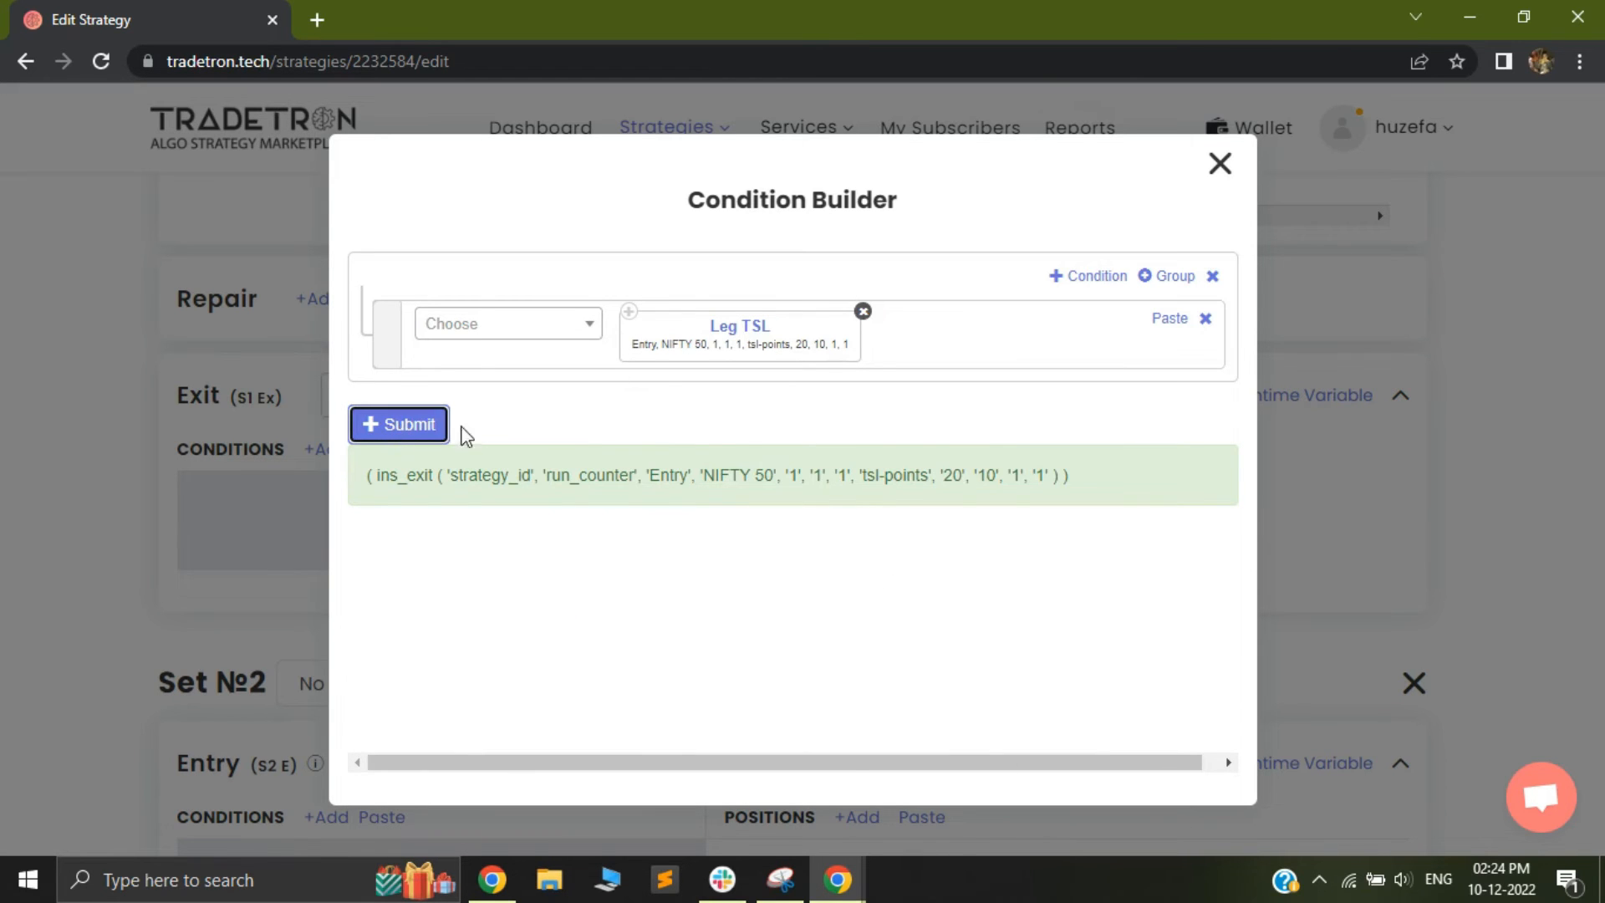
pyautogui.click(1219, 165)
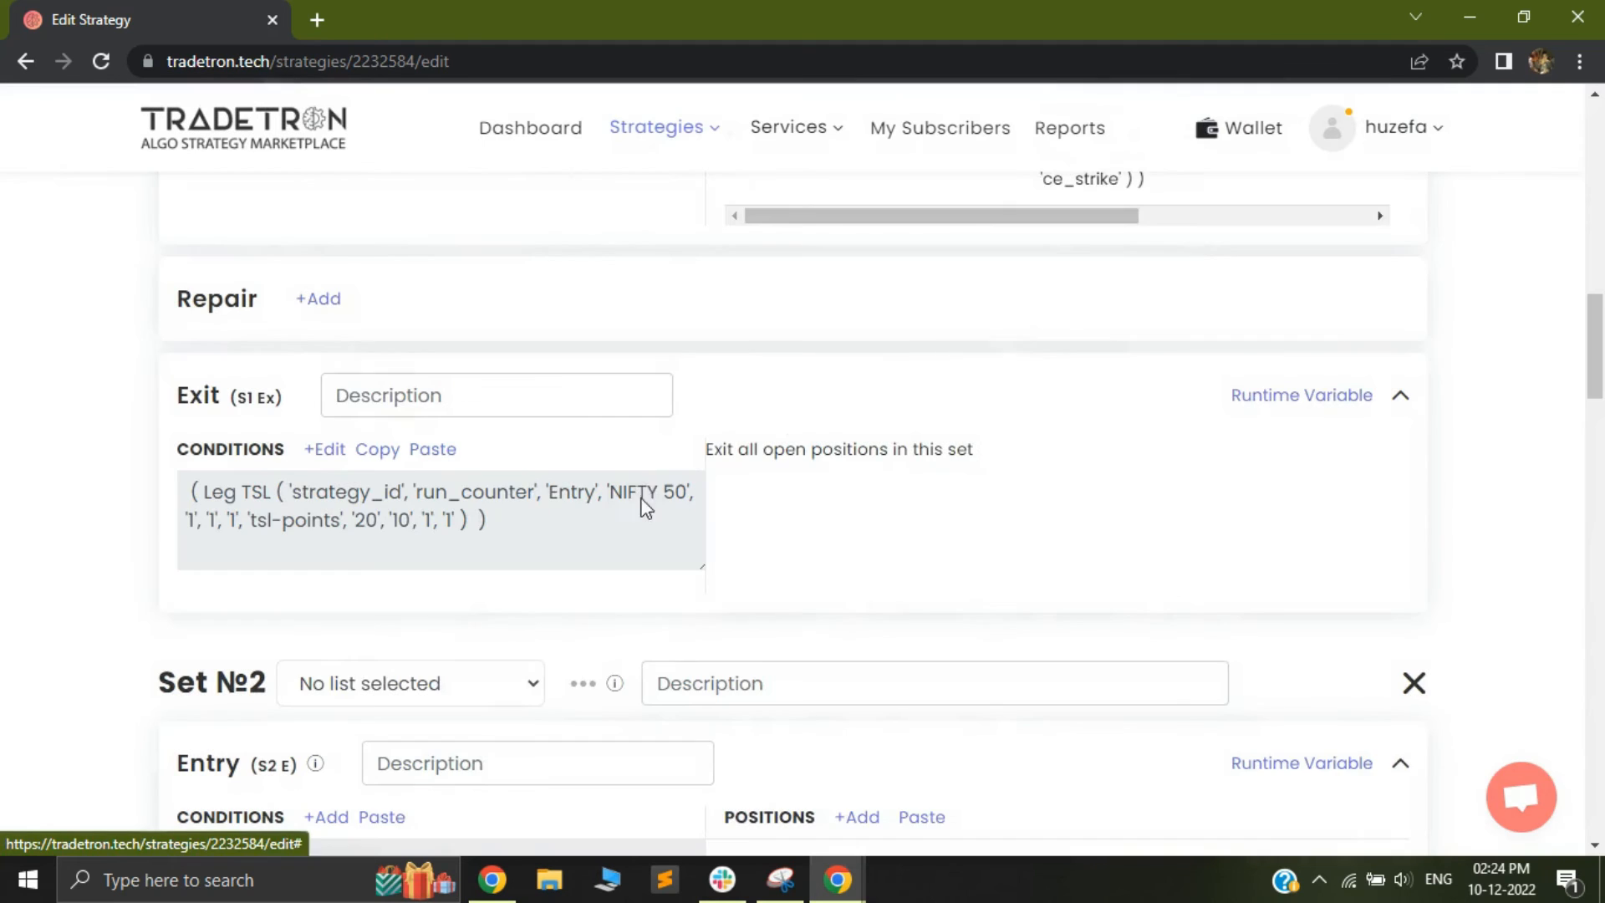
# Copy the Set 1 entry conditions and paste them into the Set 2 entry conditions
pyautogui.scroll(-1, 889, 505)
pyautogui.scroll(-2, 384, 606)
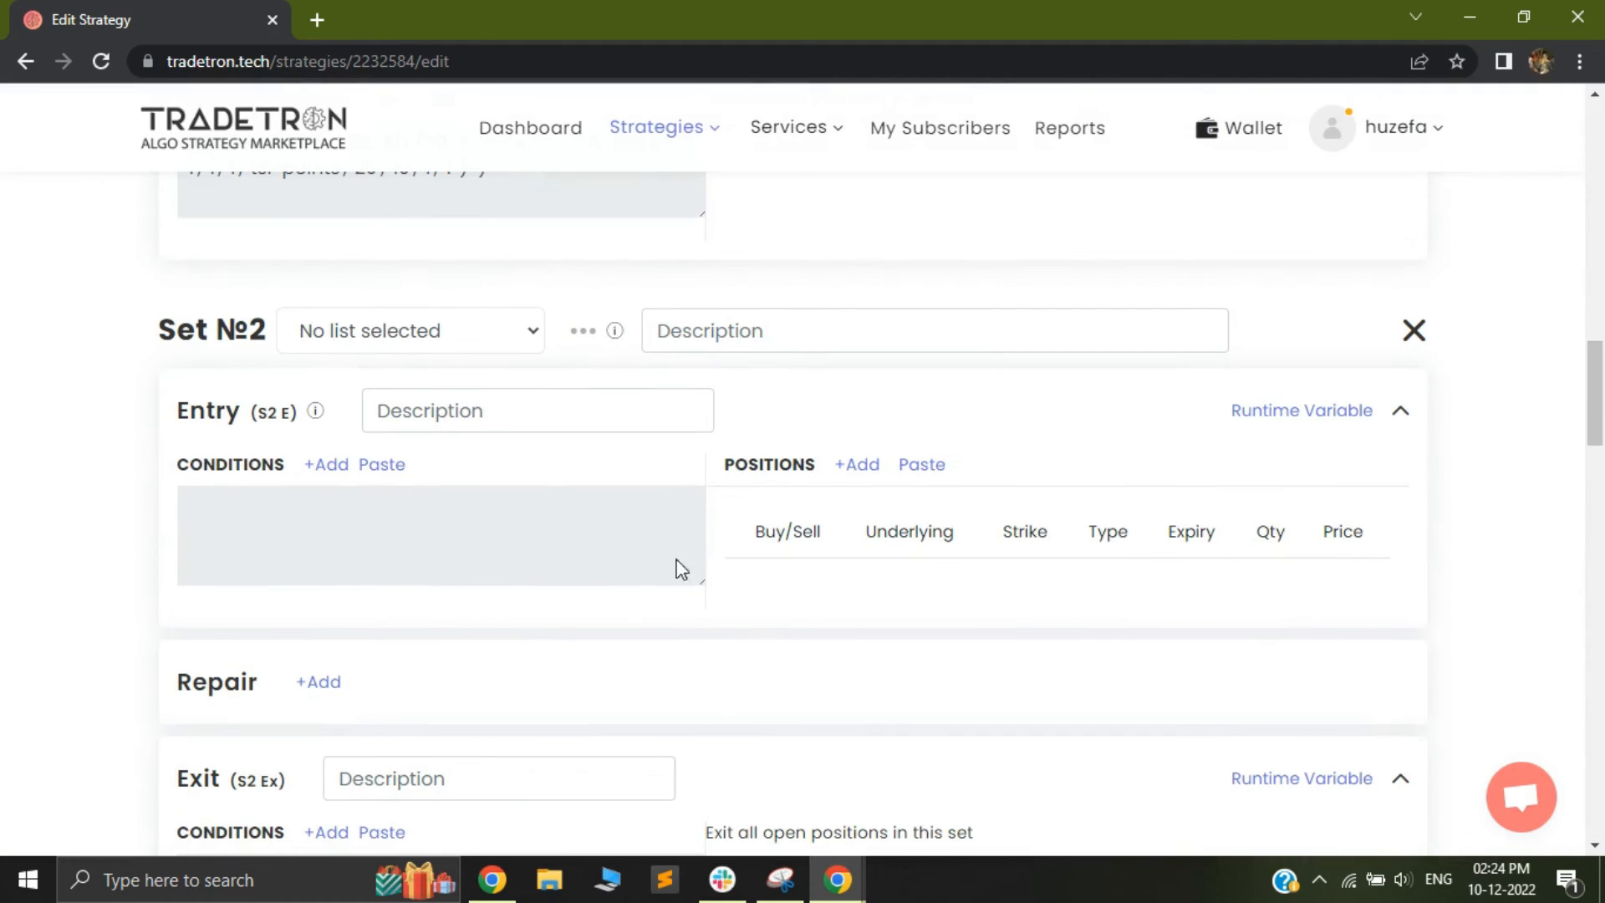
pyautogui.scroll(6, 633, 437)
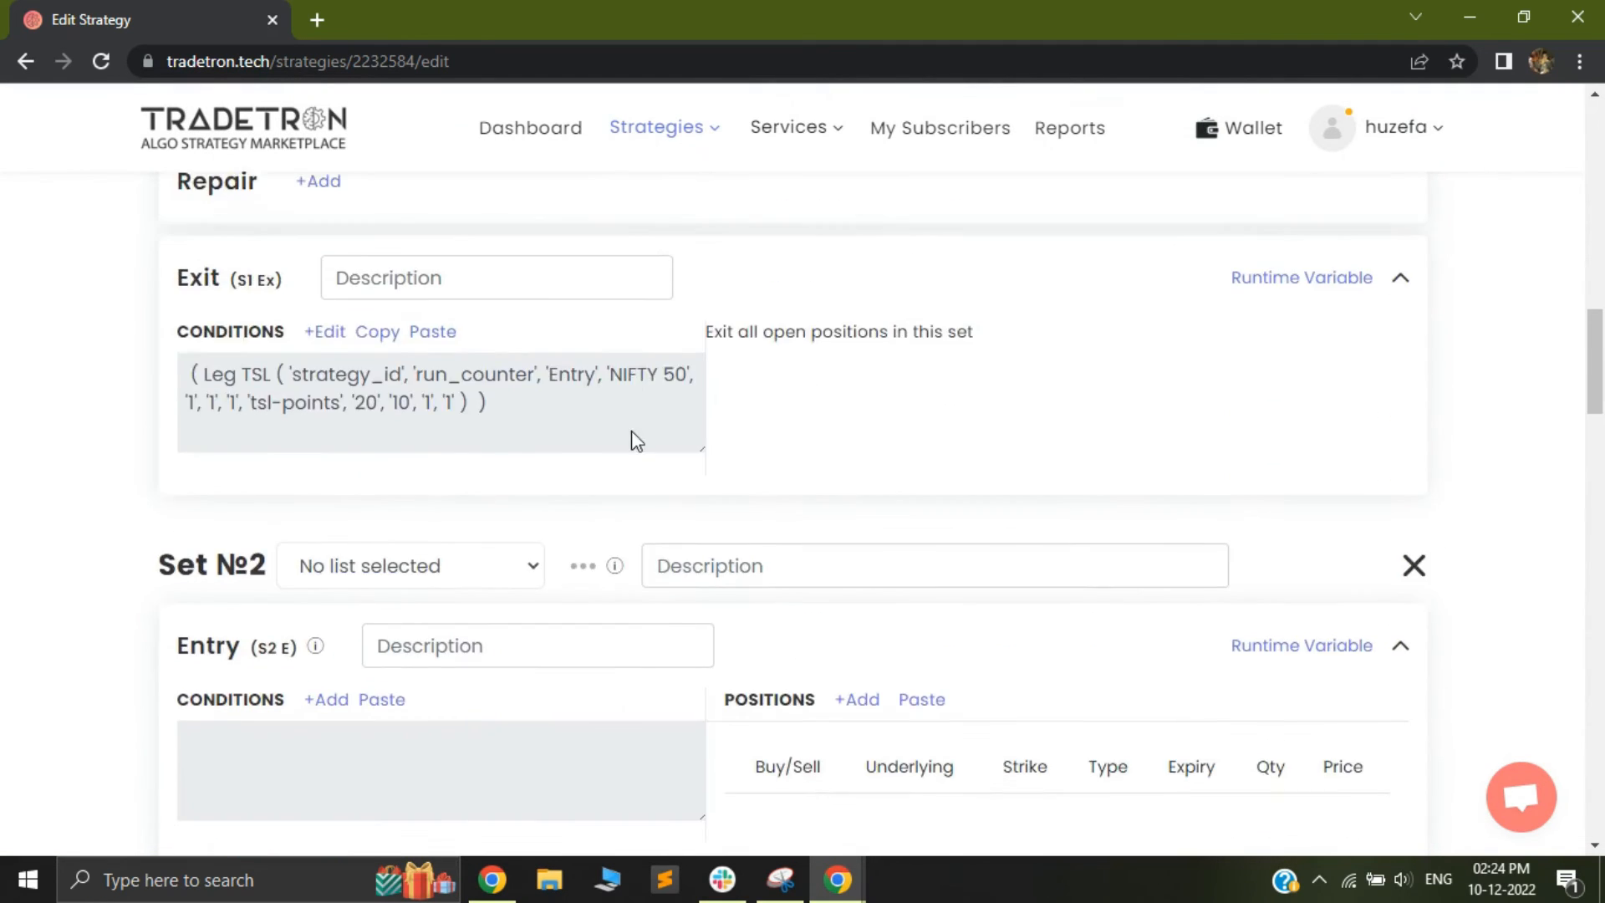
pyautogui.scroll(2, 425, 386)
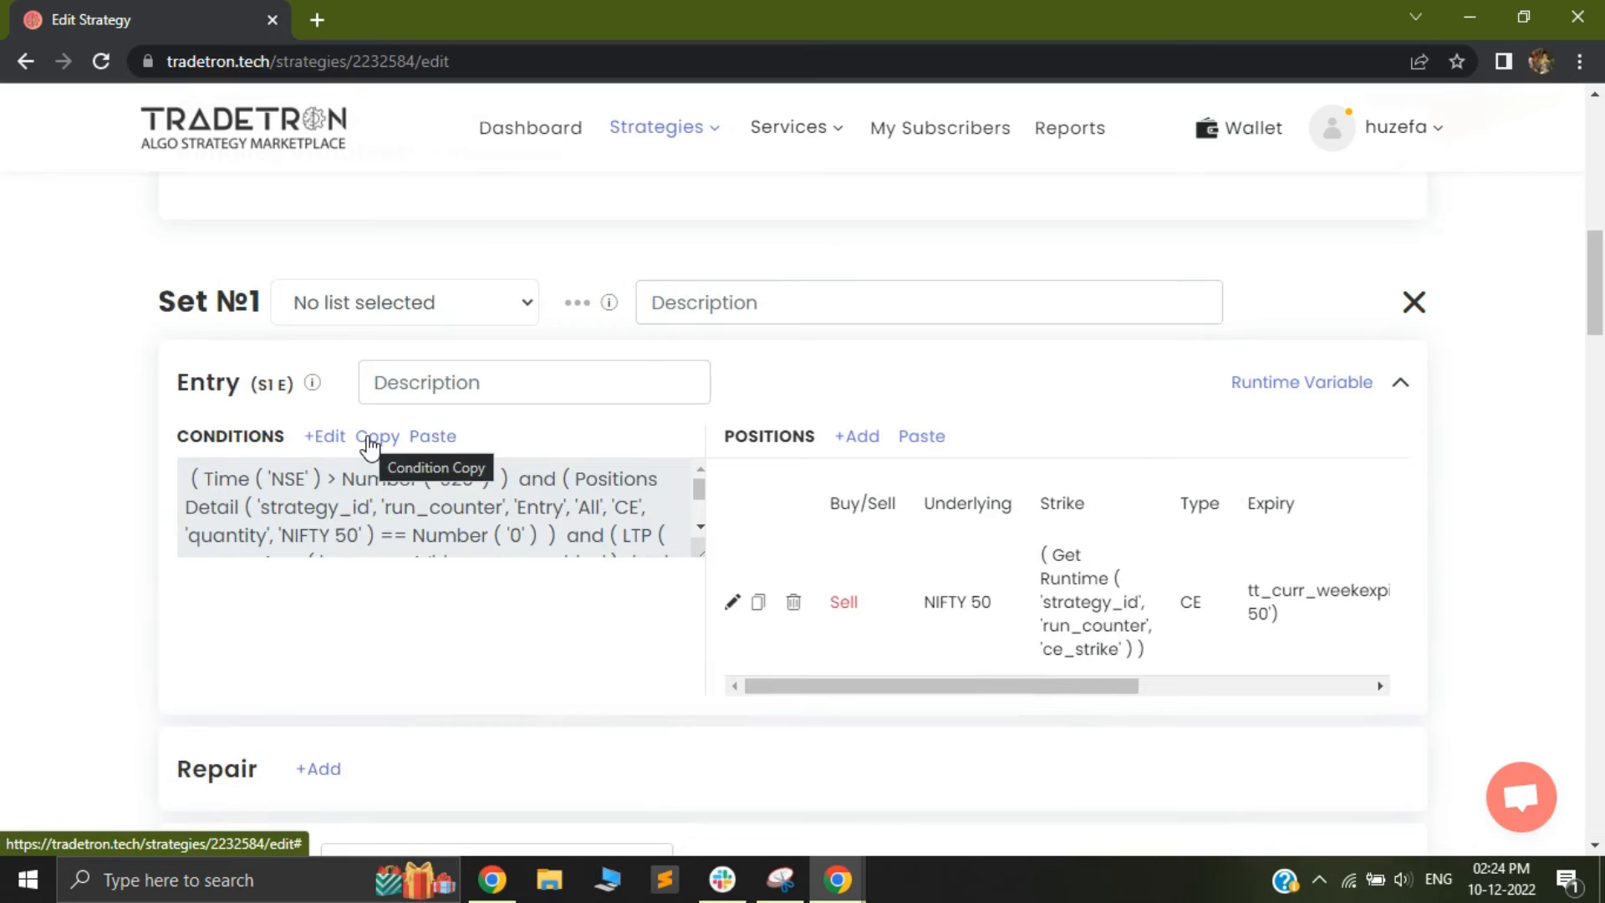
pyautogui.click(375, 437)
pyautogui.scroll(-8, 645, 462)
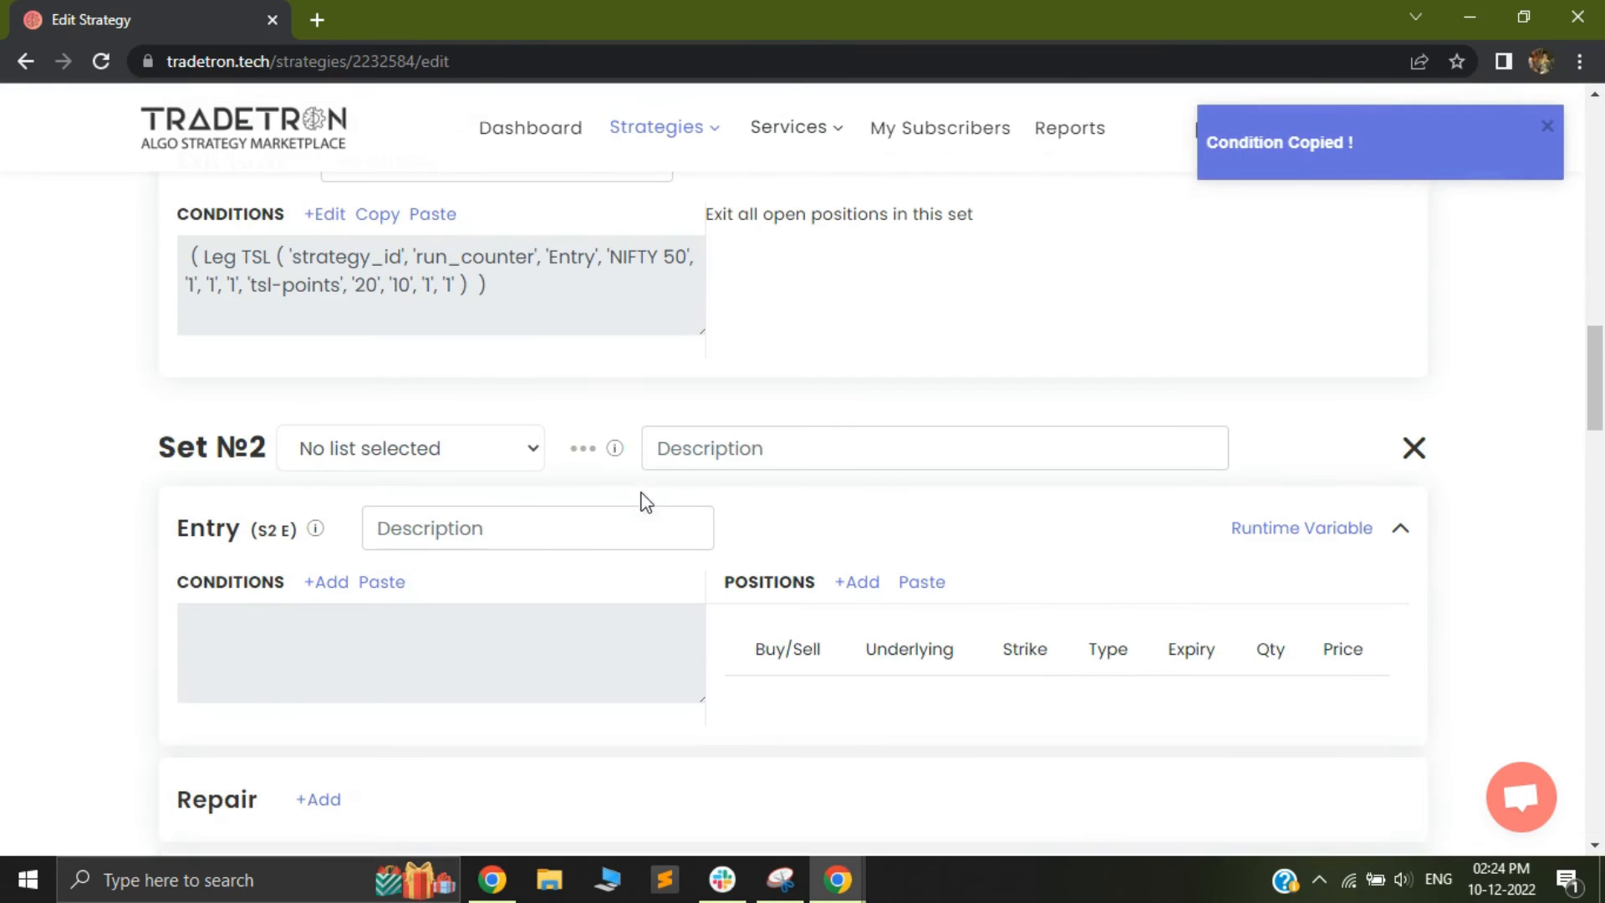
pyautogui.click(368, 584)
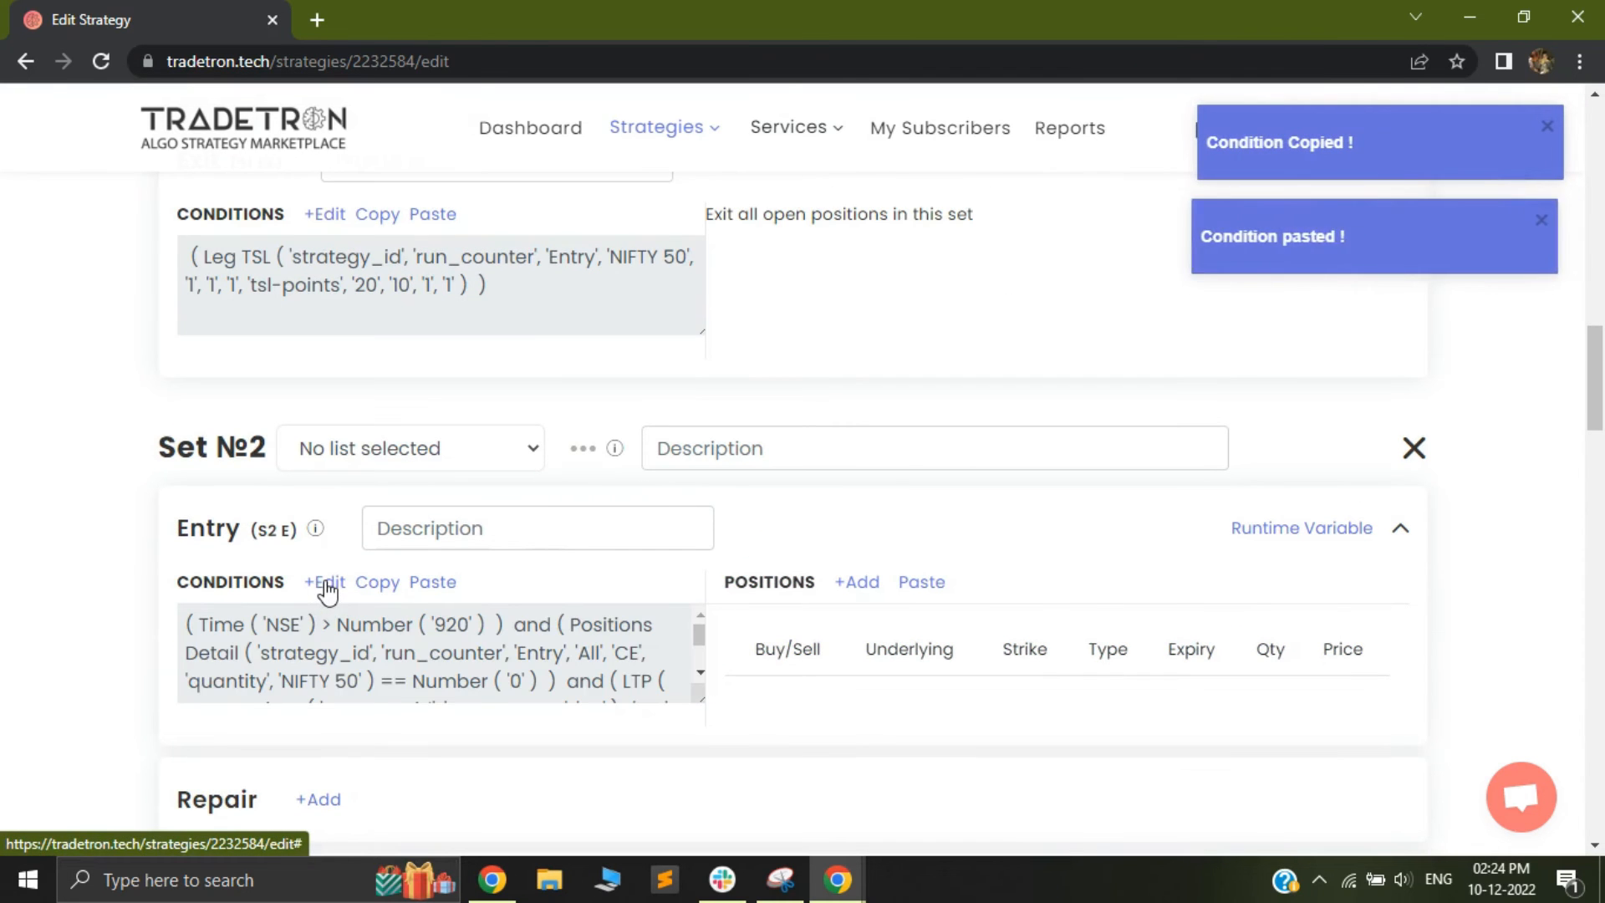
# Edit the Set 2 entry conditions and change the option type in Positions Detail to PE
pyautogui.click(325, 583)
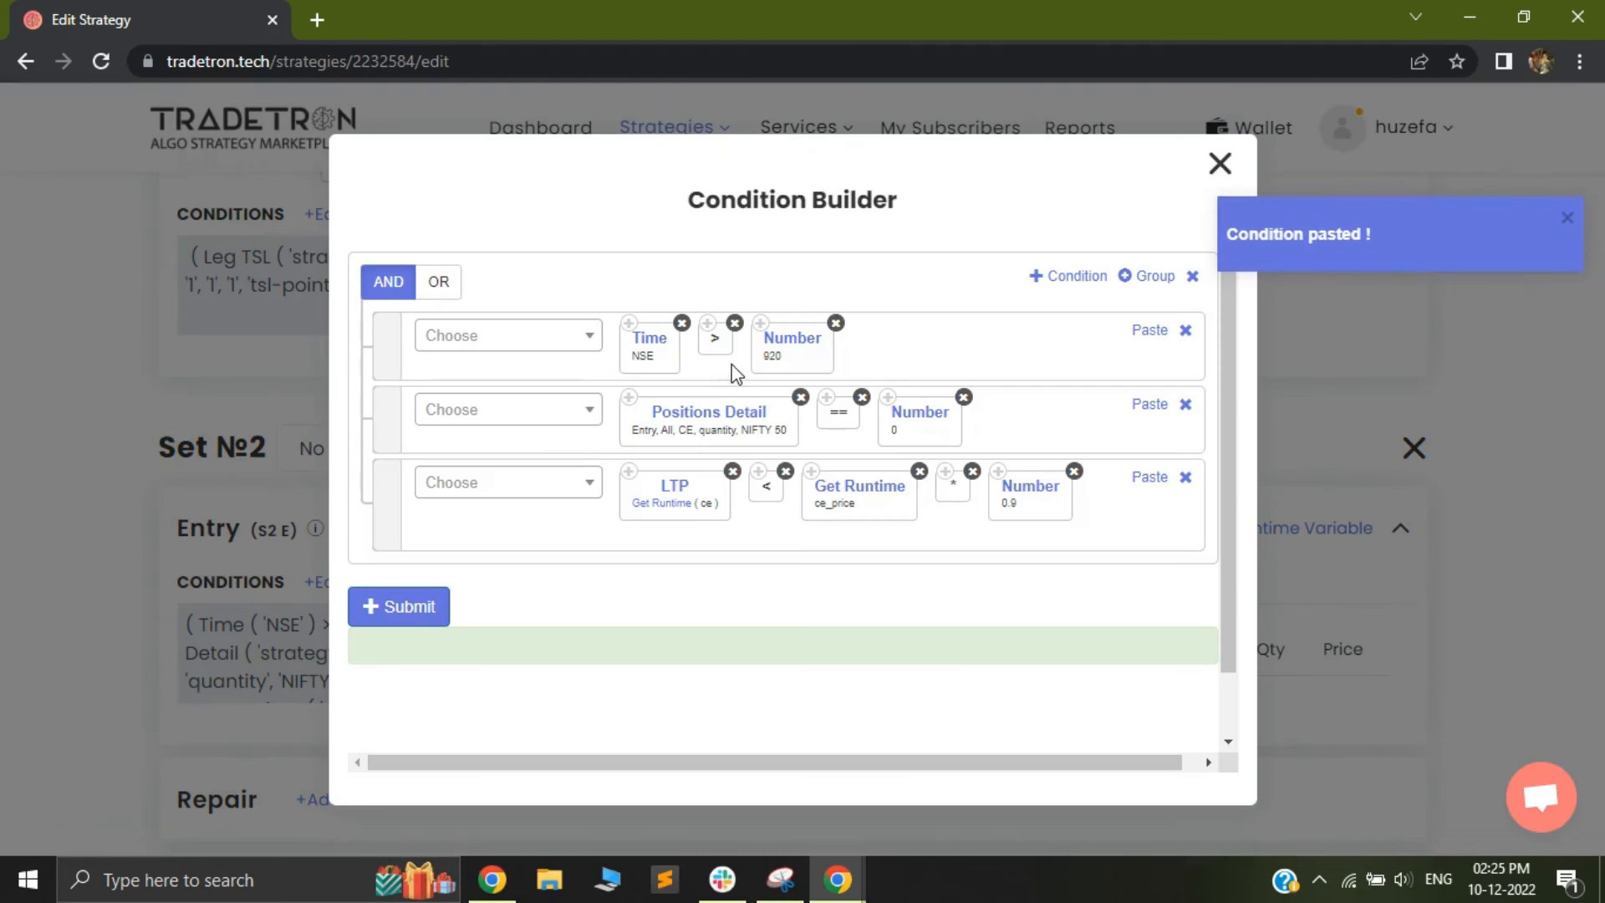
pyautogui.click(694, 422)
pyautogui.click(600, 552)
pyautogui.click(599, 621)
pyautogui.scroll(-3, 749, 541)
pyautogui.click(861, 712)
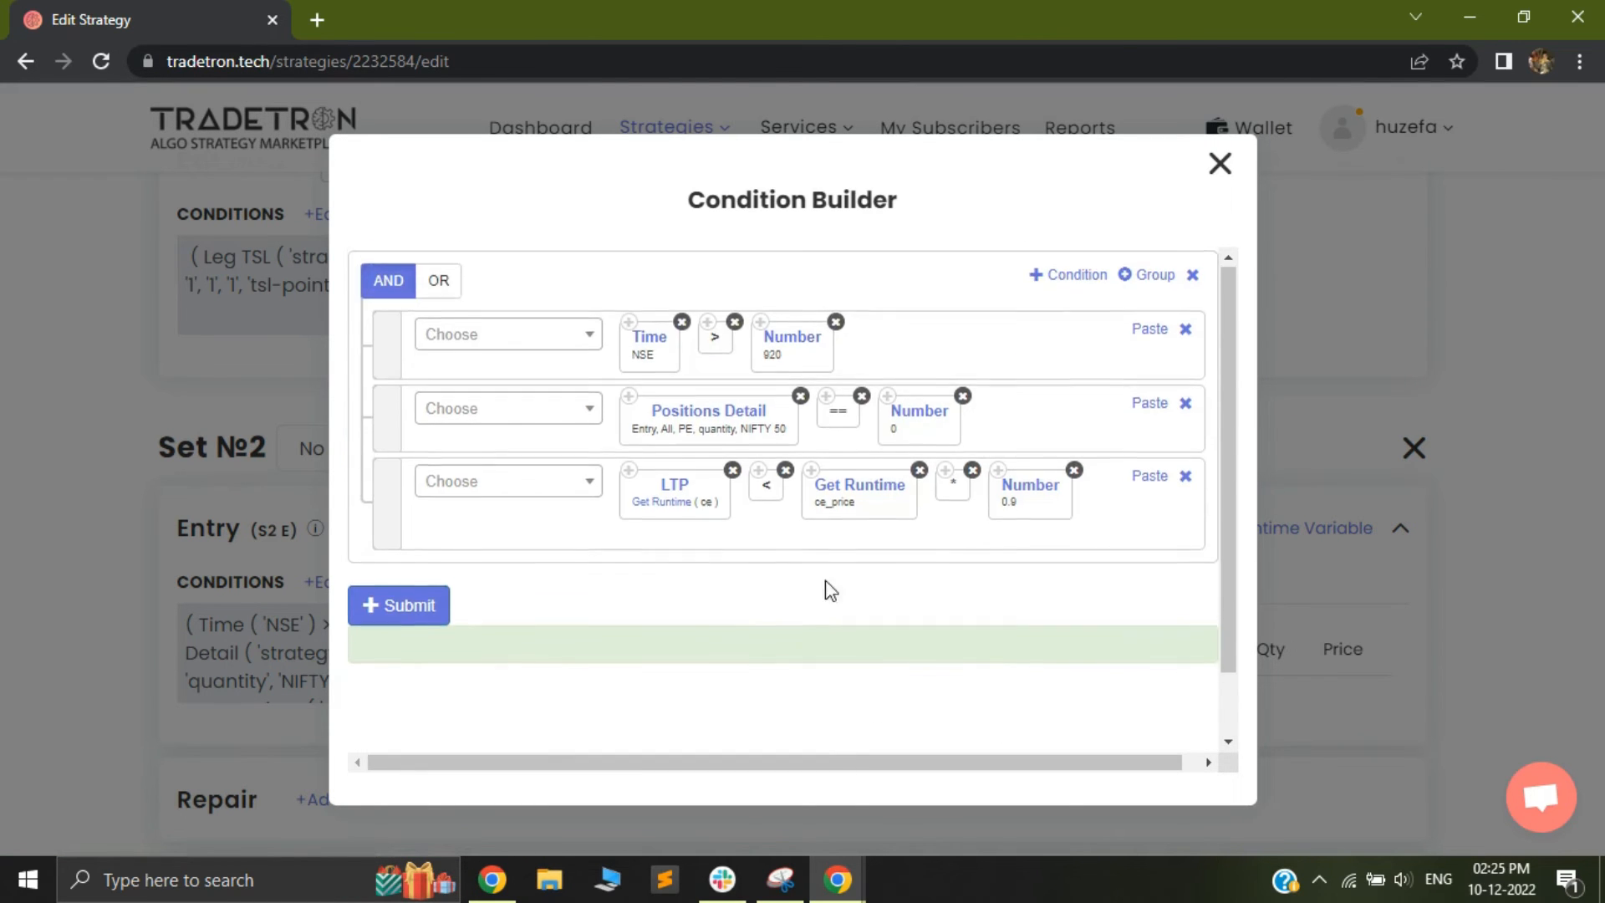
# Change the third condition's runtime variables to pe and pe_price, then submit the Set 2 entry conditions and close the builder
pyautogui.click(669, 512)
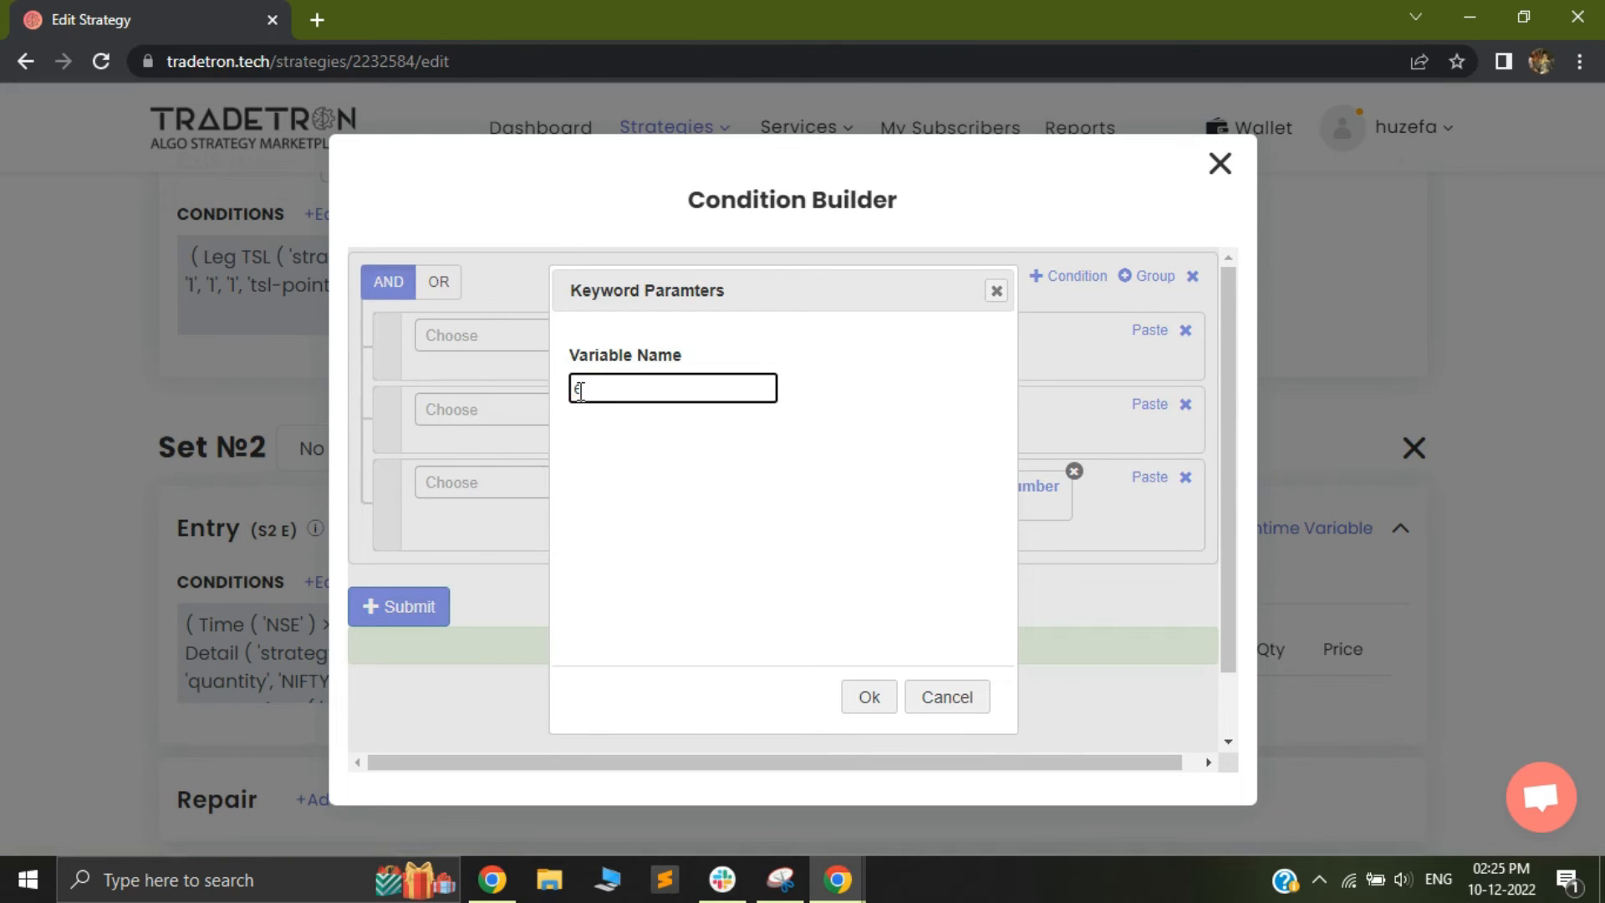
pyautogui.write('pe')
pyautogui.click(866, 702)
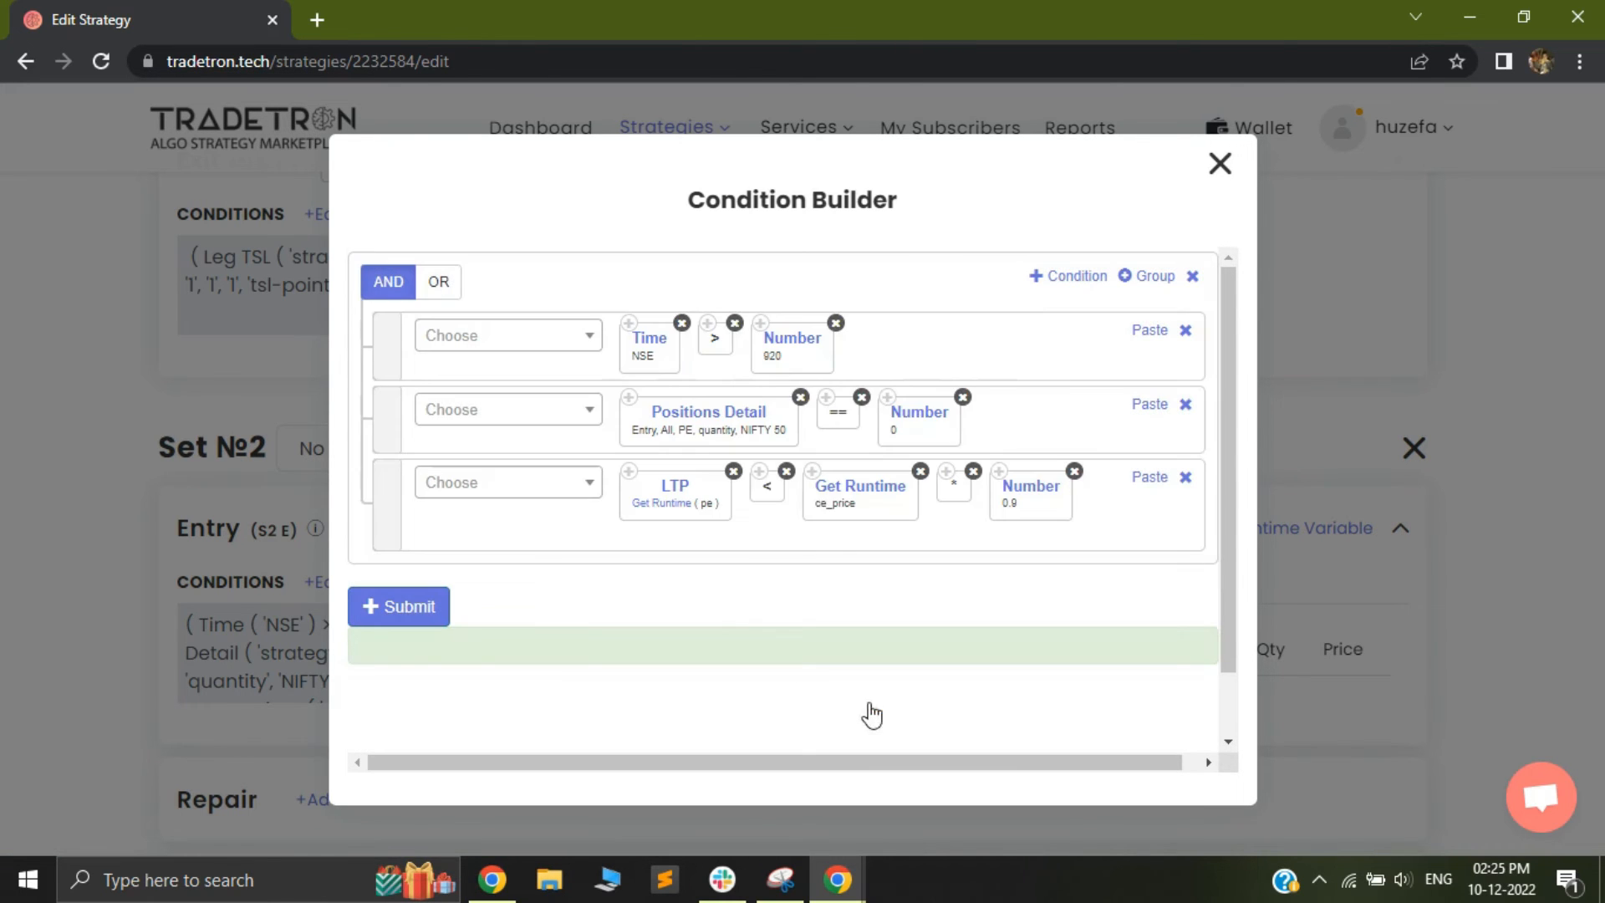
pyautogui.click(830, 501)
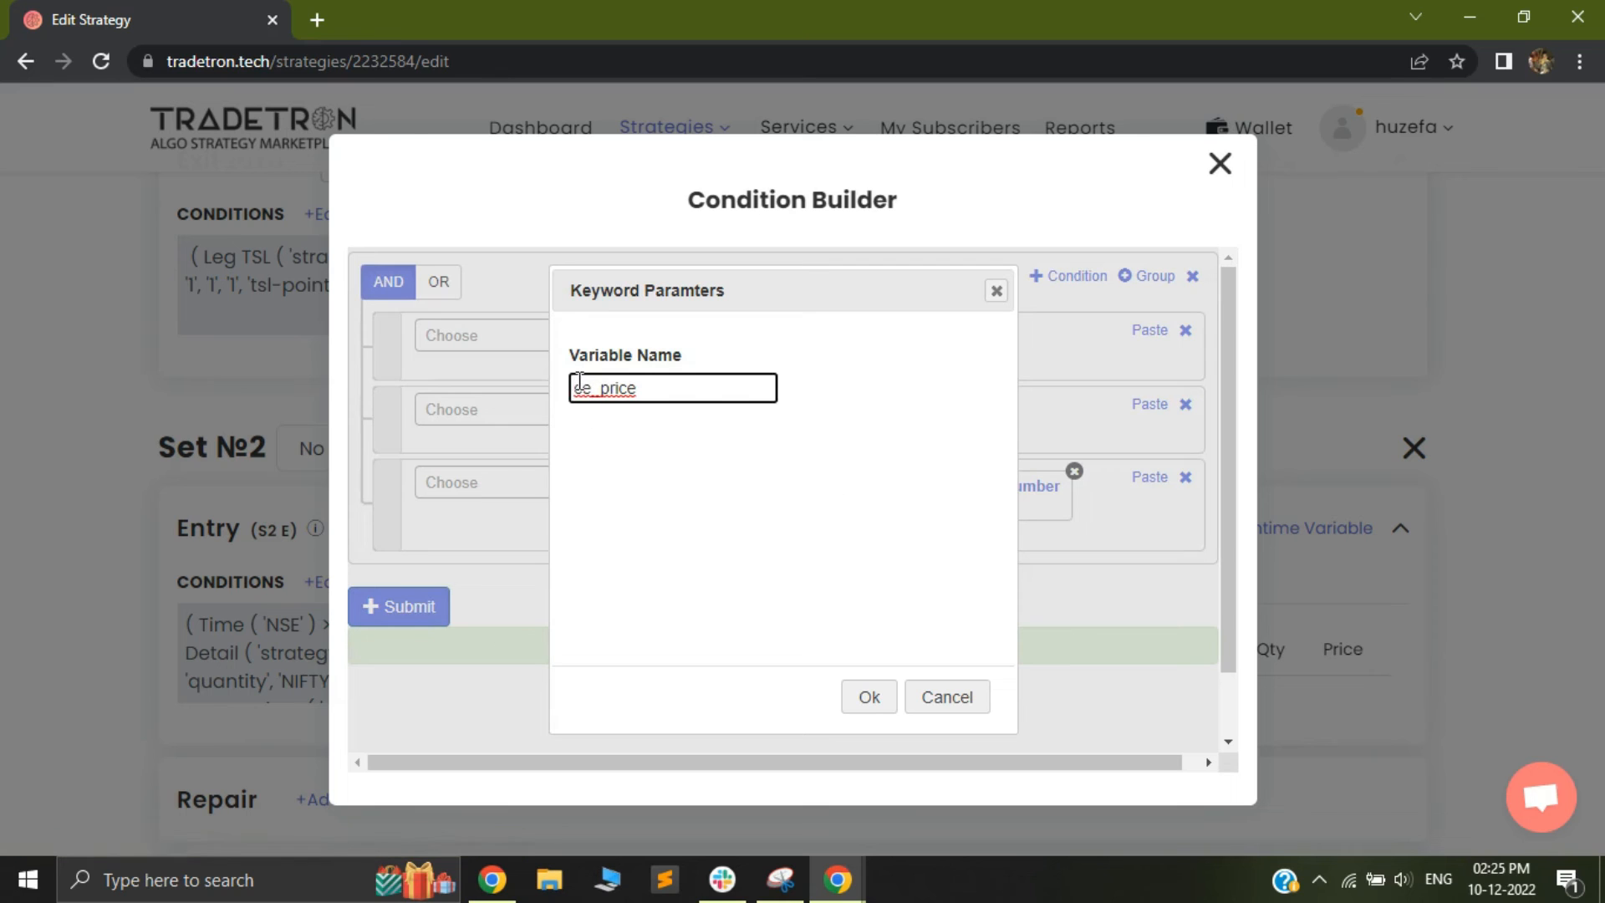
pyautogui.write('p')
pyautogui.click(868, 697)
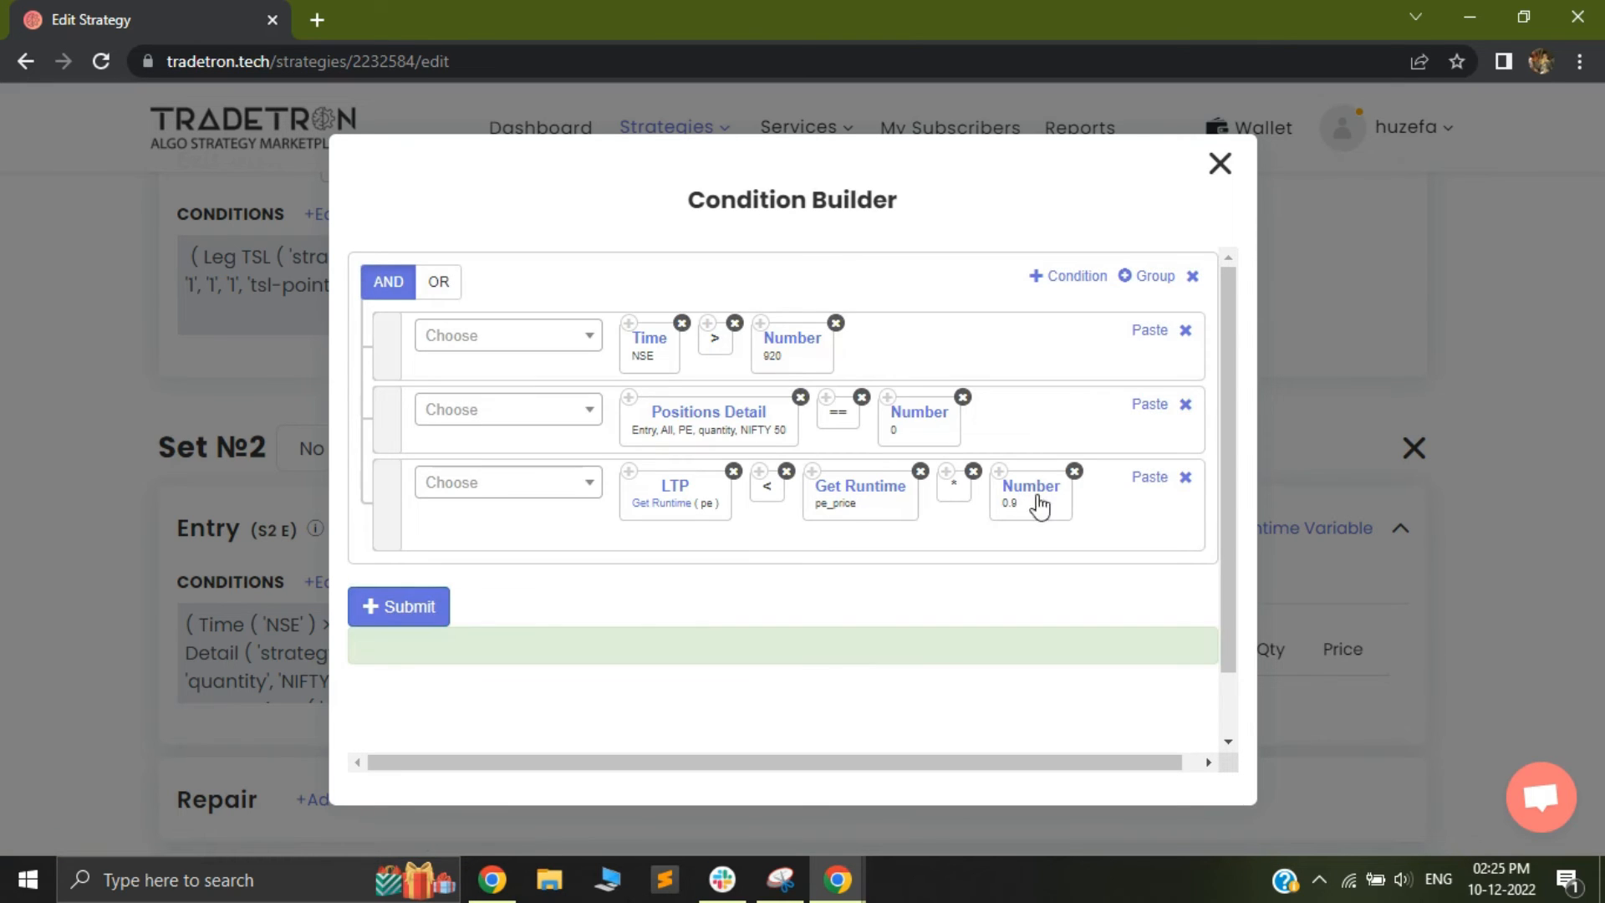
pyautogui.click(386, 627)
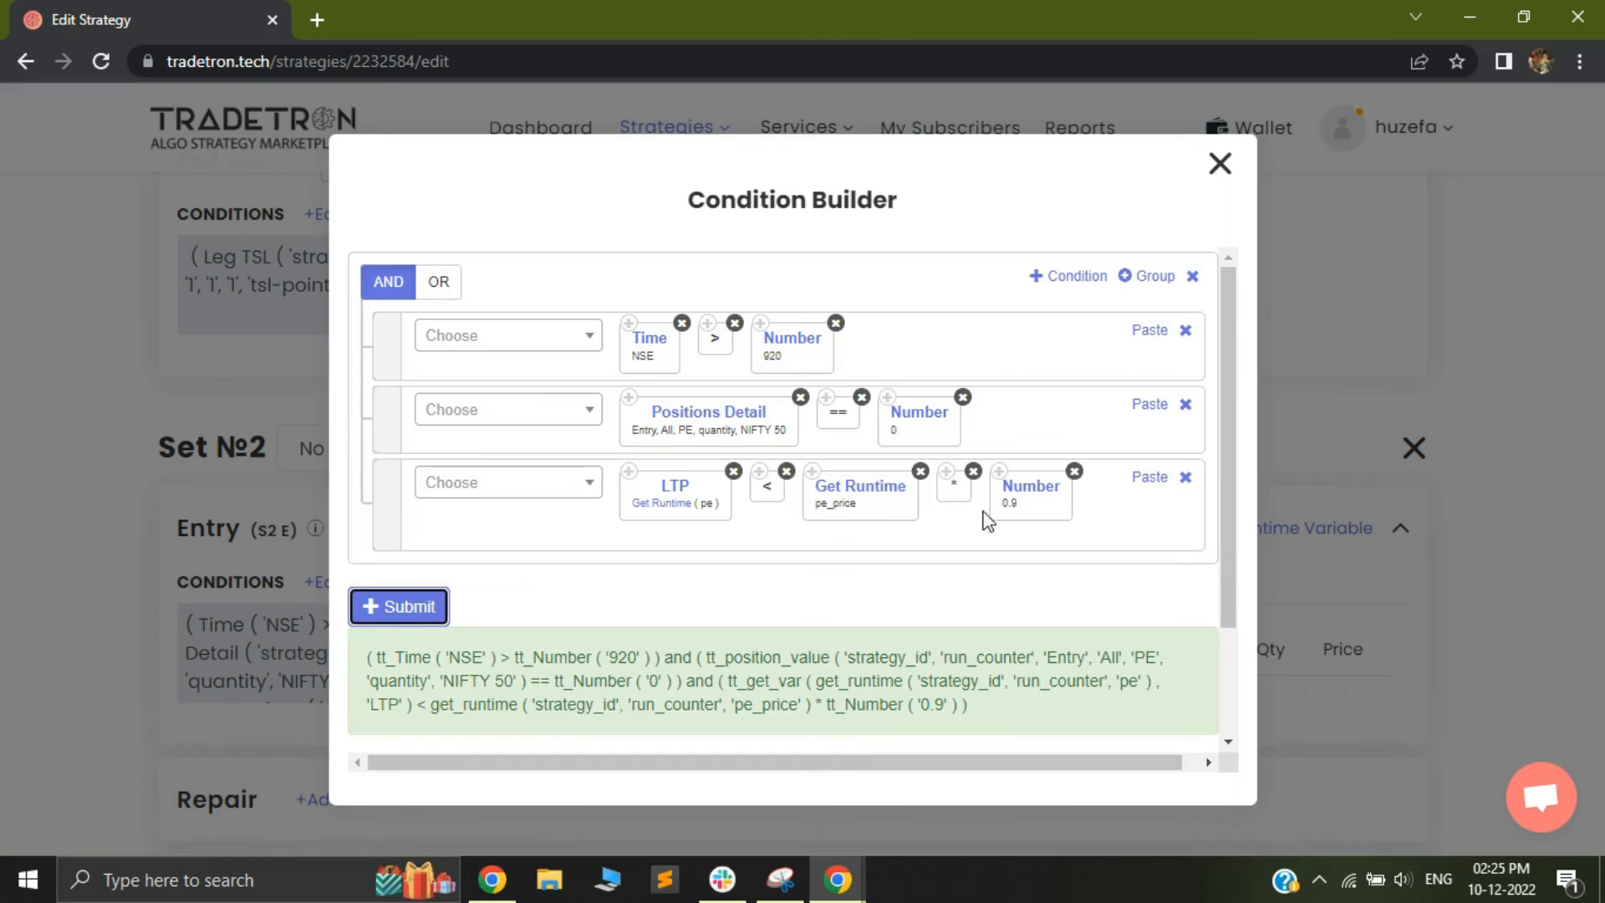
pyautogui.click(1220, 163)
# Copy the Set 1 call-selling position and paste it into the Set 2 entry positions
pyautogui.scroll(3, 917, 341)
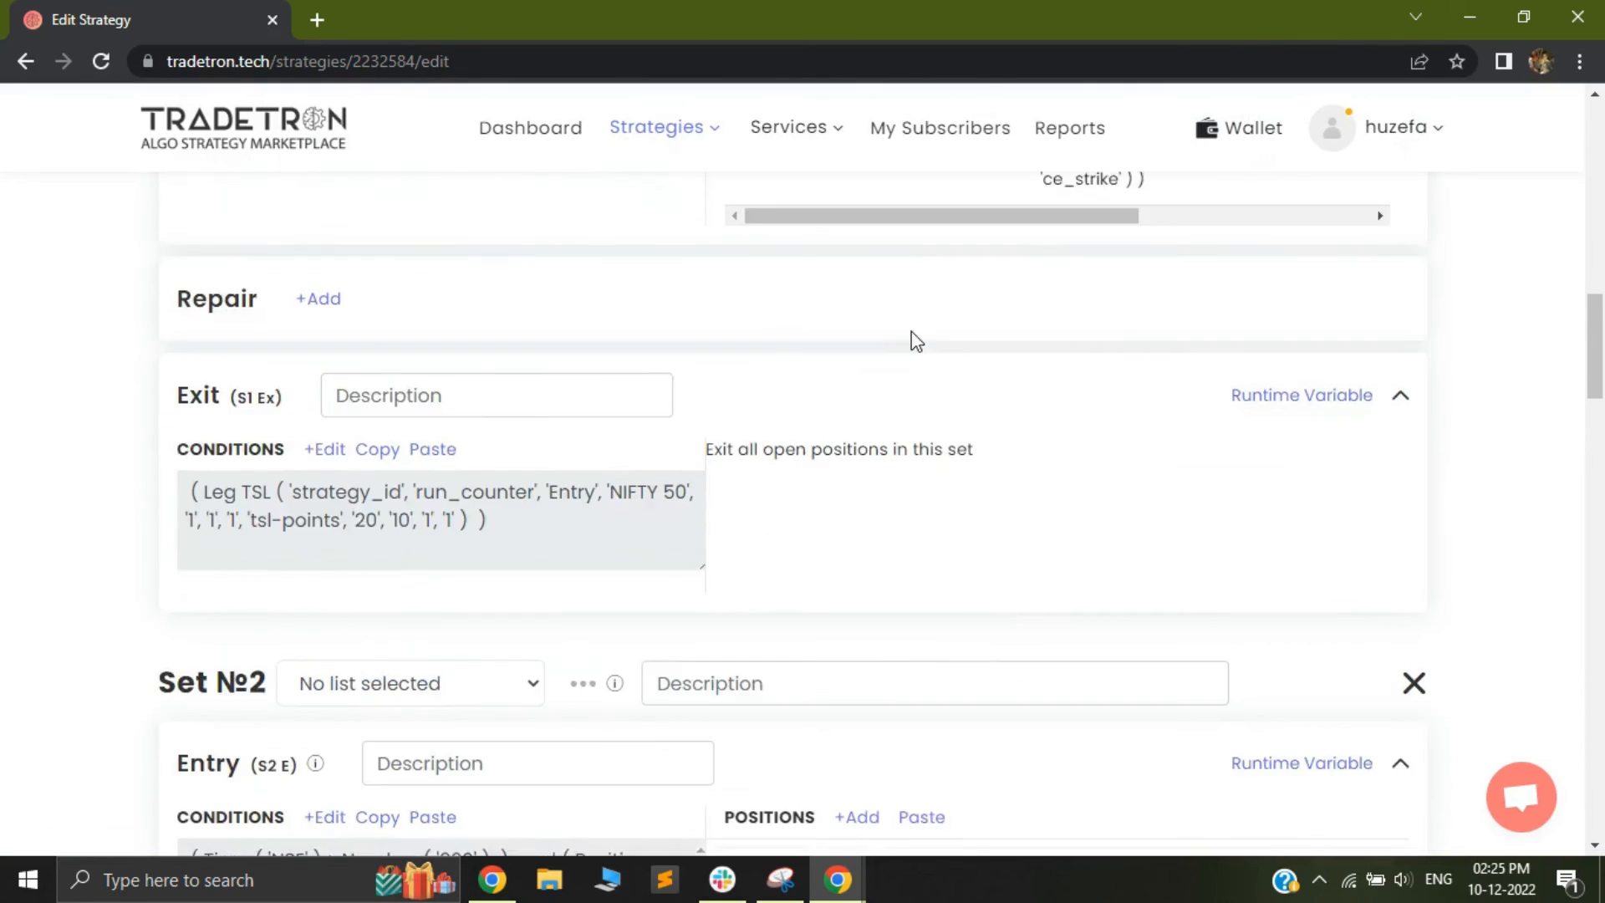
pyautogui.scroll(3, 913, 351)
pyautogui.click(759, 368)
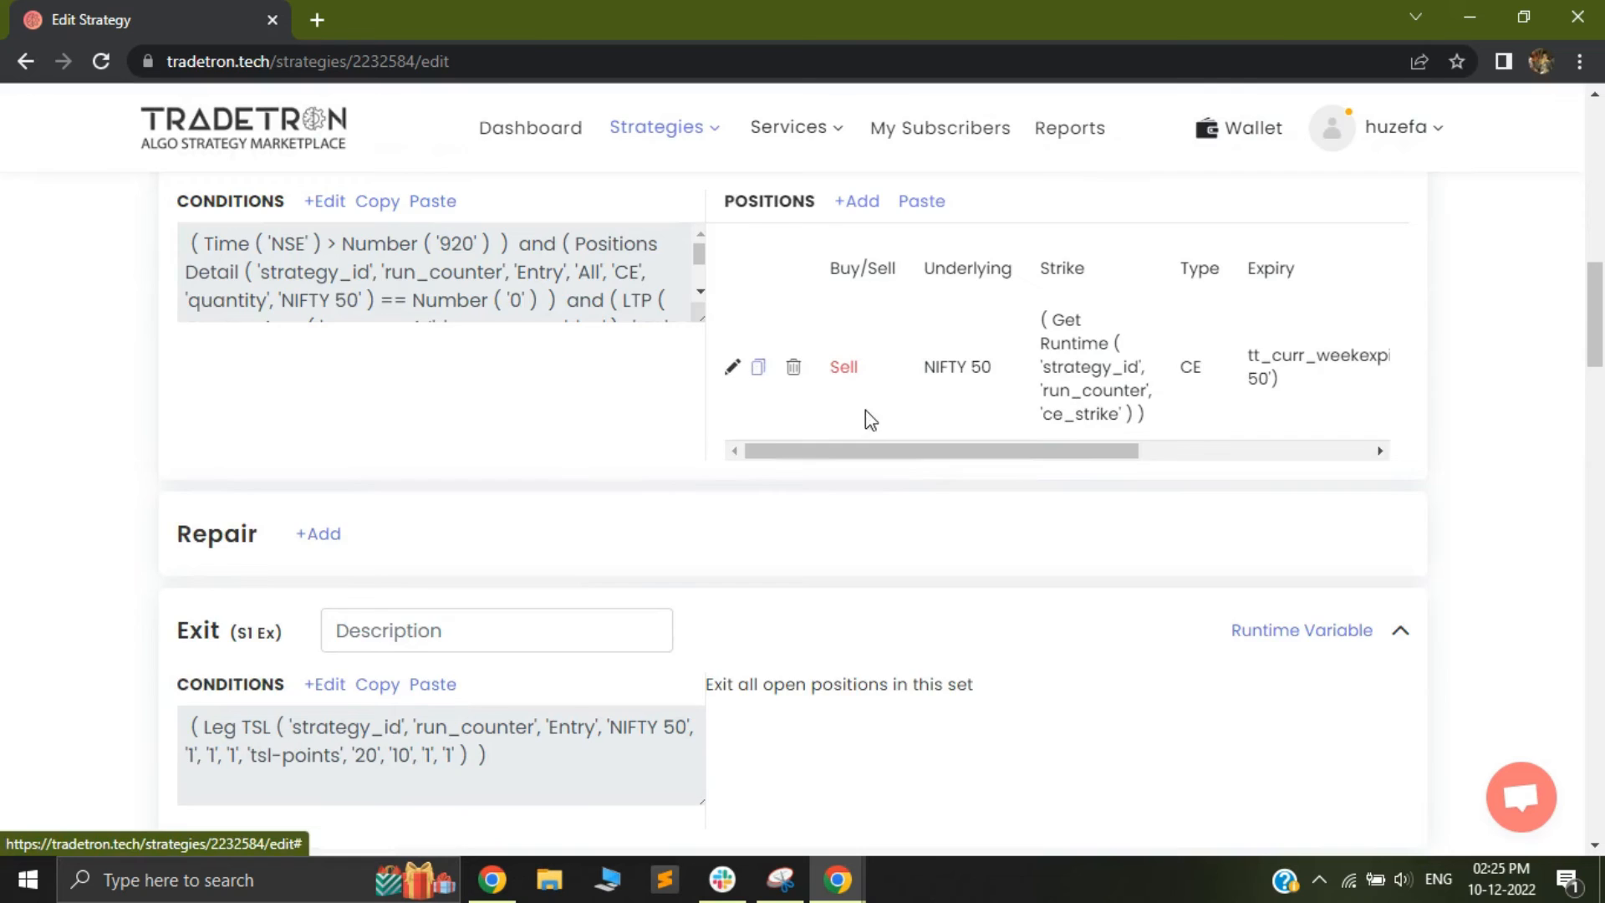
pyautogui.scroll(-7, 878, 468)
pyautogui.click(922, 464)
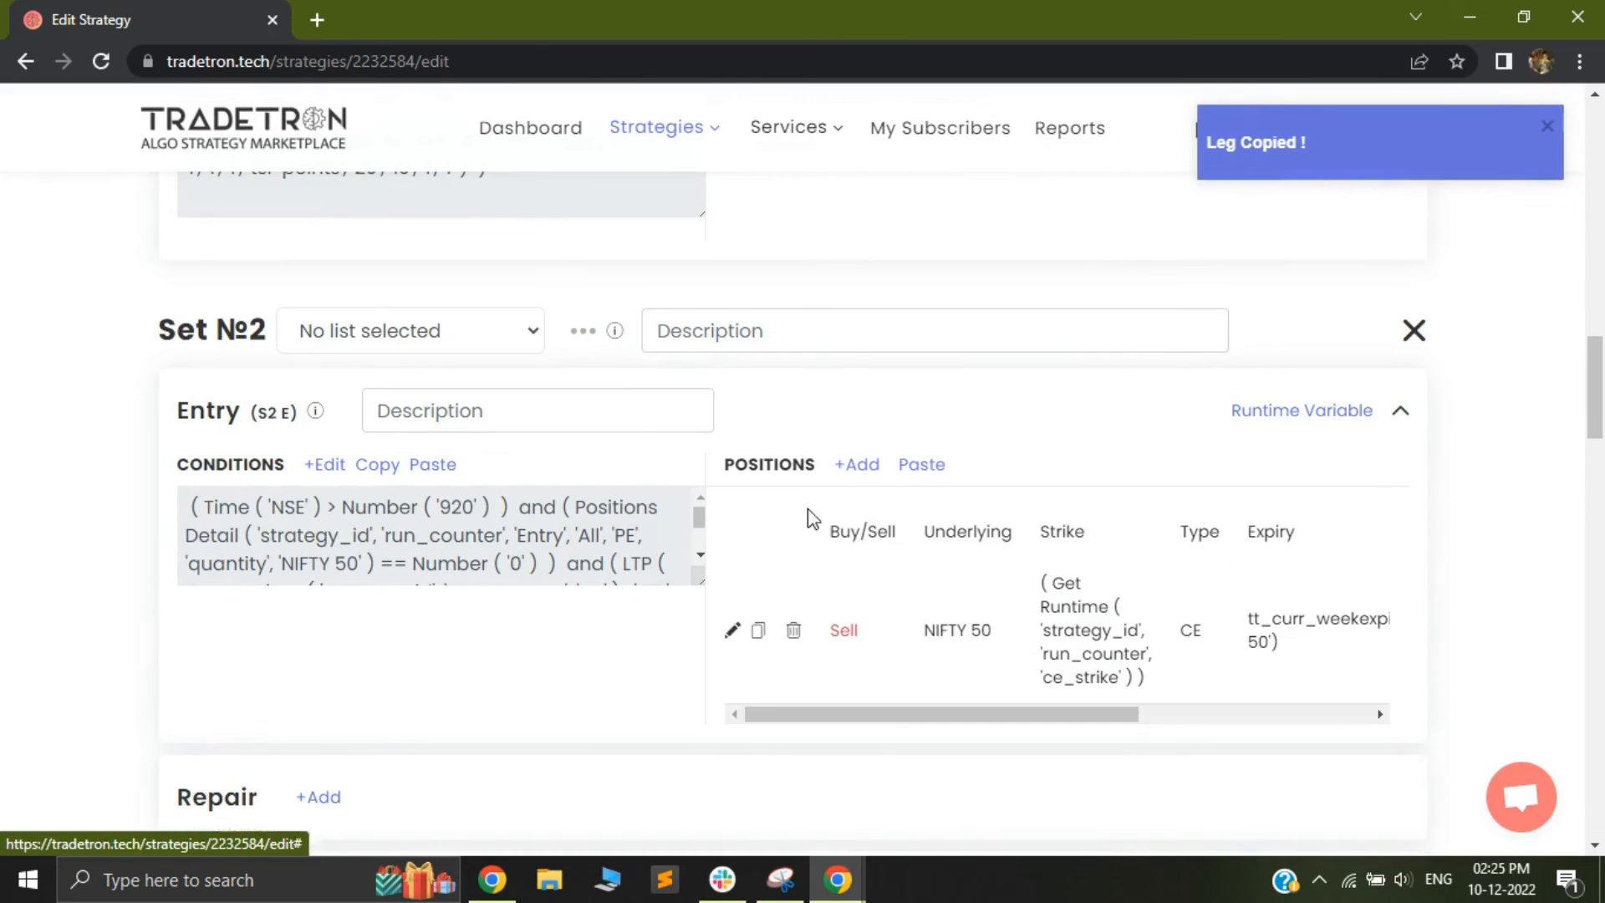
# Edit the pasted Set 2 position to a Put on NIFTY 50 with Current Week expiry
pyautogui.click(735, 633)
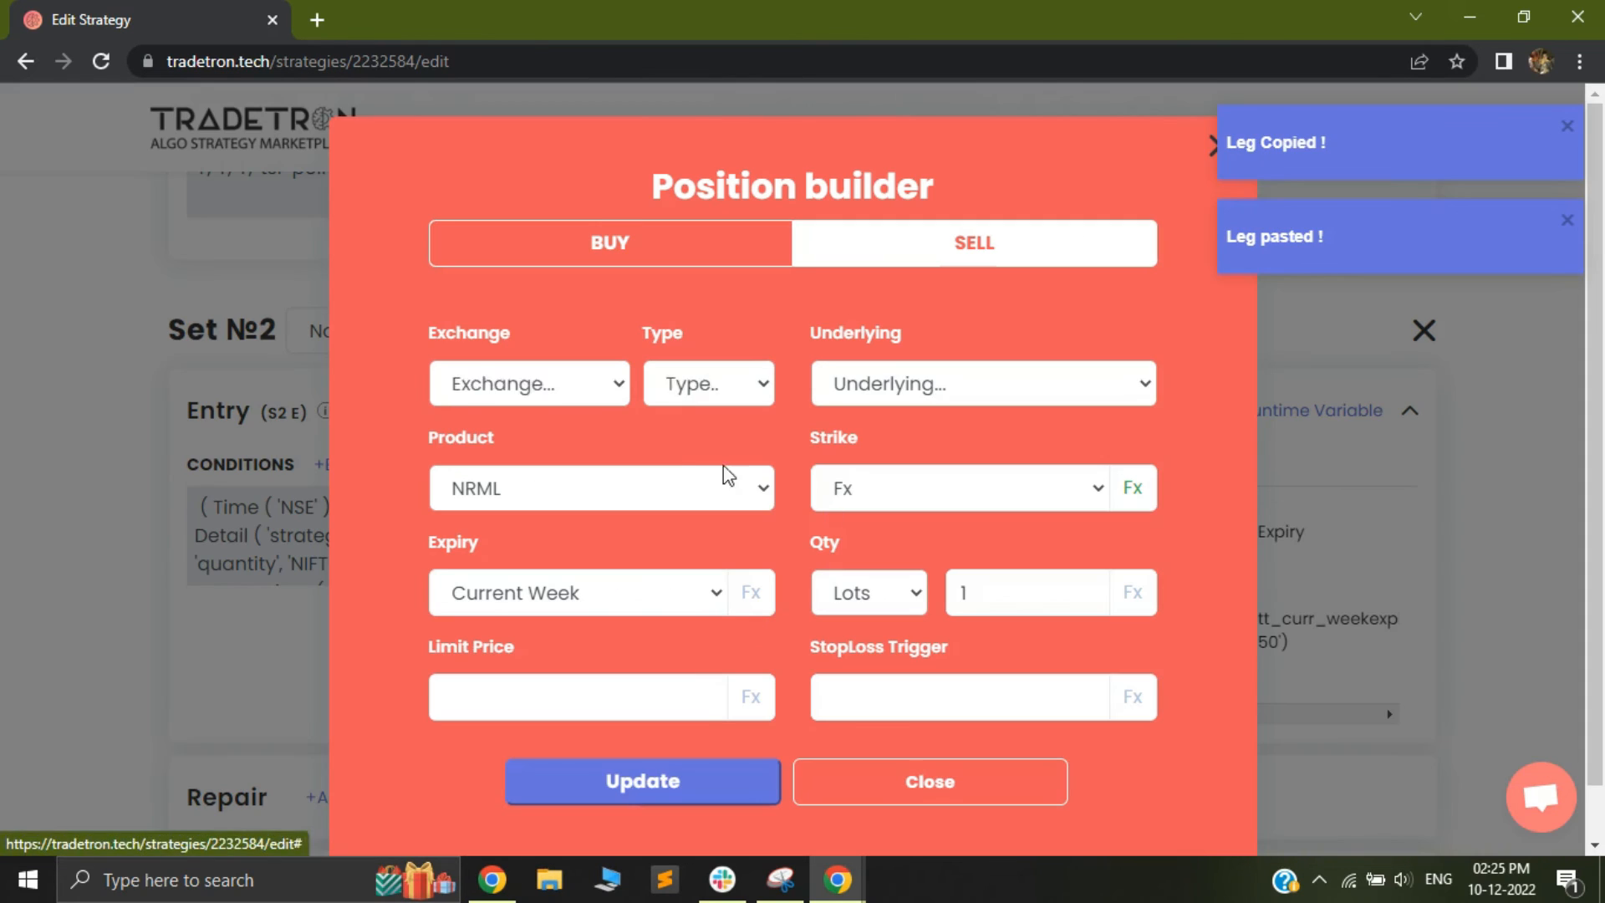
pyautogui.click(717, 393)
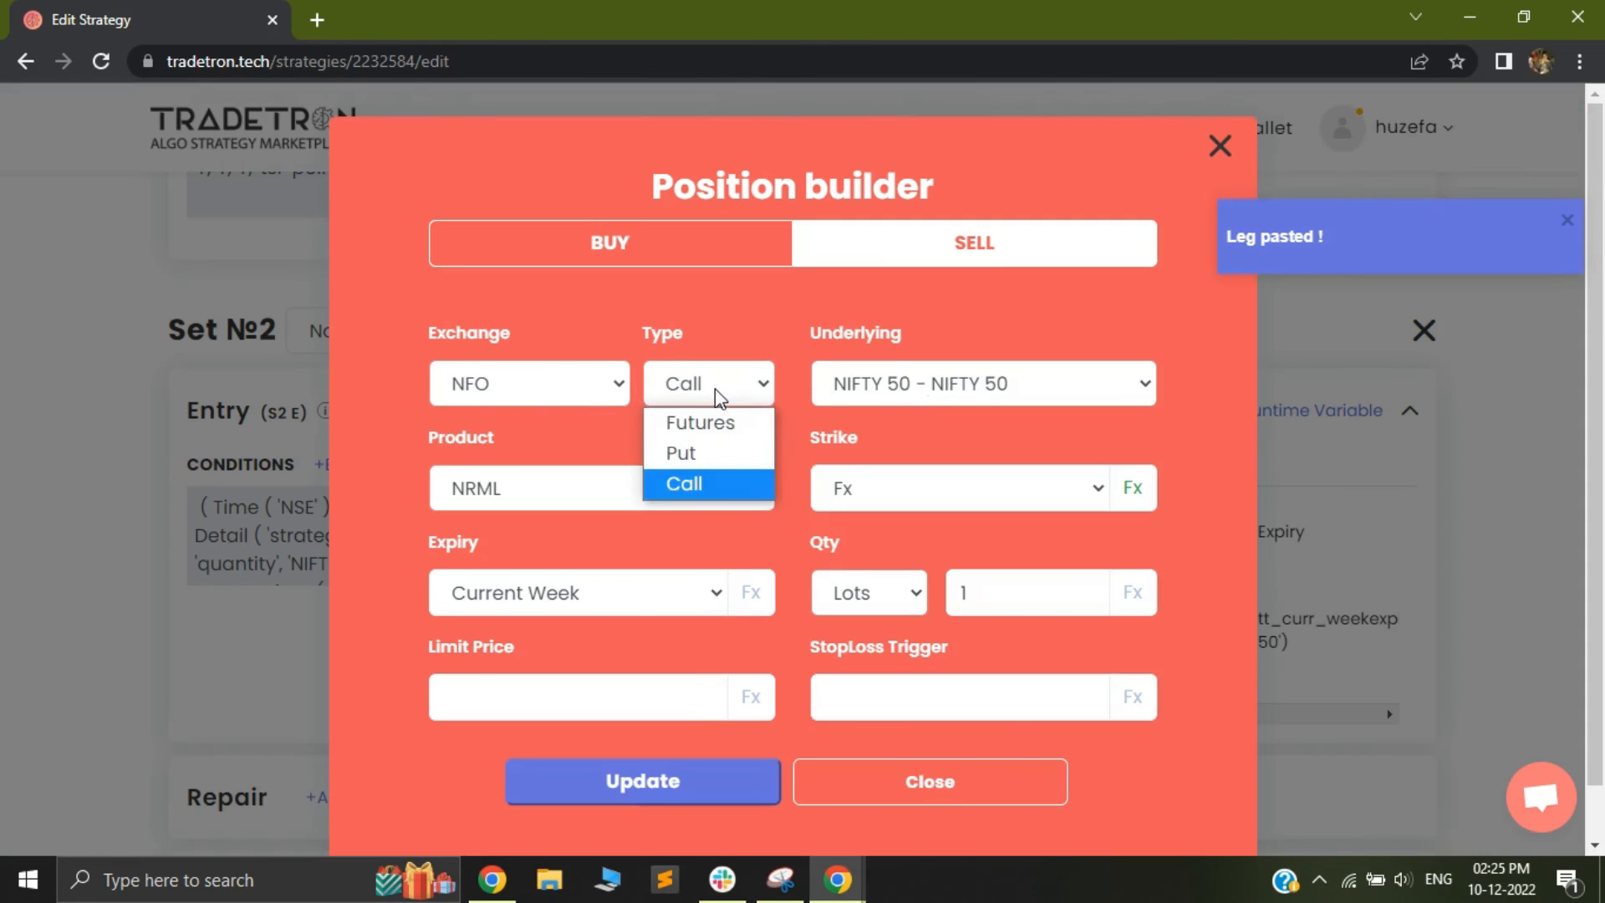
pyautogui.click(707, 456)
pyautogui.click(935, 393)
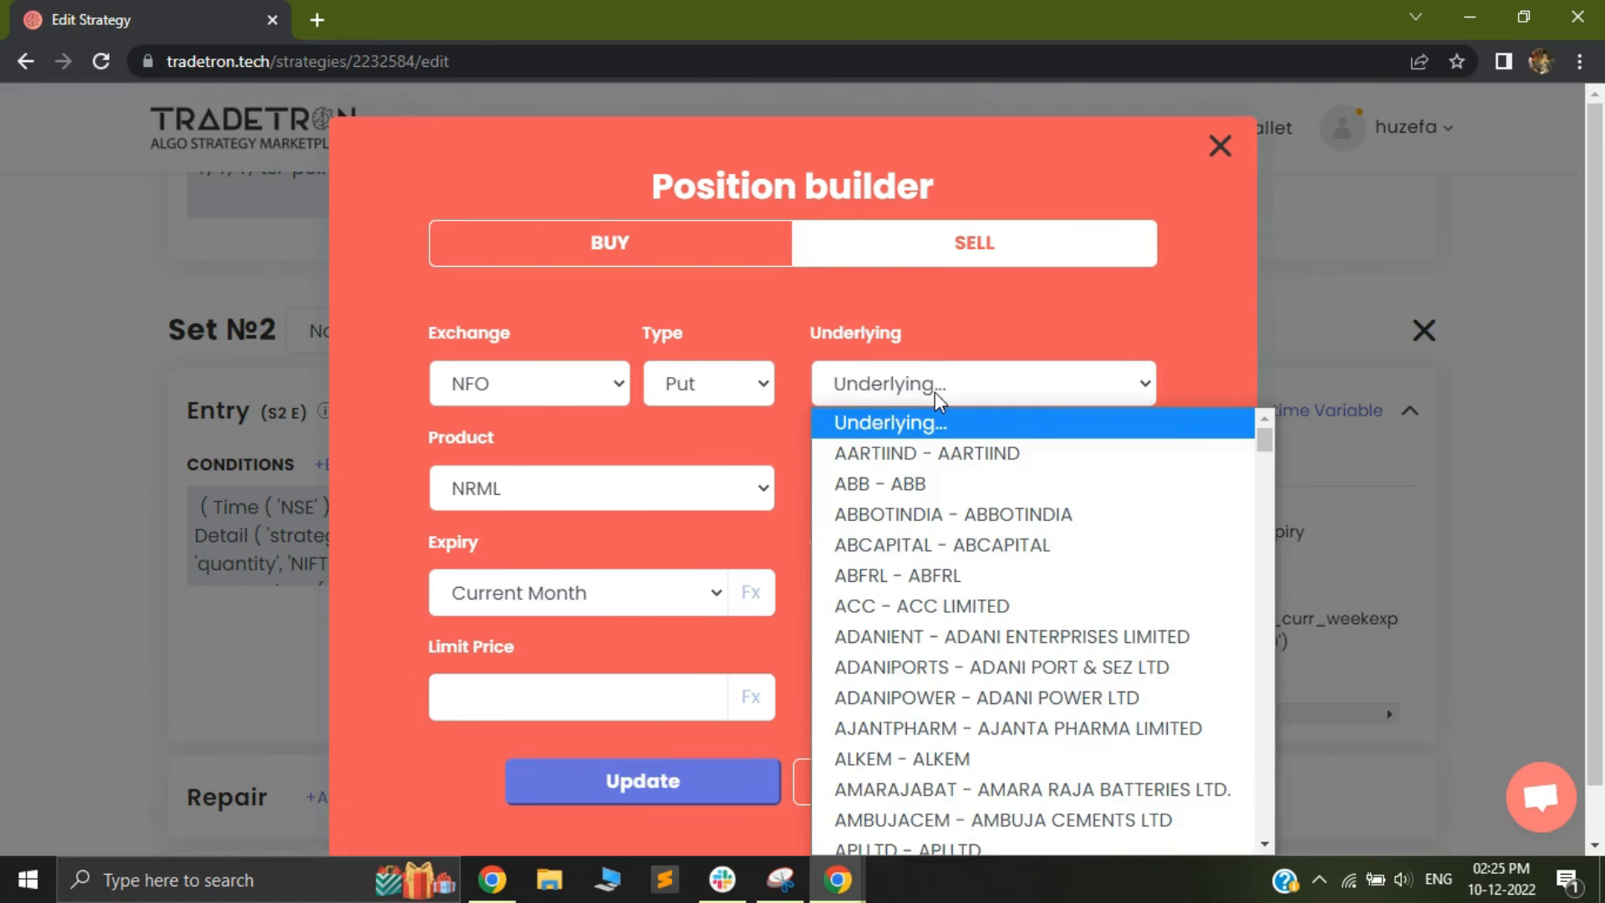
pyautogui.write('nifty')
pyautogui.press('Return')
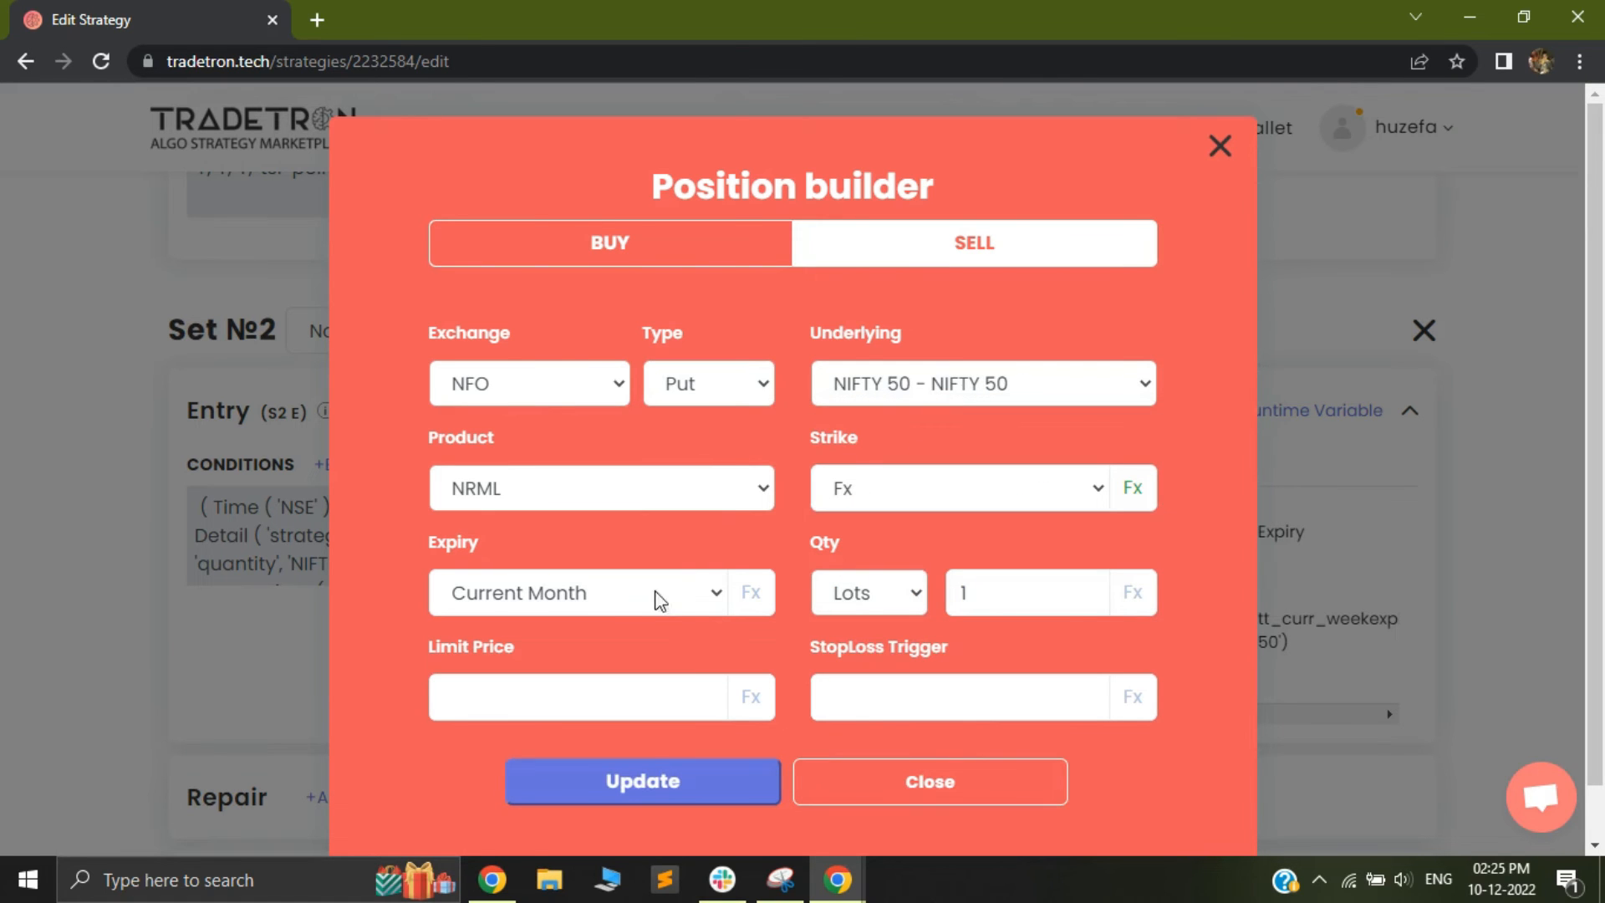
pyautogui.click(655, 599)
pyautogui.click(617, 18)
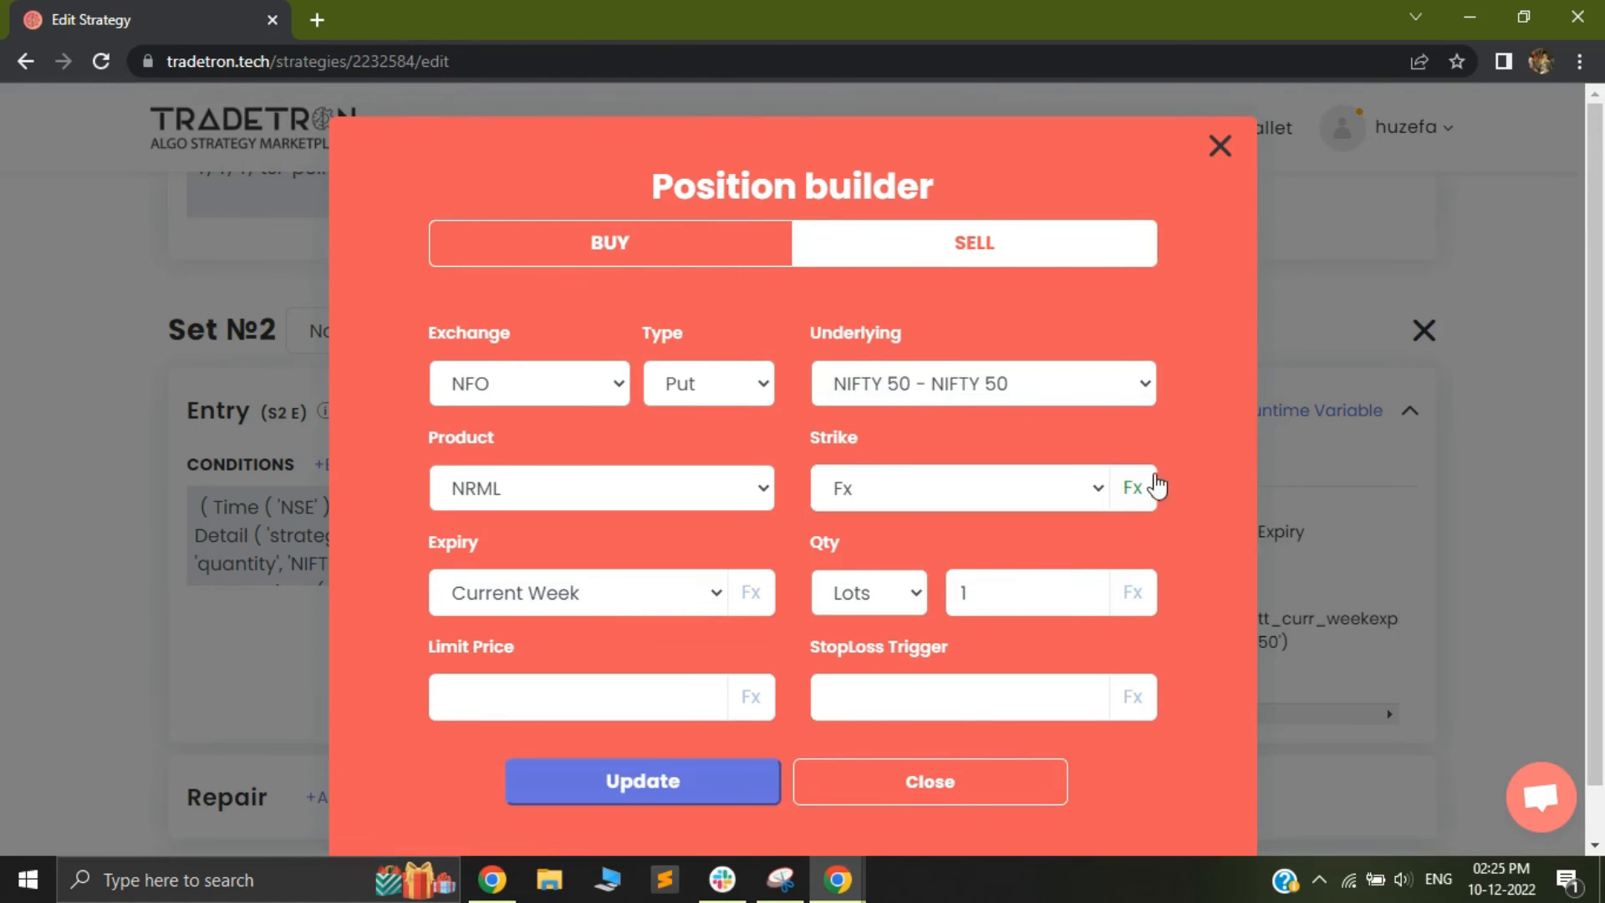
# Change the runtime variable in the position's strike formula to pe_strike, then submit it and close the formula builder
pyautogui.click(1133, 488)
pyautogui.click(573, 336)
pyautogui.click(595, 380)
pyautogui.press('BackSpace')
pyautogui.write('pe_strike')
pyautogui.click(870, 692)
pyautogui.click(299, 436)
pyautogui.click(1321, 150)
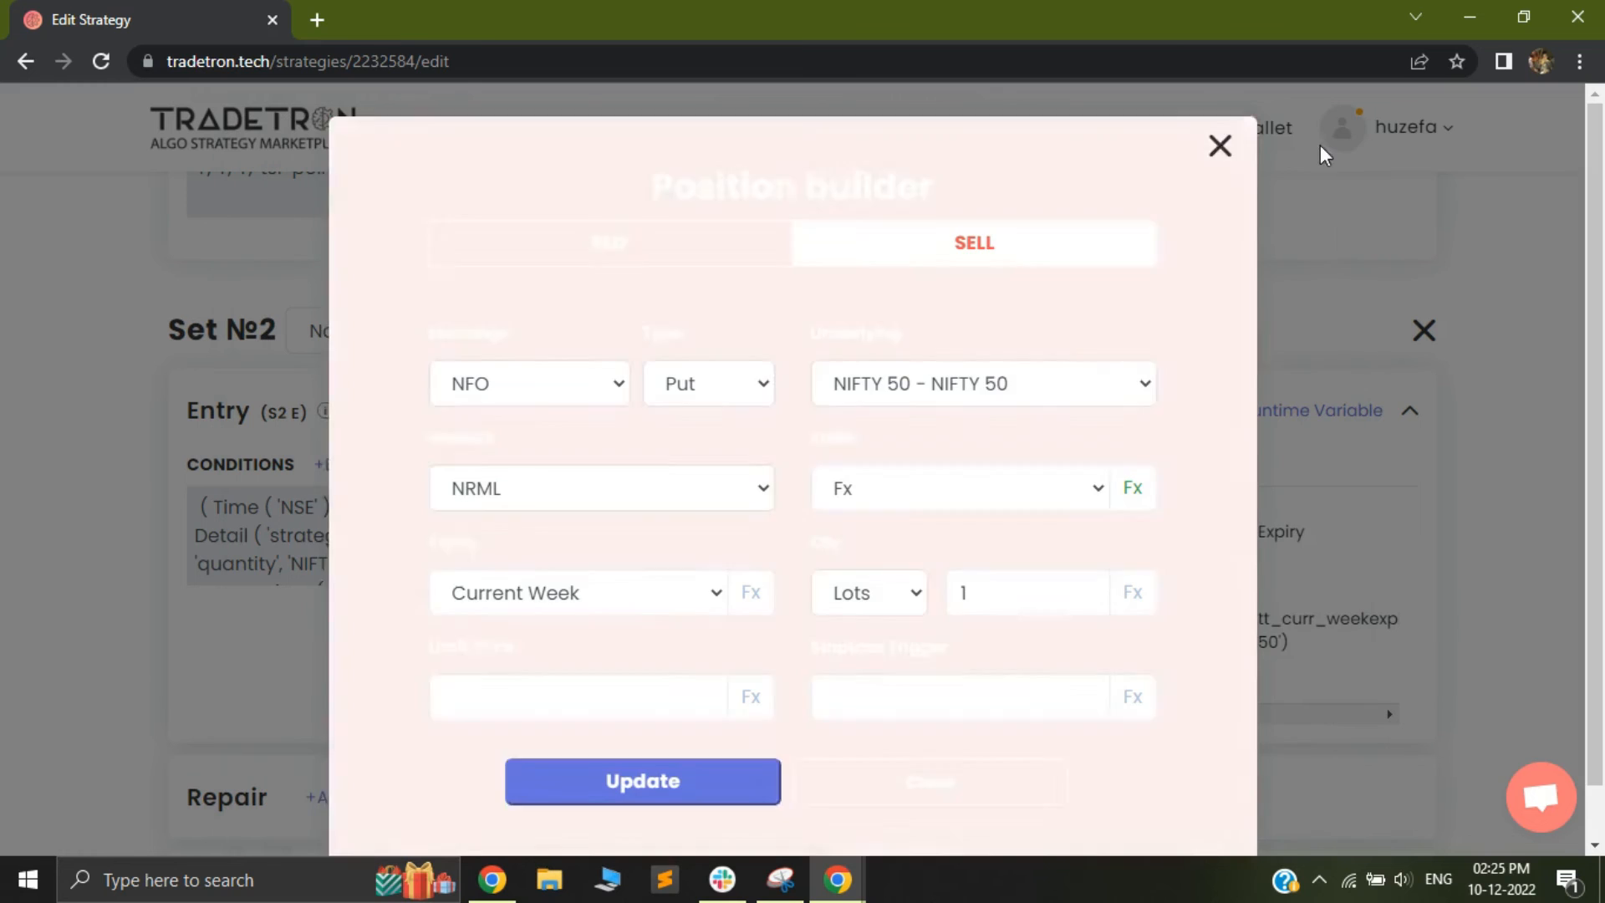
# Update the Set 2 put-selling position and close the position builder
pyautogui.click(662, 793)
pyautogui.click(941, 786)
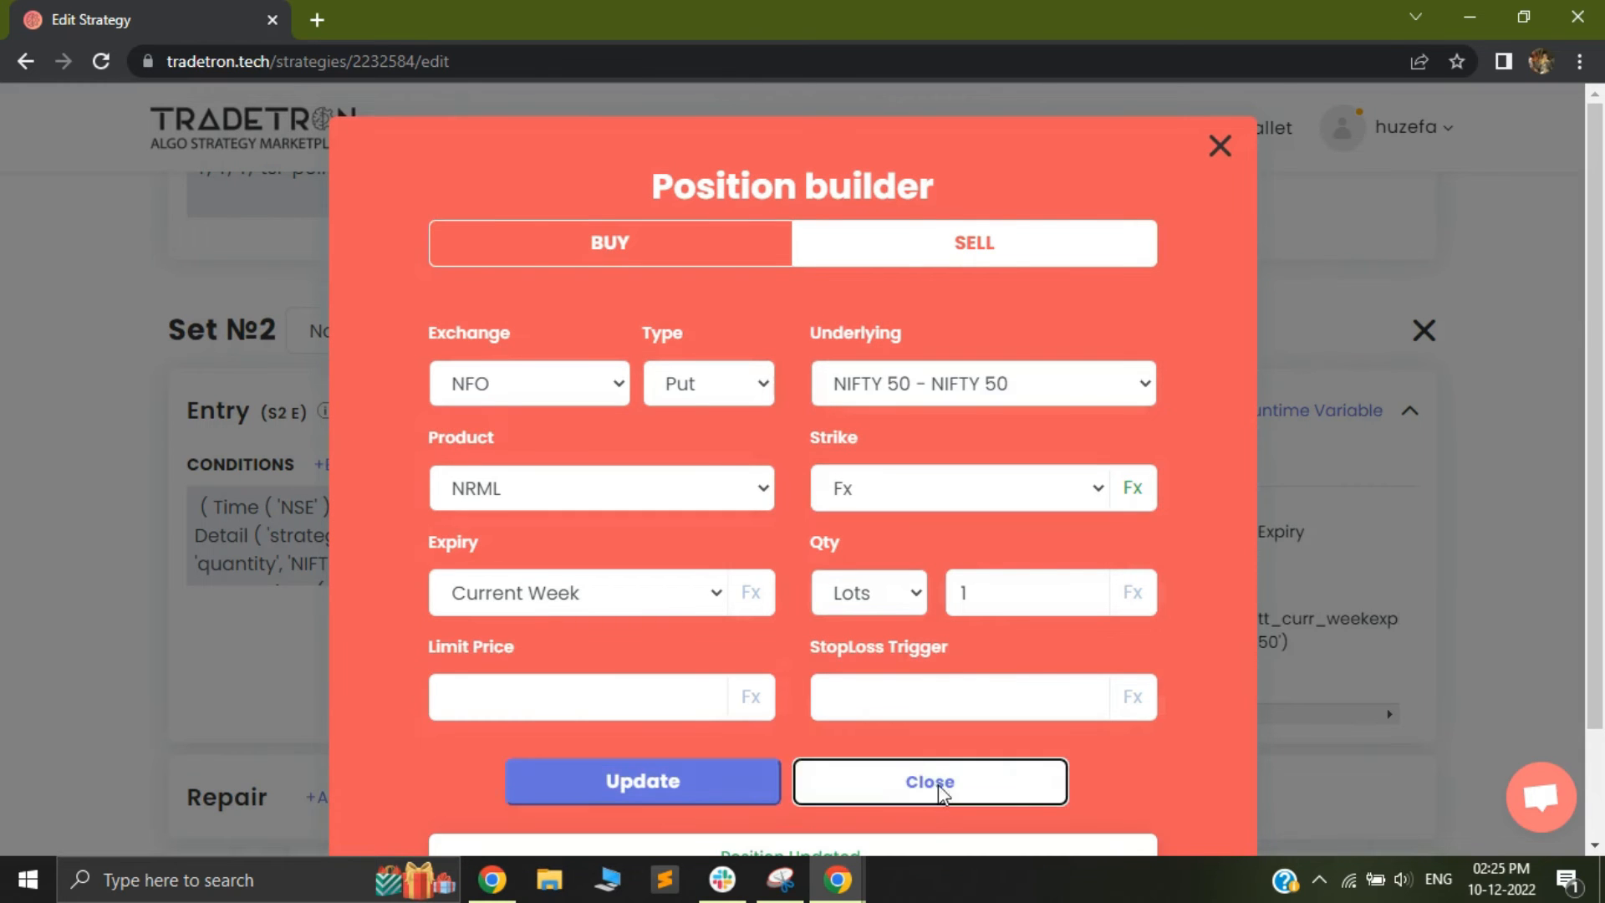
# Copy the Set 1 Leg TSL exit condition and paste it into the Set 2 exit conditions
pyautogui.scroll(-4, 459, 481)
pyautogui.scroll(8, 460, 468)
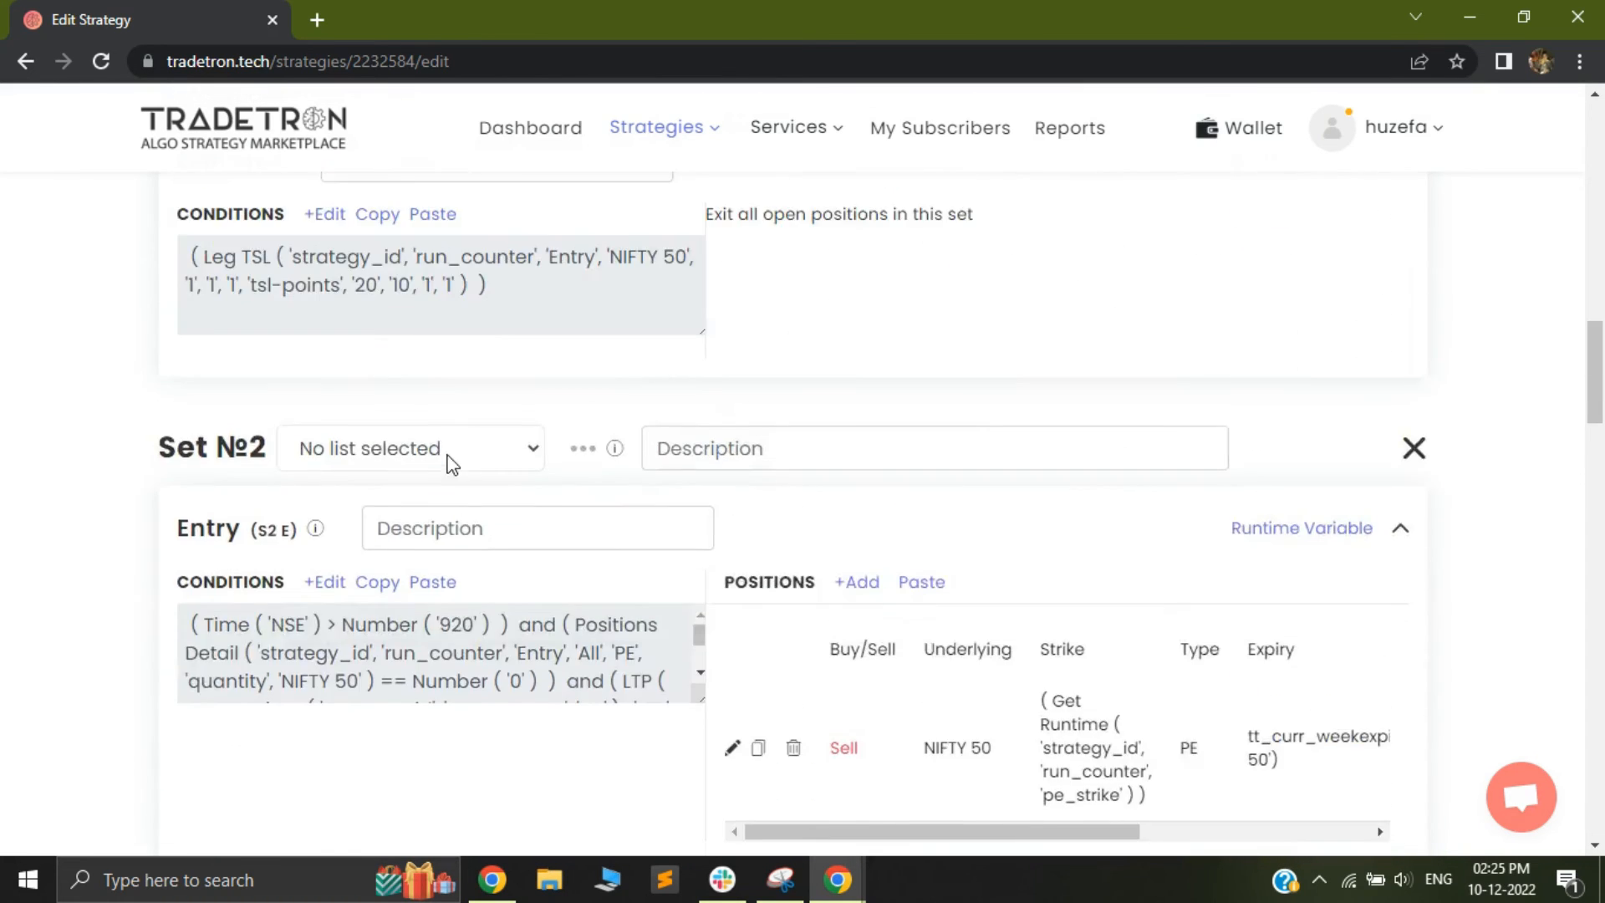
pyautogui.scroll(-8, 576, 502)
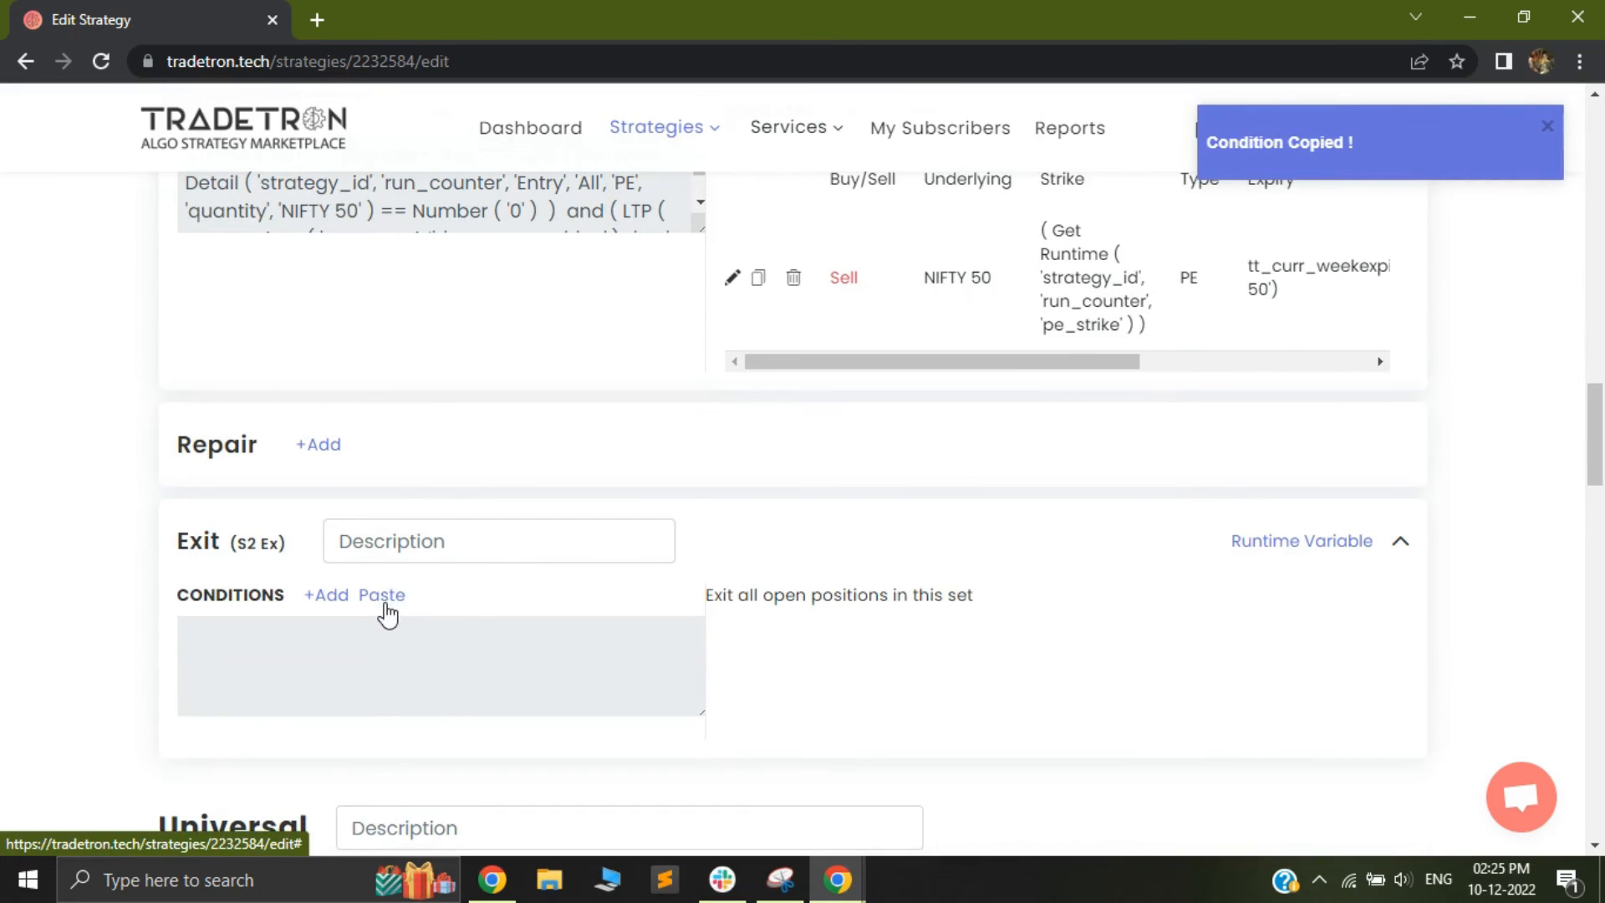
pyautogui.click(384, 600)
# Change the set number of the pasted Leg TSL exit condition to 2, then submit it and close the builder
pyautogui.click(326, 600)
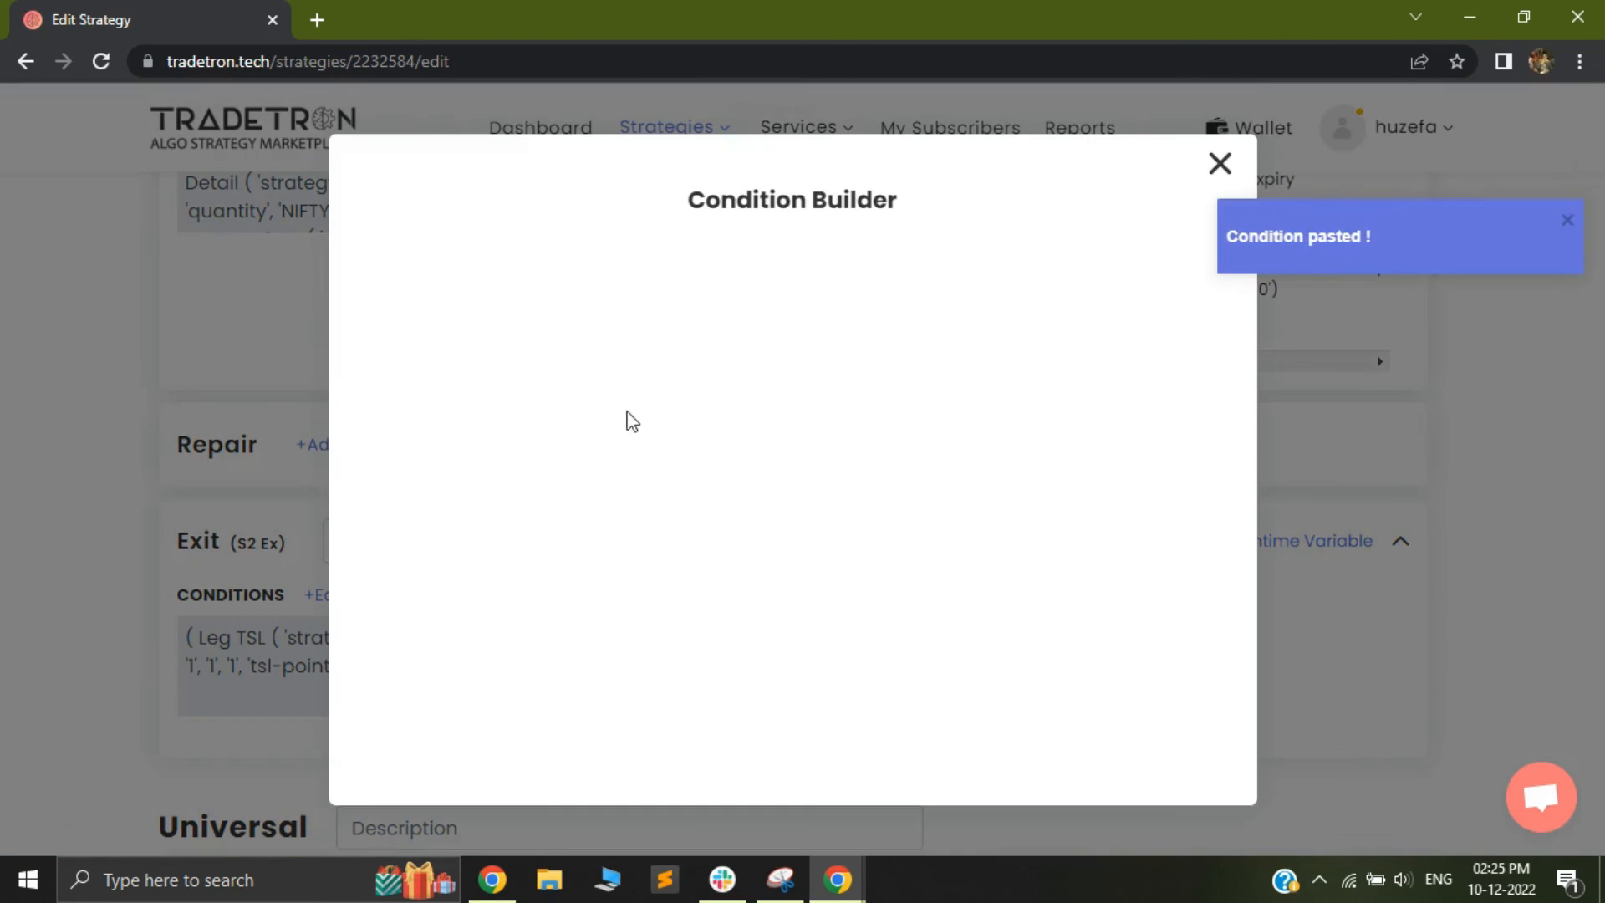
pyautogui.click(731, 344)
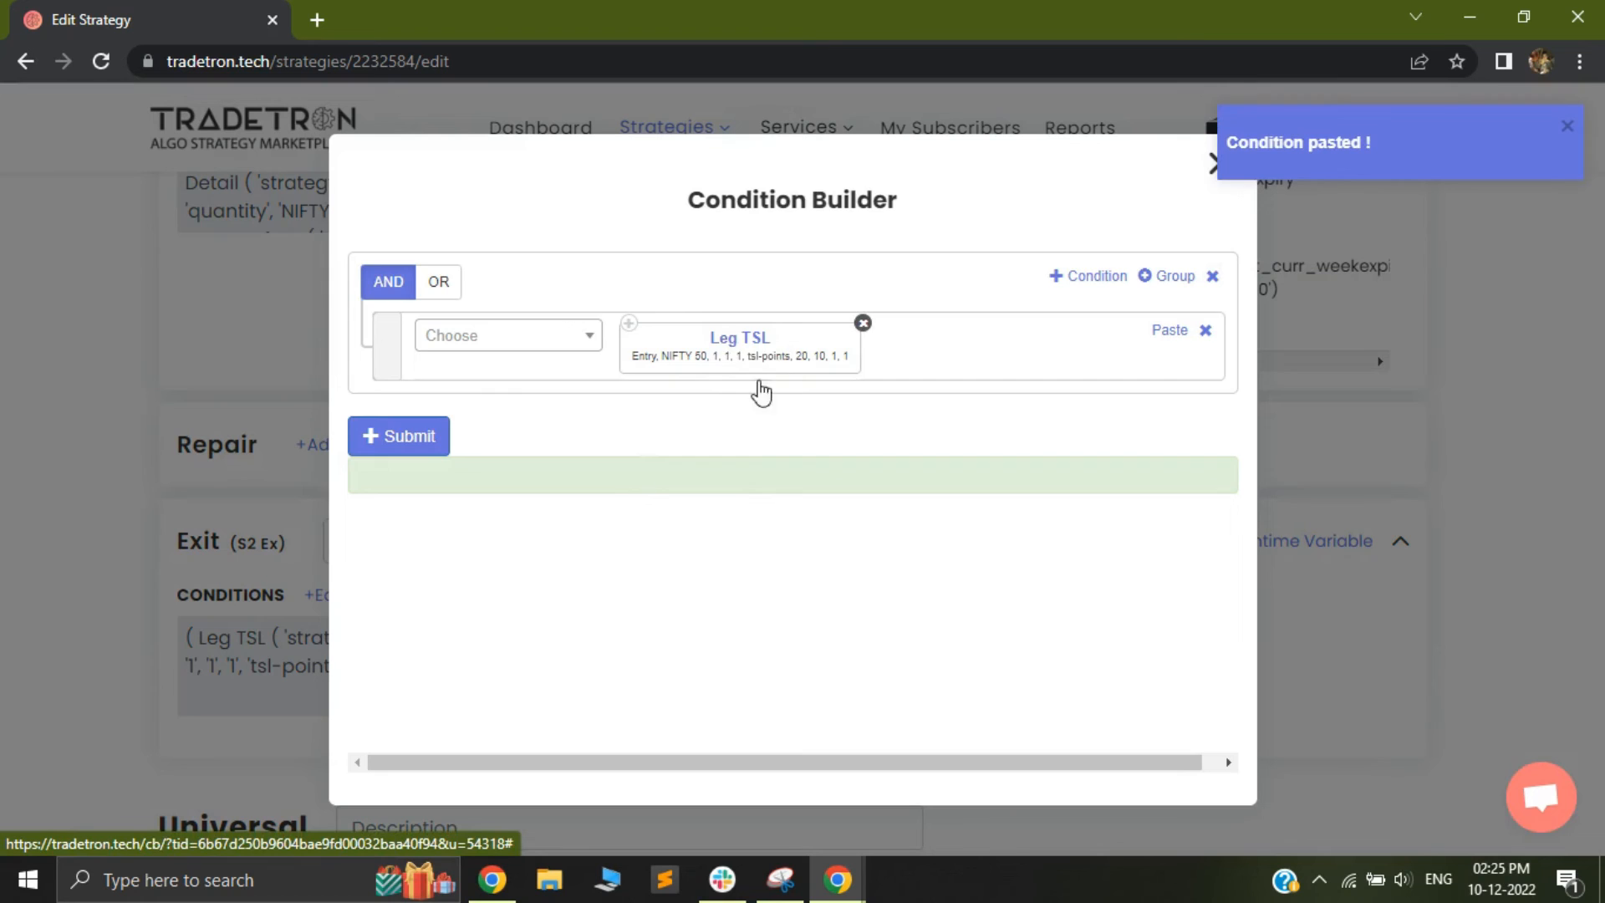
pyautogui.scroll(-2, 585, 619)
pyautogui.click(515, 423)
pyautogui.doubleClick(515, 423)
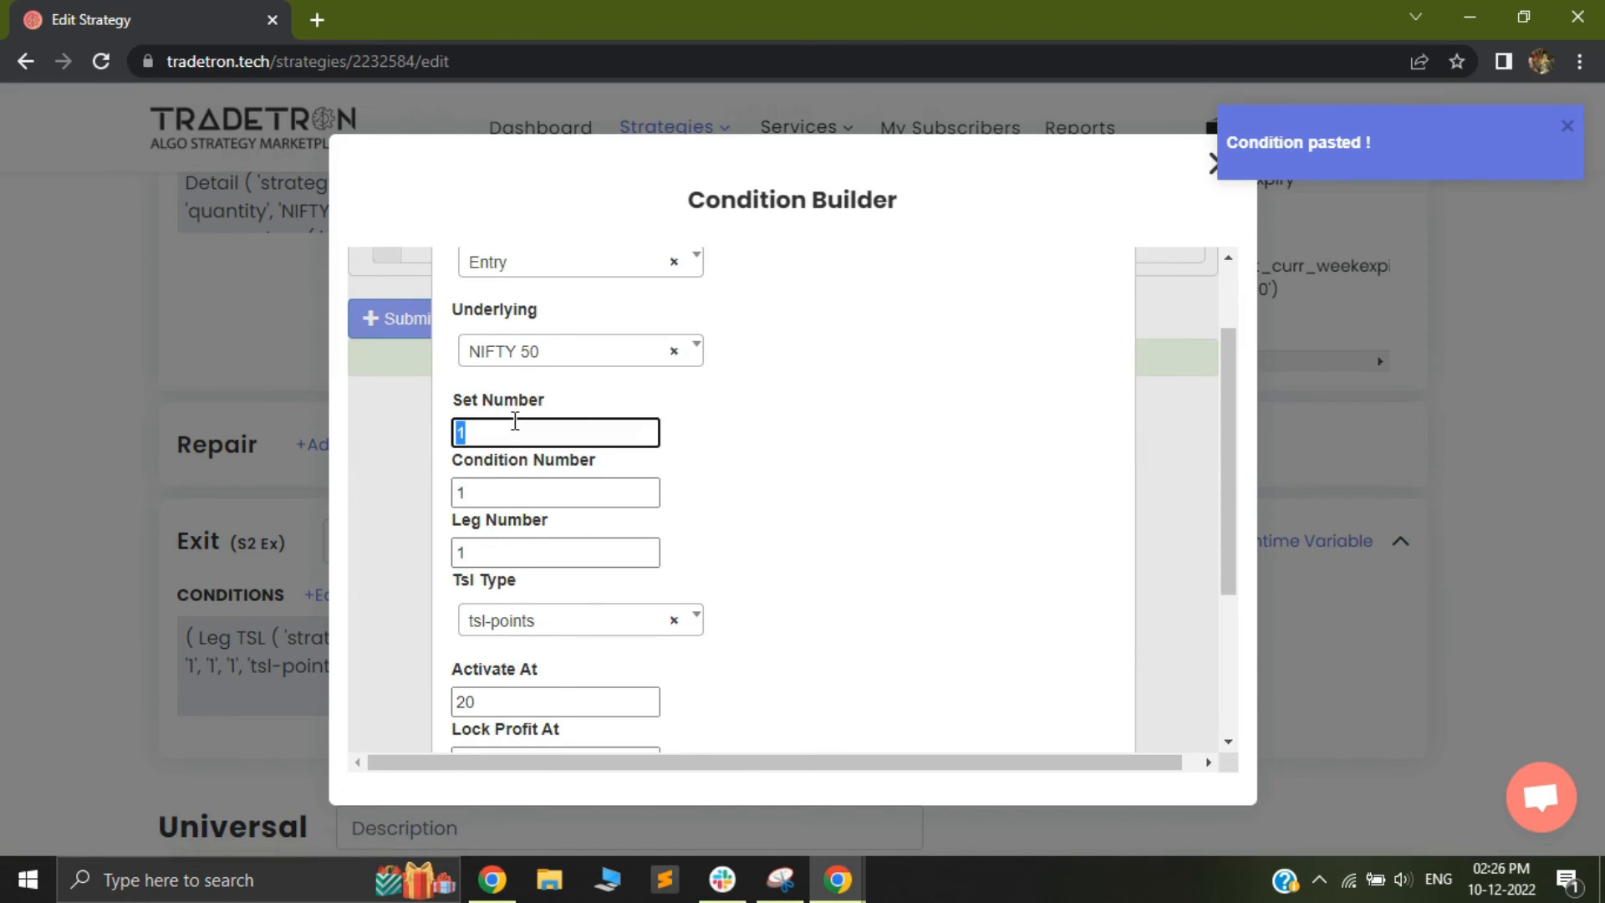
pyautogui.scroll(-3, 937, 677)
pyautogui.click(999, 740)
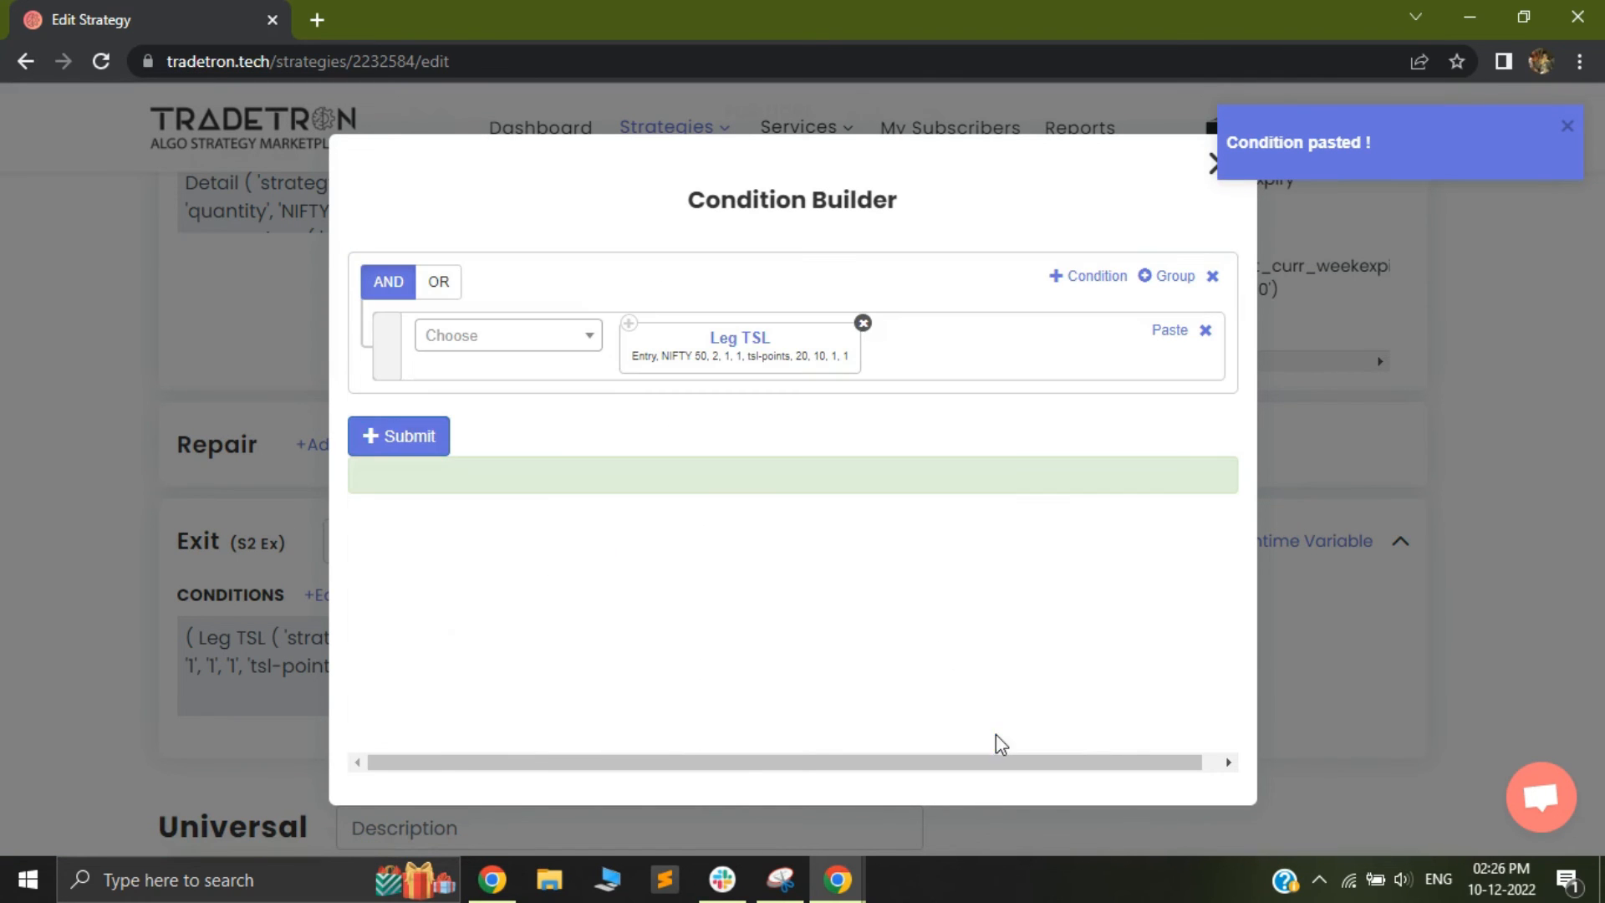
pyautogui.click(430, 439)
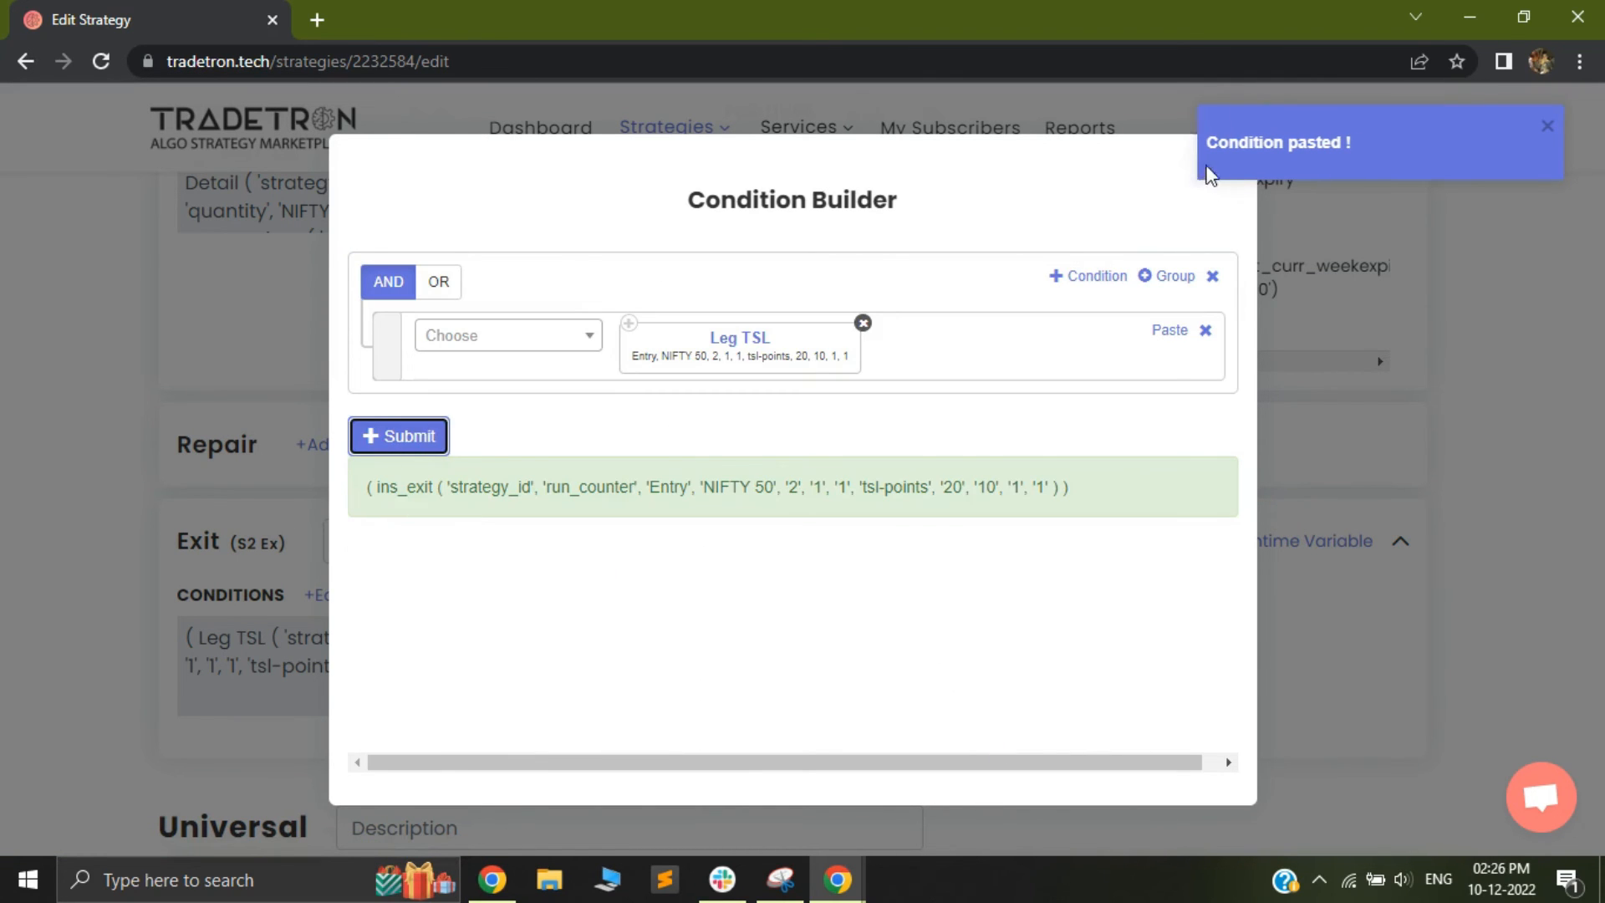
pyautogui.click(1219, 164)
# Start a Universal Exit condition with the NSE Time keyword followed by the >= operator
pyautogui.scroll(-7, 1003, 535)
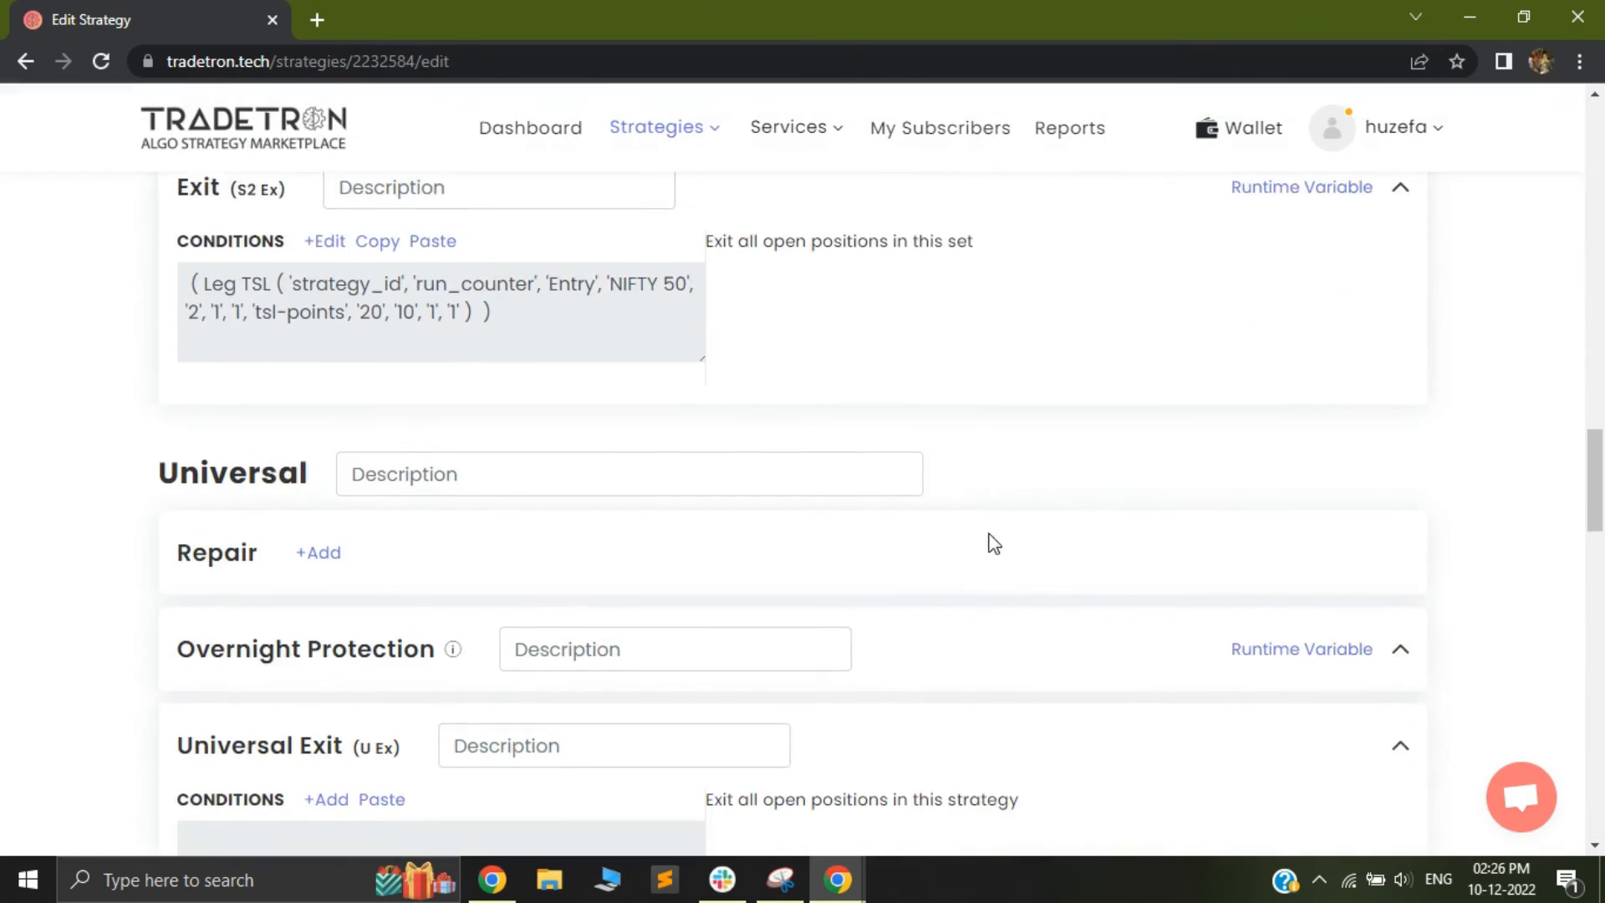
pyautogui.click(321, 567)
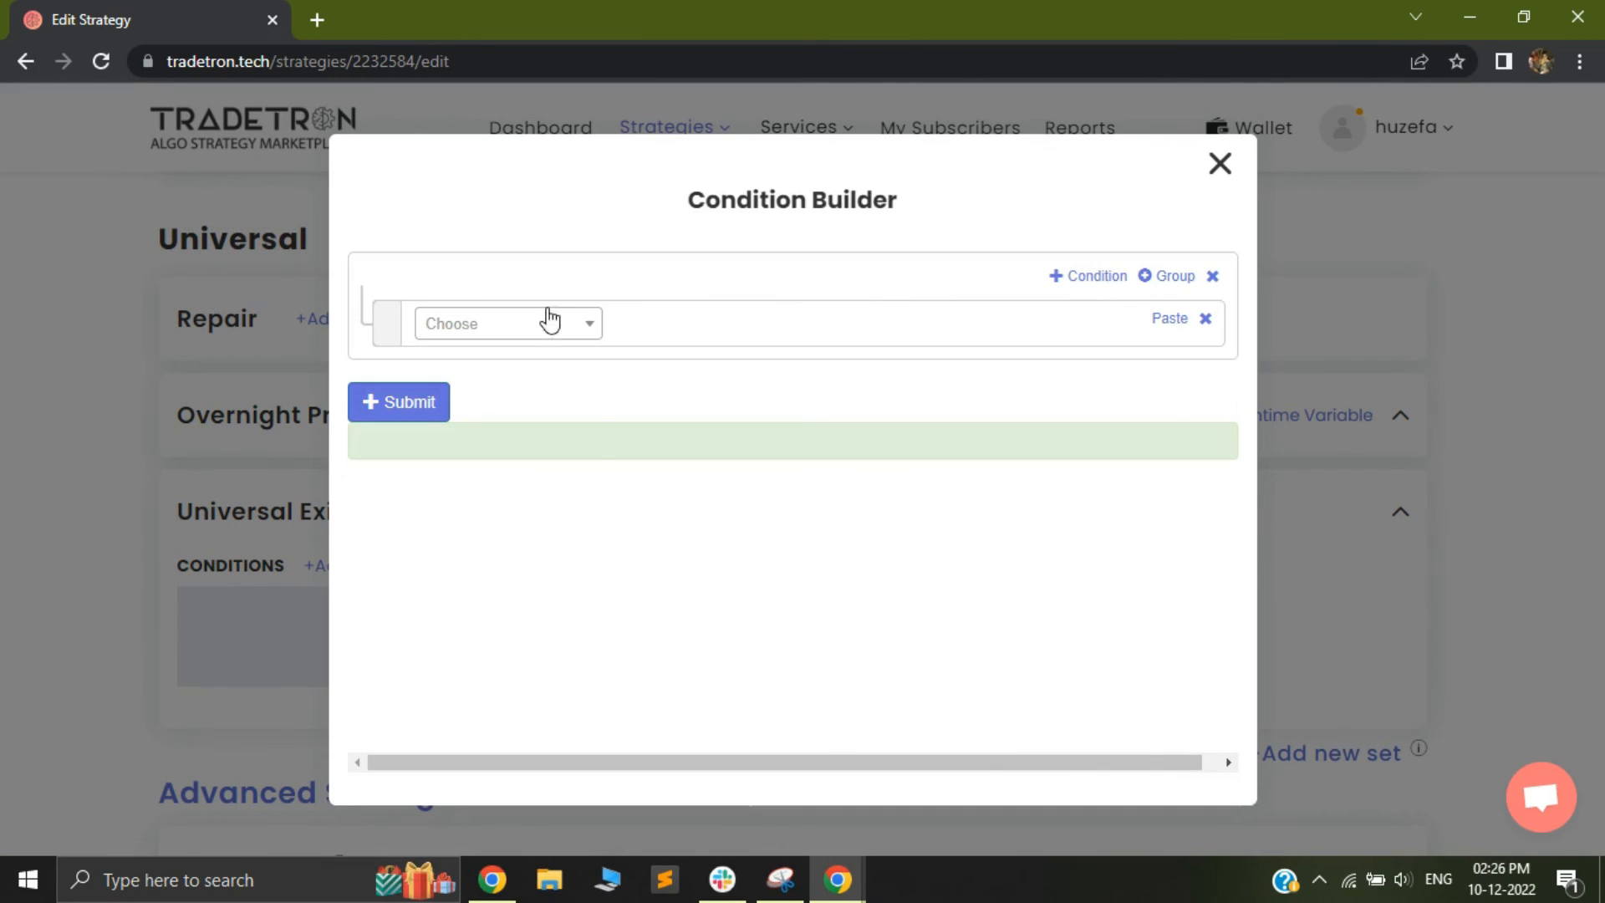
pyautogui.click(530, 327)
pyautogui.write('tim')
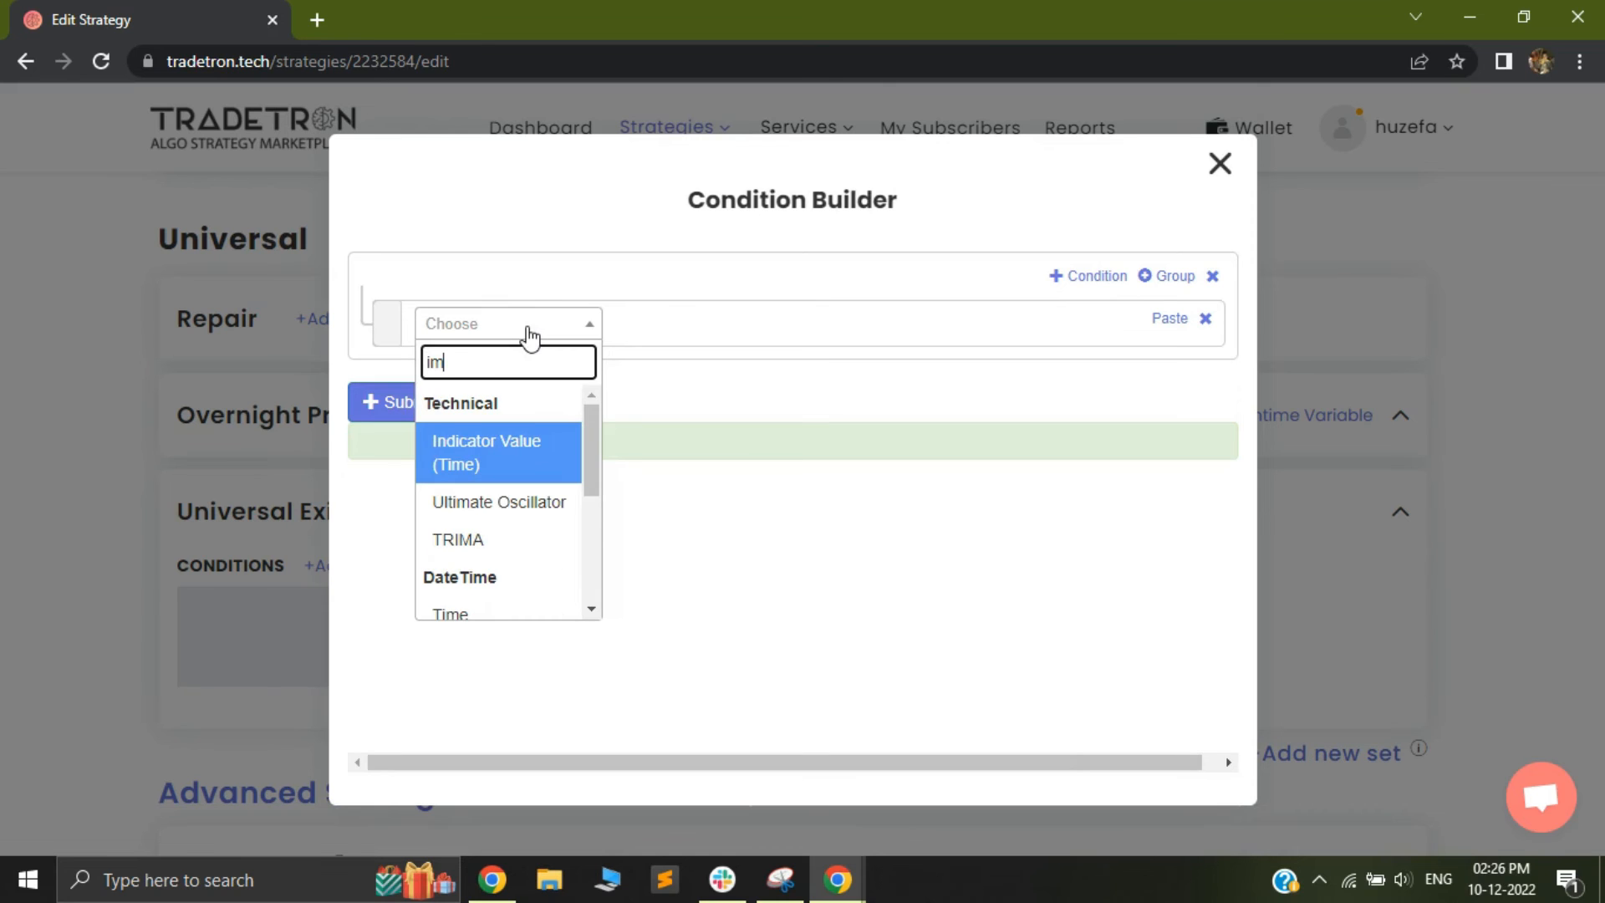
pyautogui.click(489, 600)
pyautogui.click(879, 702)
pyautogui.click(504, 328)
pyautogui.write('>')
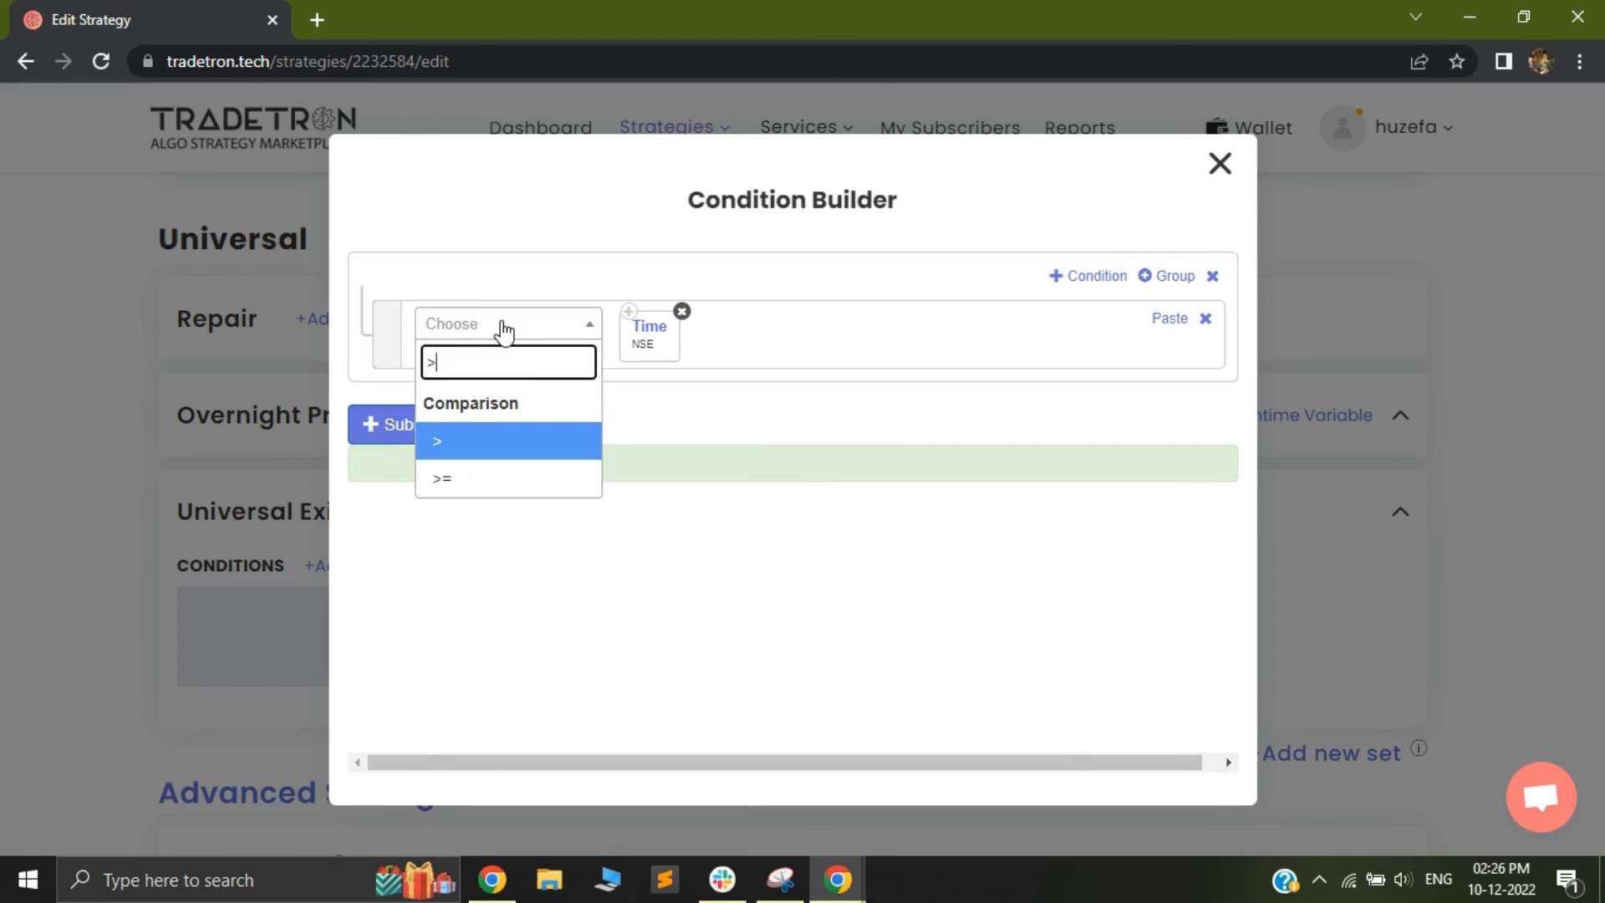
pyautogui.click(492, 477)
# Complete the Universal Exit condition with the Number 1520, then submit it and close the builder
pyautogui.click(449, 328)
pyautogui.write('num')
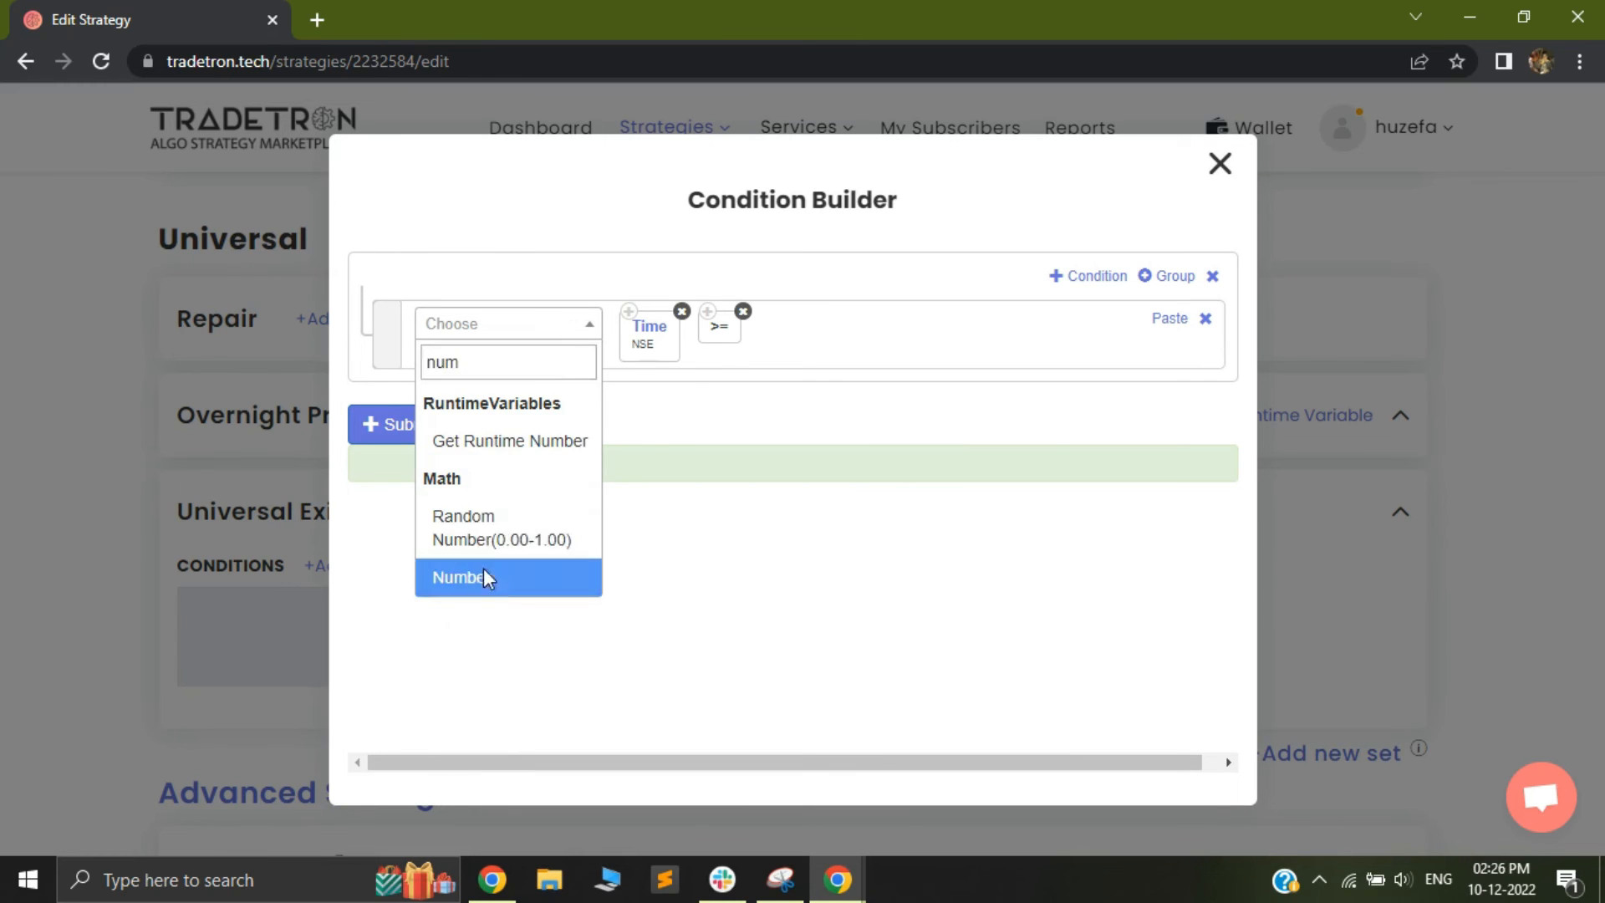
pyautogui.click(464, 576)
pyautogui.write('1520')
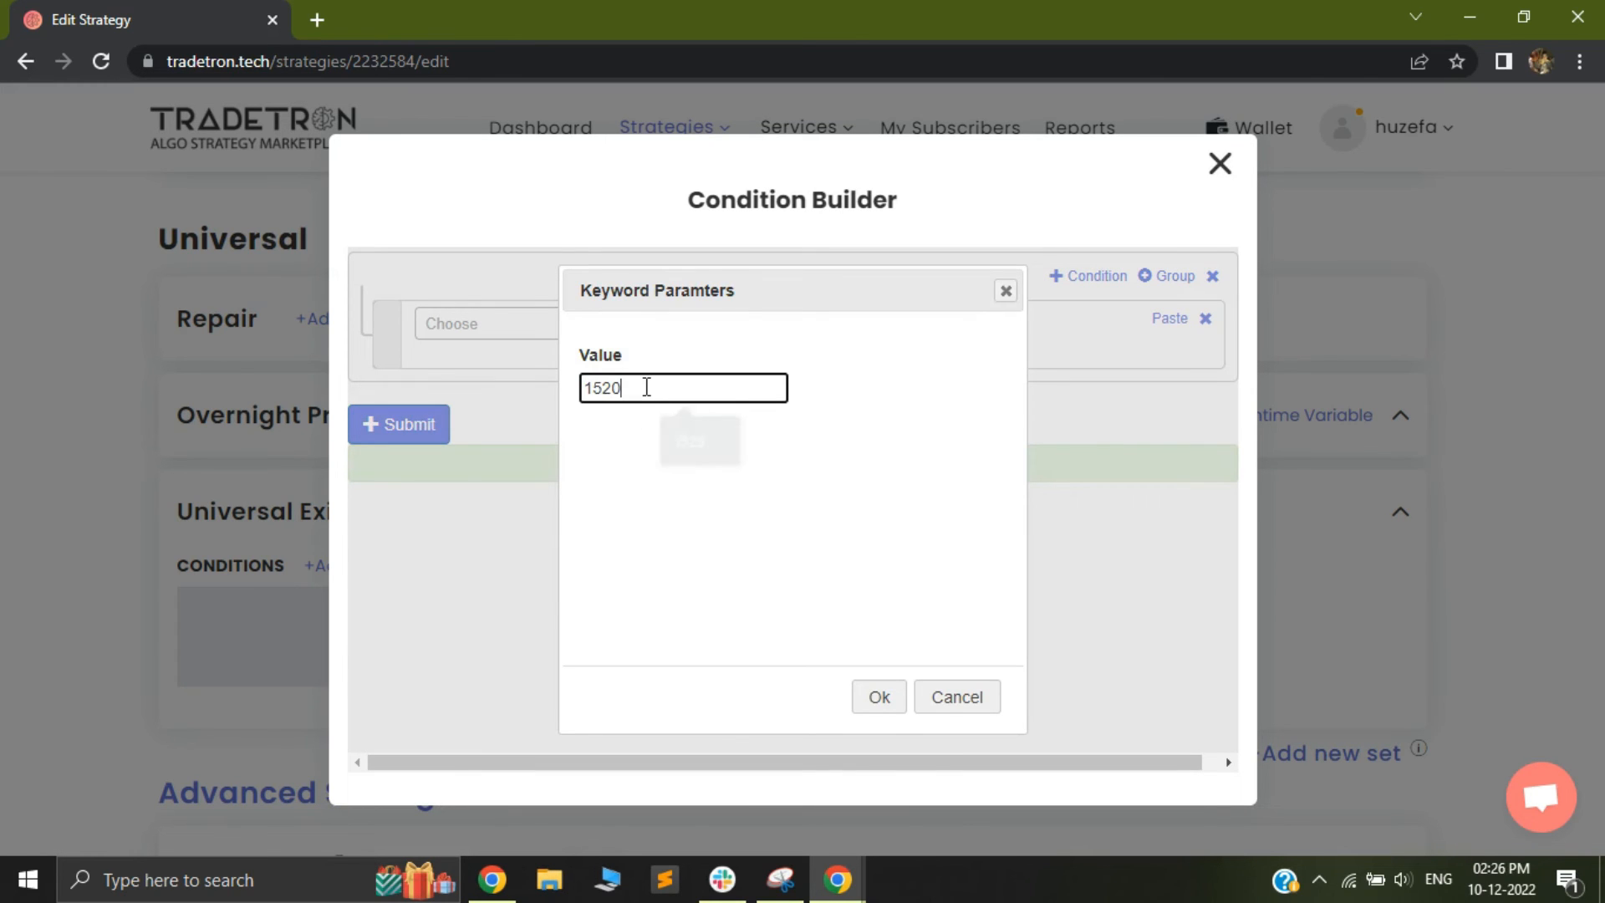
pyautogui.click(888, 705)
pyautogui.click(365, 437)
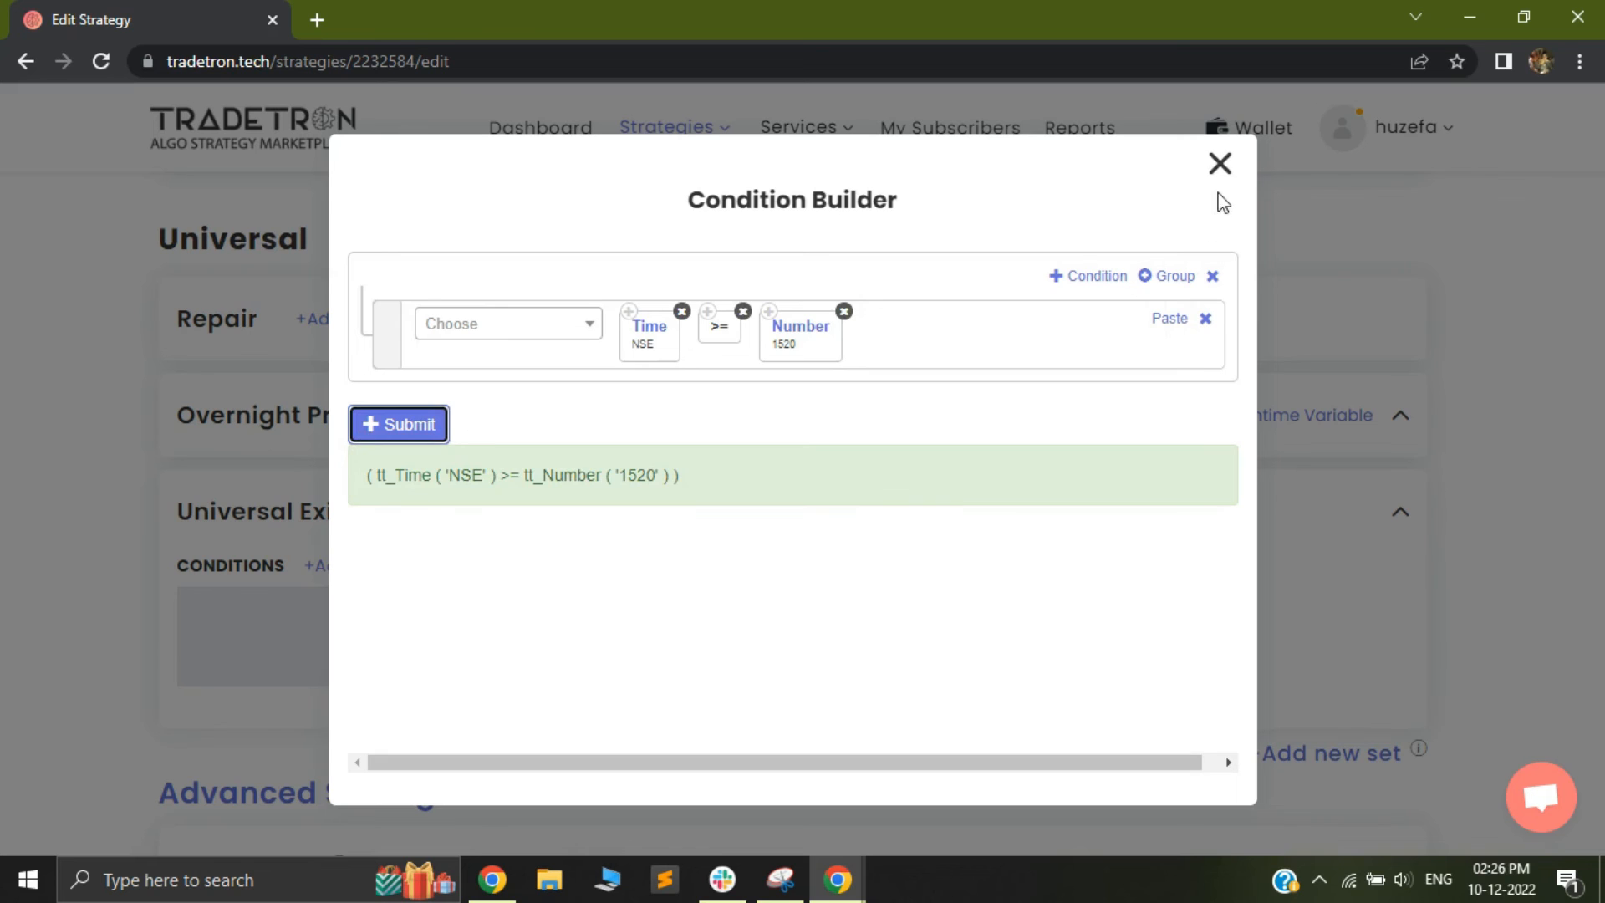
pyautogui.click(1220, 164)
# Set reactivation on exit to 6 hours, with condition checks starting 1 second after exchange open and ending 1 minute before close
pyautogui.scroll(-12, 777, 508)
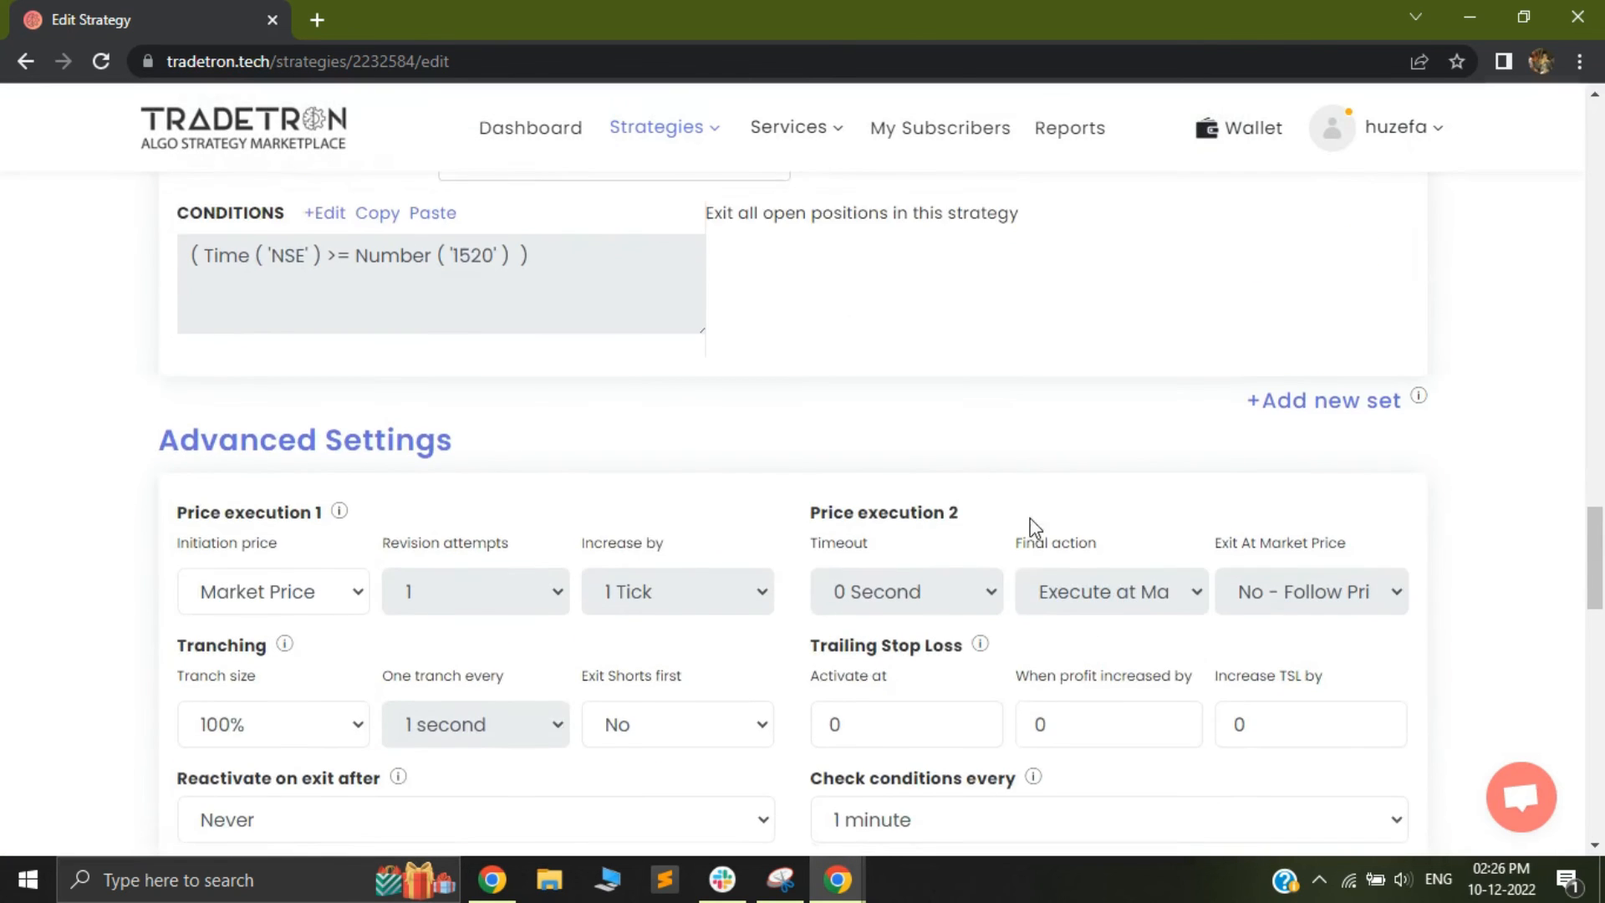
pyautogui.scroll(5, 828, 597)
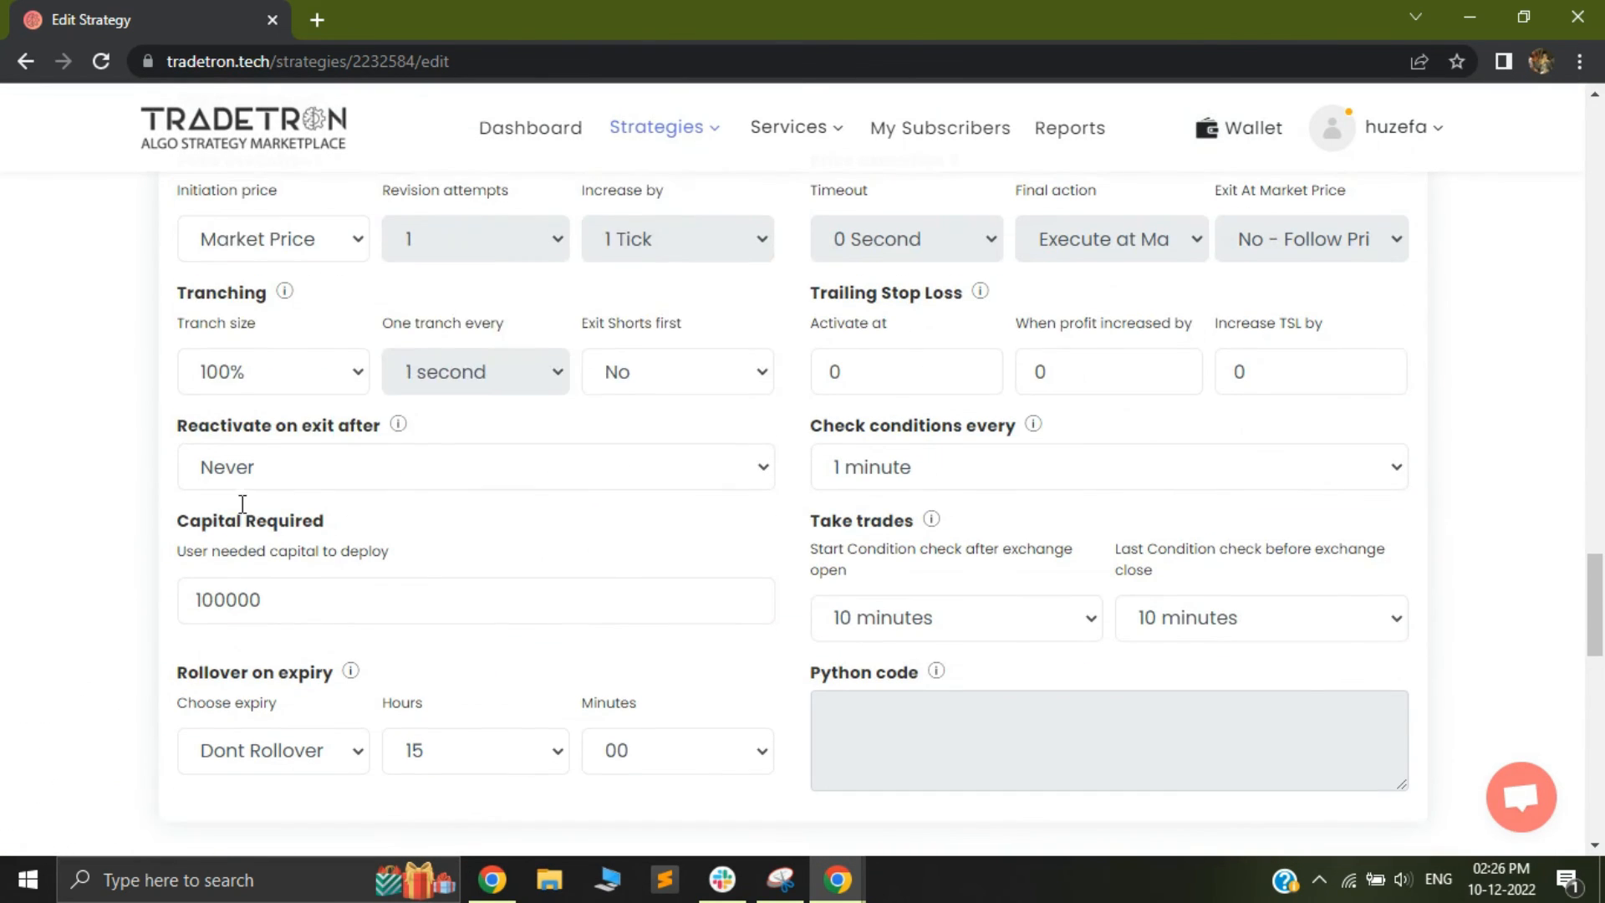
pyautogui.click(436, 478)
pyautogui.click(257, 294)
pyautogui.click(899, 617)
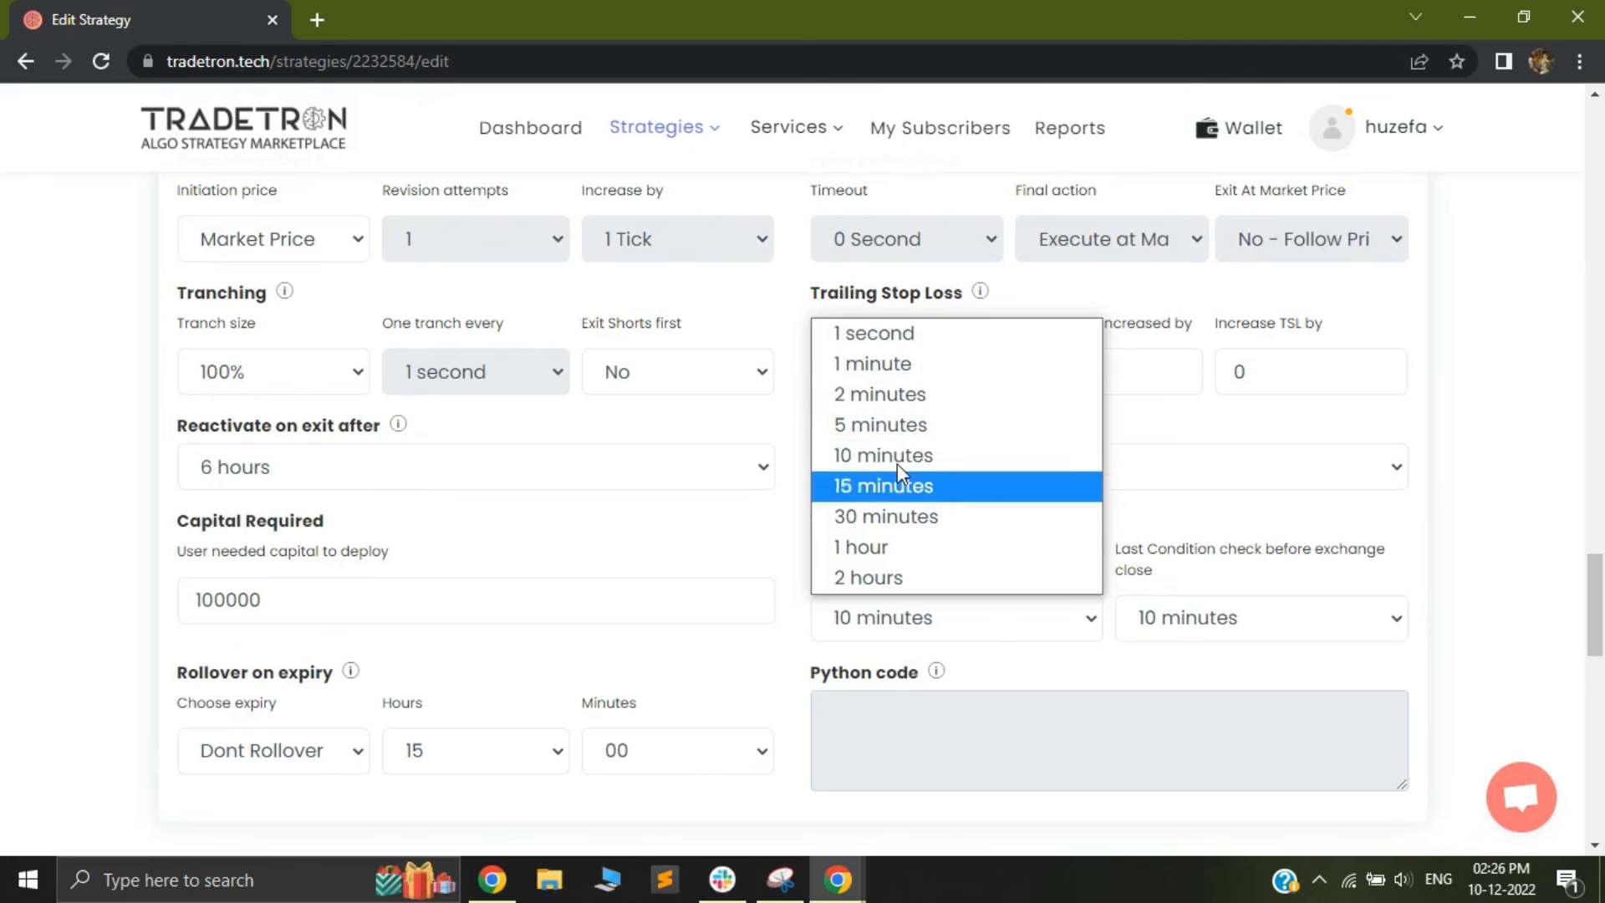
pyautogui.click(894, 334)
pyautogui.click(1212, 617)
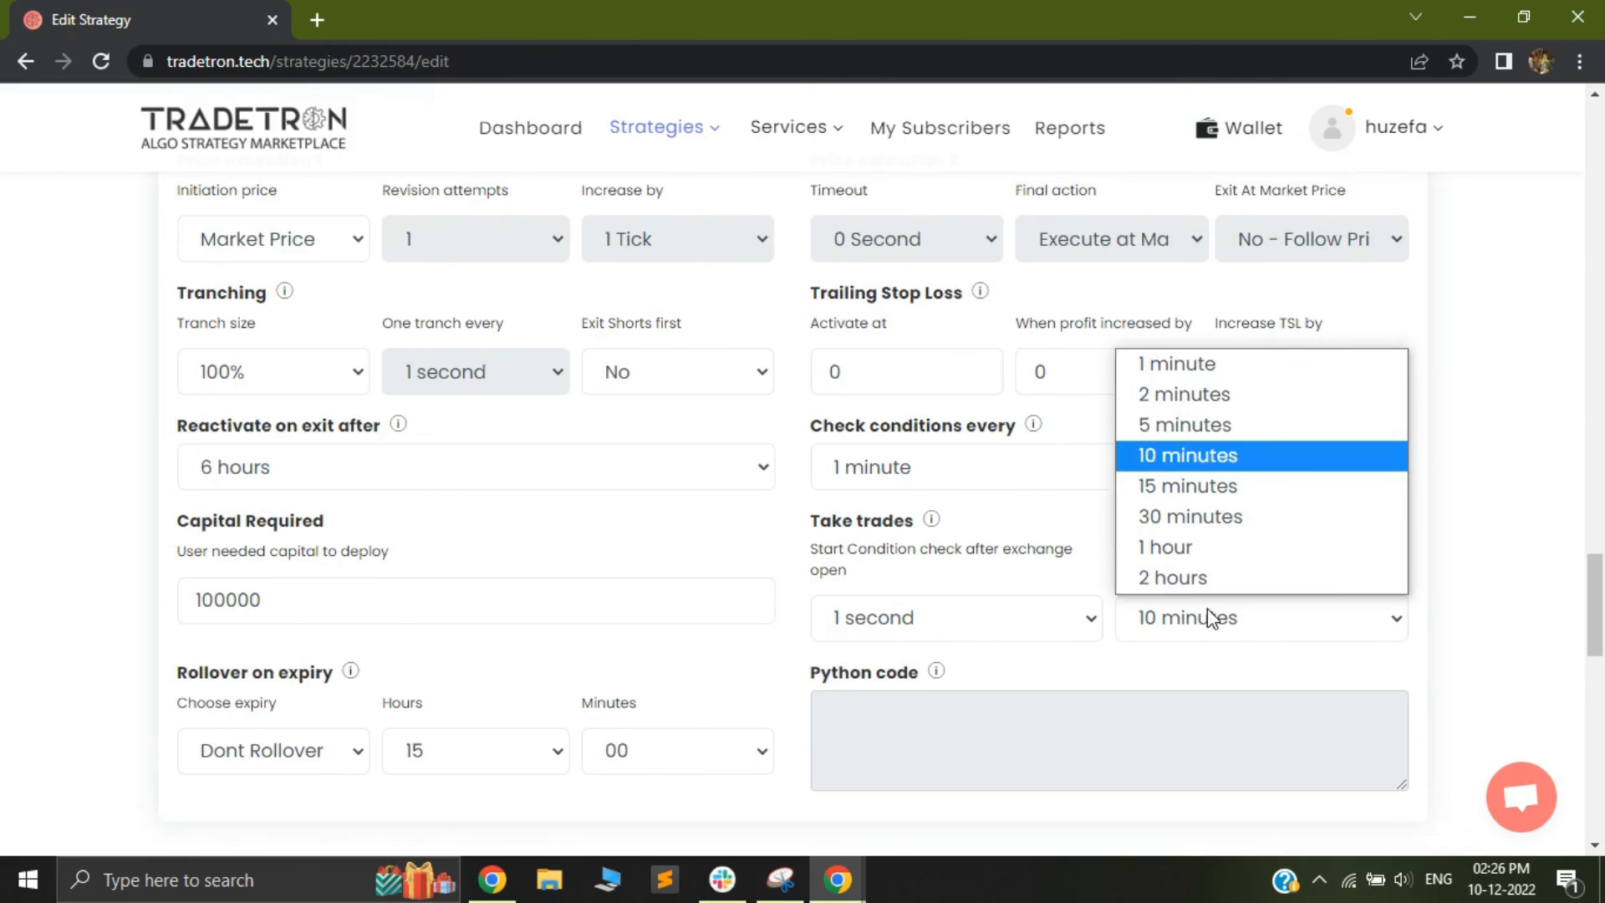
pyautogui.click(1171, 362)
# Save the strategy with its default marketplace settings and confirm the save dialog
pyautogui.scroll(-2, 580, 621)
pyautogui.scroll(-10, 795, 616)
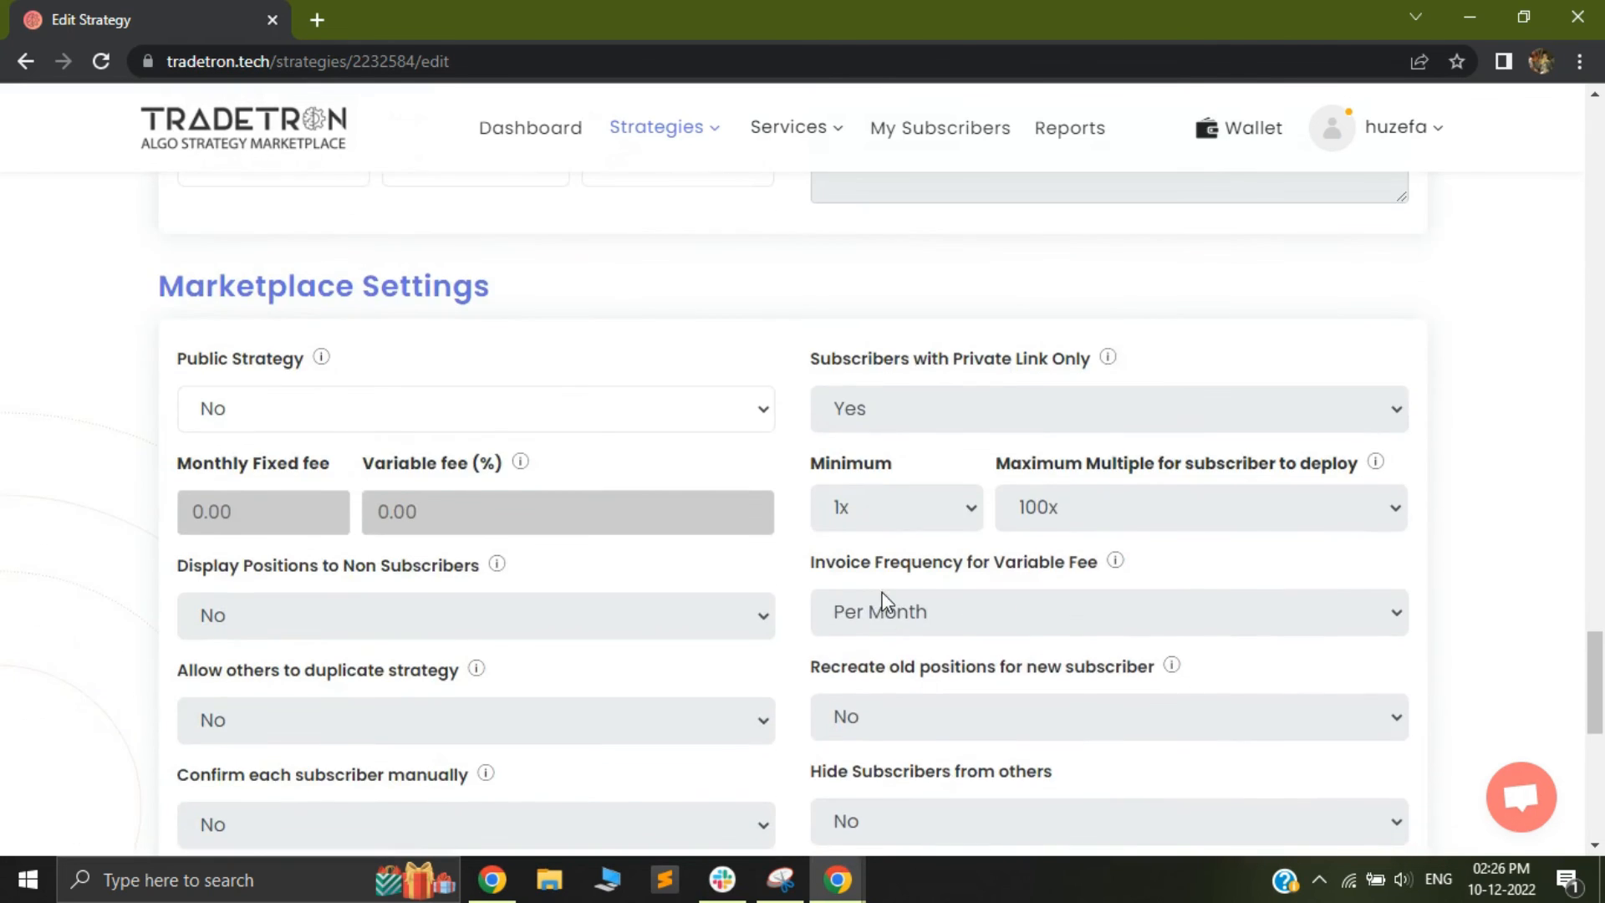
pyautogui.click(811, 368)
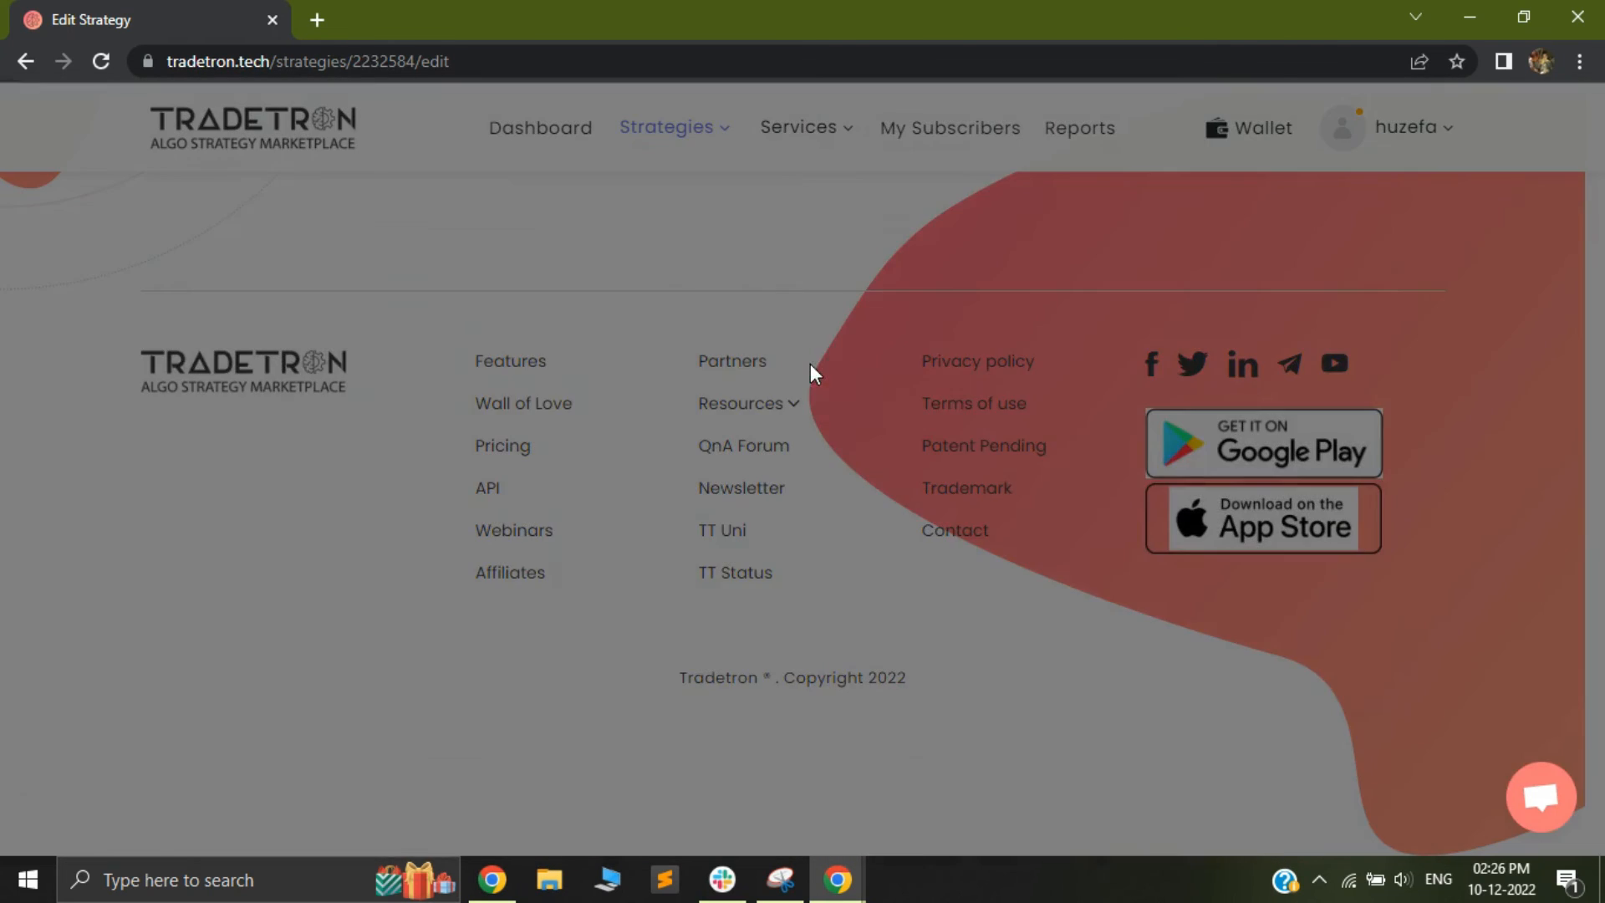
pyautogui.click(925, 641)
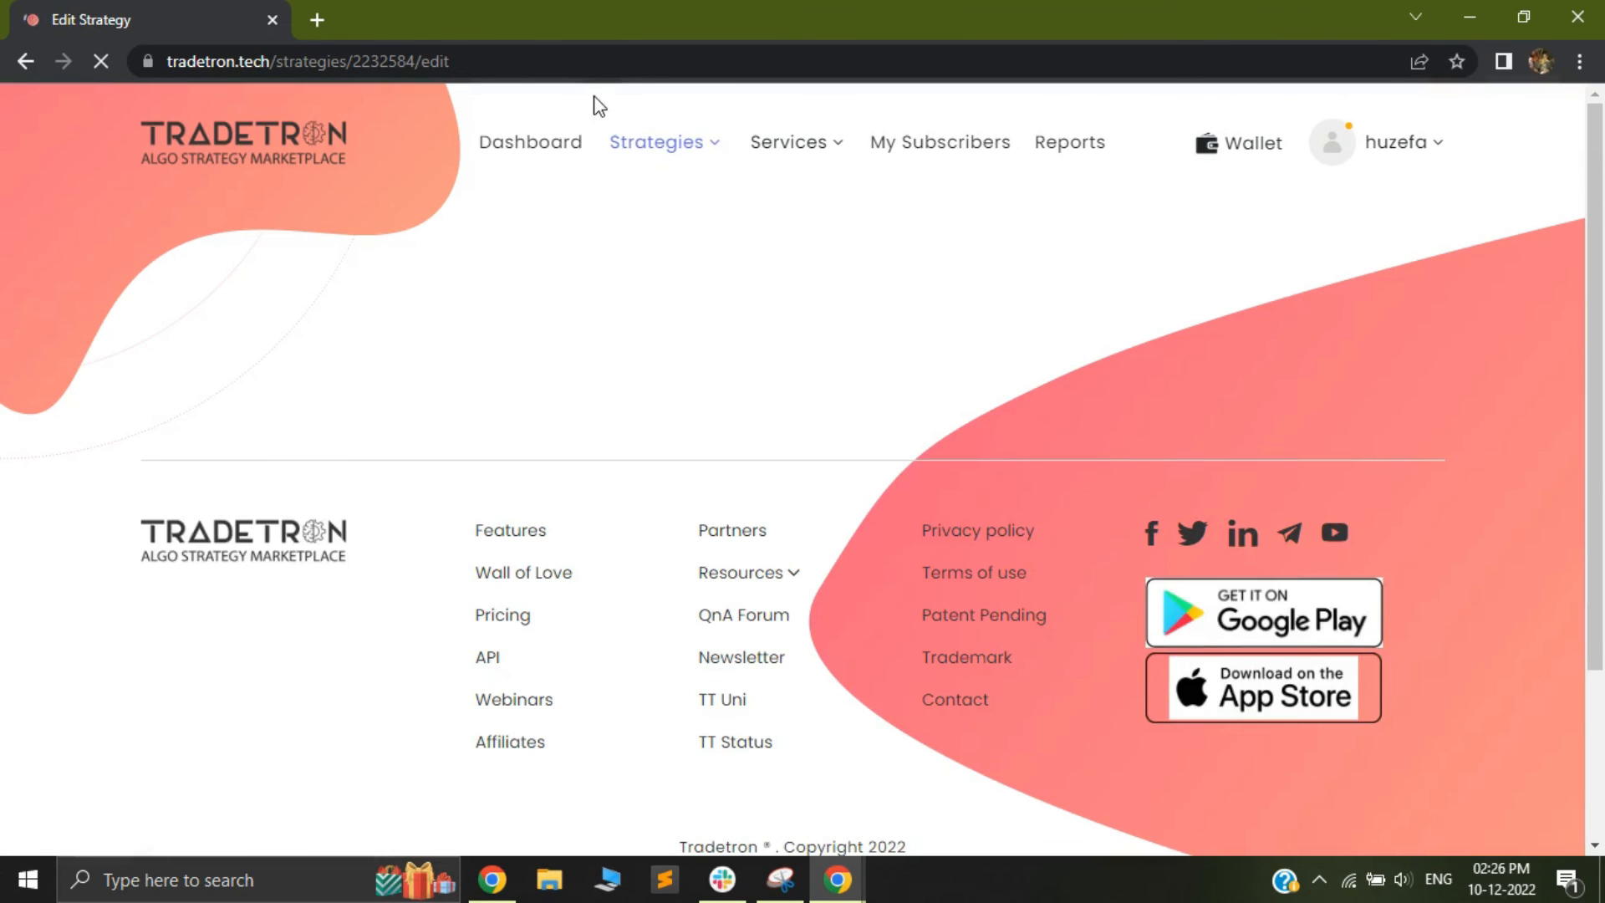
# Review the saved strategy's description, Initialise Variables section, and Set 1 entry and exit conditions
pyautogui.click(649, 139)
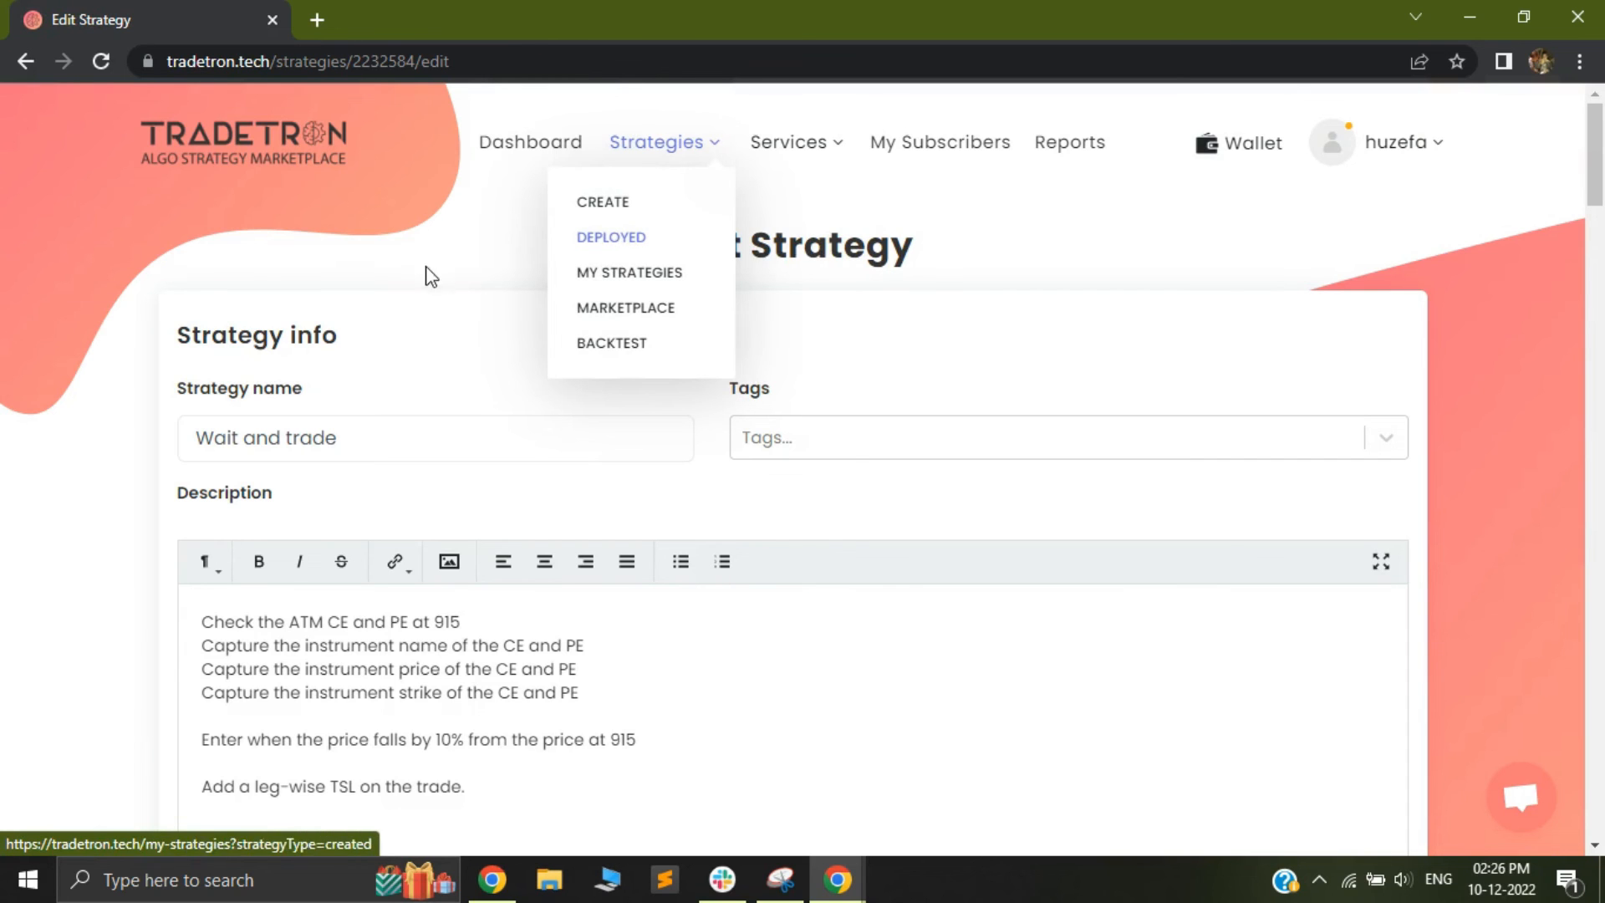
pyautogui.scroll(-1, 360, 478)
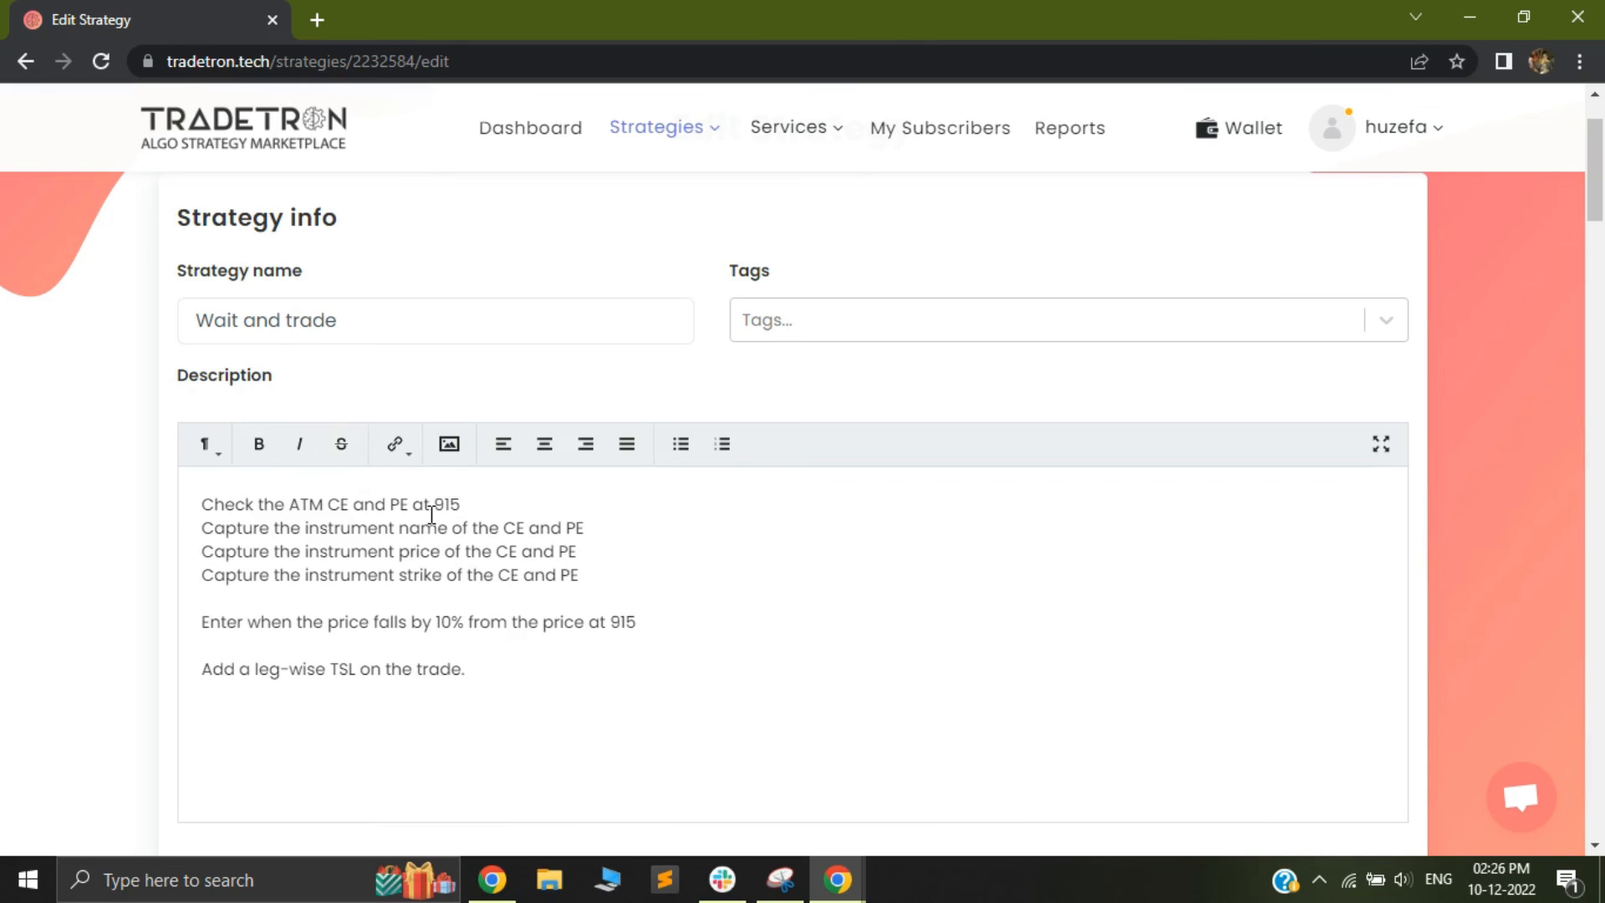
pyautogui.scroll(1, 556, 546)
pyautogui.scroll(-5, 553, 574)
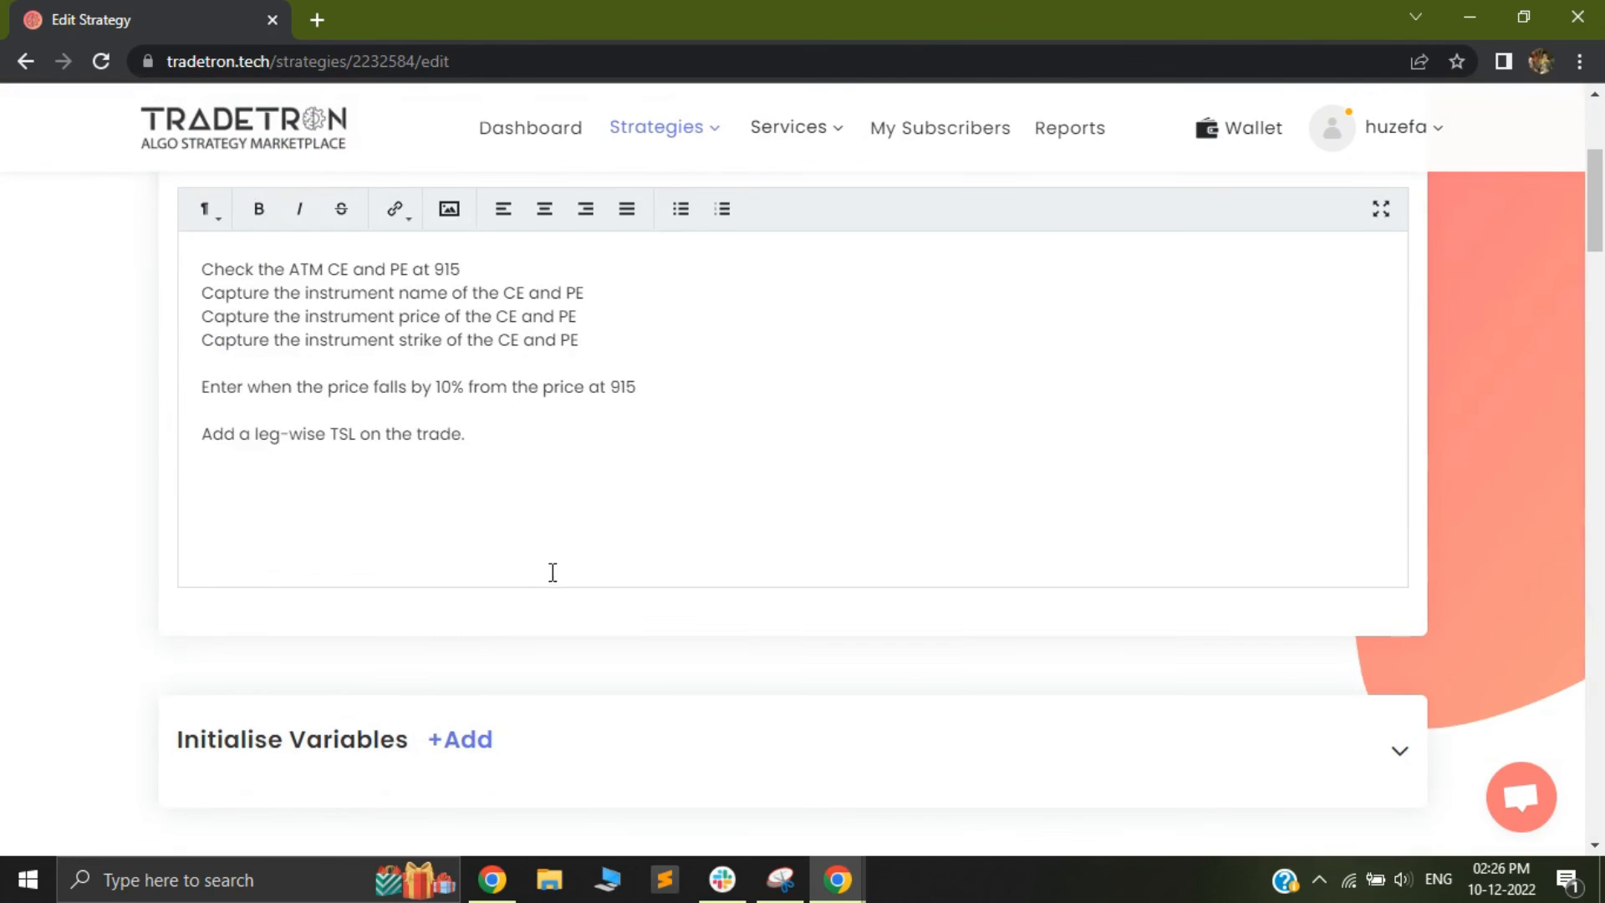
pyautogui.moveTo(186, 627); pyautogui.dragTo(395, 627)
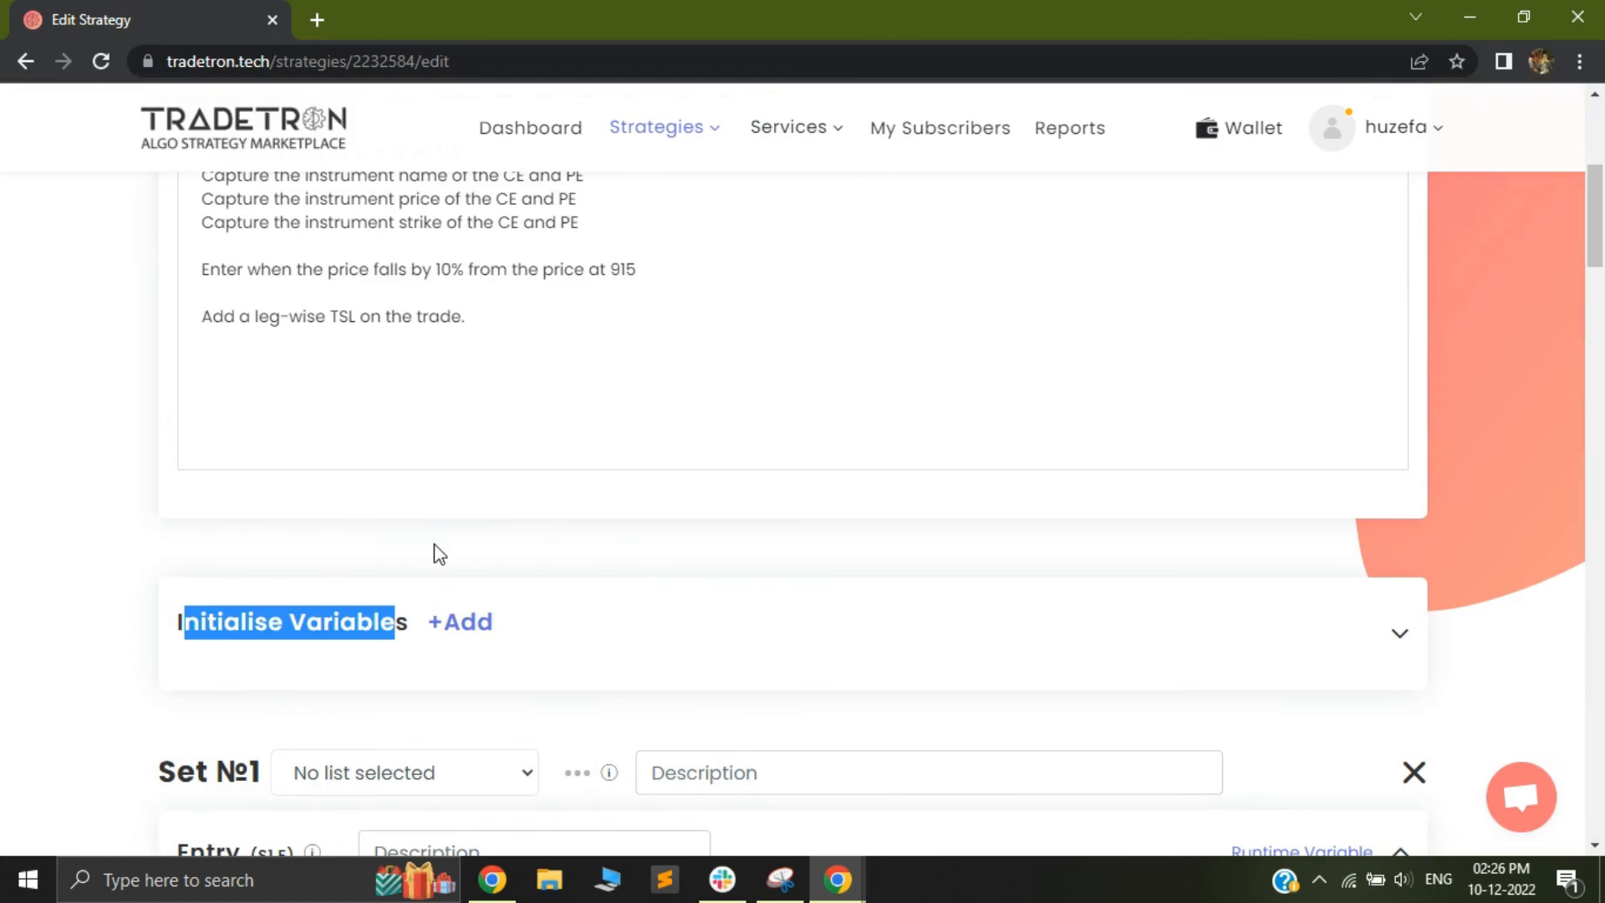
pyautogui.click(640, 143)
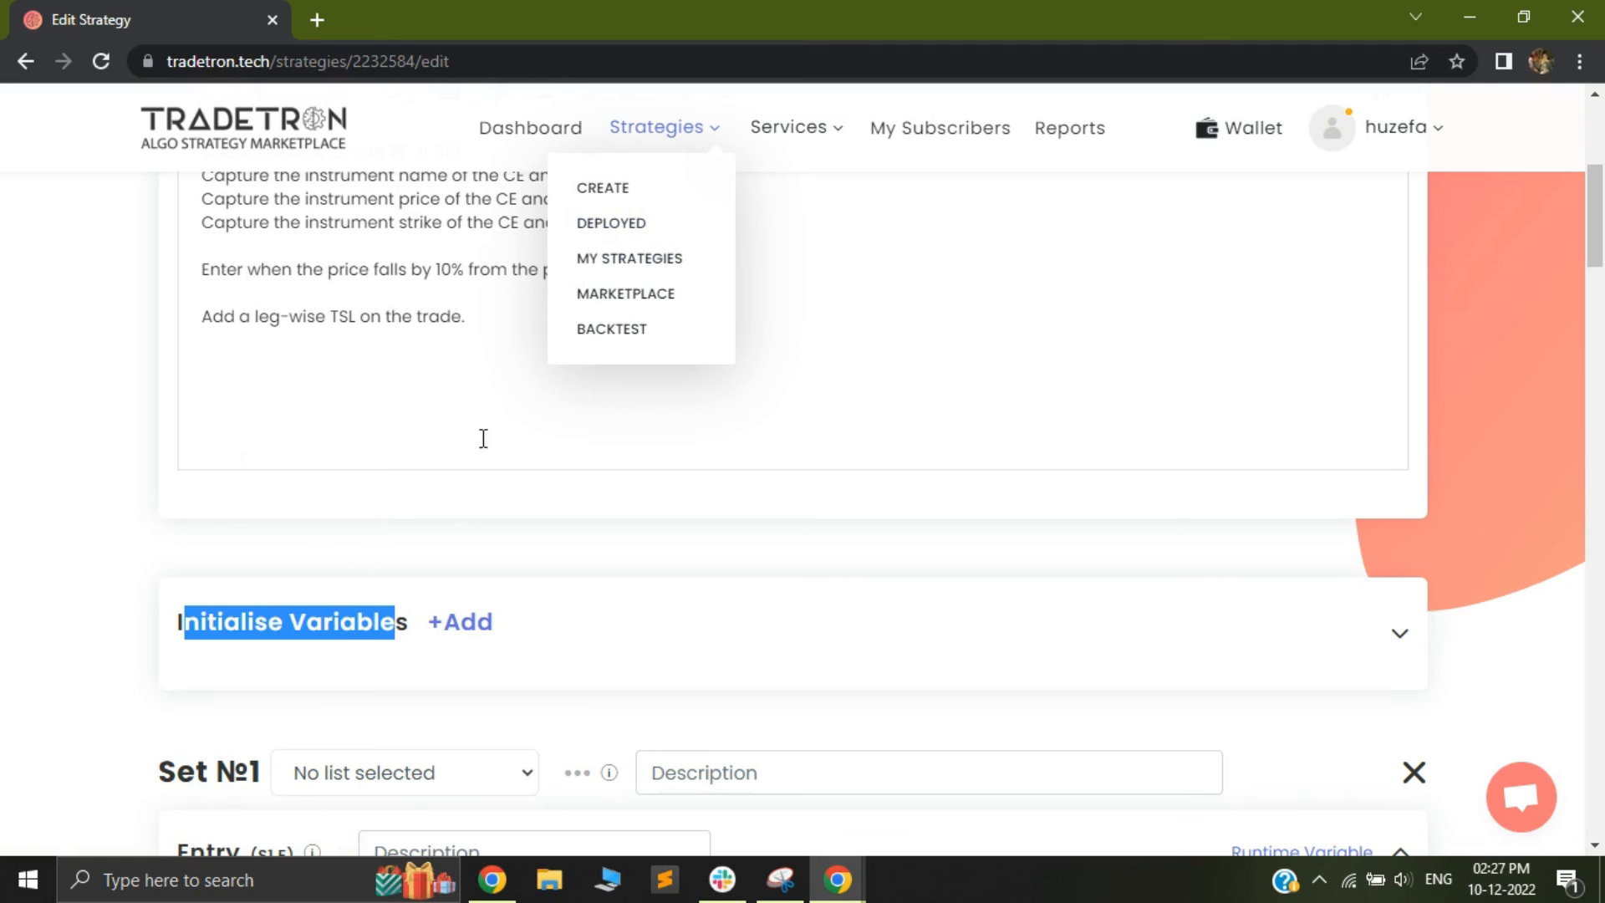
pyautogui.scroll(-3, 443, 498)
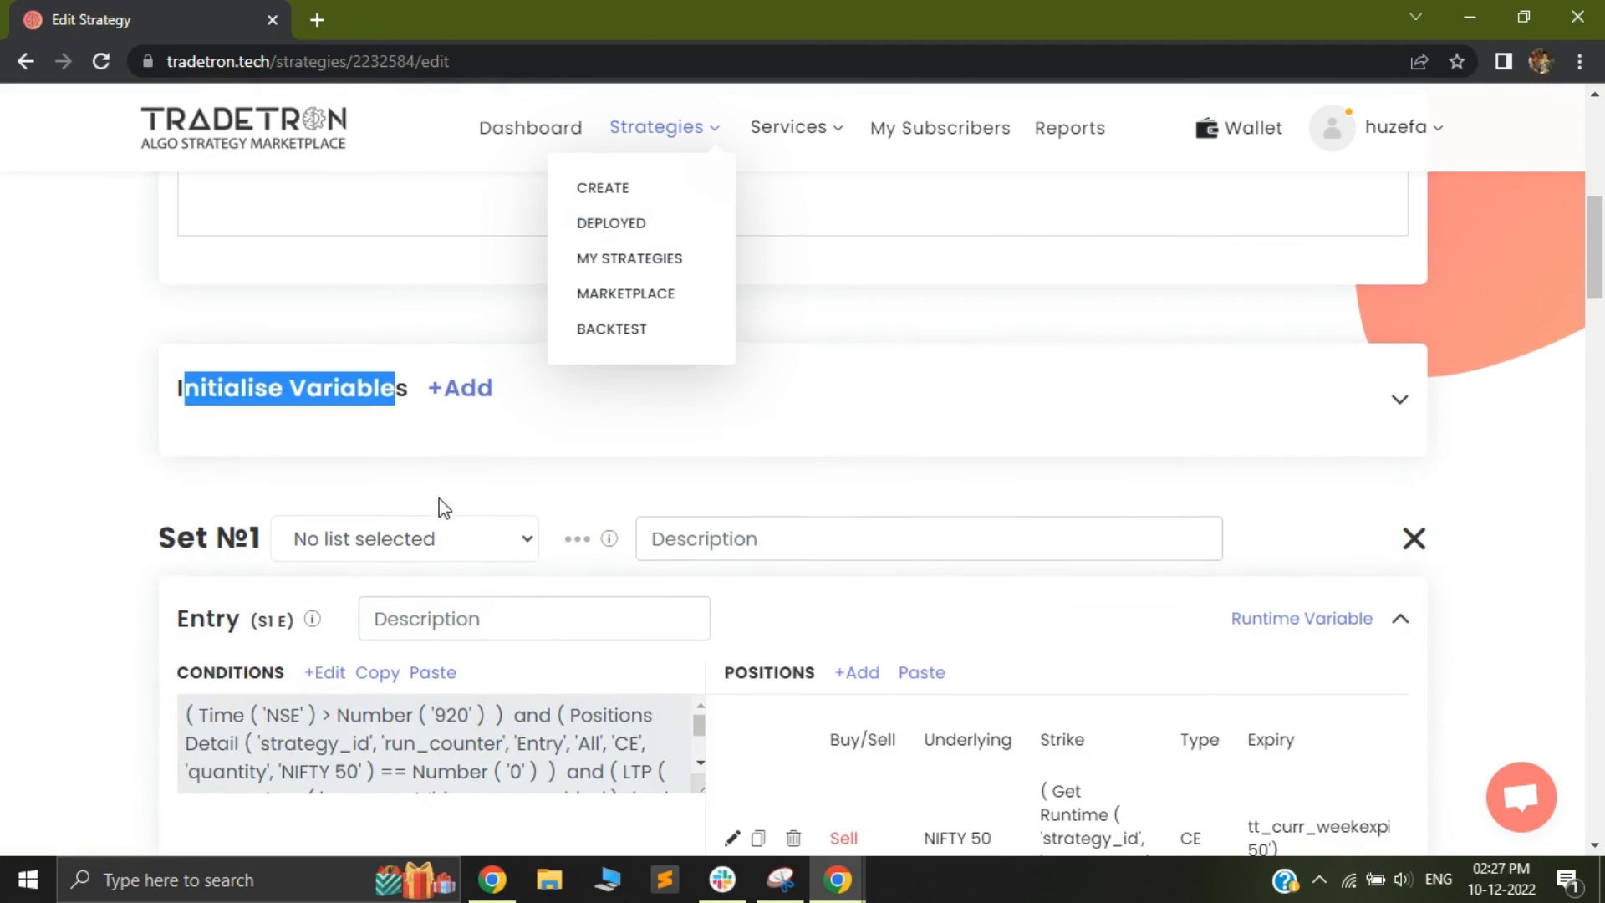
pyautogui.click(379, 440)
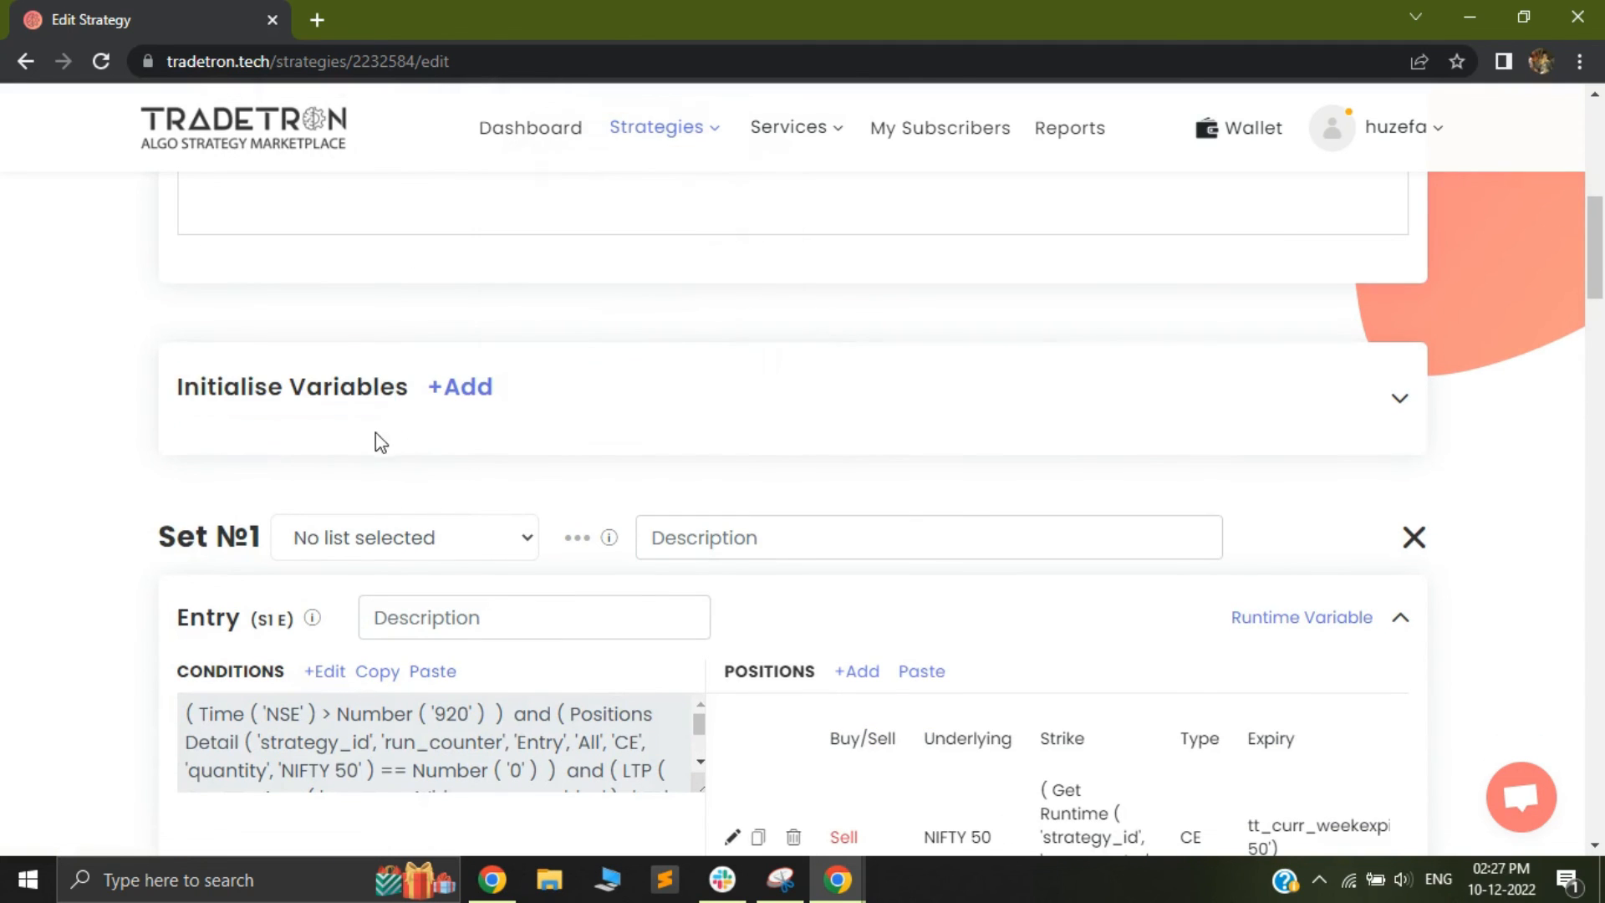
pyautogui.moveTo(201, 430); pyautogui.dragTo(187, 391)
pyautogui.click(408, 420)
pyautogui.click(351, 449)
pyautogui.scroll(-4, 381, 427)
pyautogui.scroll(-1, 582, 216)
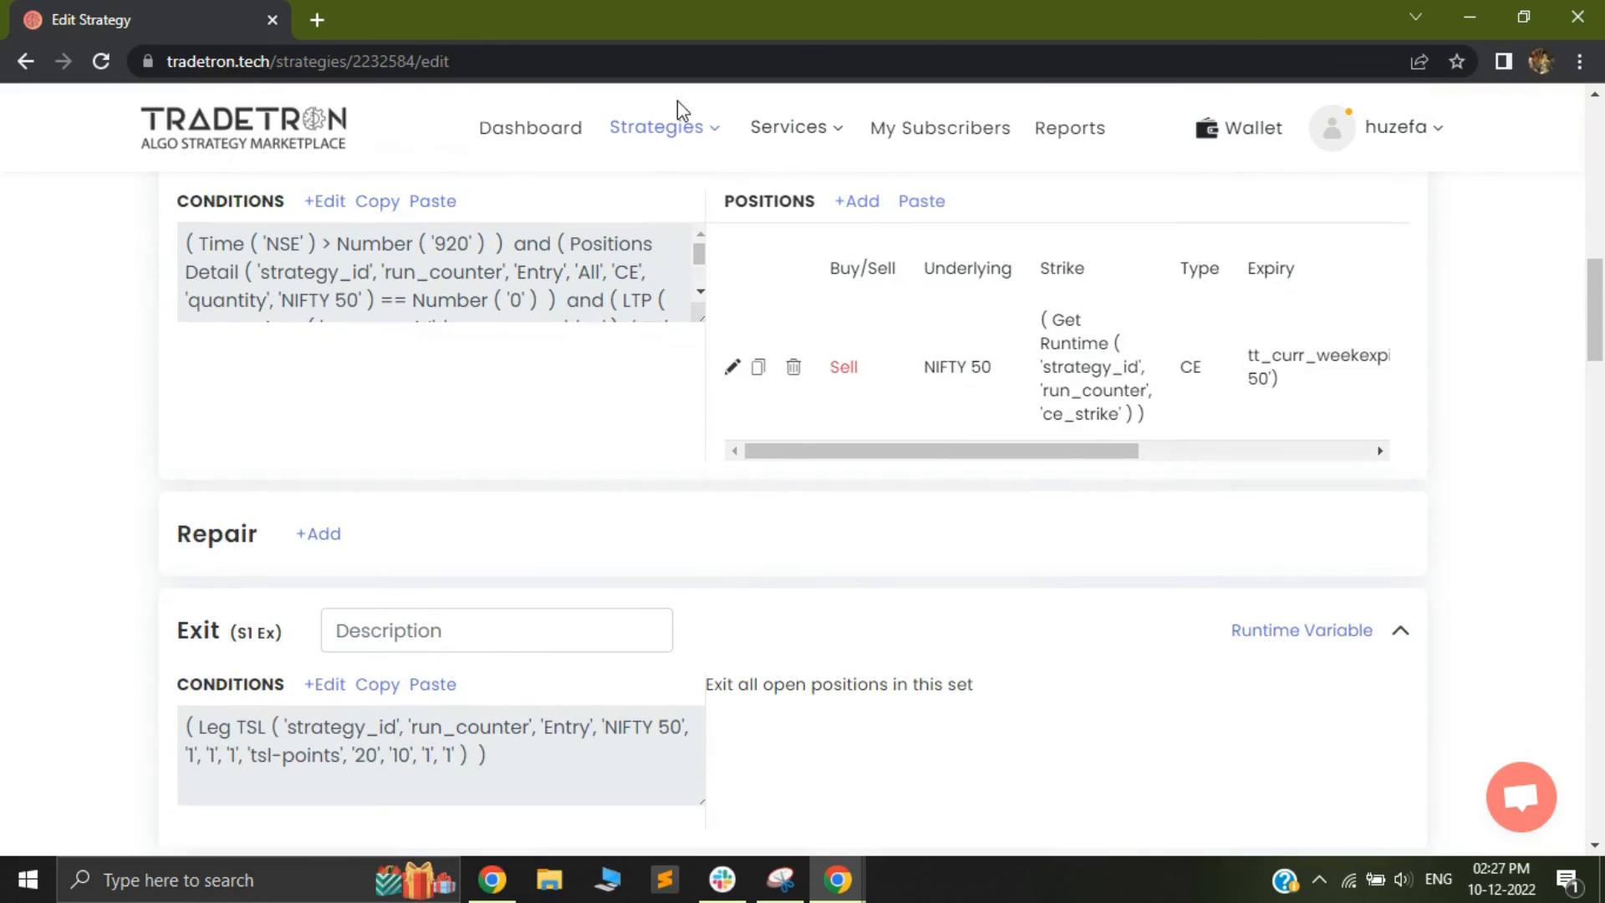
# Open the deployed strategies list and pause the Straddle 1 strategy
pyautogui.moveTo(677, 131)
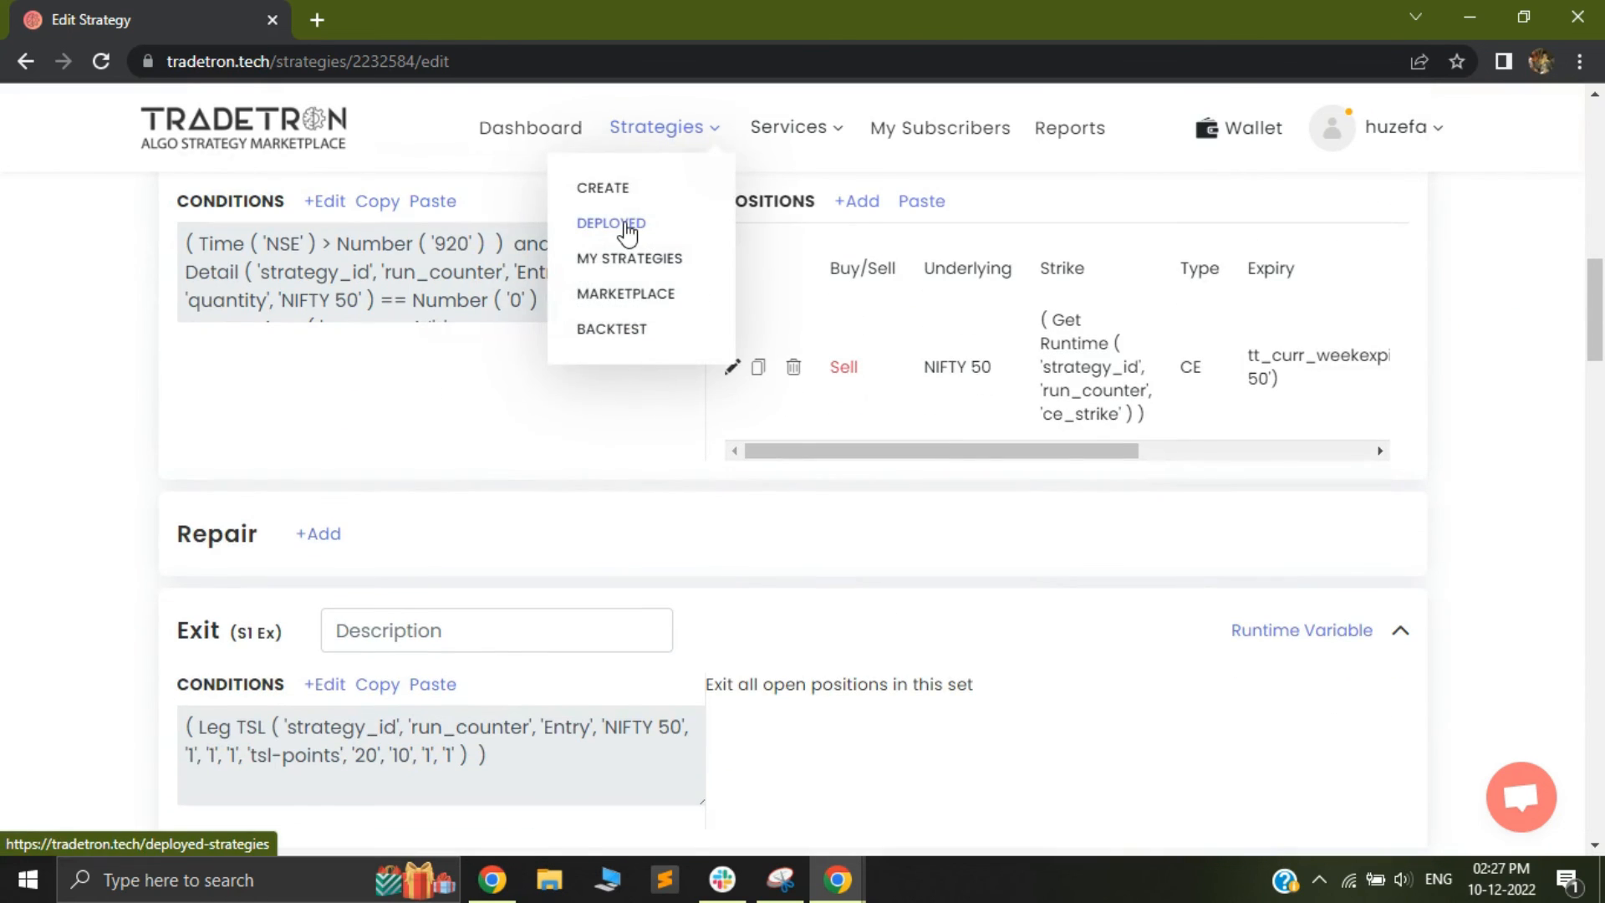
pyautogui.click(626, 226)
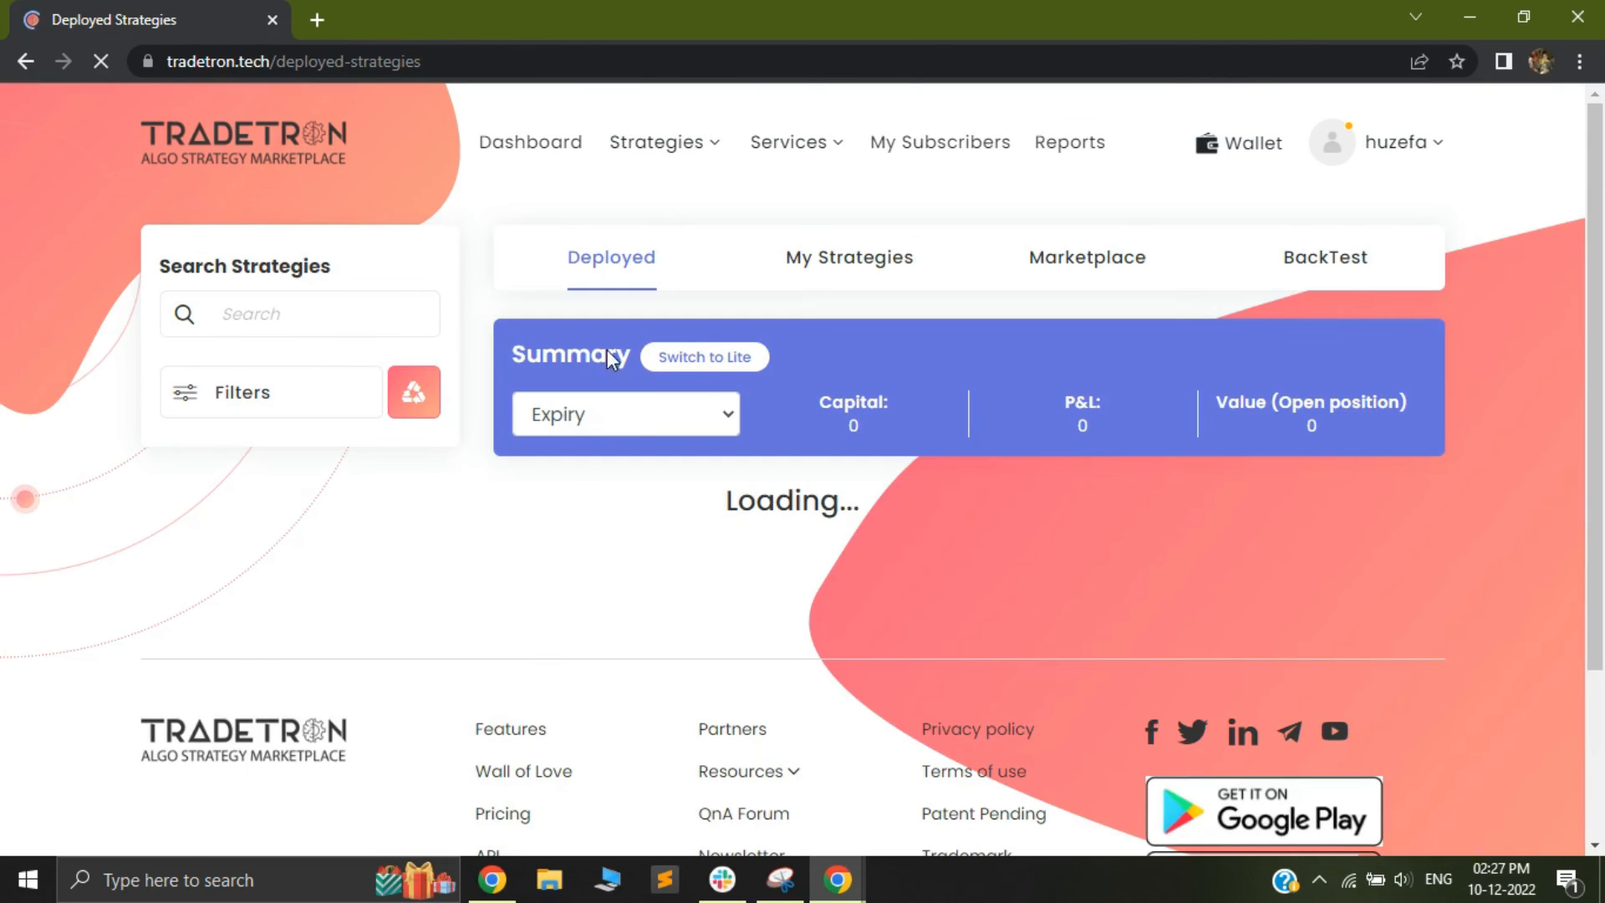
pyautogui.scroll(-9, 651, 494)
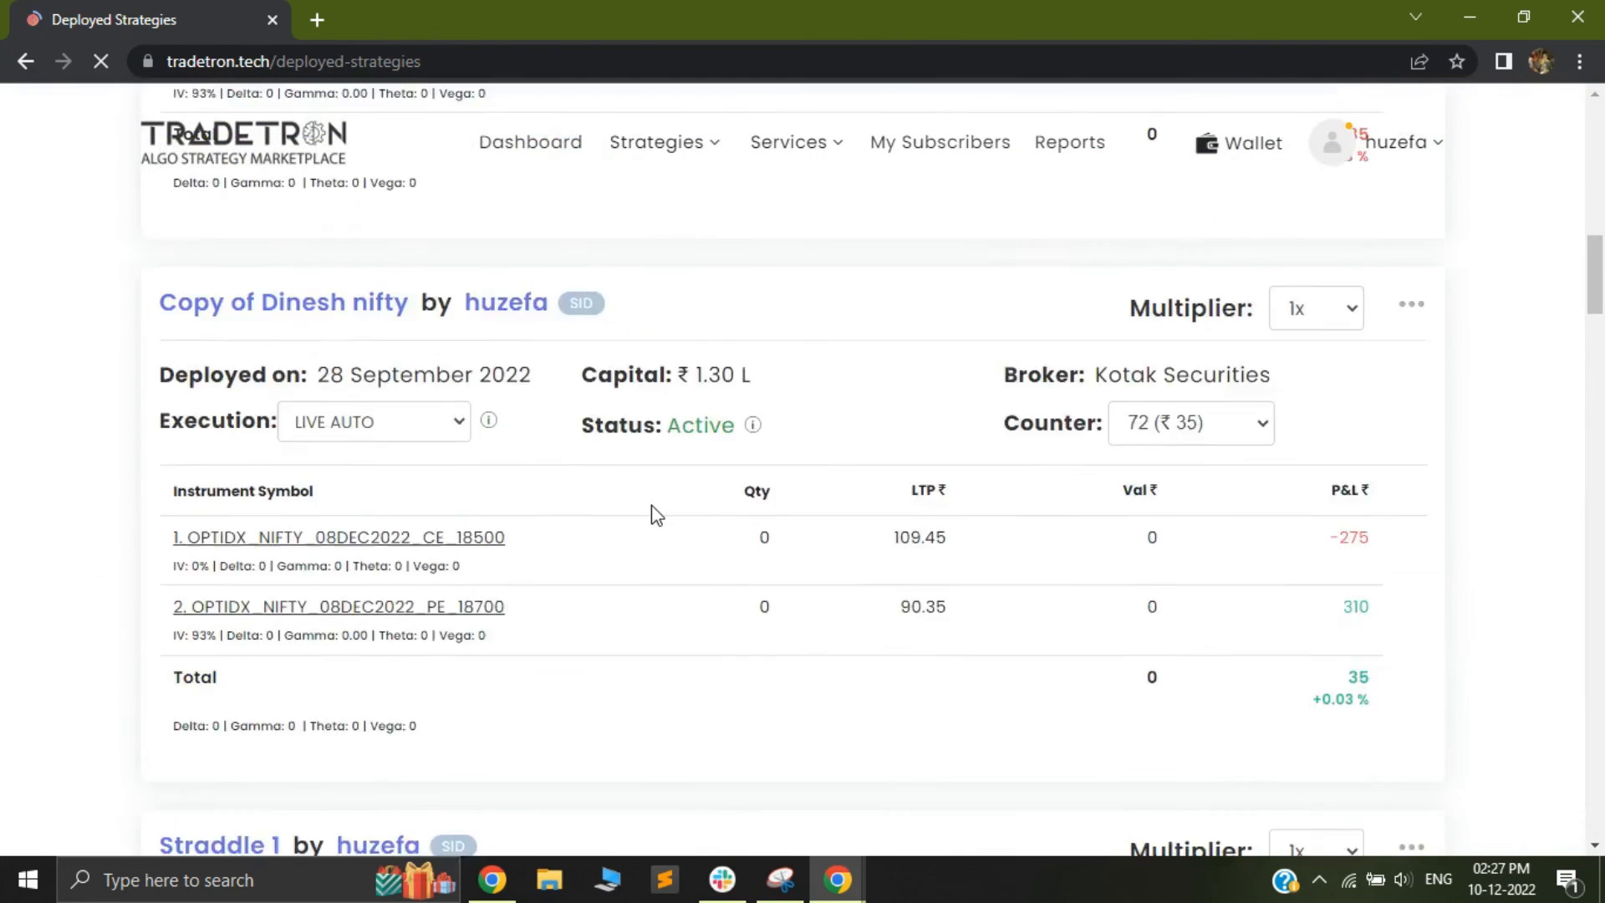
pyautogui.scroll(-12, 650, 515)
pyautogui.scroll(6, 651, 523)
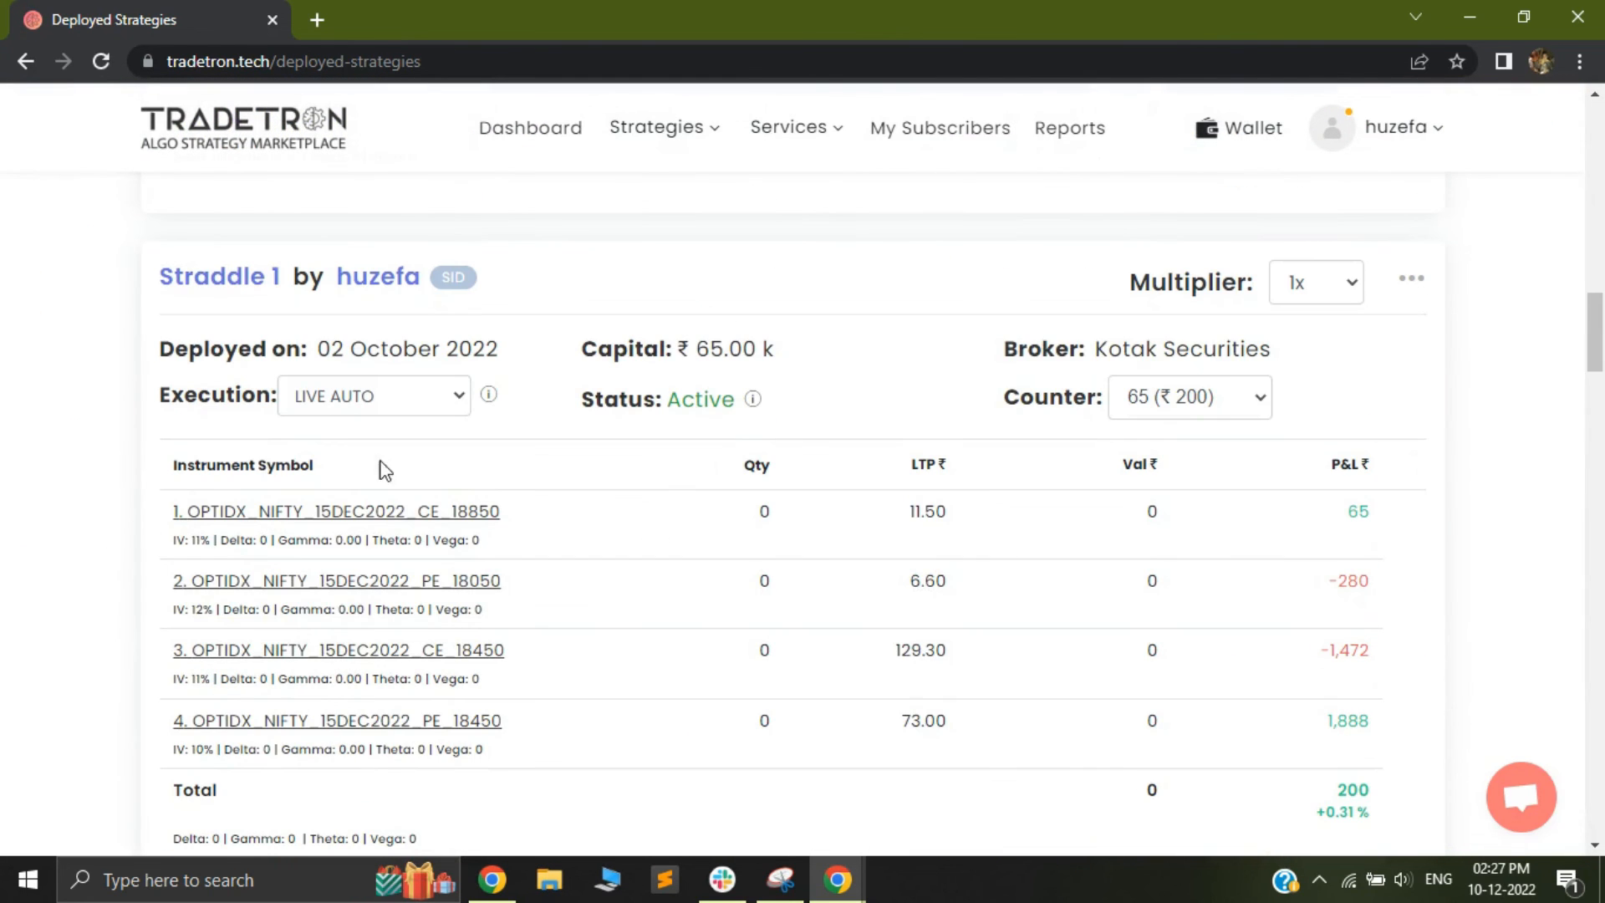
pyautogui.click(1413, 283)
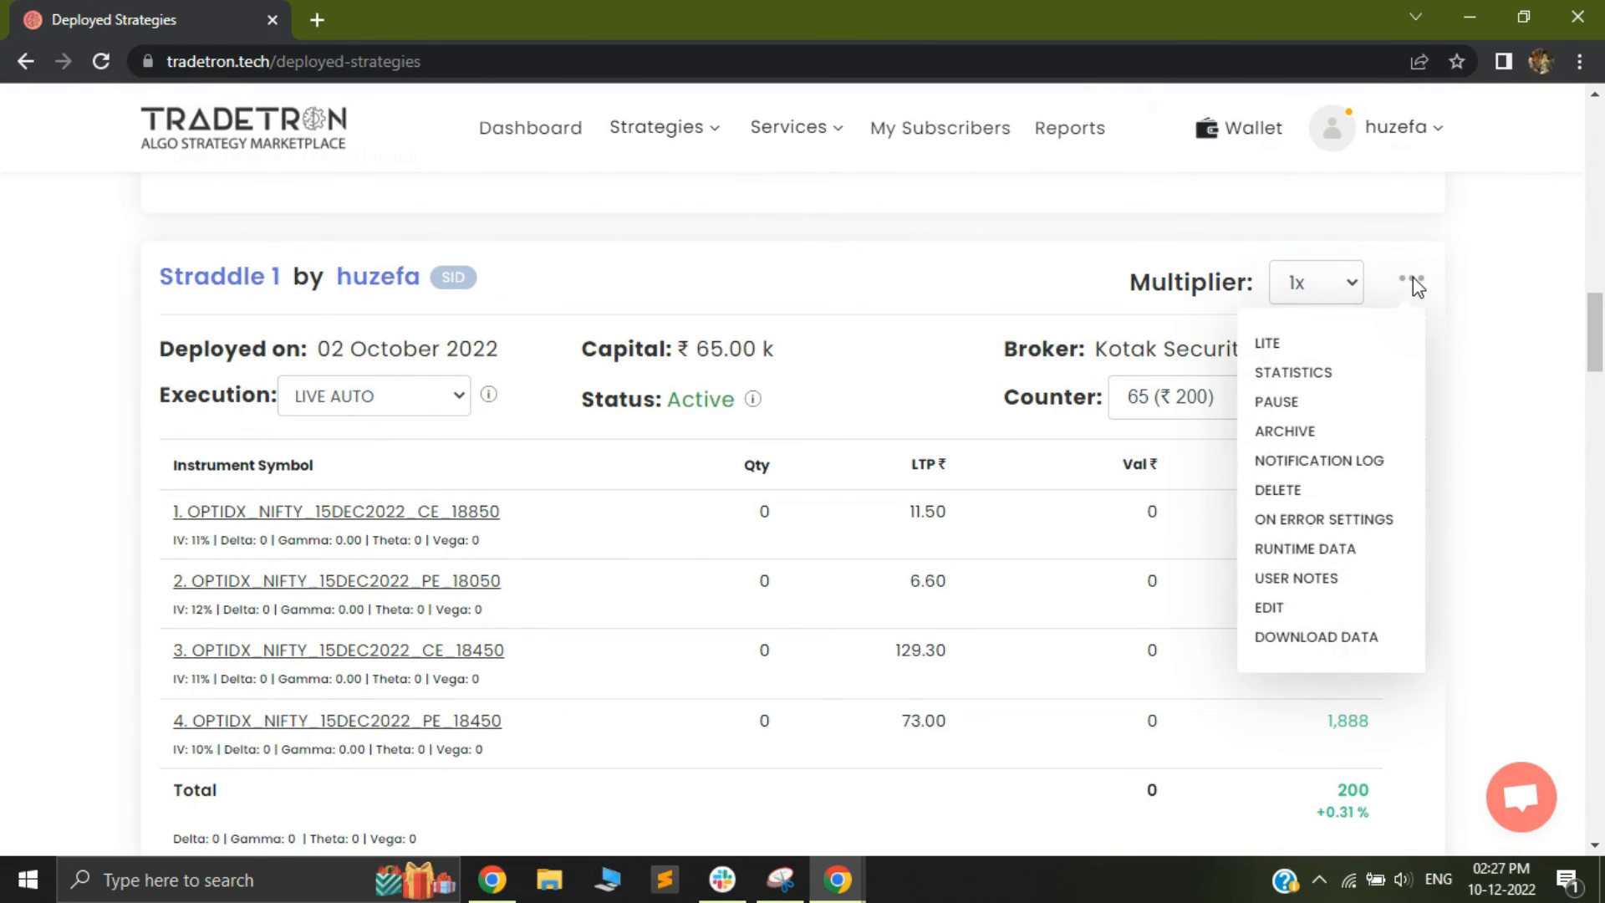
pyautogui.click(1277, 408)
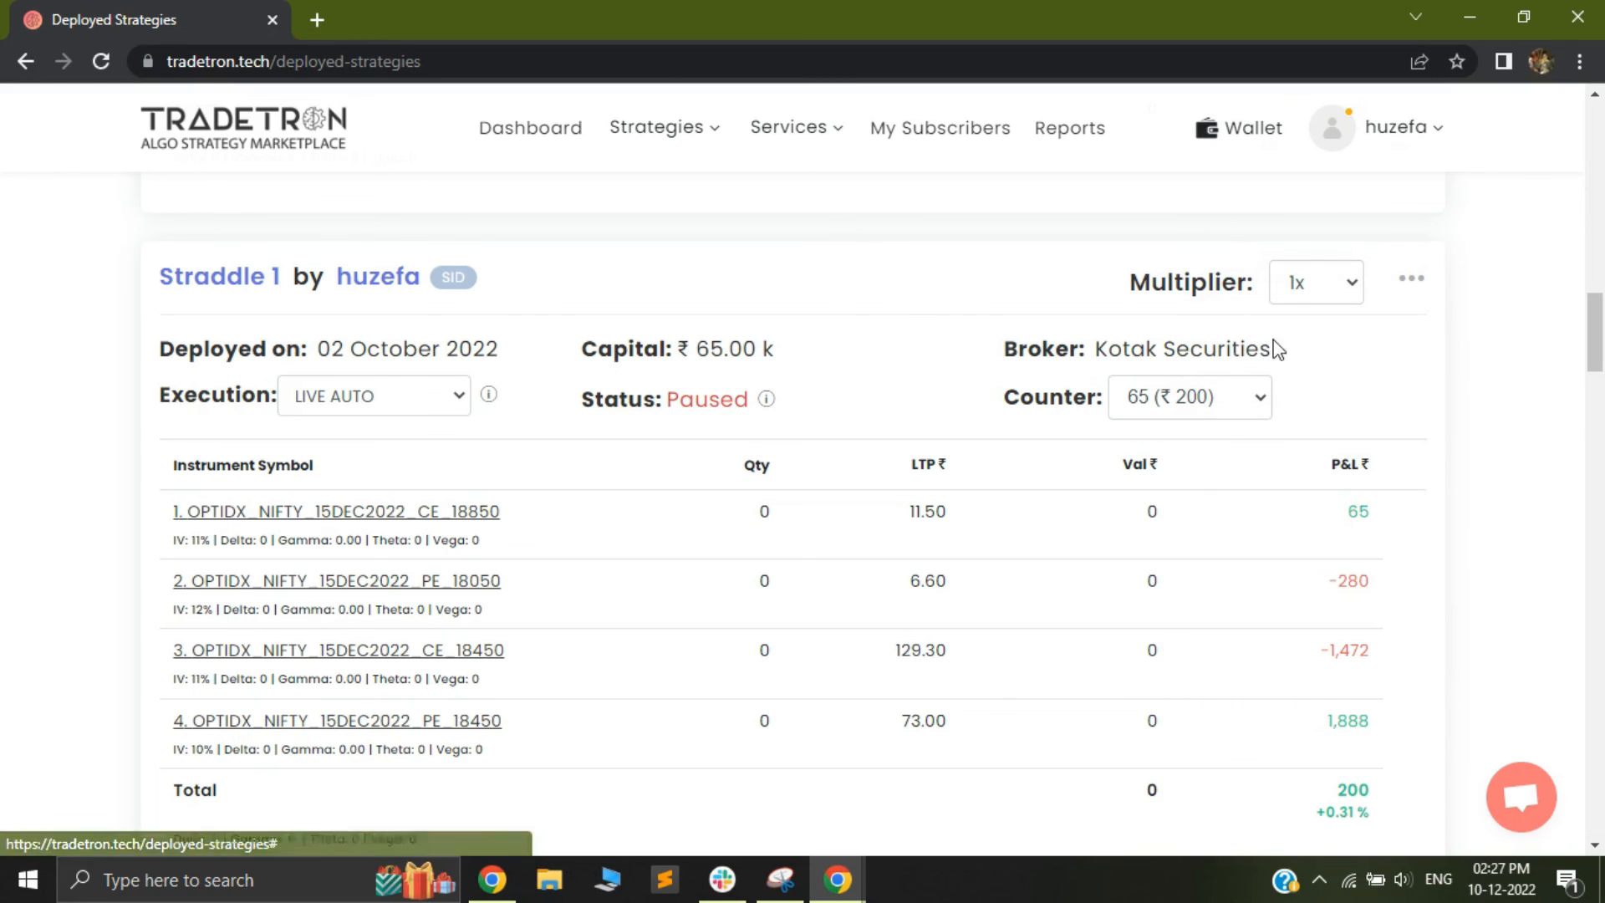
# Exit the paused Straddle 1 deployment and confirm the exit
pyautogui.click(1410, 281)
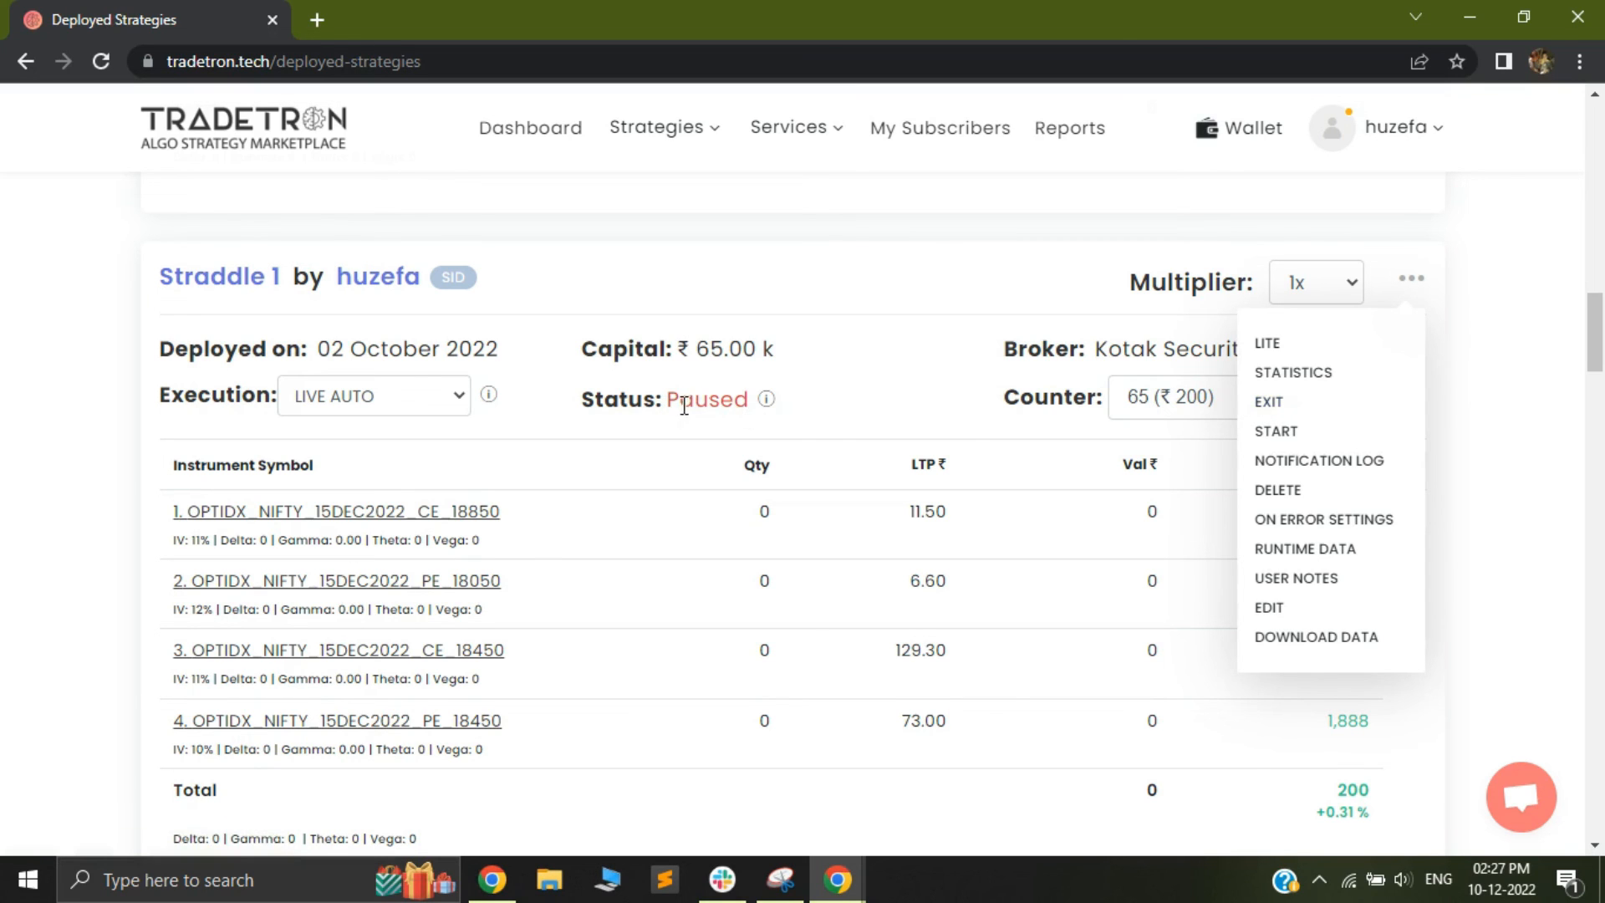
pyautogui.click(1266, 401)
pyautogui.click(858, 642)
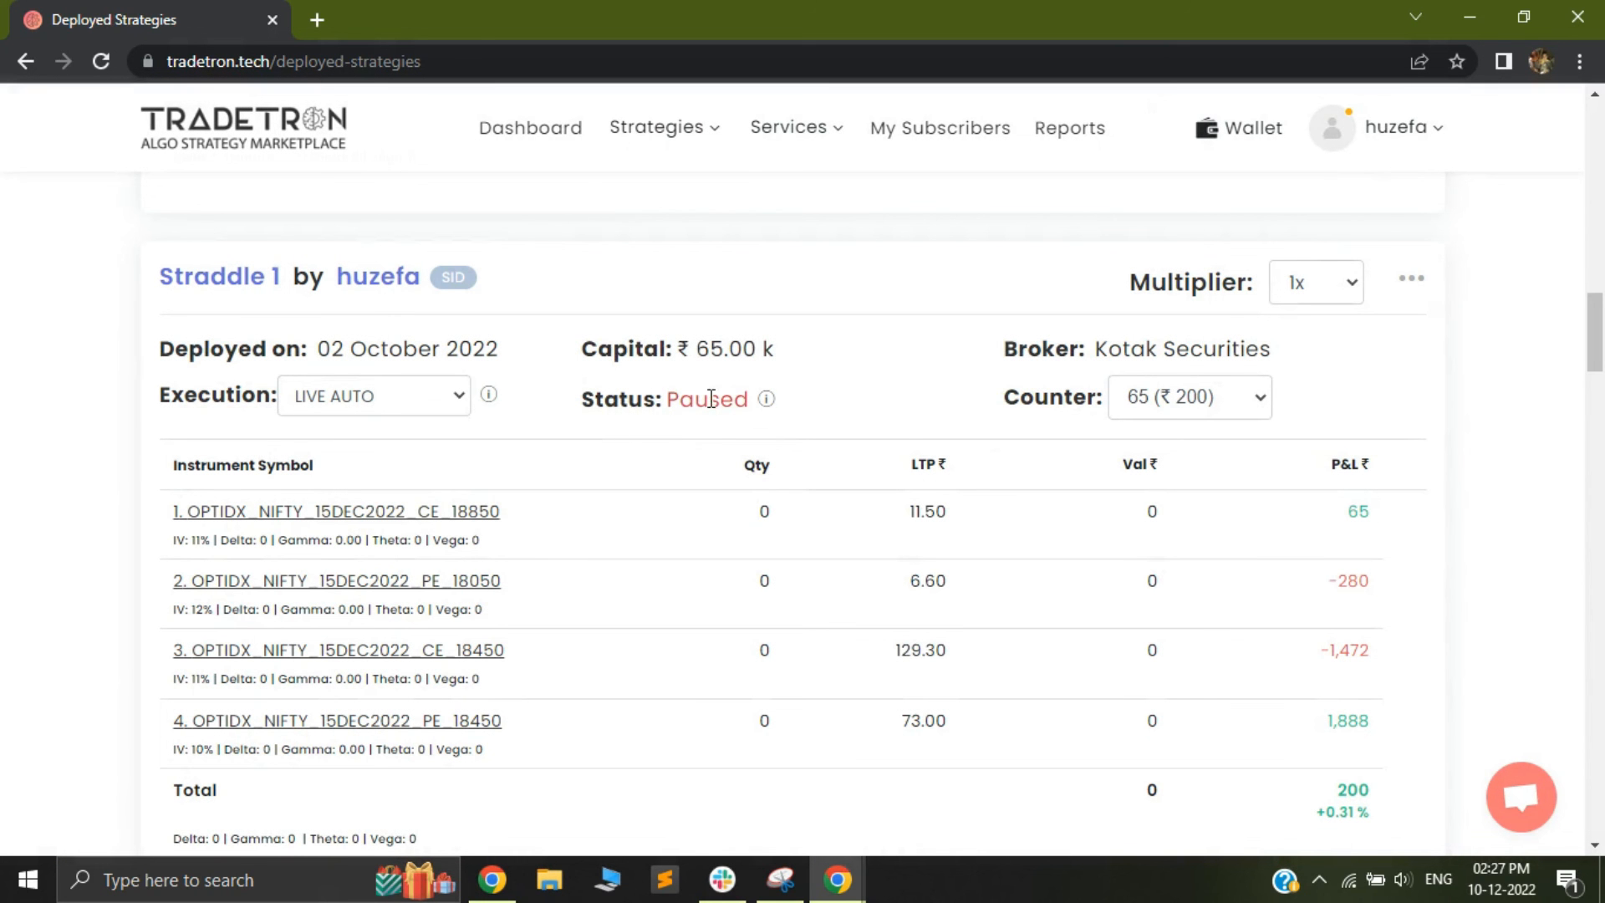
pyautogui.click(1416, 280)
pyautogui.click(722, 434)
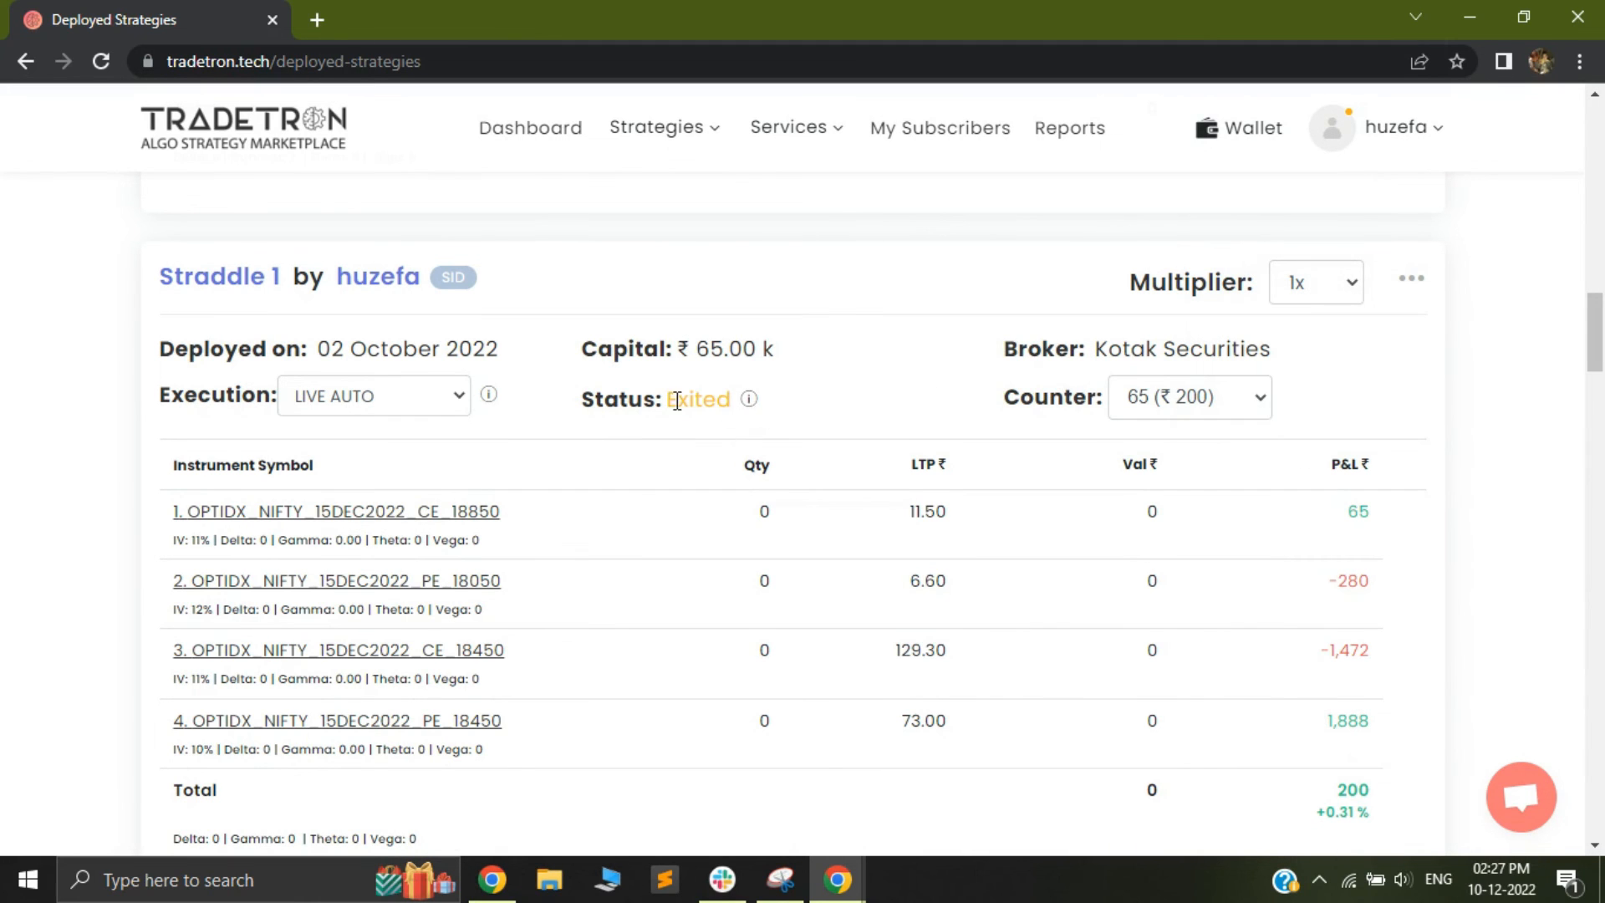